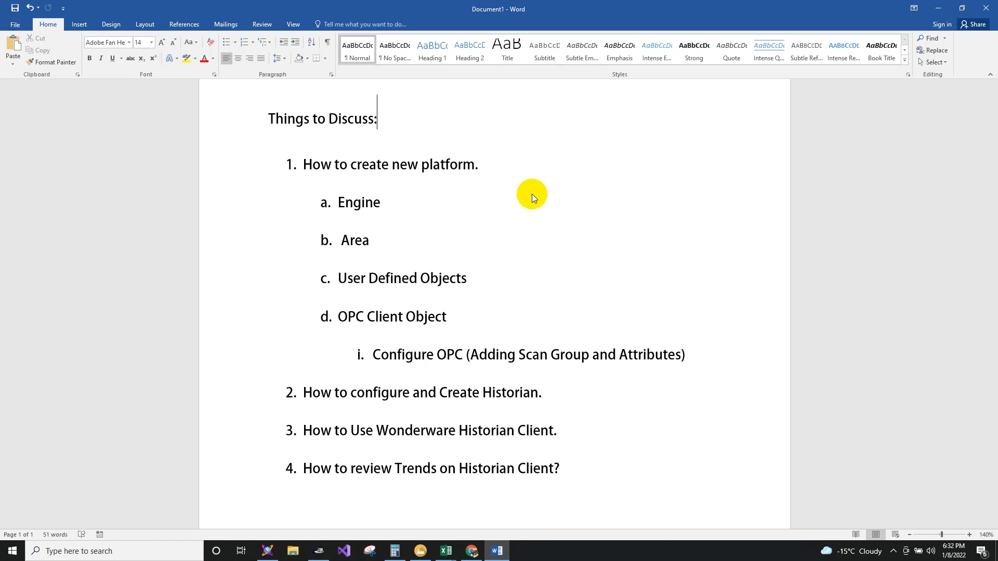
{"action": "left_click_drag", "start_coordinate": [371, 242], "coordinate": [335, 245]}
{"action": "left_click", "coordinate": [386, 283]}
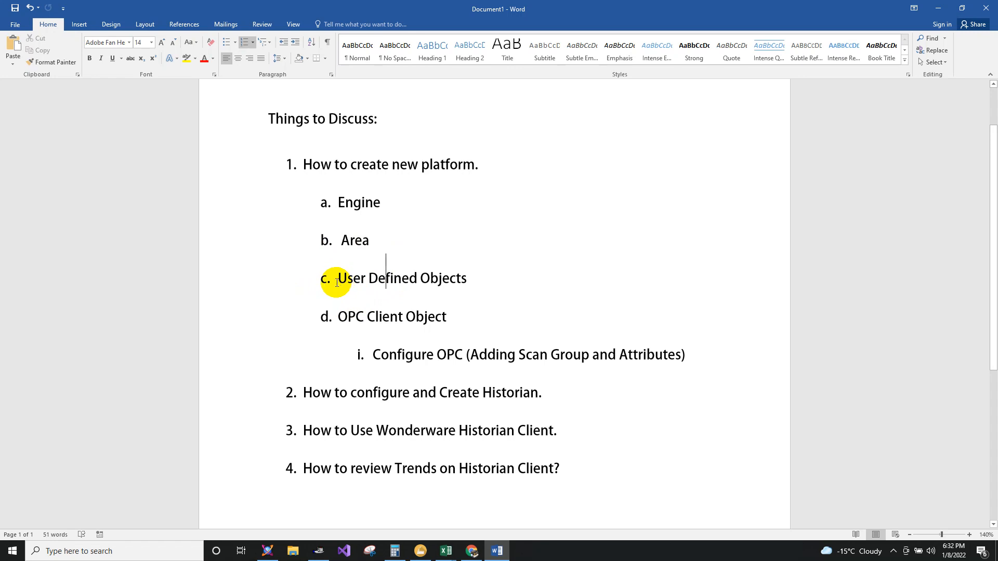
{"action": "left_click_drag", "start_coordinate": [337, 283], "coordinate": [467, 285]}
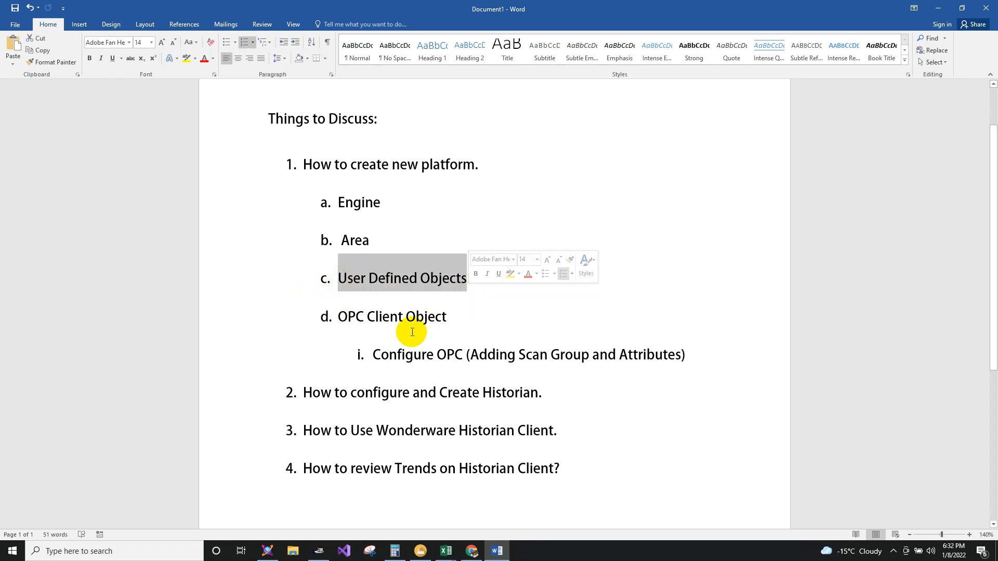
{"action": "left_click", "coordinate": [339, 317]}
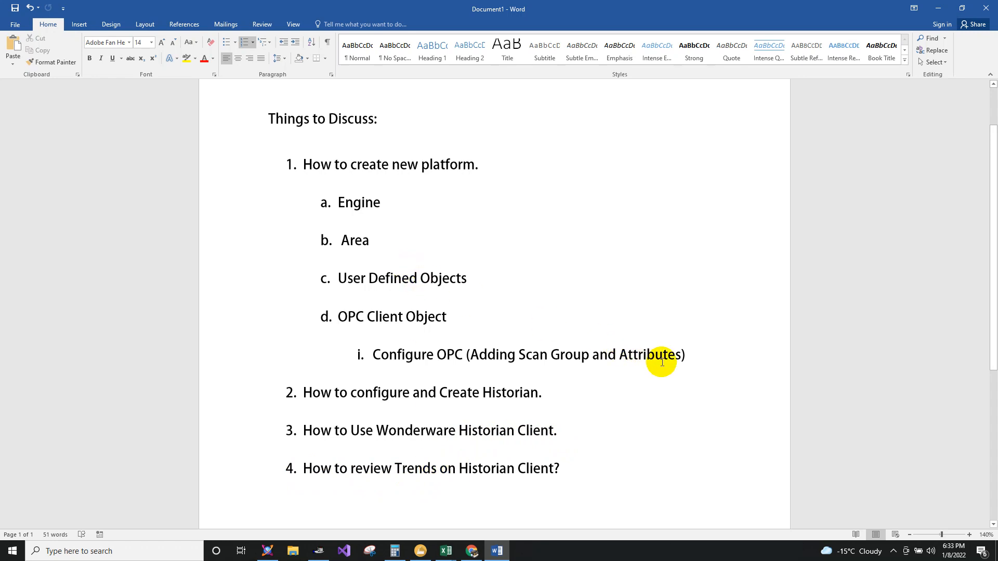
{"action": "left_click_drag", "start_coordinate": [686, 354], "coordinate": [364, 341]}
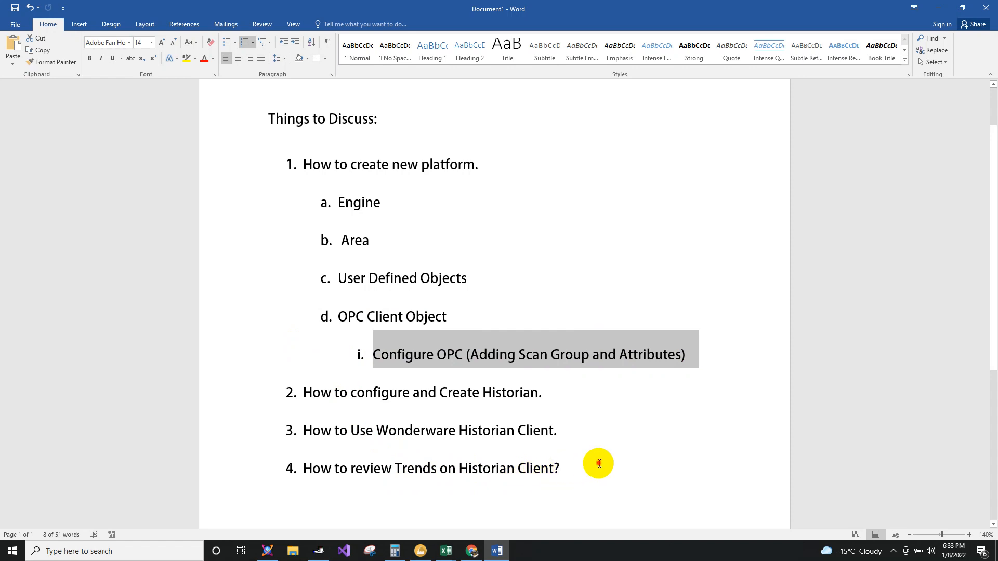
{"action": "left_click", "coordinate": [569, 471]}
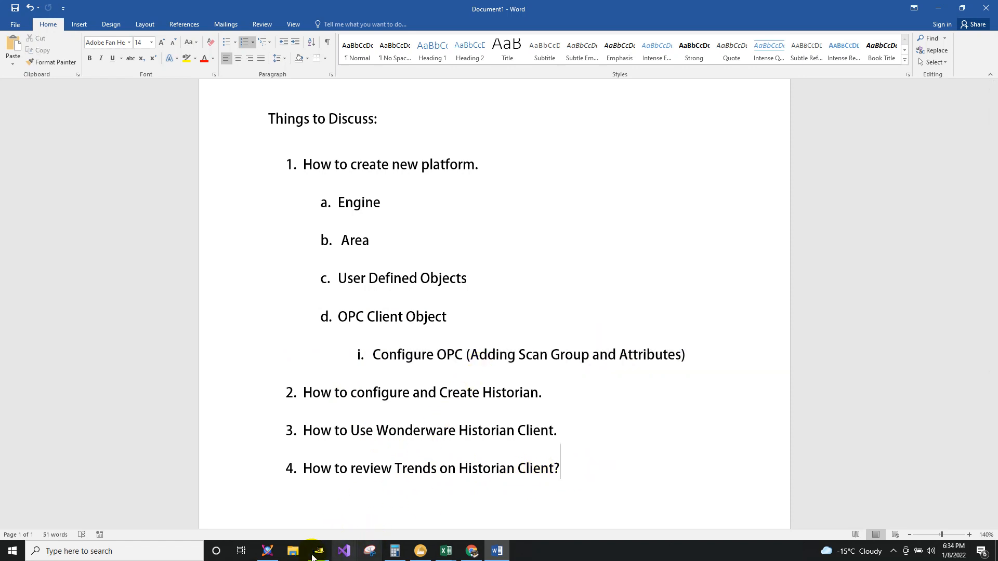
Step: Switch to ArchestrA IDE and collapse the $S7C and Unused Base Templates branches in the Simulation derivation tree
{"action": "left_click", "coordinate": [268, 551]}
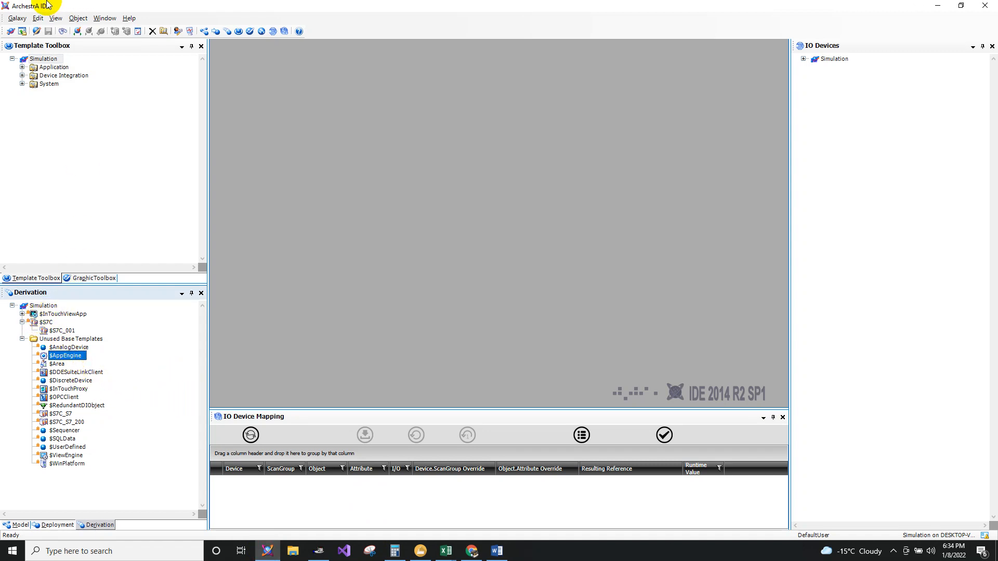
{"action": "double_click", "coordinate": [31, 7]}
{"action": "double_click", "coordinate": [359, 10]}
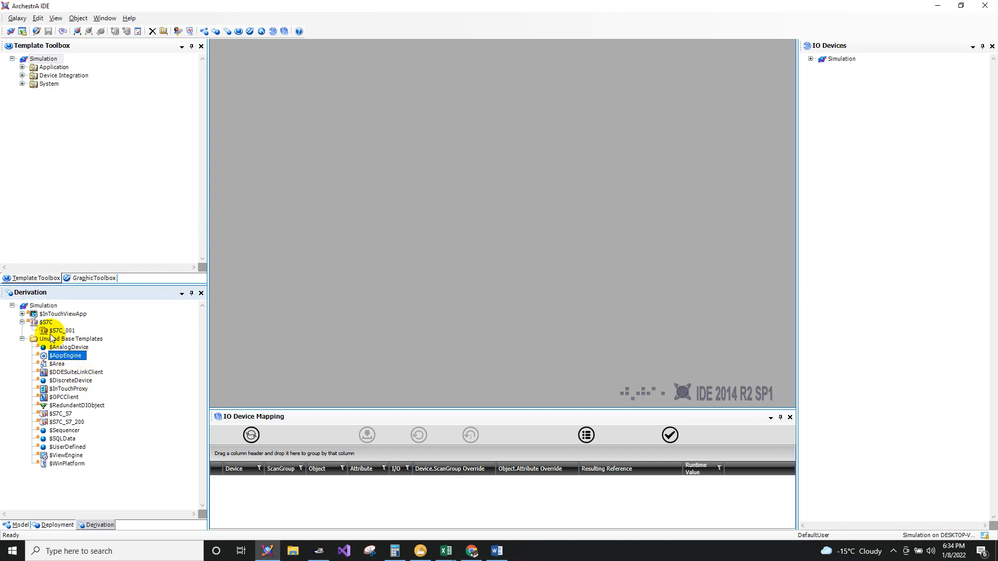
{"action": "left_click", "coordinate": [23, 323]}
{"action": "left_click", "coordinate": [22, 331]}
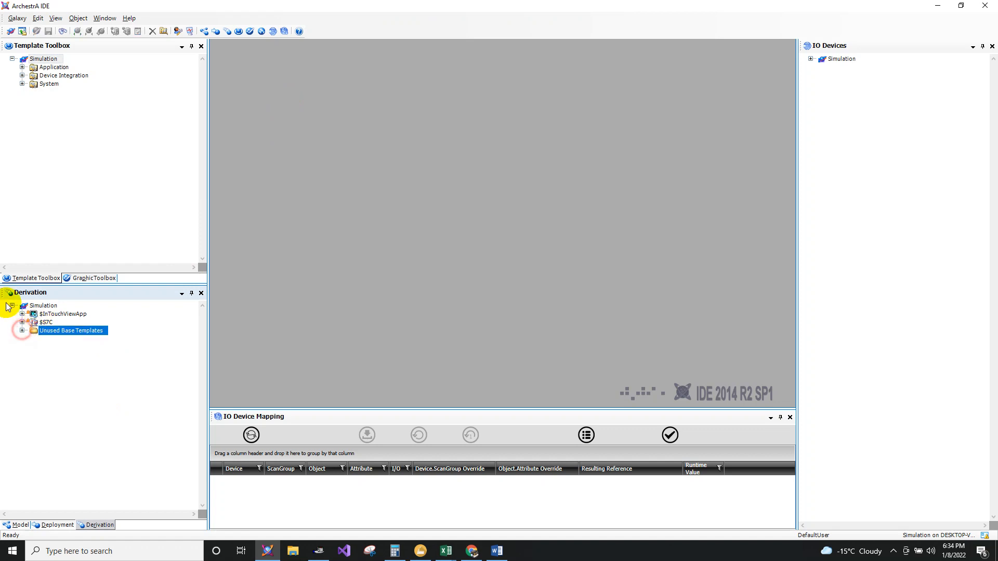
{"action": "left_click", "coordinate": [13, 306]}
{"action": "left_click", "coordinate": [12, 306]}
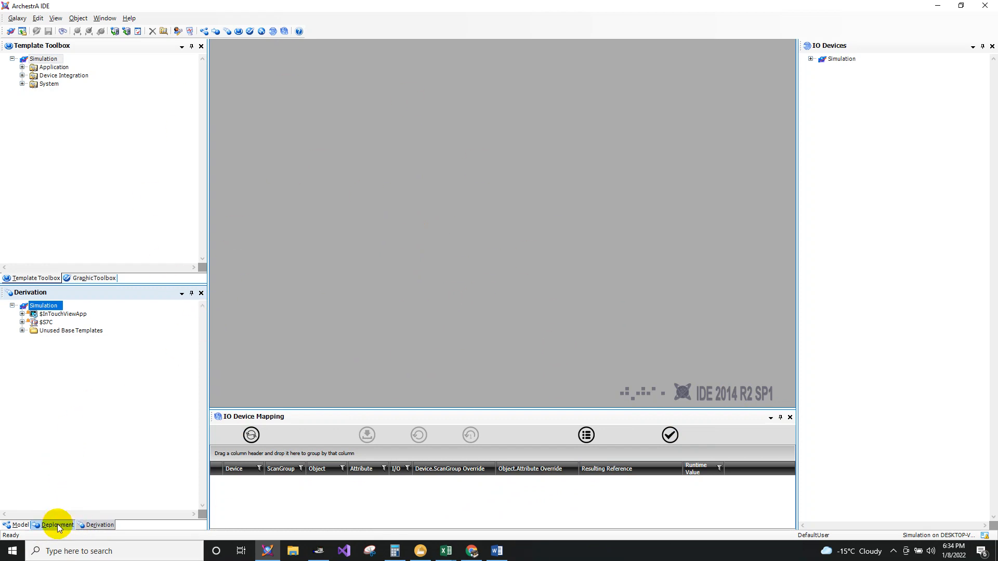
Step: Create an instance of the $WinPlatform template from the unused base templates and name it MainPlatform
{"action": "left_click", "coordinate": [102, 526]}
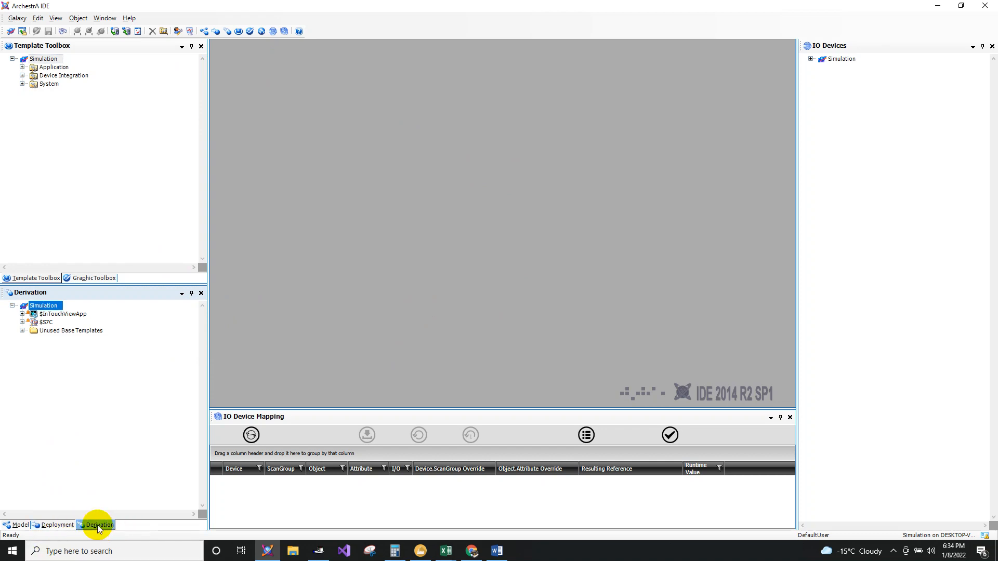
{"action": "left_click", "coordinate": [47, 333]}
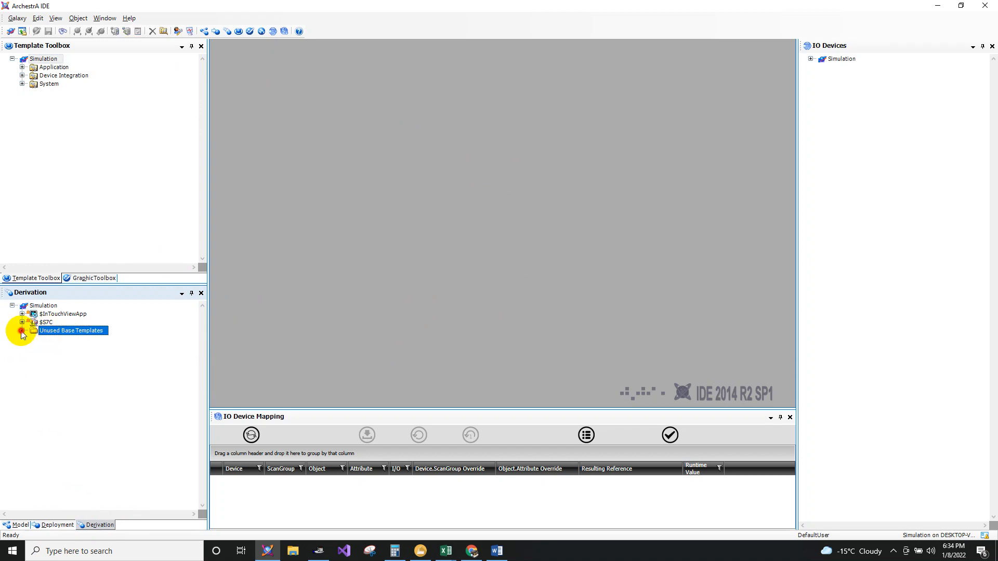
{"action": "left_click", "coordinate": [22, 331]}
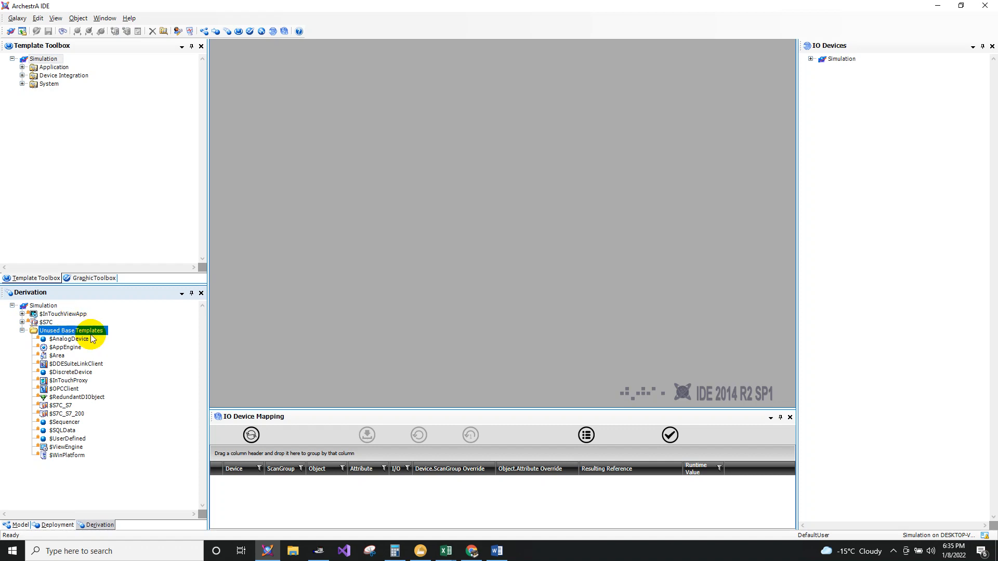
{"action": "left_click", "coordinate": [57, 455]}
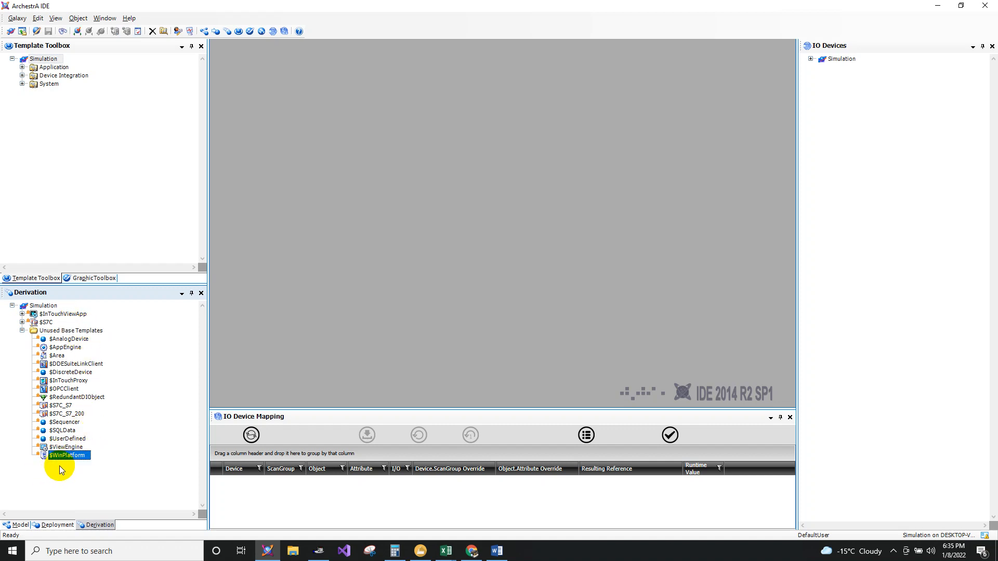
{"action": "right_click", "coordinate": [61, 457]}
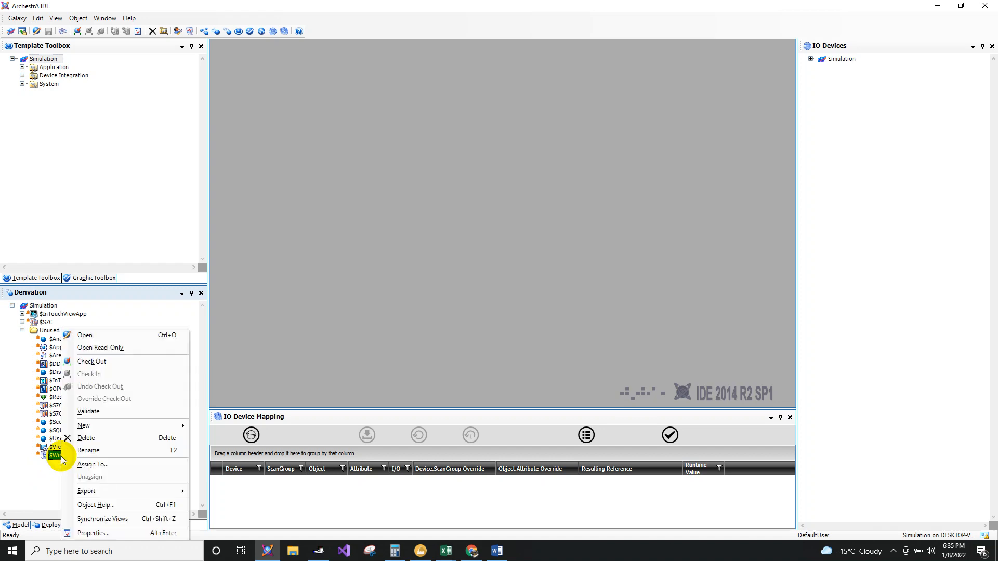
{"action": "mouse_move", "coordinate": [100, 425]}
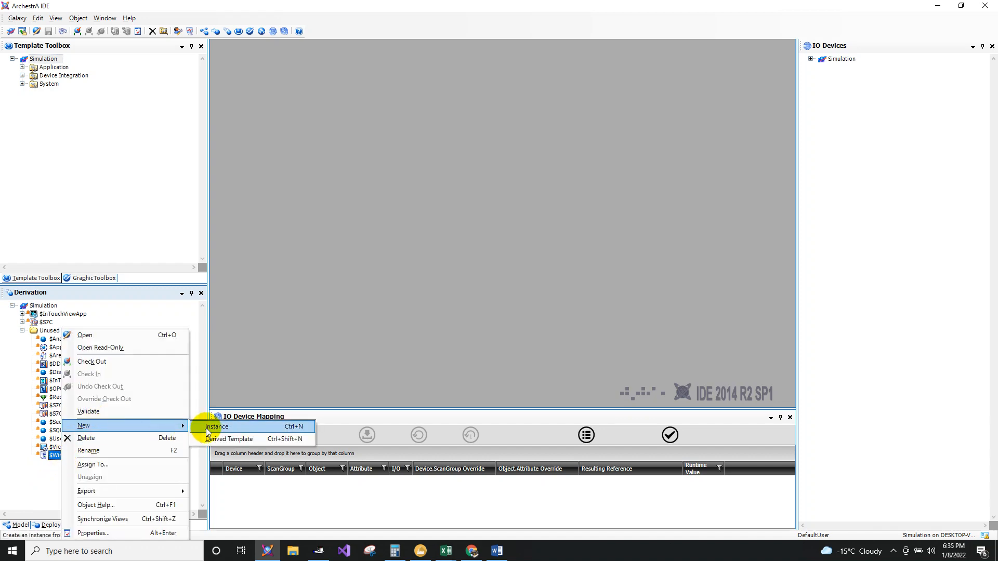
{"action": "left_click", "coordinate": [217, 426]}
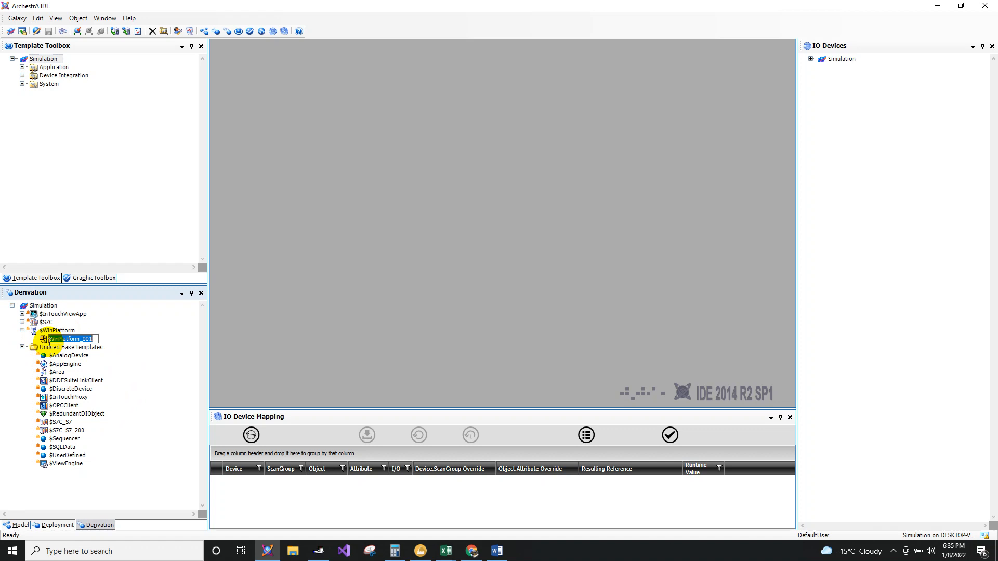
{"action": "type", "text": "Main"}
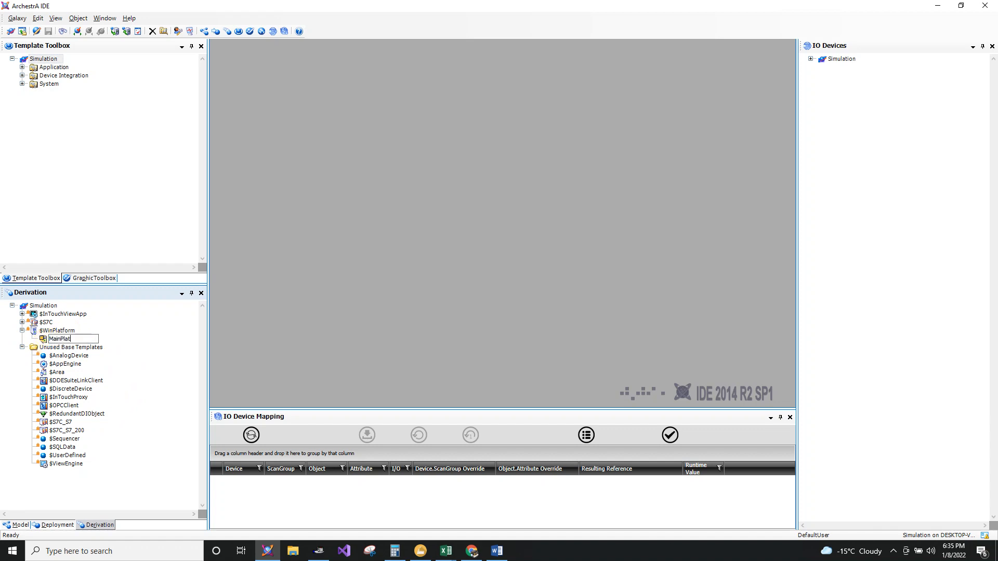
{"action": "key", "text": "Return"}
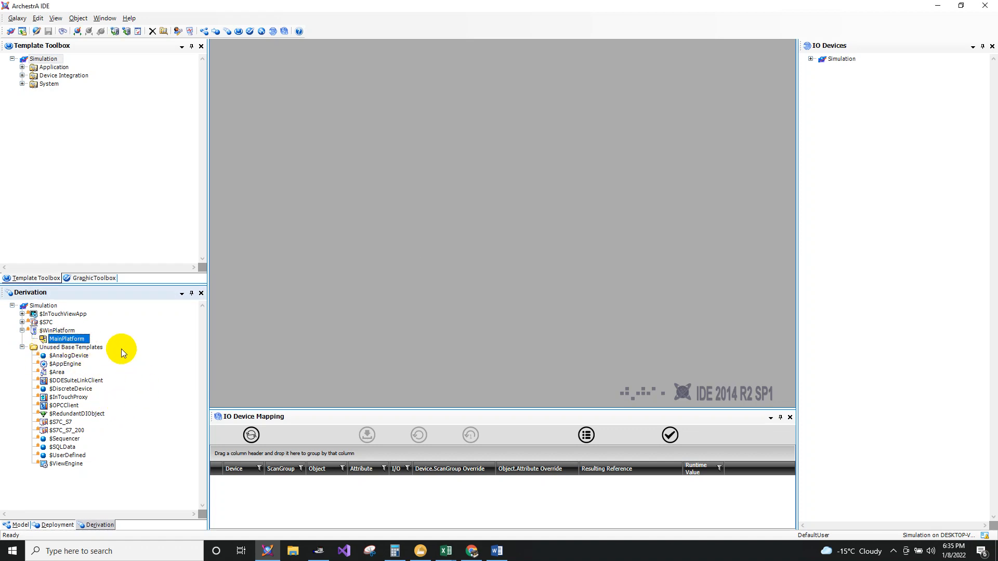
Step: Create a second instance of the $WinPlatform template with its default name
{"action": "left_click", "coordinate": [46, 331]}
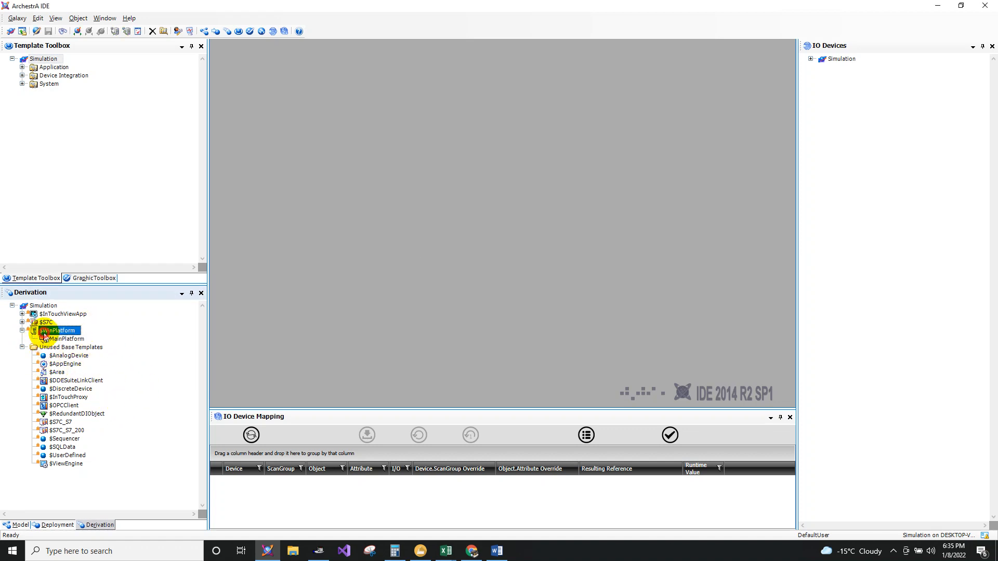
{"action": "right_click", "coordinate": [60, 336]}
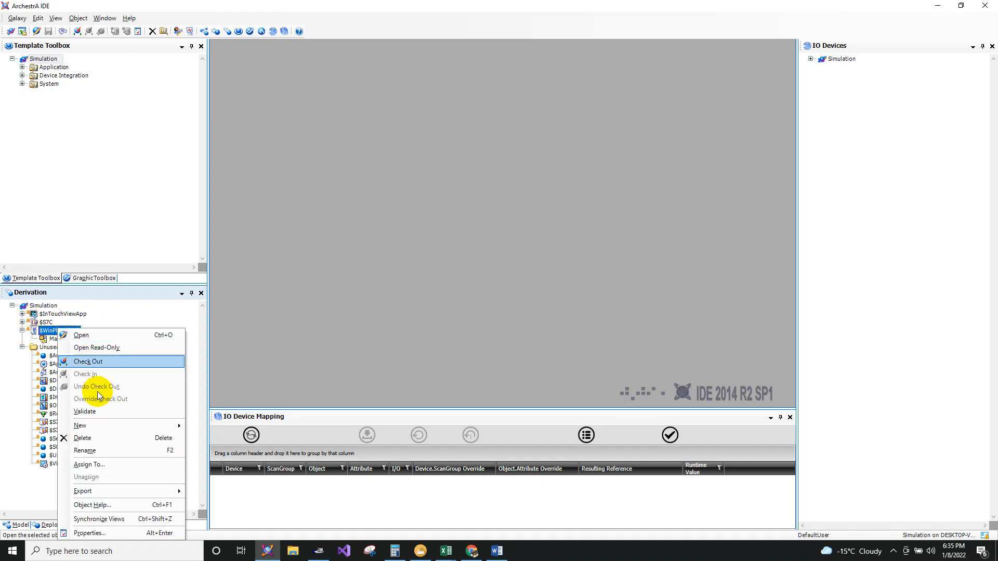
{"action": "left_click", "coordinate": [107, 425]}
{"action": "left_click", "coordinate": [217, 427]}
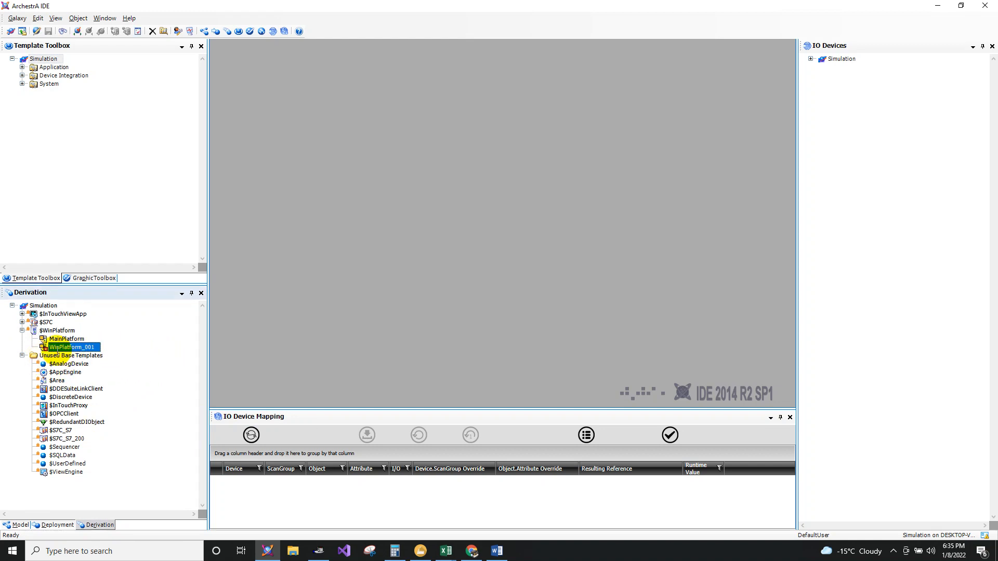
Step: Delete the extra WinPlatform_001 instance from the derivation tree
{"action": "left_click", "coordinate": [44, 351]}
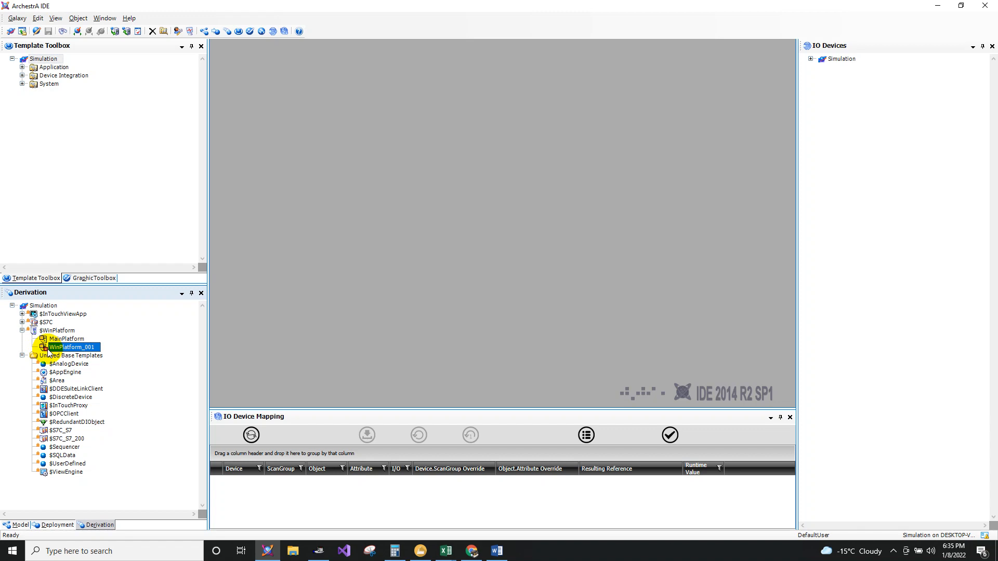
{"action": "key", "text": "Delete"}
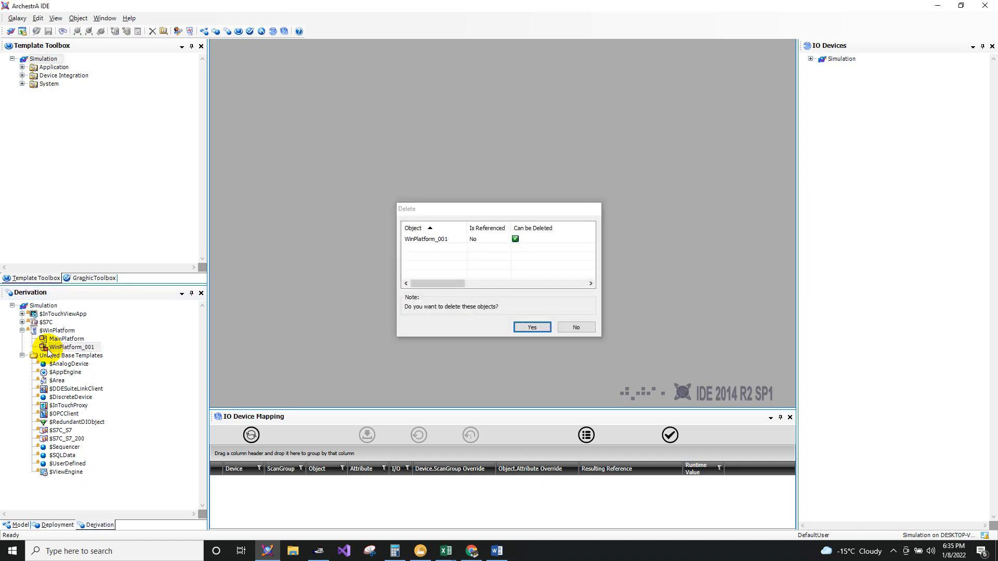
{"action": "key", "text": "Return"}
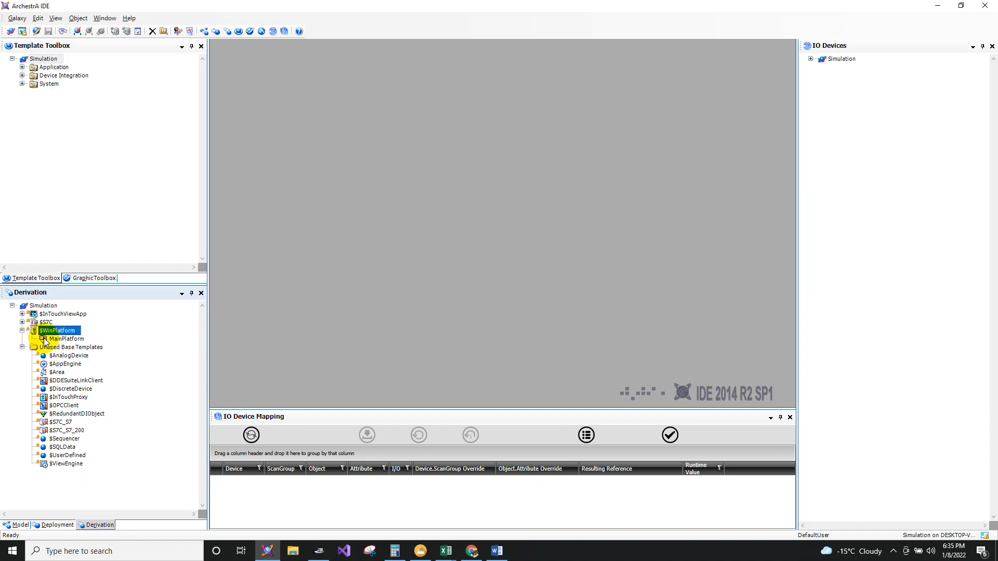
Step: Open the MainPlatform instance for editing and examine the network address in its general settings
{"action": "left_click", "coordinate": [58, 338]}
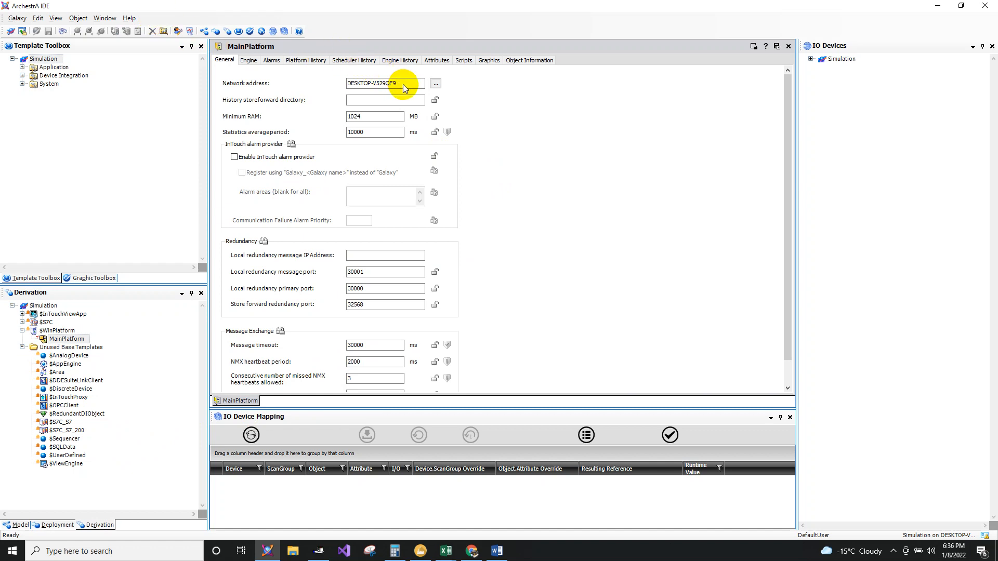
{"action": "left_click_drag", "start_coordinate": [397, 84], "coordinate": [337, 85]}
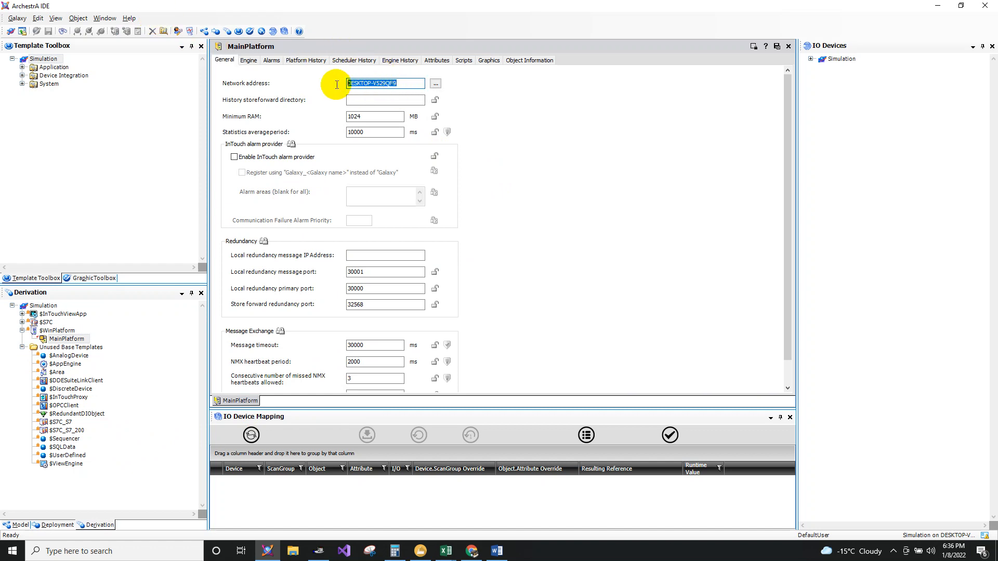
{"action": "left_click", "coordinate": [397, 82]}
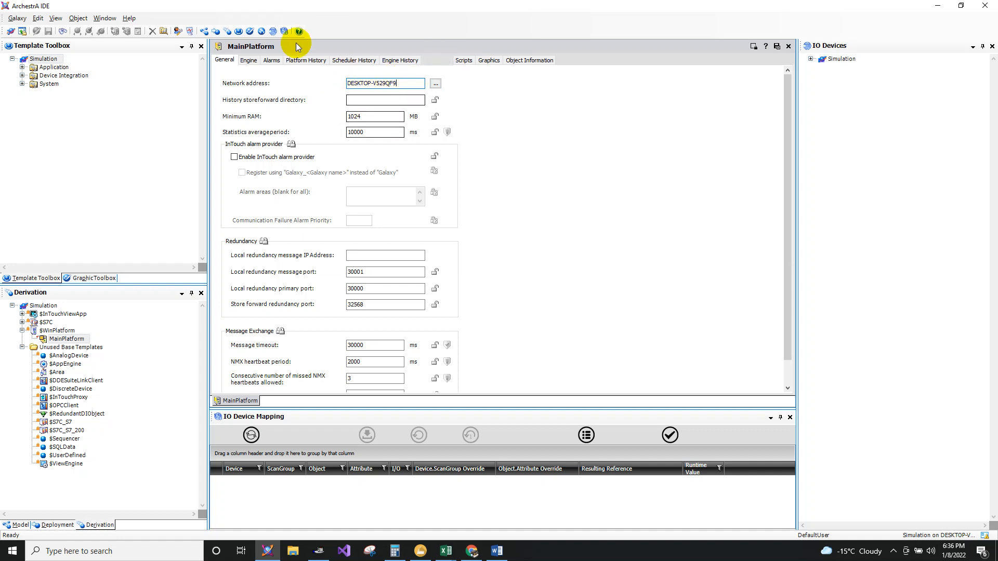
{"action": "left_click_drag", "start_coordinate": [406, 83], "coordinate": [323, 80]}
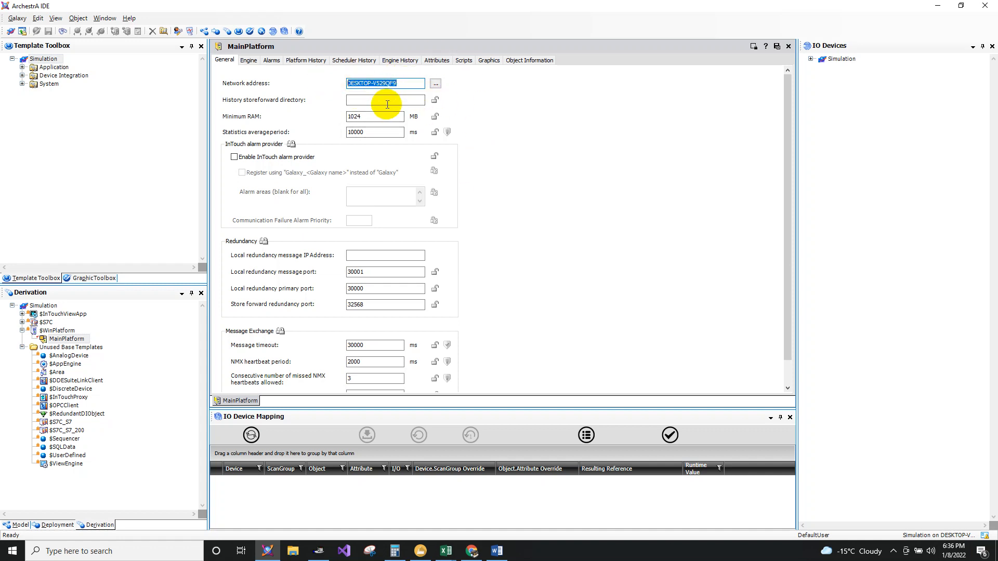
{"action": "left_click", "coordinate": [397, 81]}
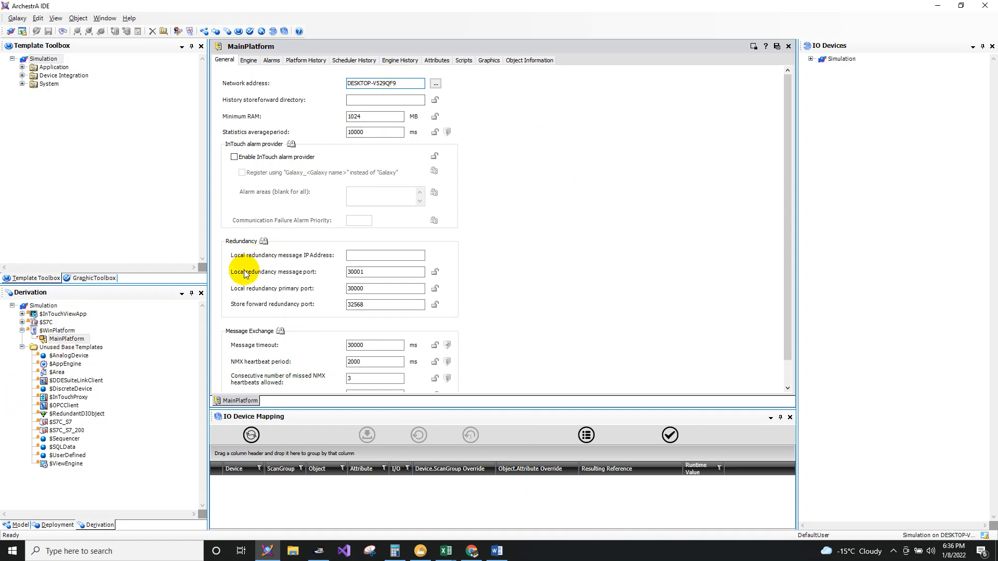
{"action": "double_click", "coordinate": [402, 82]}
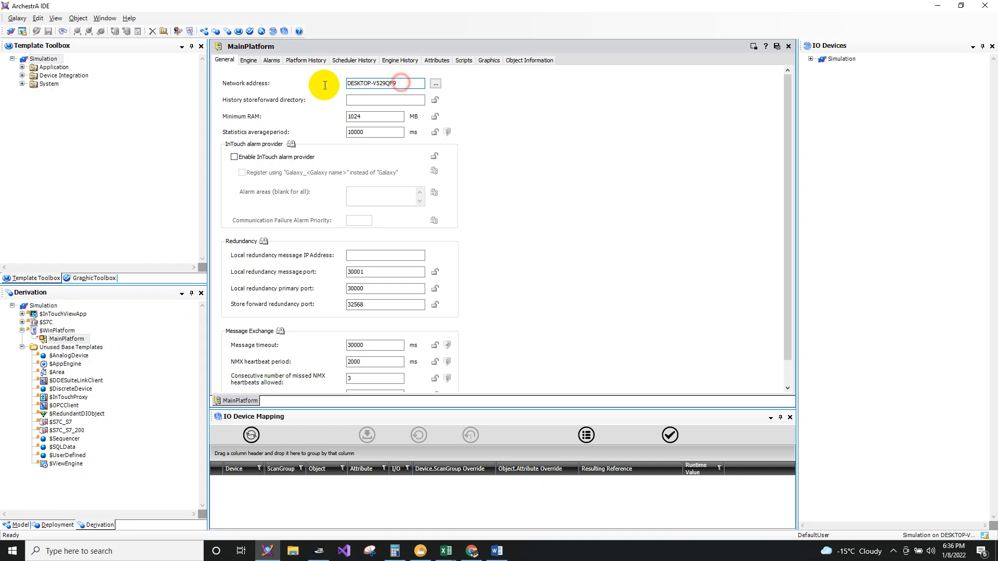
{"action": "left_click", "coordinate": [406, 85]}
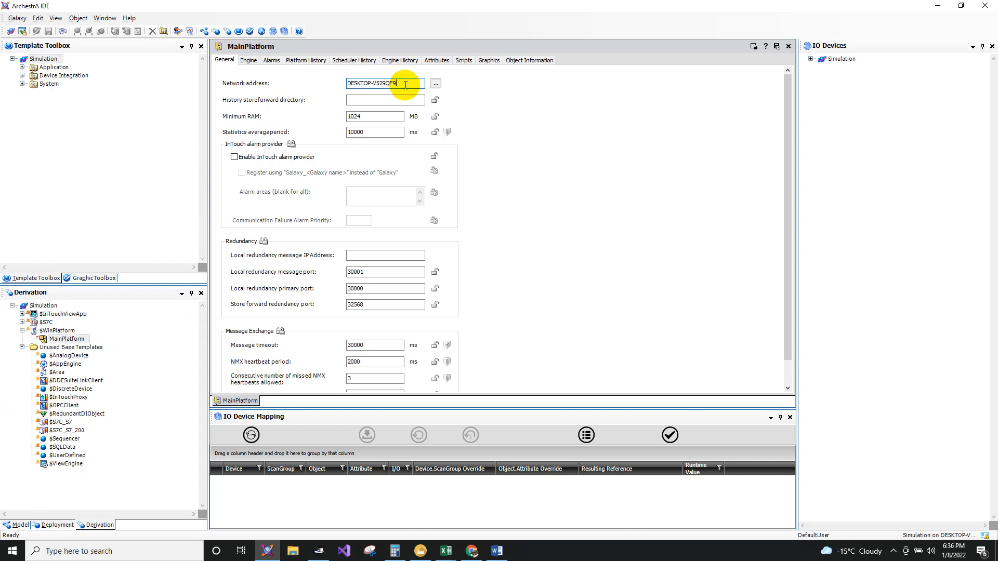
{"action": "left_click_drag", "start_coordinate": [400, 83], "coordinate": [345, 84]}
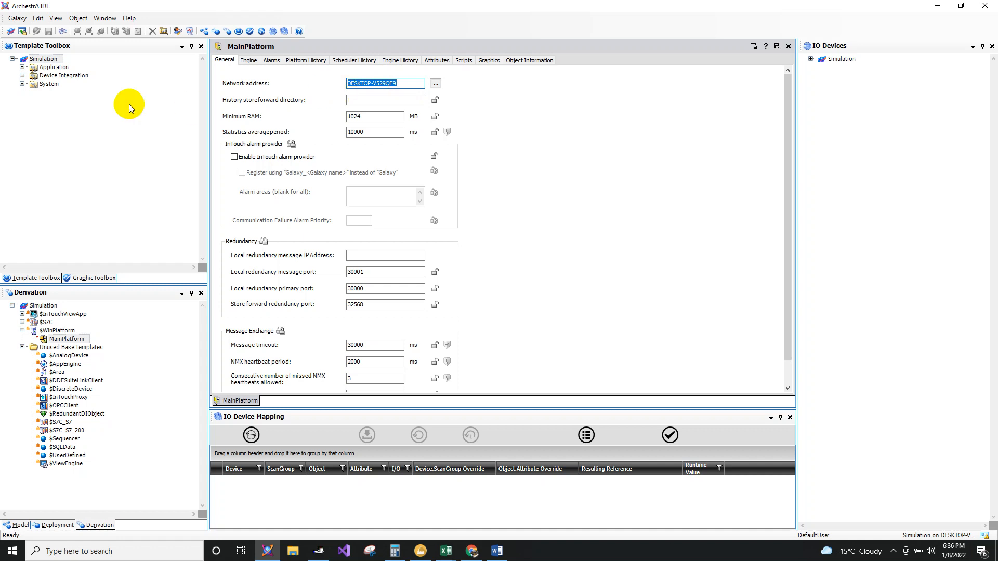
{"action": "left_click", "coordinate": [371, 99]}
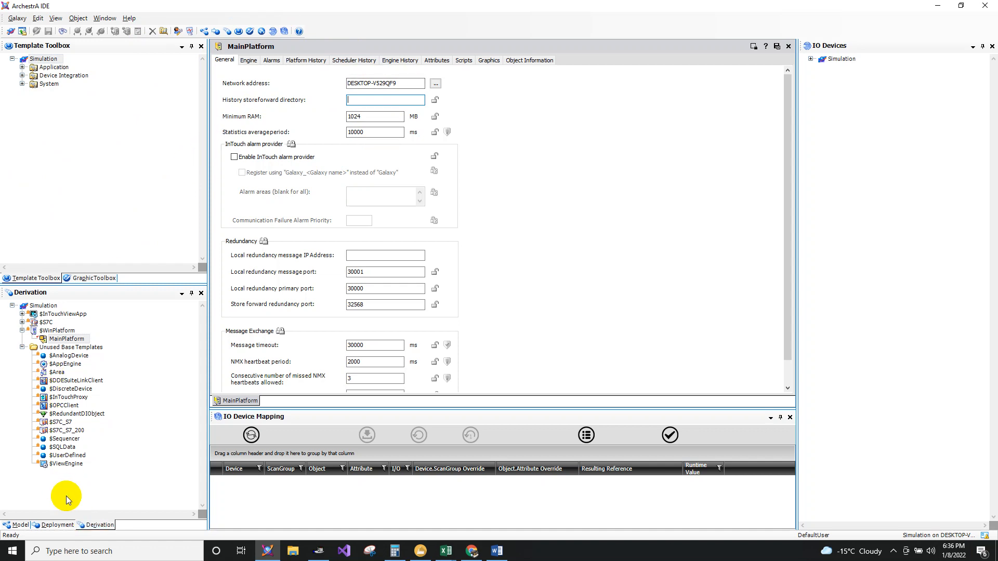
Step: Create an instance of the $AppEngine template from the unused base templates and name it MainEngine
{"action": "left_click", "coordinate": [65, 364]}
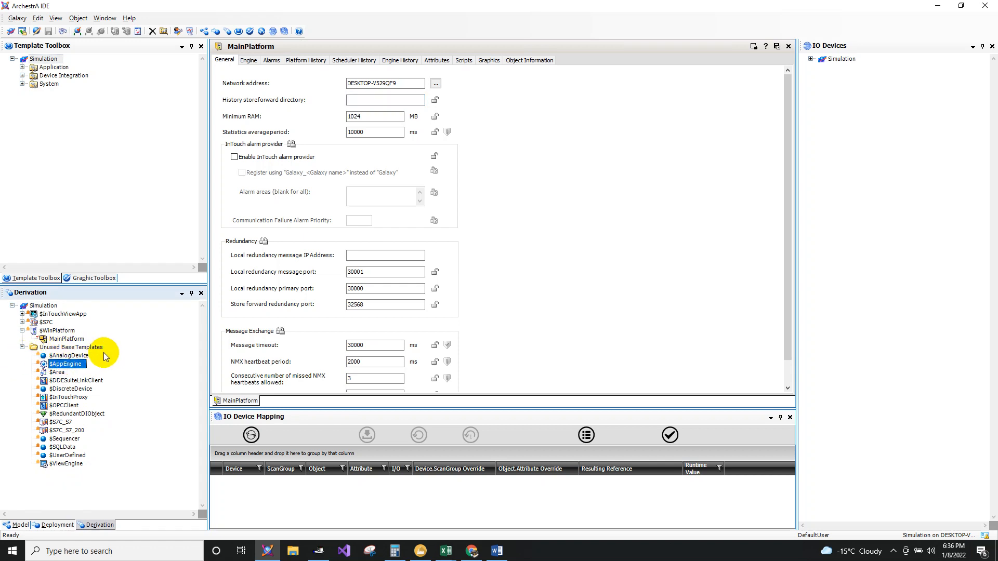
{"action": "right_click", "coordinate": [65, 364]}
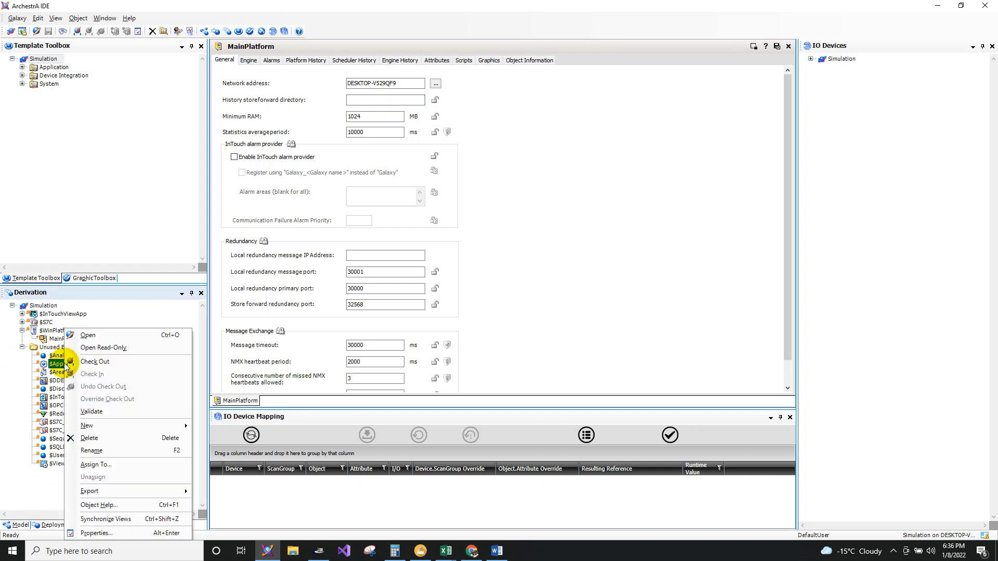
{"action": "mouse_move", "coordinate": [108, 428]}
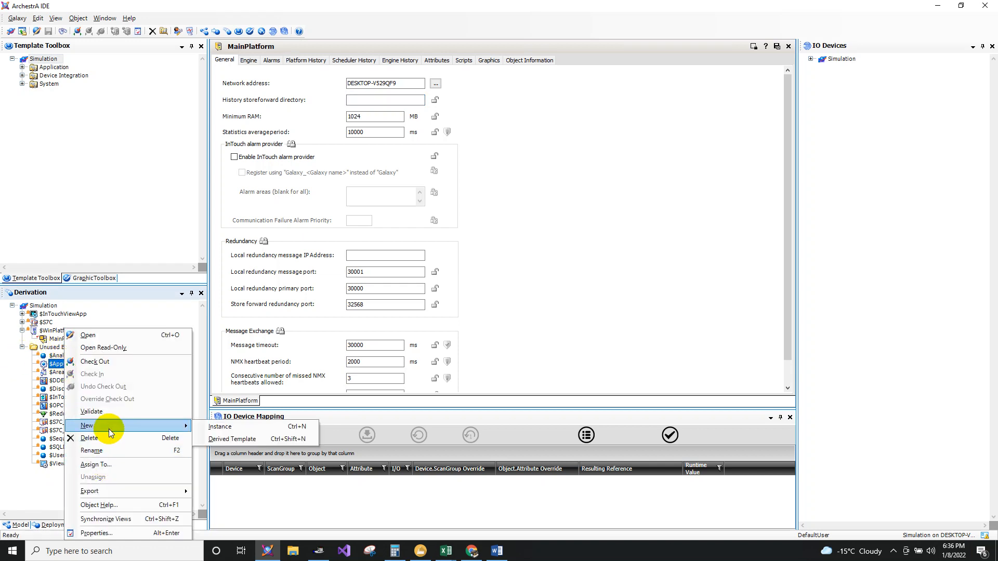
{"action": "left_click", "coordinate": [241, 428]}
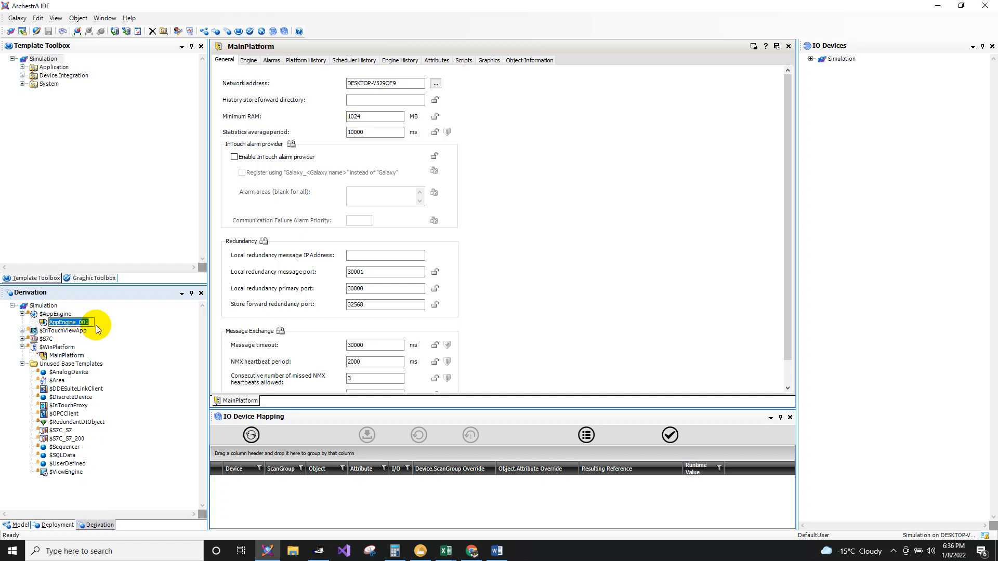
{"action": "type", "text": "MainEngine"}
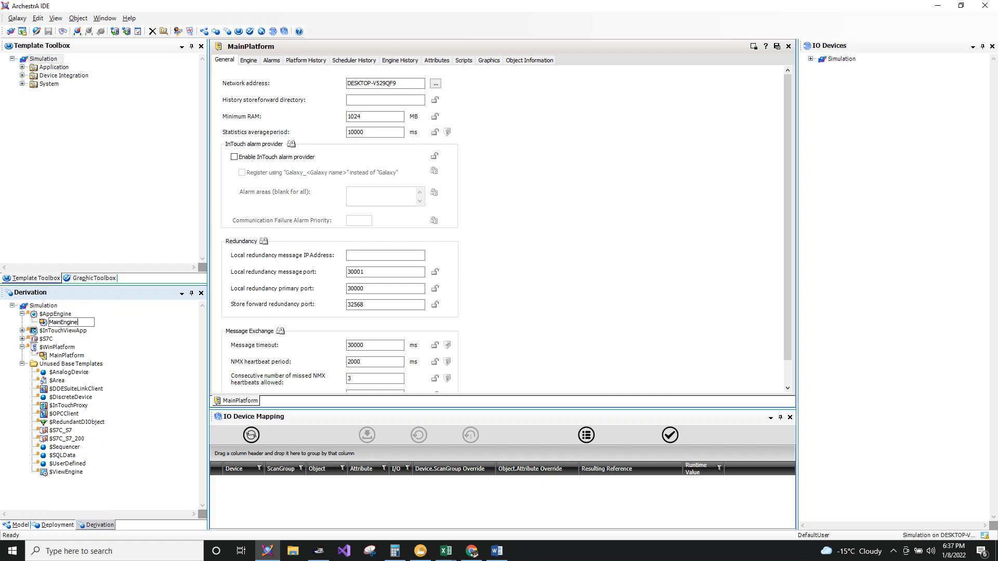
{"action": "key", "text": "Return"}
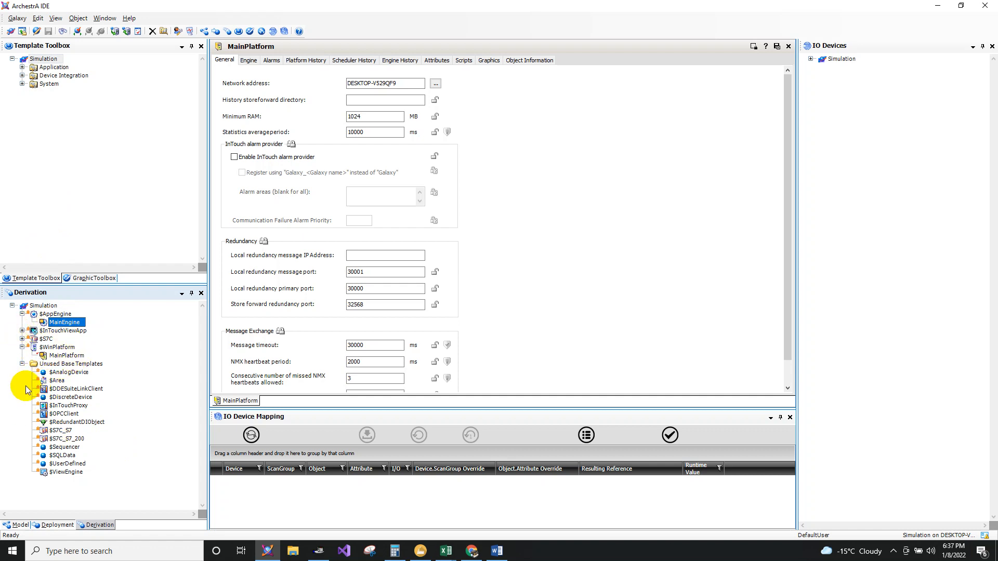
Step: Create an instance of the $Area template and name it MainArea
{"action": "right_click", "coordinate": [55, 382]}
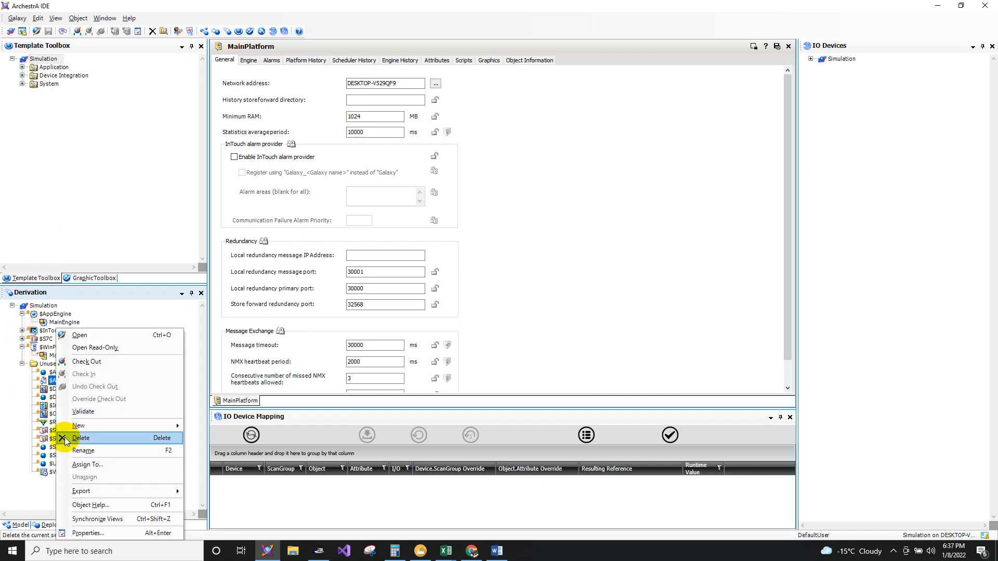
{"action": "mouse_move", "coordinate": [82, 425]}
{"action": "left_click", "coordinate": [208, 426]}
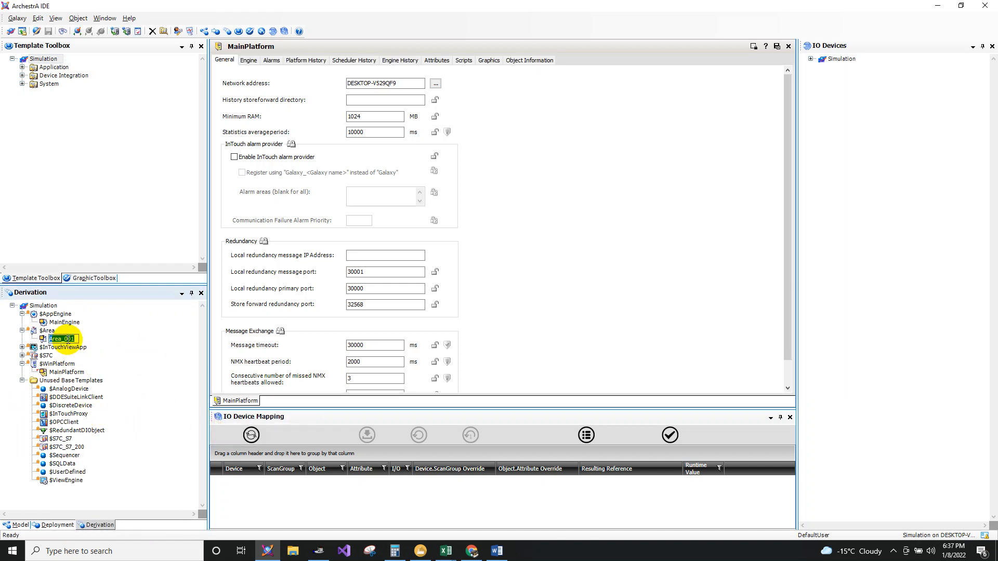
{"action": "type", "text": "Main"}
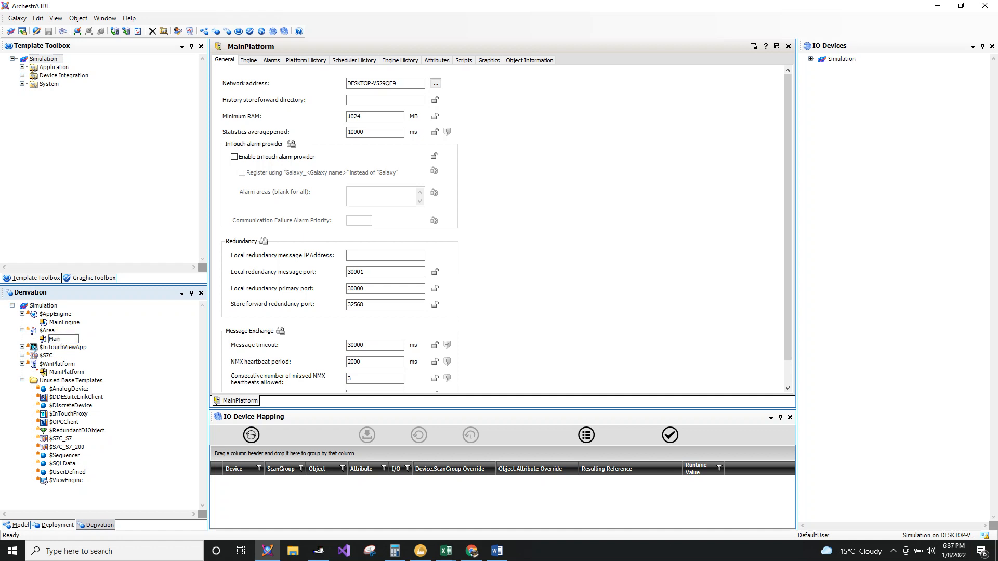
{"action": "type", "text": "Area"}
{"action": "key", "text": "Return"}
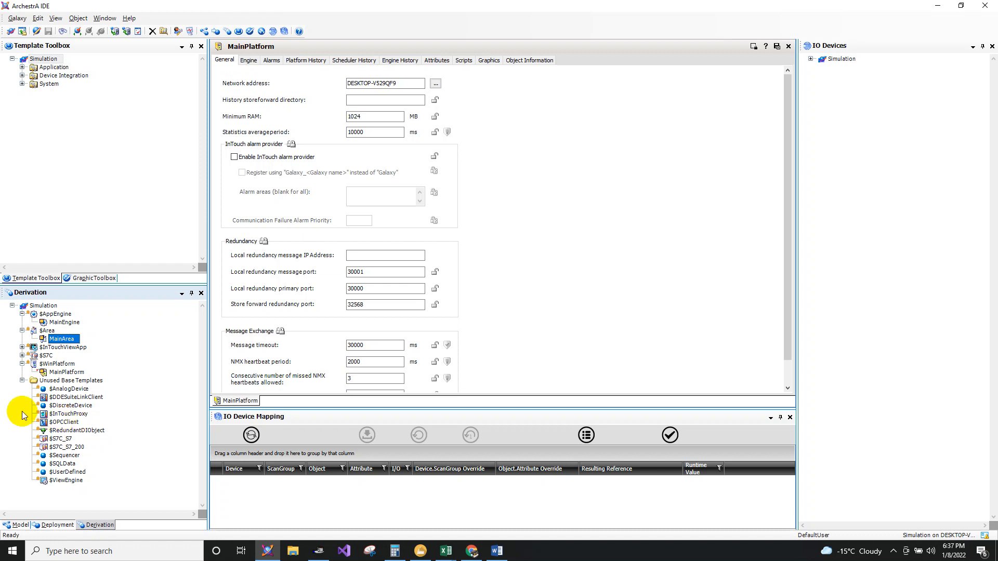
Step: Create an instance of the $OPCClient template and name it KepwareOPC
{"action": "left_click", "coordinate": [63, 422]}
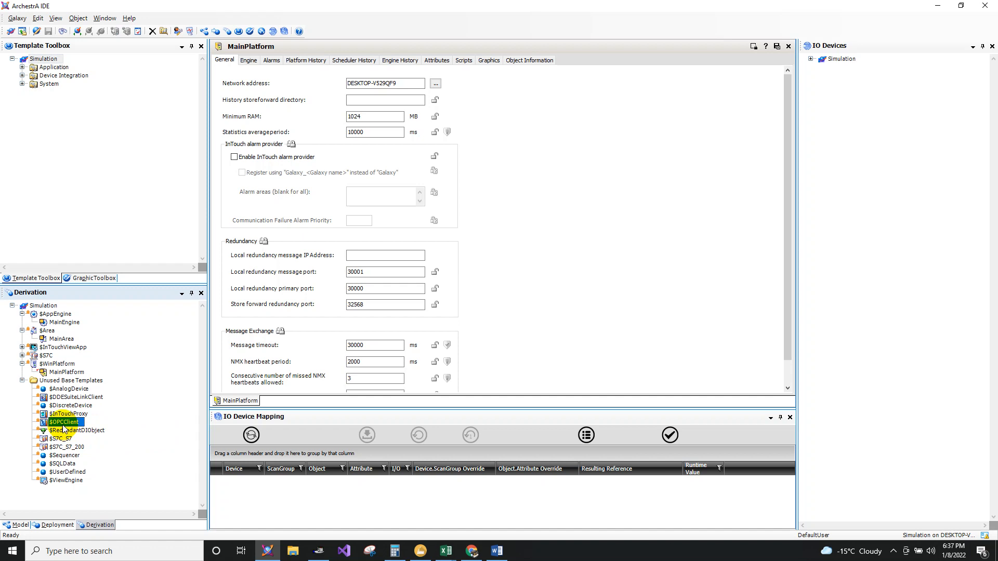
{"action": "right_click", "coordinate": [64, 422]}
{"action": "mouse_move", "coordinate": [115, 426]}
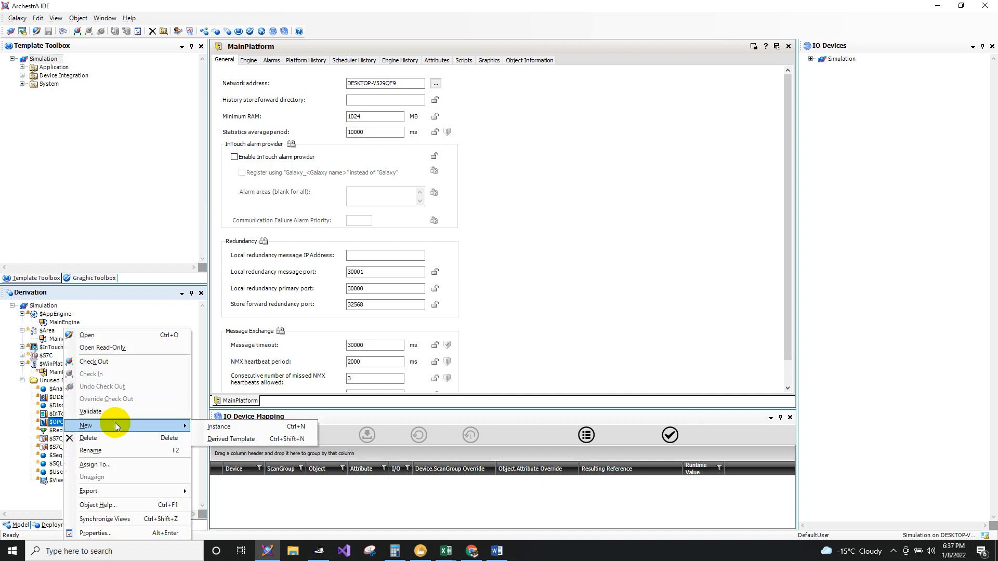
{"action": "left_click", "coordinate": [220, 432]}
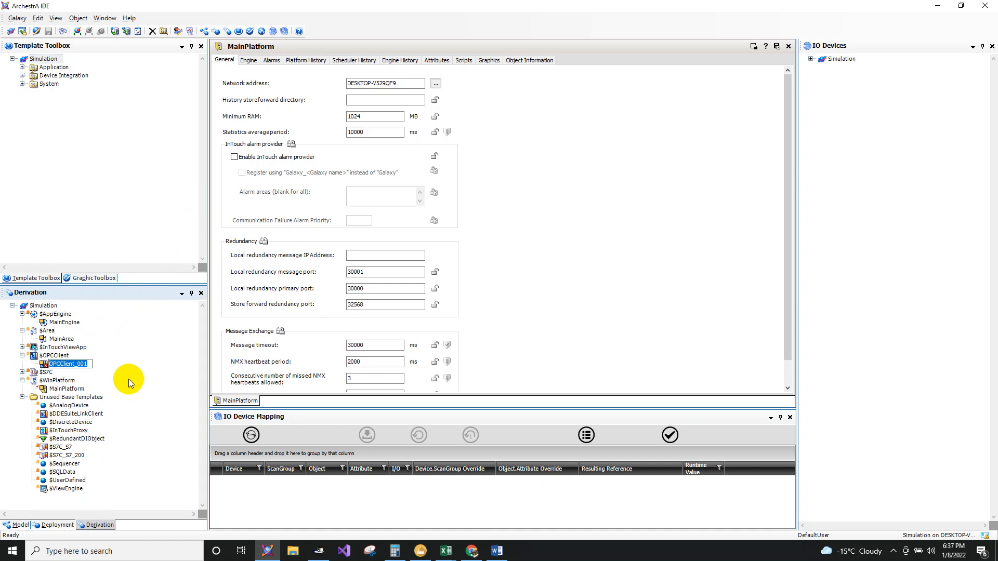
{"action": "type", "text": "KepwareOPC"}
{"action": "key", "text": "Return"}
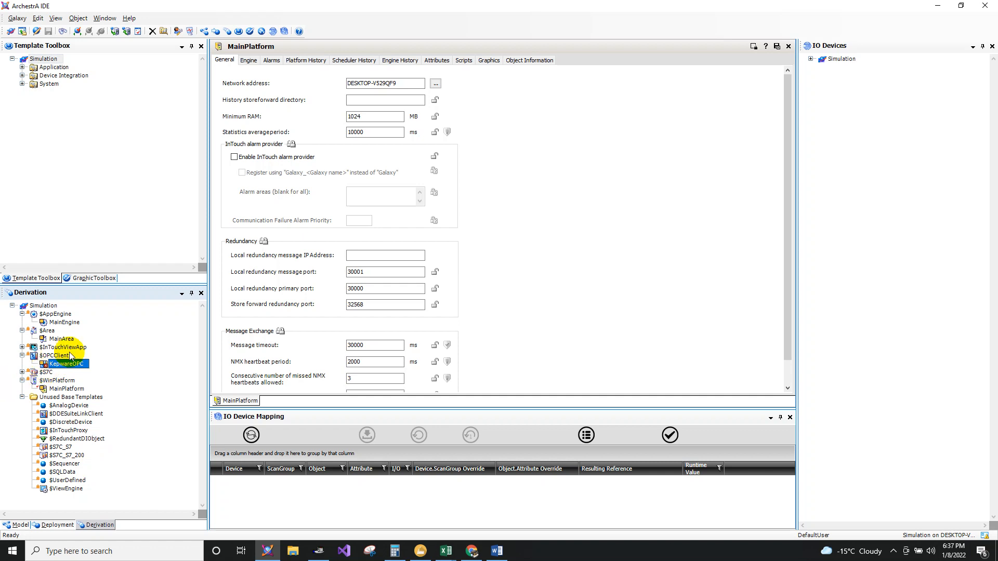
Step: Create an instance of the $UserDefined template and name it OPC_Atributes
{"action": "left_click", "coordinate": [71, 422]}
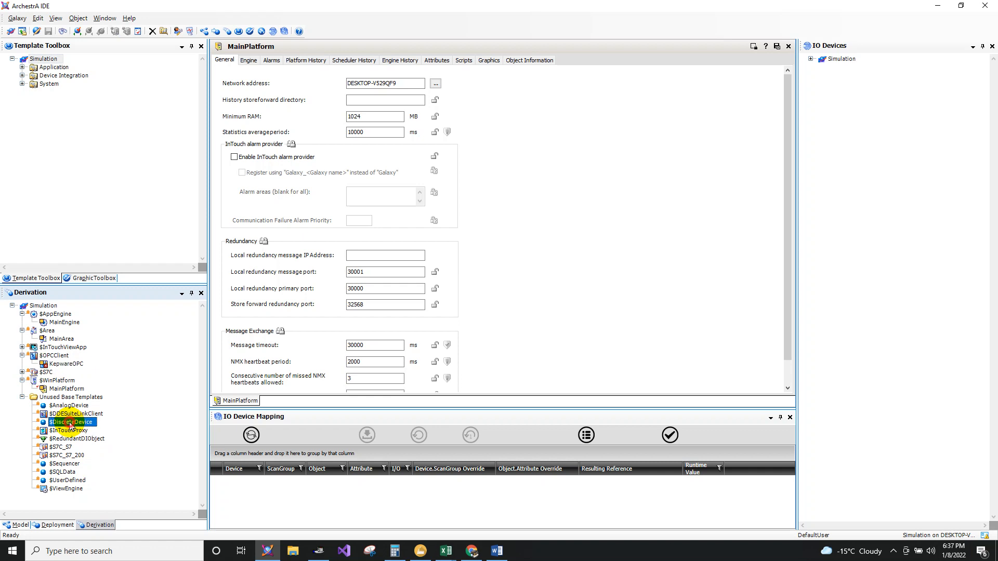
{"action": "left_click", "coordinate": [65, 481]}
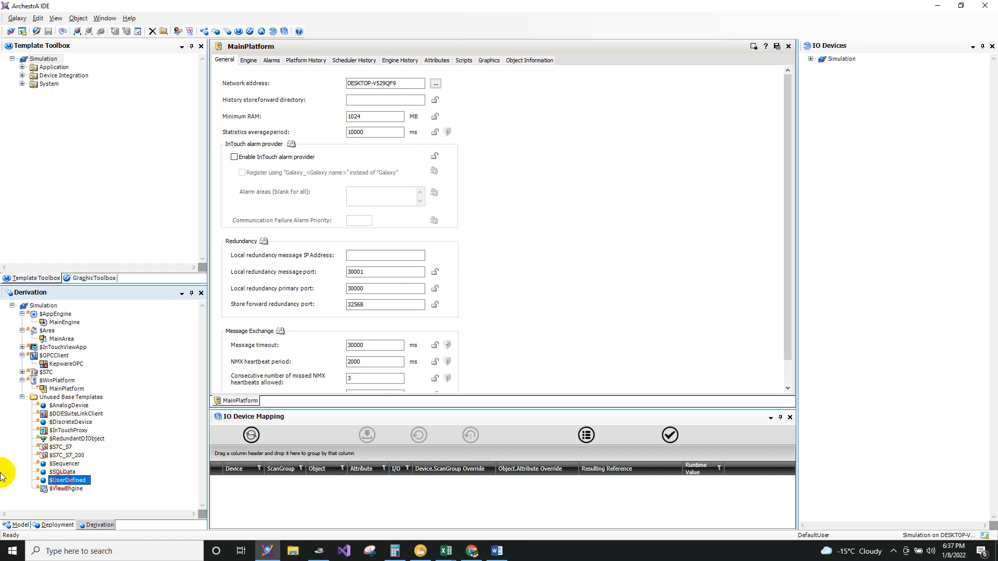
{"action": "right_click", "coordinate": [68, 486]}
{"action": "mouse_move", "coordinate": [125, 430]}
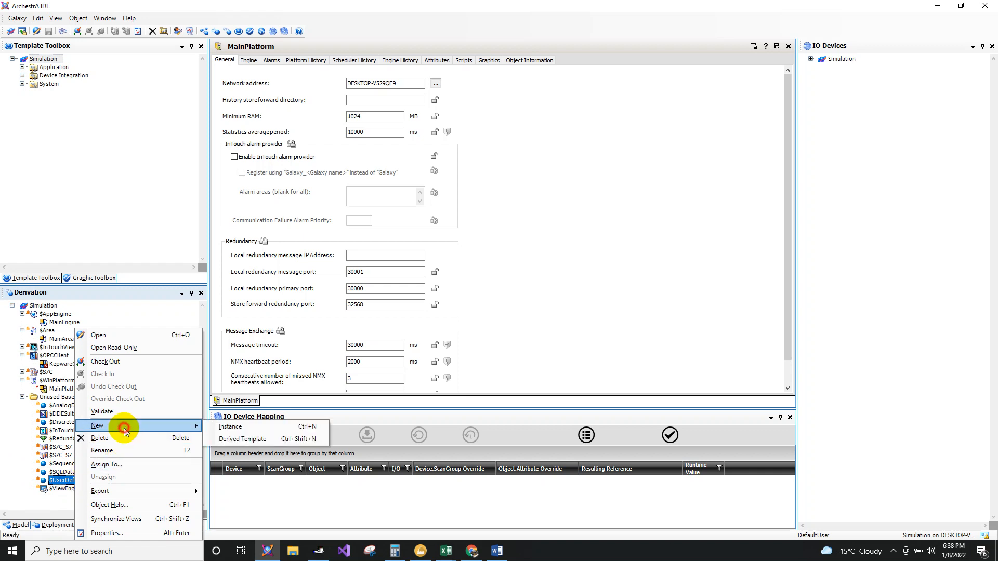
{"action": "left_click", "coordinate": [220, 427]}
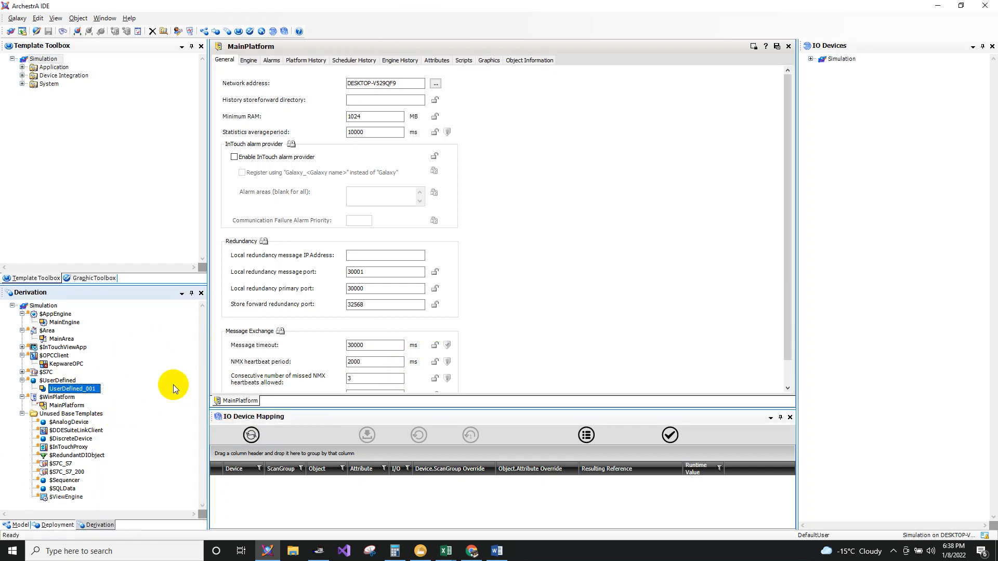
{"action": "type", "text": "op"}
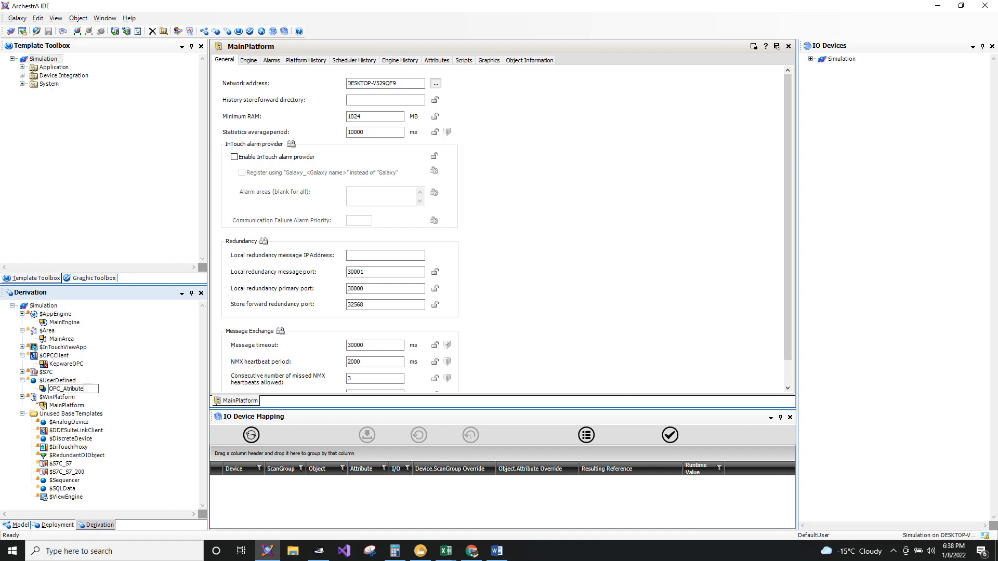
{"action": "type", "text": "s"}
{"action": "key", "text": "Return"}
Step: In the deployment view, assign MainEngine to MainPlatform and MainArea to MainEngine
{"action": "left_click", "coordinate": [48, 525]}
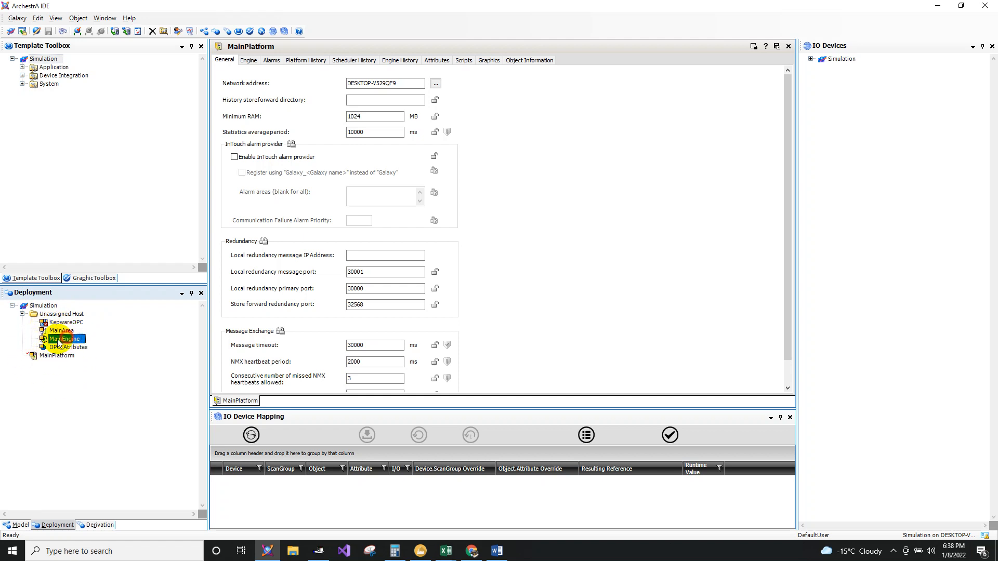
{"action": "left_click", "coordinate": [72, 340]}
{"action": "left_click_drag", "start_coordinate": [72, 341], "coordinate": [46, 360]}
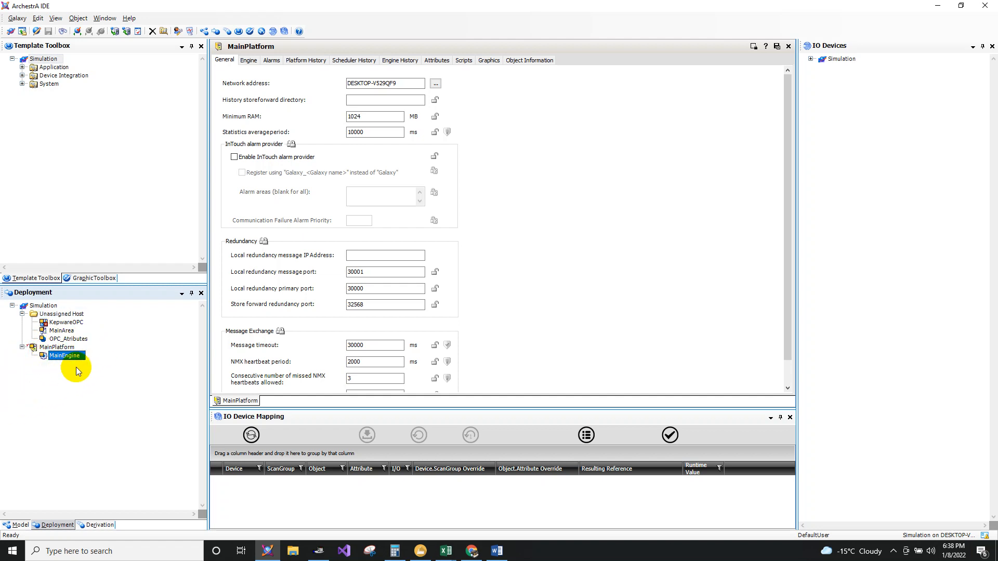
{"action": "left_click", "coordinate": [64, 332]}
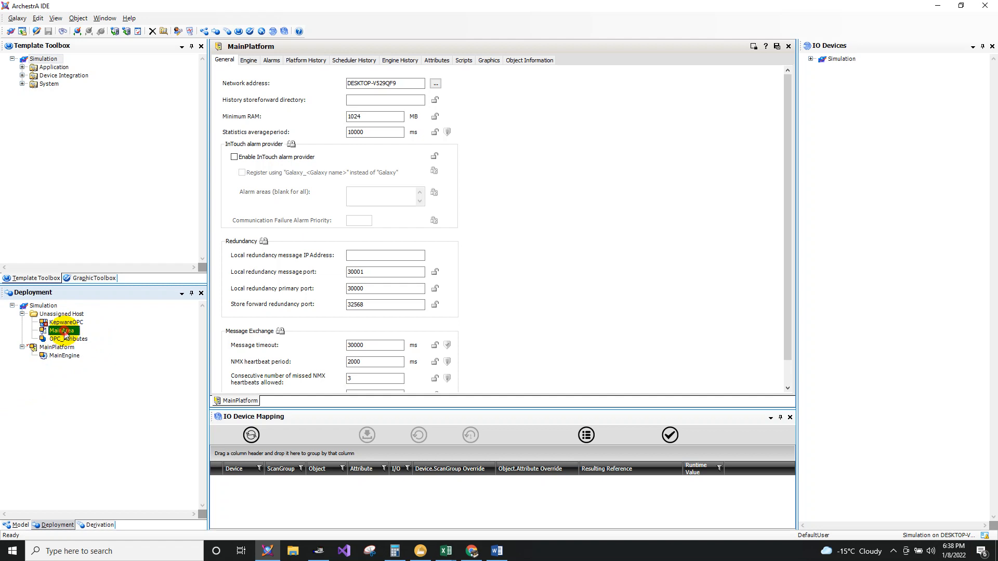
{"action": "left_click_drag", "start_coordinate": [60, 335], "coordinate": [55, 357]}
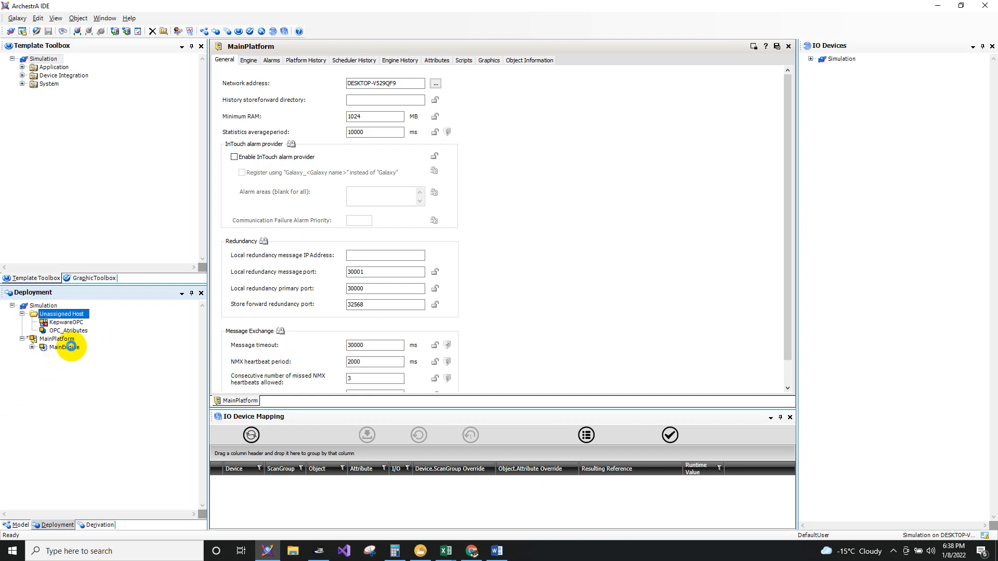
Step: Assign OPC_Atributes to MainArea and KepwareOPC to MainEngine in the deployment tree, with KepwareOPC opened for editing
{"action": "left_click", "coordinate": [76, 332]}
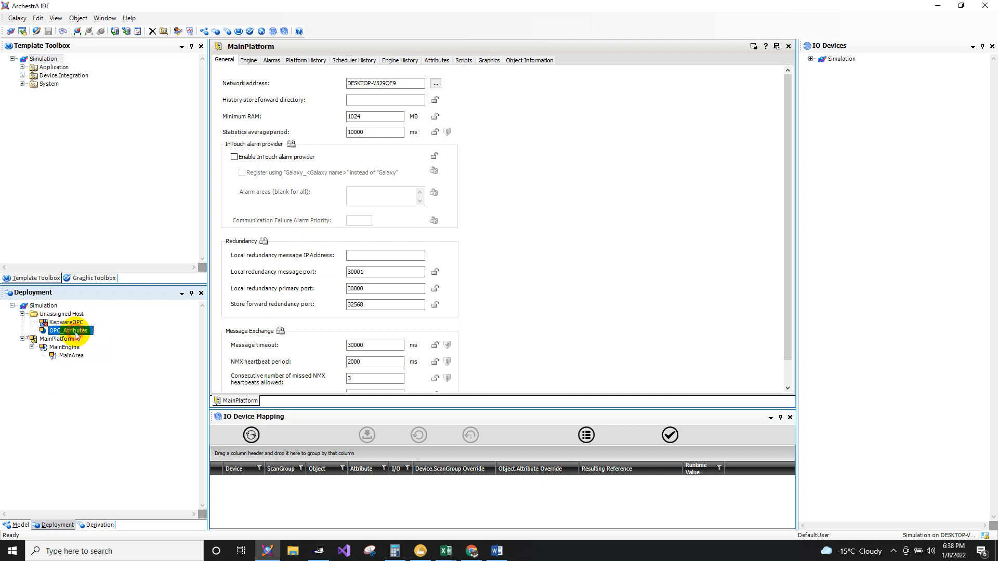
{"action": "left_click_drag", "start_coordinate": [76, 335], "coordinate": [68, 360]}
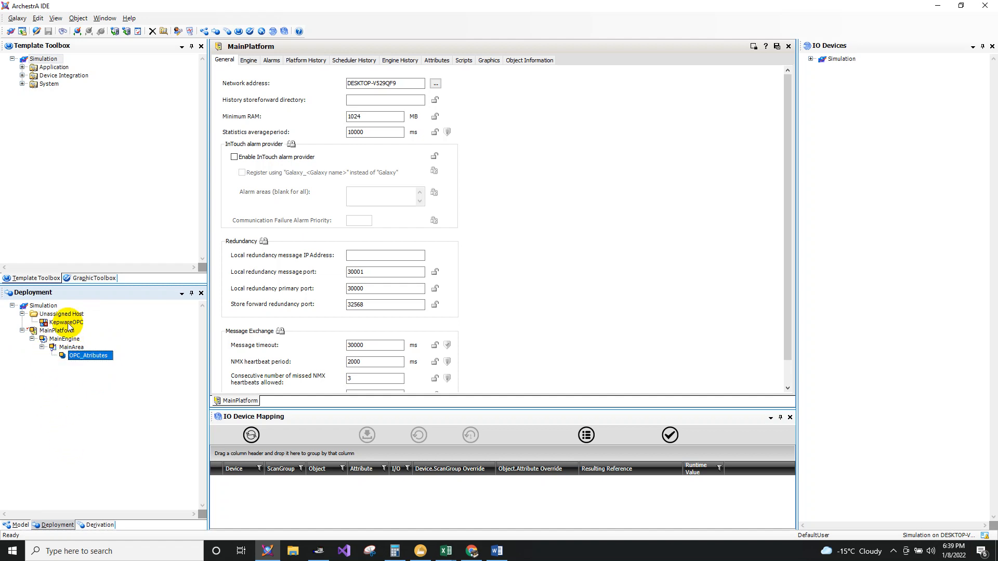
{"action": "left_click_drag", "start_coordinate": [74, 323], "coordinate": [63, 346]}
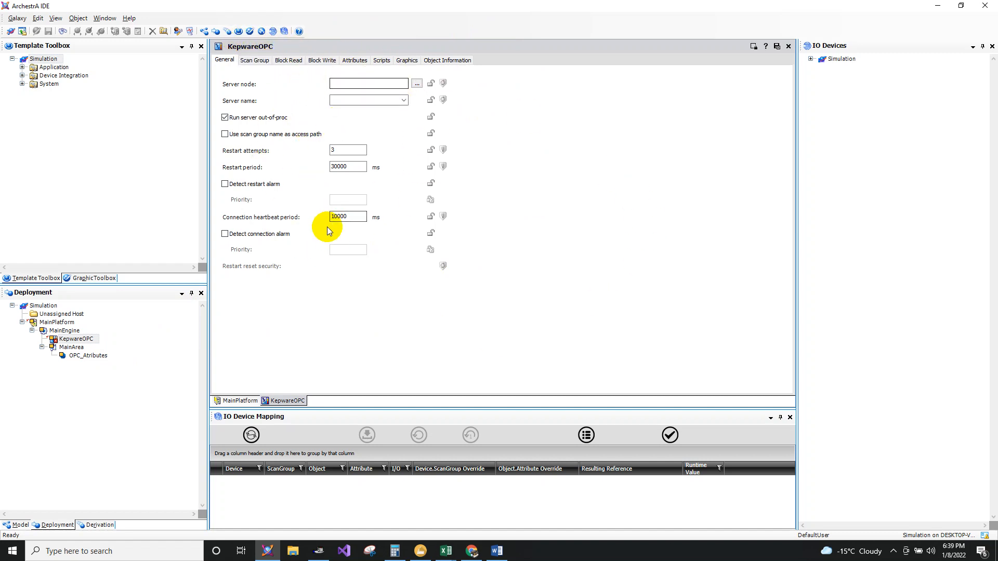
Step: Copy MainPlatform's network address DESKTOP-V529QF9 into the server node setting of KepwareOPC
{"action": "left_click", "coordinate": [357, 83]}
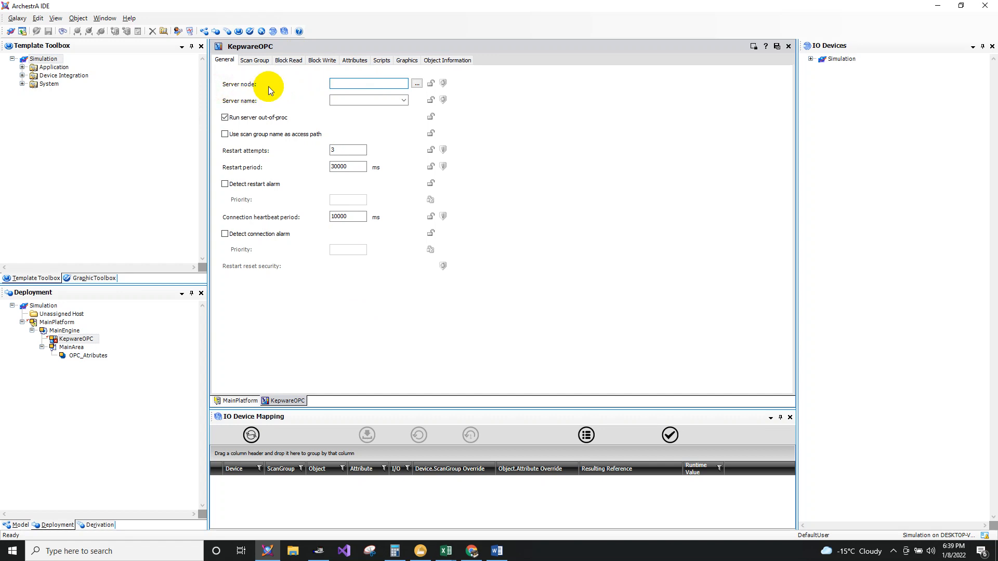
{"action": "left_click", "coordinate": [357, 81]}
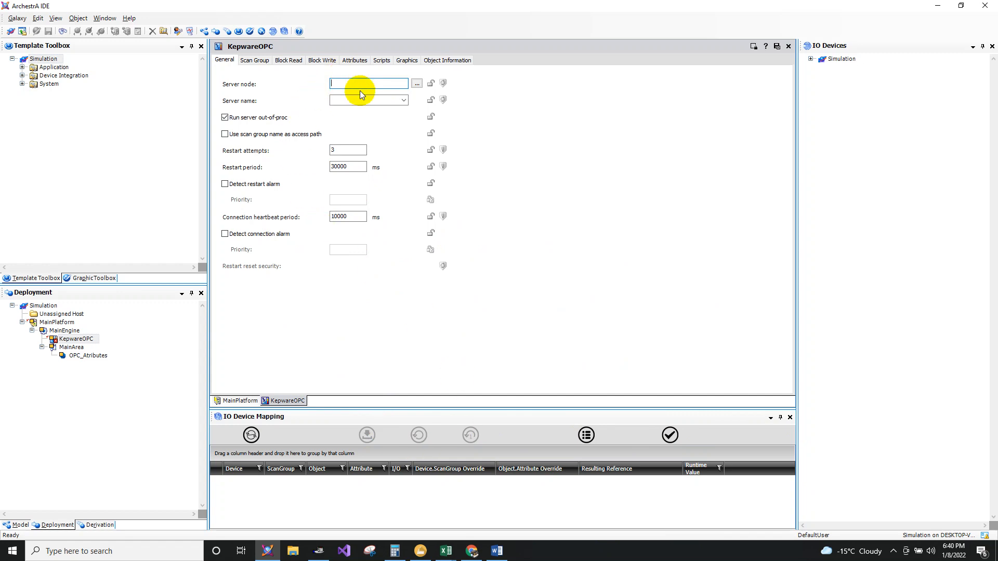
{"action": "double_click", "coordinate": [57, 326]}
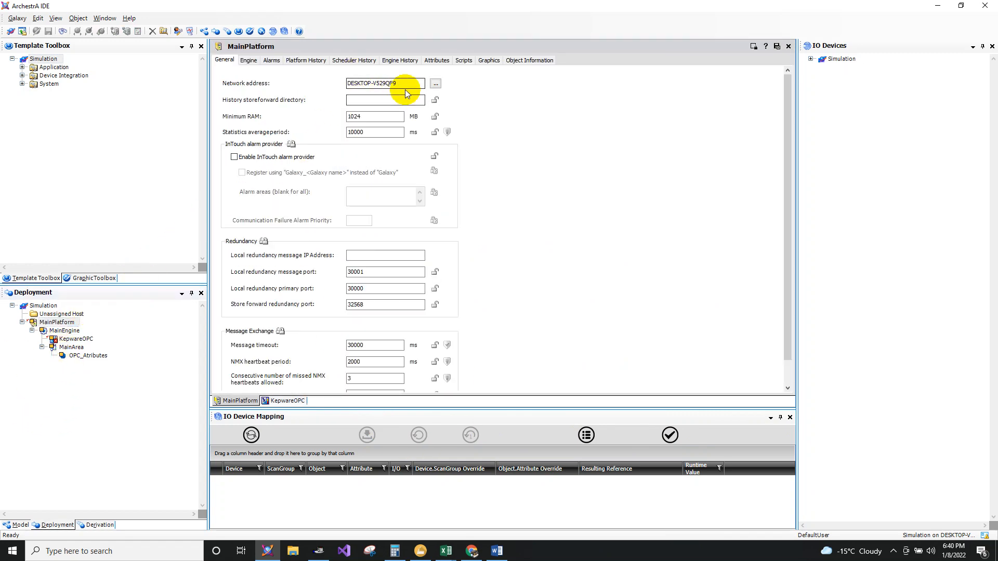
{"action": "left_click_drag", "start_coordinate": [404, 86], "coordinate": [347, 83]}
{"action": "right_click", "coordinate": [378, 84]}
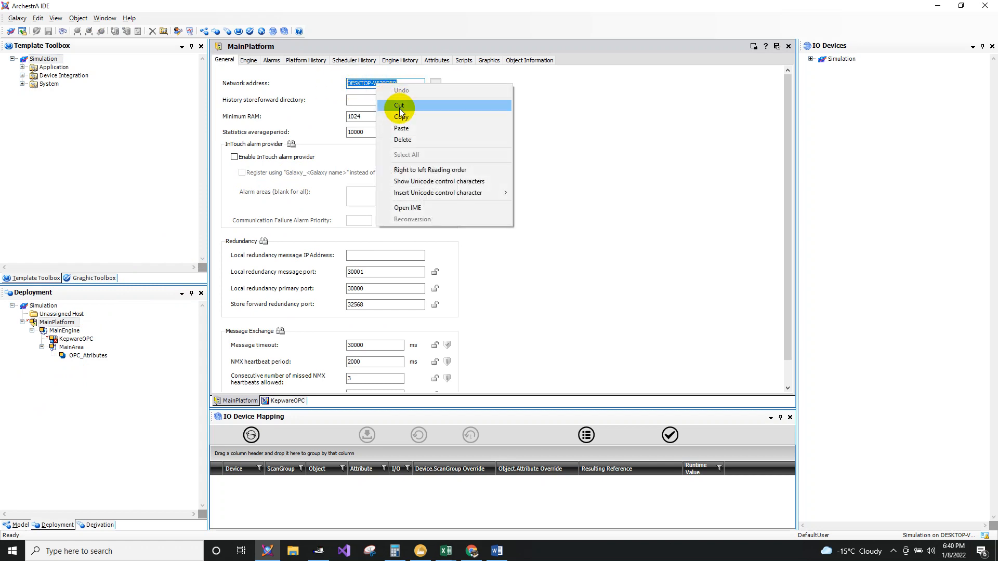
{"action": "left_click", "coordinate": [401, 118]}
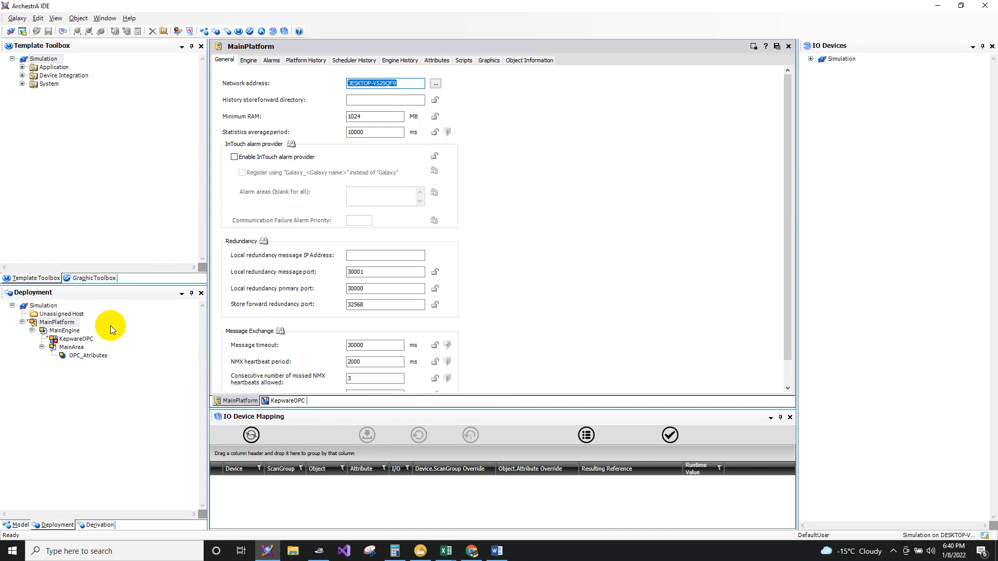
{"action": "double_click", "coordinate": [76, 338]}
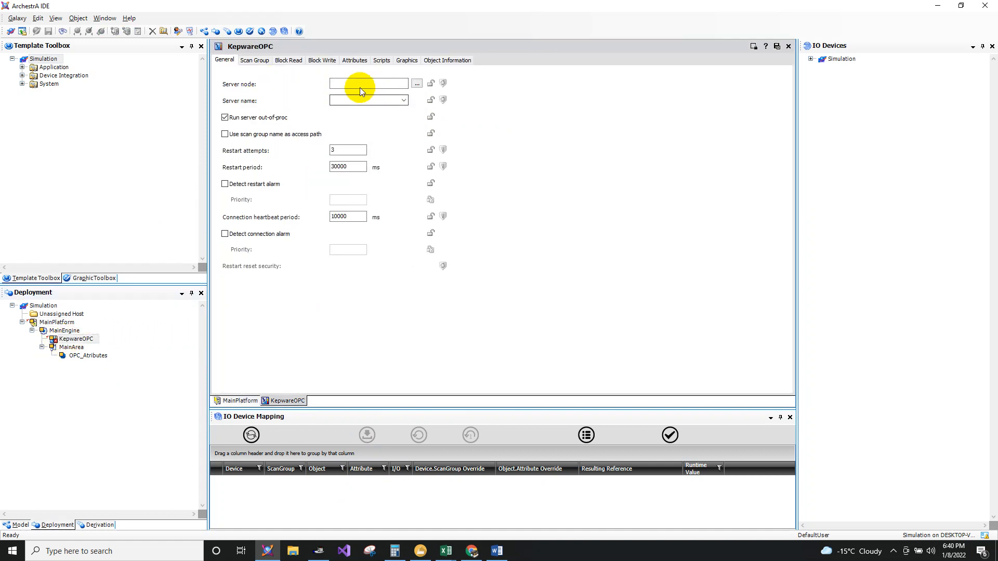
{"action": "left_click", "coordinate": [357, 84]}
{"action": "key", "text": "ctrl+v"}
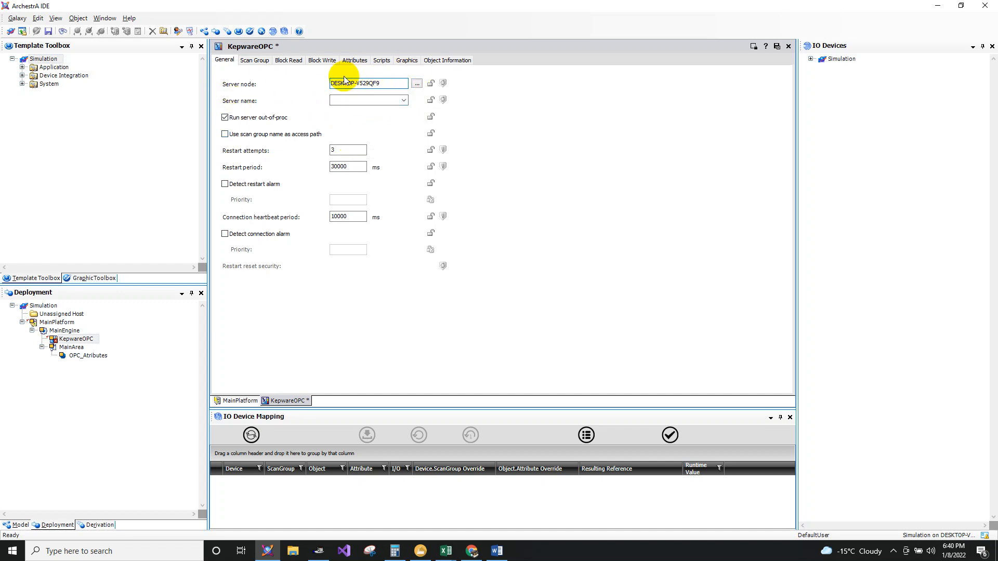
Step: Clear KepwareOPC's server node and choose DESKTOP-V529QF9 from the WORKGROUP domain by browsing the nodes
{"action": "left_click_drag", "start_coordinate": [388, 82], "coordinate": [254, 40]}
{"action": "key", "text": "Delete"}
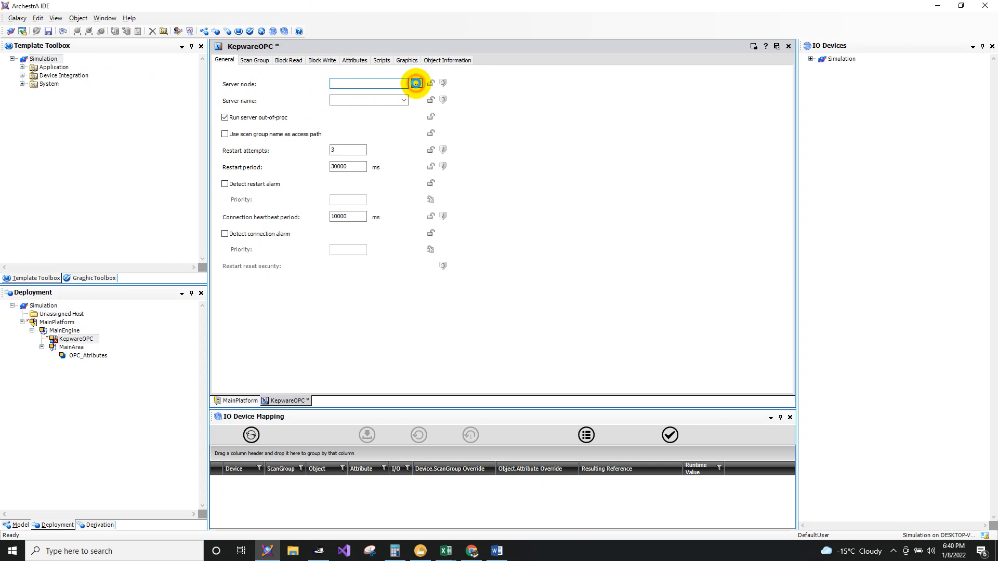
{"action": "left_click", "coordinate": [417, 83]}
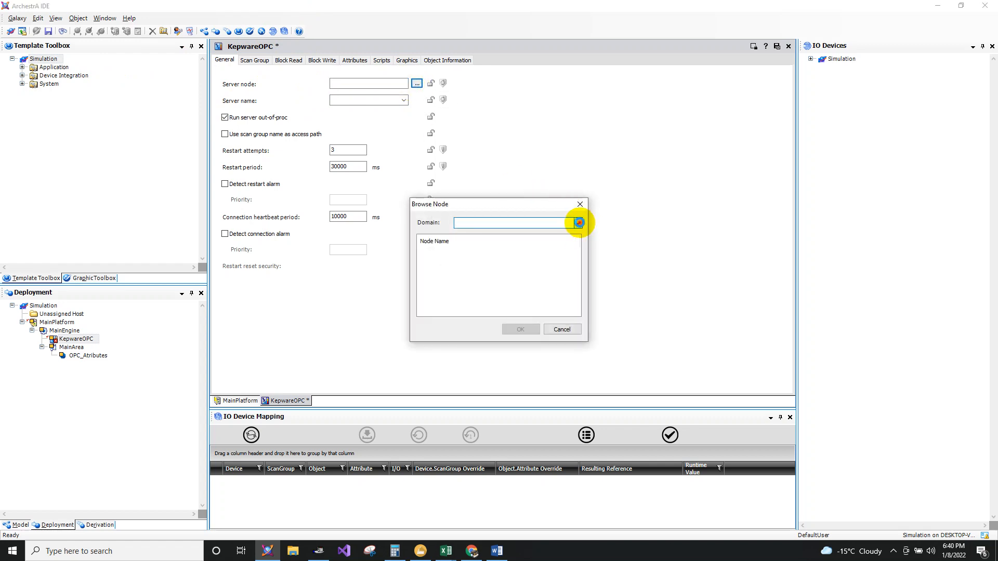
{"action": "left_click", "coordinate": [576, 223]}
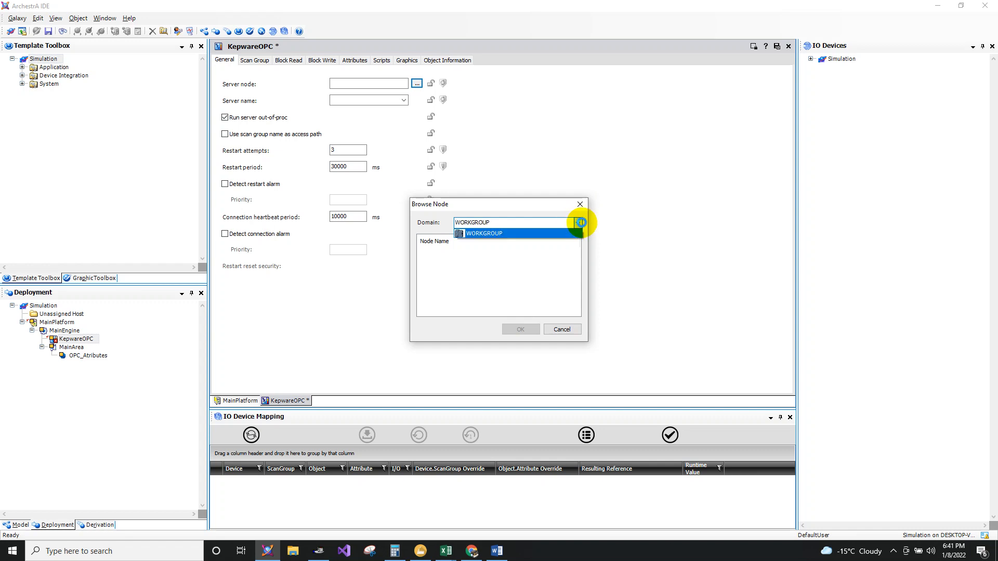
{"action": "left_click", "coordinate": [488, 232]}
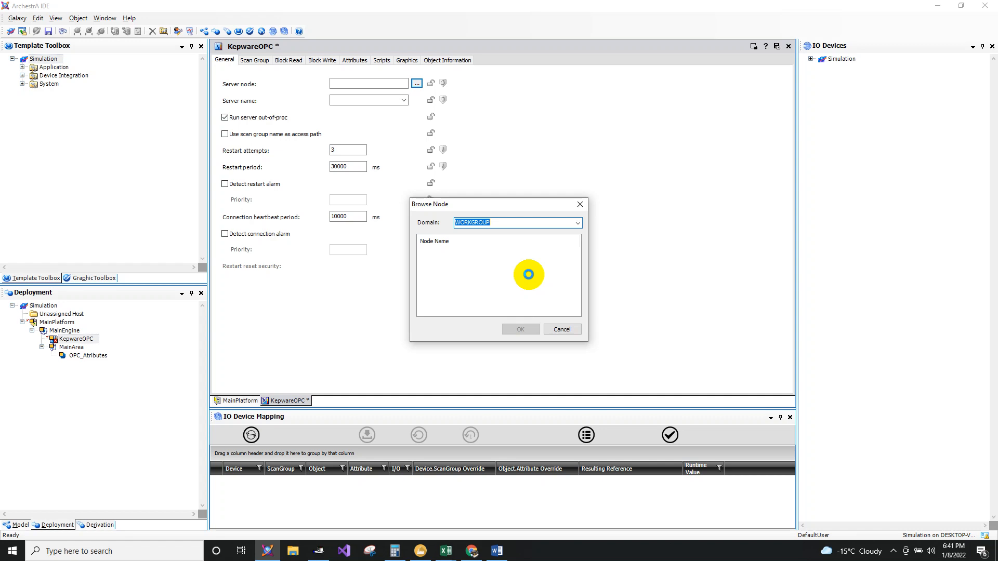
{"action": "left_click", "coordinate": [450, 242]}
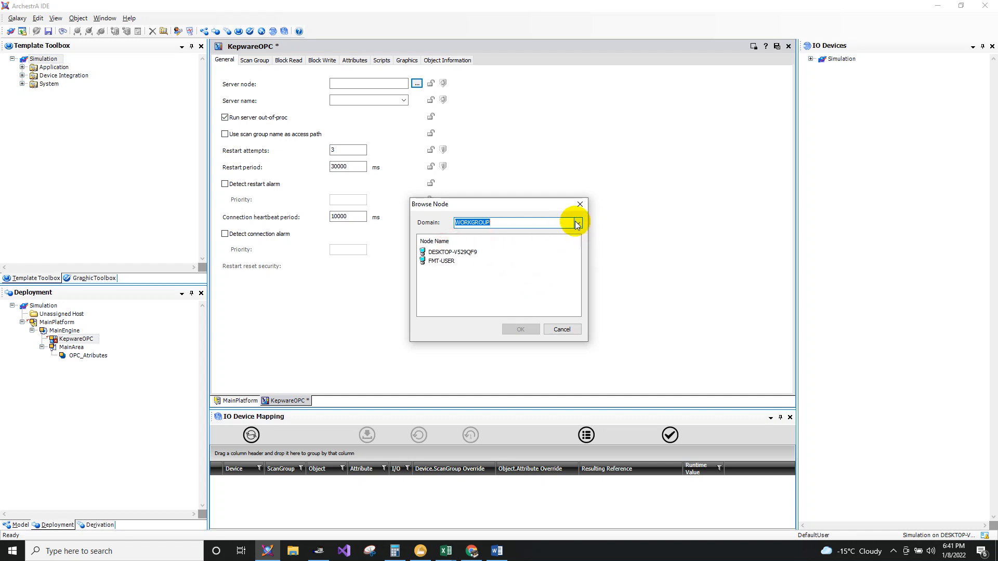
{"action": "left_click", "coordinate": [457, 252]}
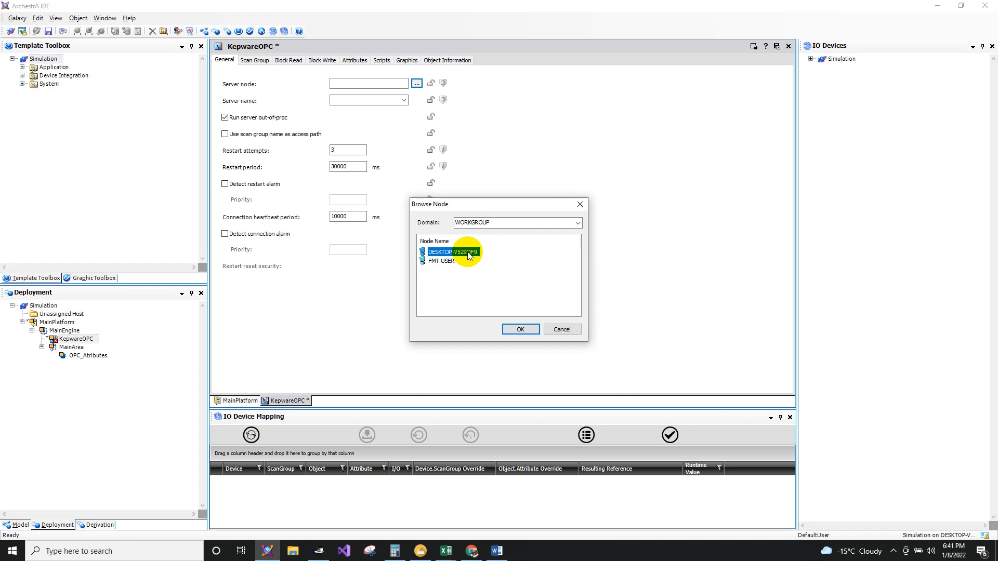
{"action": "double_click", "coordinate": [467, 253]}
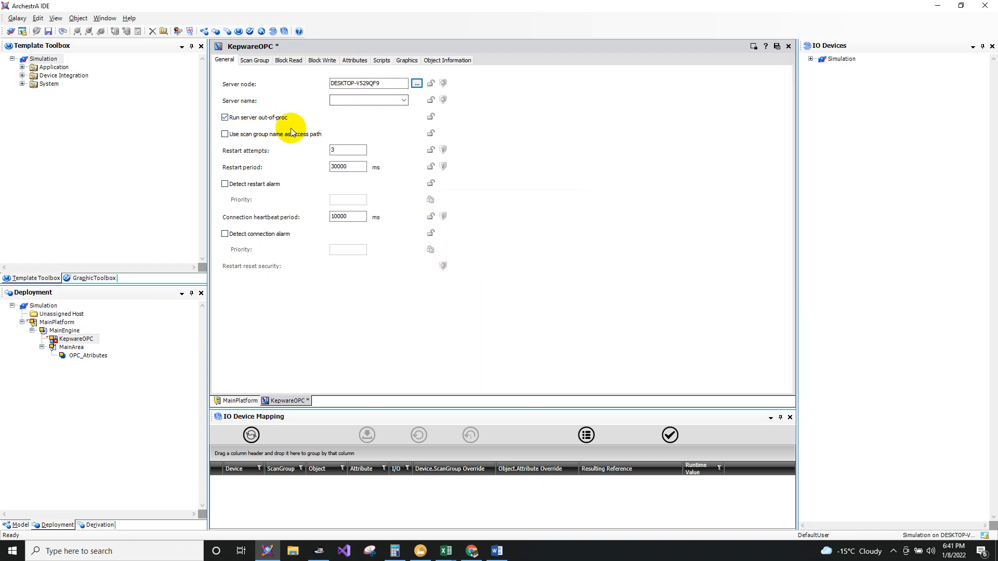
Step: Check the network address of MainPlatform against the chosen server node and open MainEngine's configuration
{"action": "left_click", "coordinate": [54, 324]}
{"action": "double_click", "coordinate": [54, 324]}
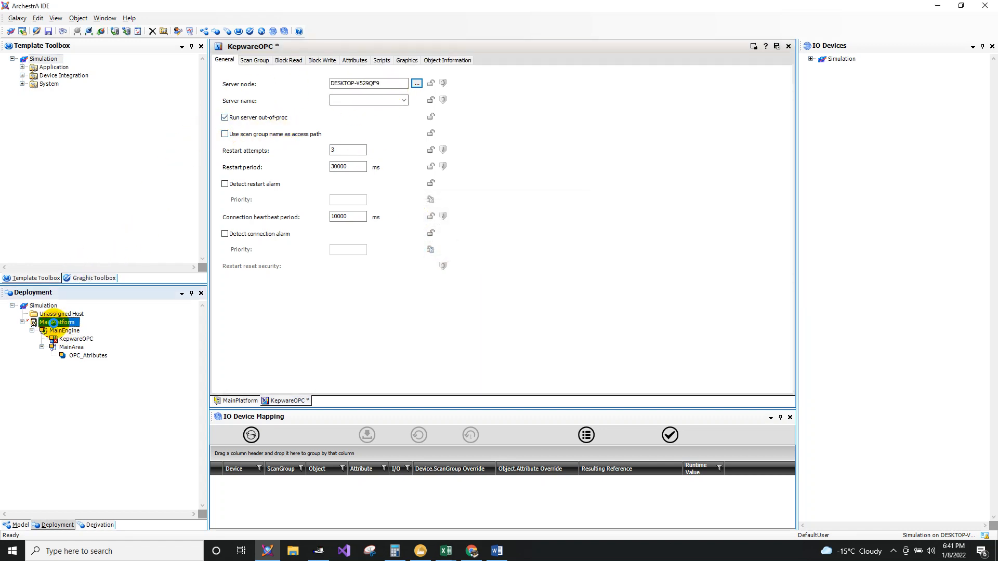
{"action": "left_click_drag", "start_coordinate": [406, 83], "coordinate": [323, 83]}
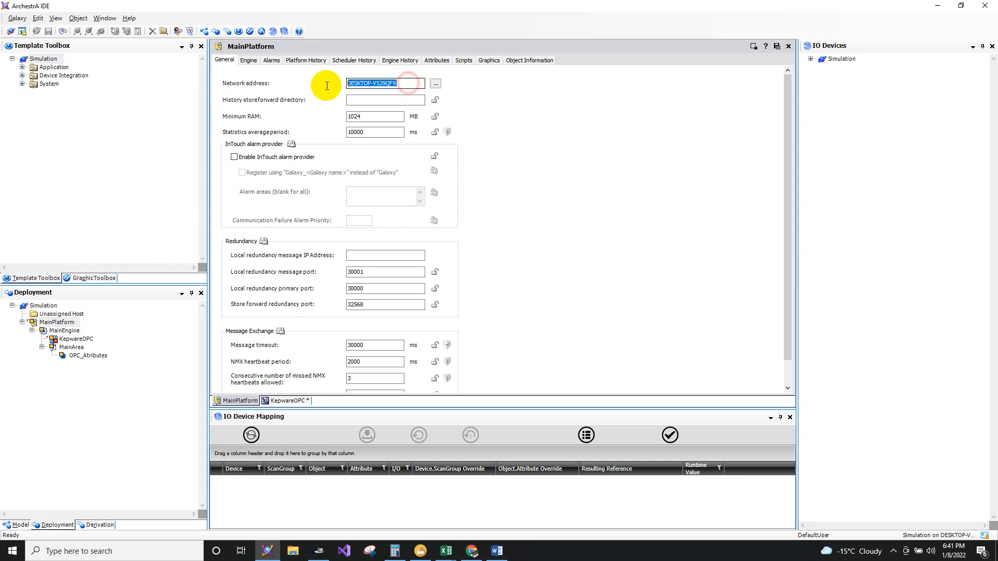
{"action": "left_click", "coordinate": [69, 337]}
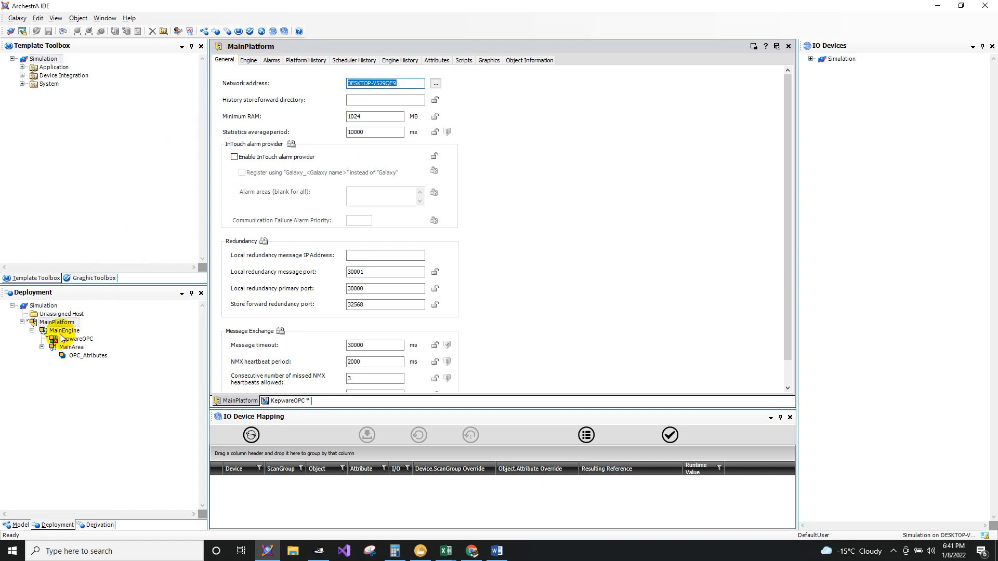
{"action": "left_click", "coordinate": [71, 347]}
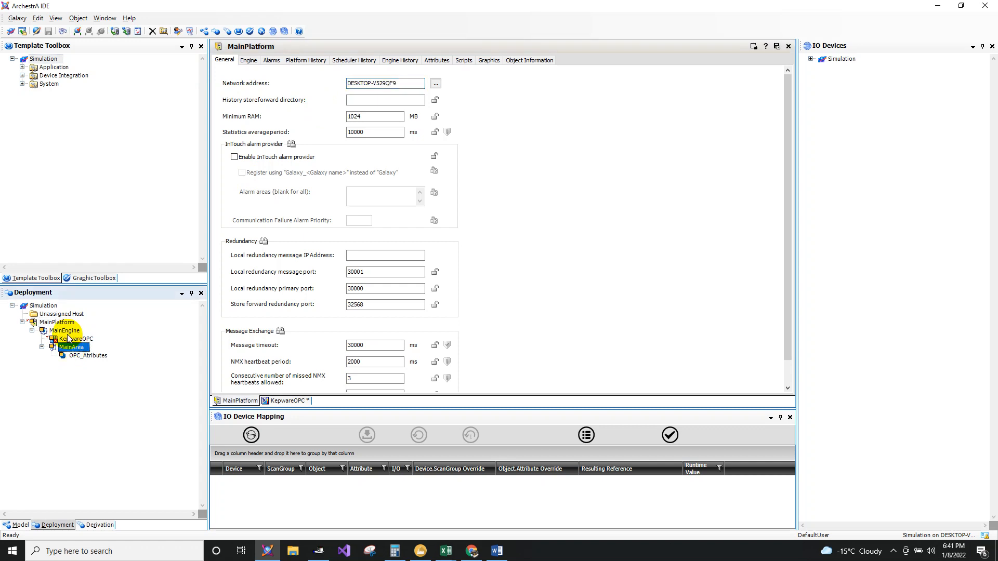
{"action": "left_click", "coordinate": [64, 331]}
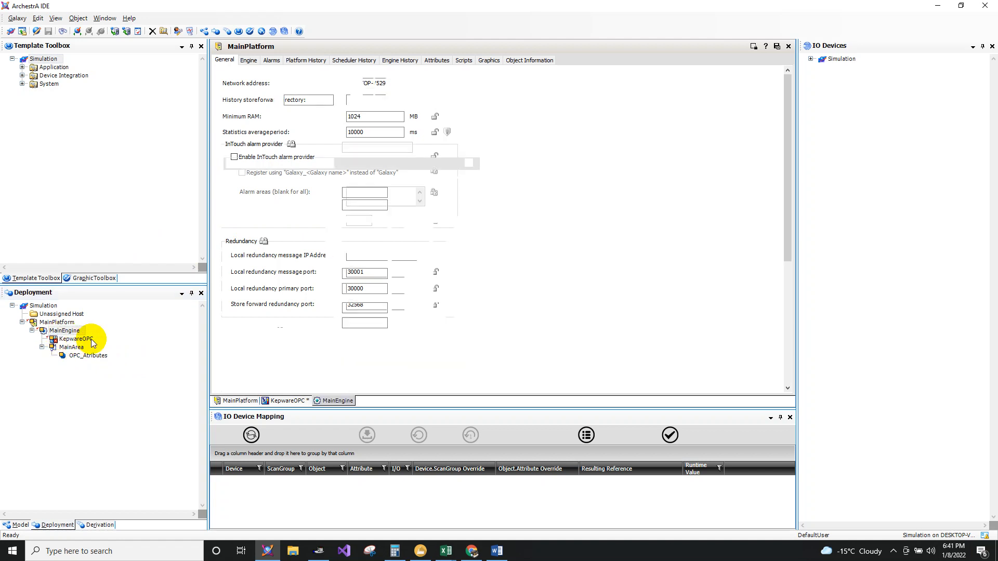
{"action": "left_click", "coordinate": [68, 341]}
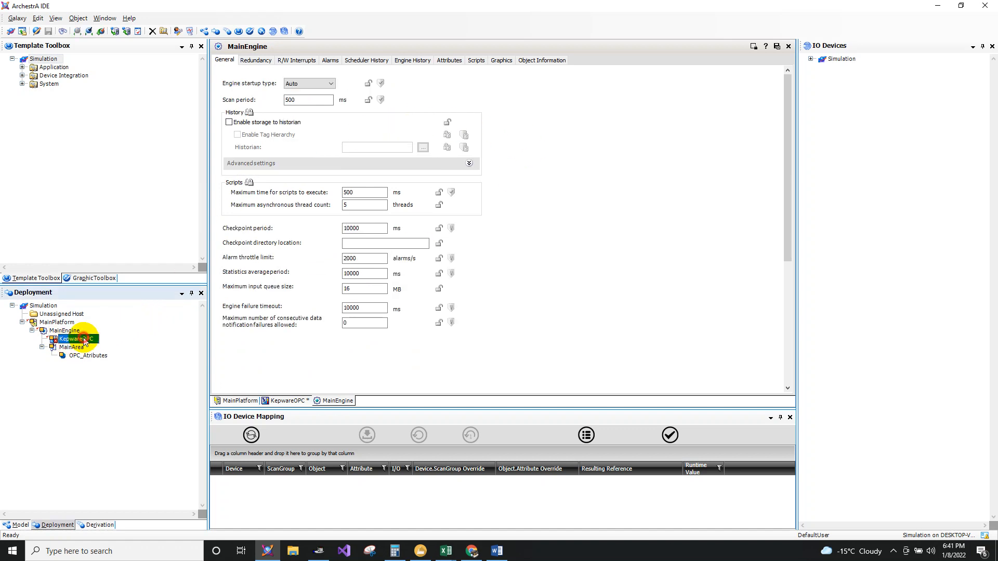
Step: Return to the KepwareOPC configuration and set its server name to KEPware.KEPServerEx.V4
{"action": "double_click", "coordinate": [83, 341]}
{"action": "left_click", "coordinate": [390, 84]}
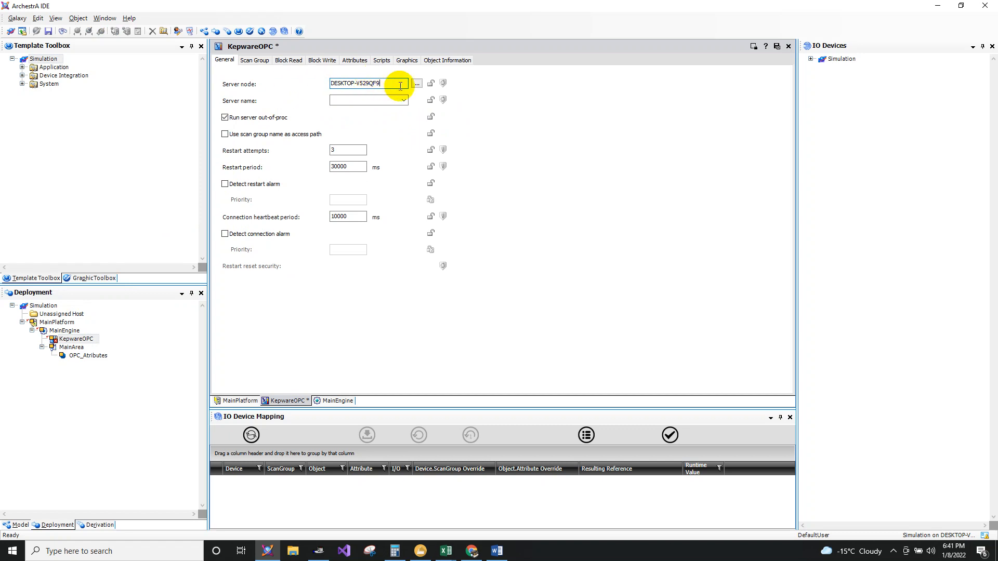
{"action": "left_click", "coordinate": [403, 100]}
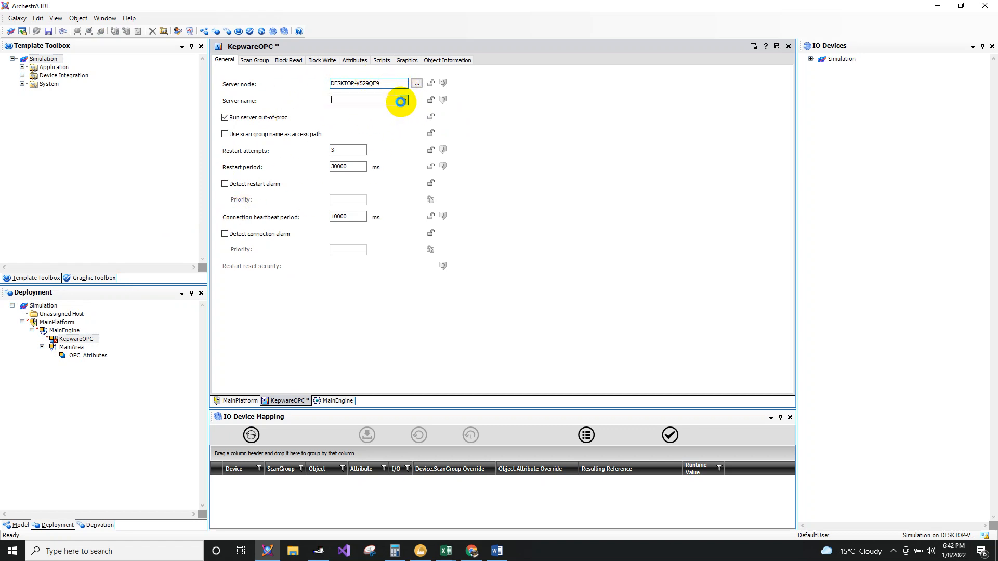
{"action": "left_click", "coordinate": [402, 100]}
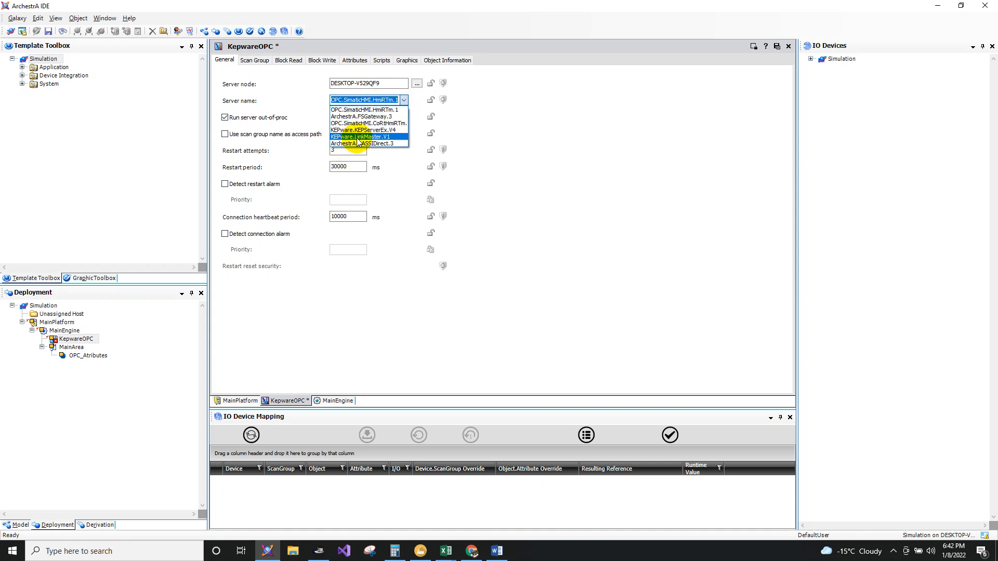
{"action": "left_click", "coordinate": [383, 130]}
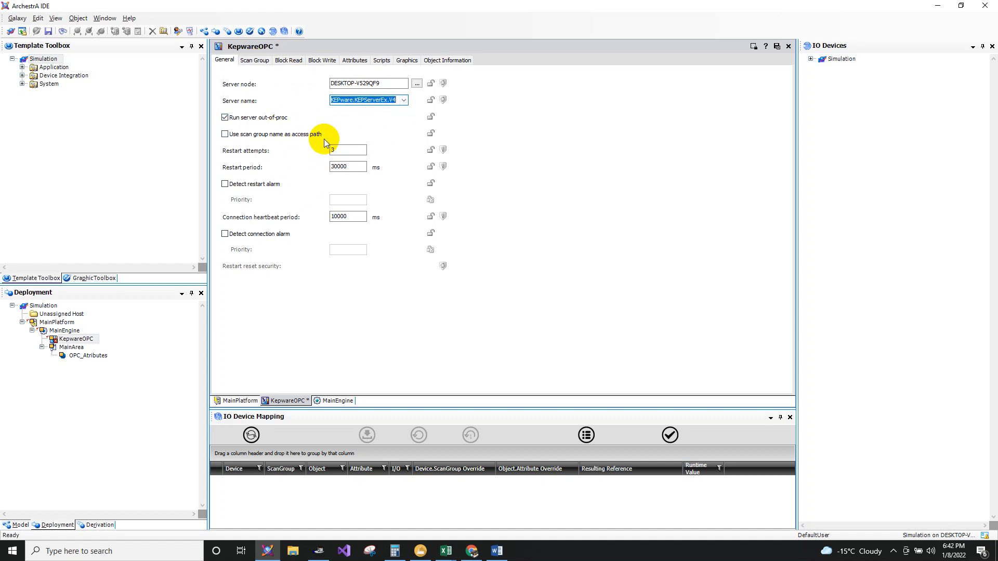
Step: Add a scan group named KepwareItems to KepwareOPC, keeping its update interval at 250
{"action": "left_click", "coordinate": [256, 60]}
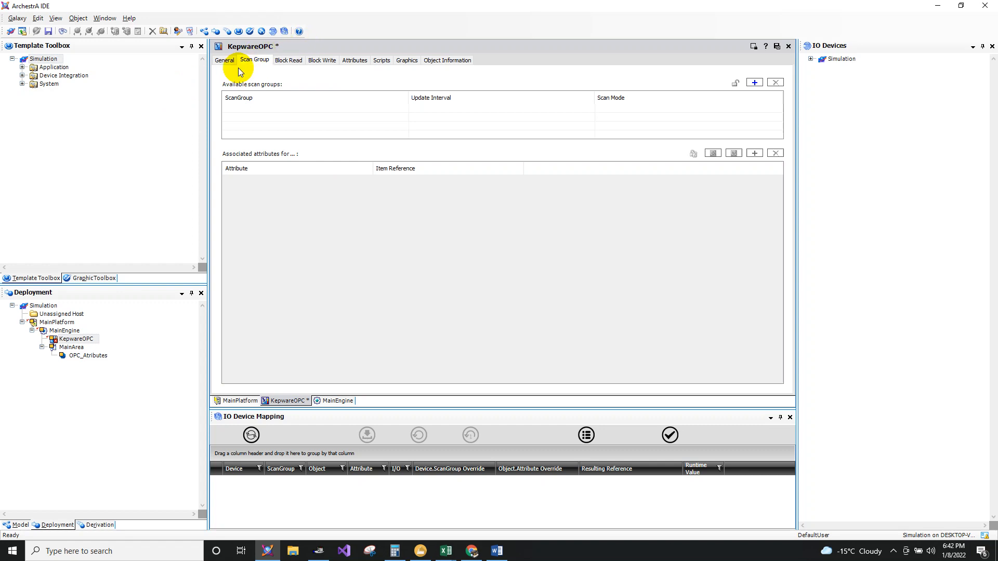
{"action": "left_click", "coordinate": [755, 83]}
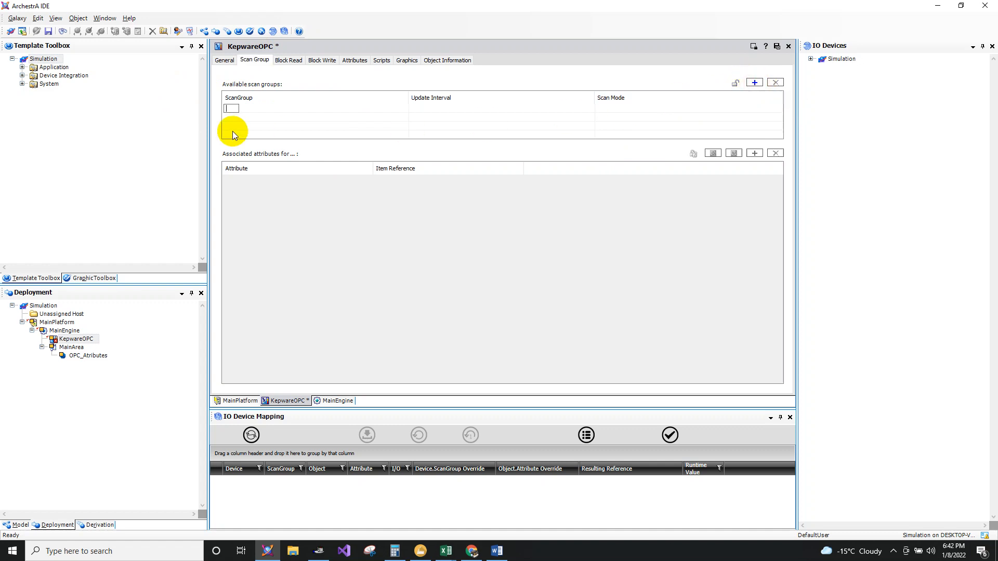
{"action": "left_click", "coordinate": [234, 108]}
{"action": "left_click", "coordinate": [237, 109]}
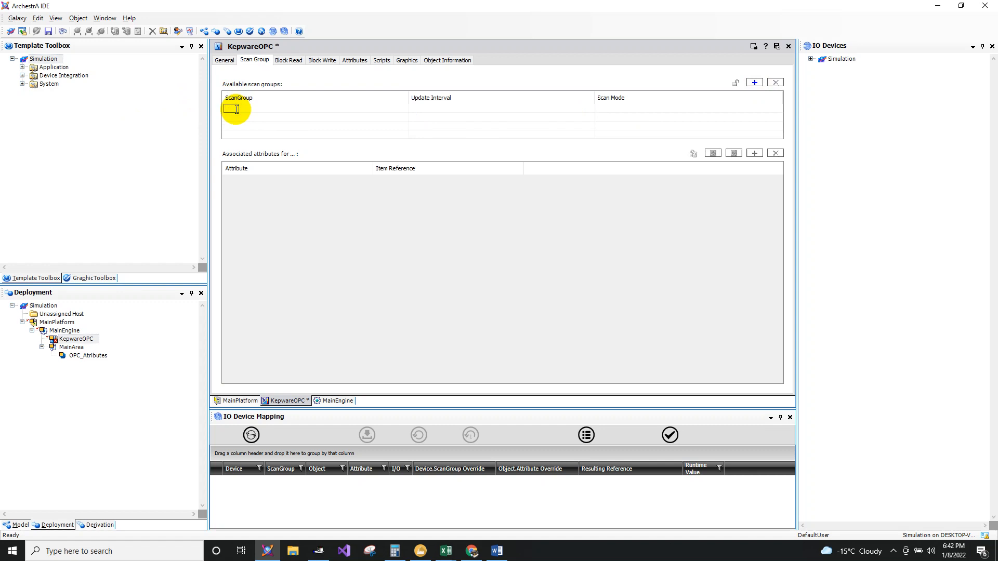
{"action": "type", "text": "KepwareItems"}
{"action": "key", "text": "Return"}
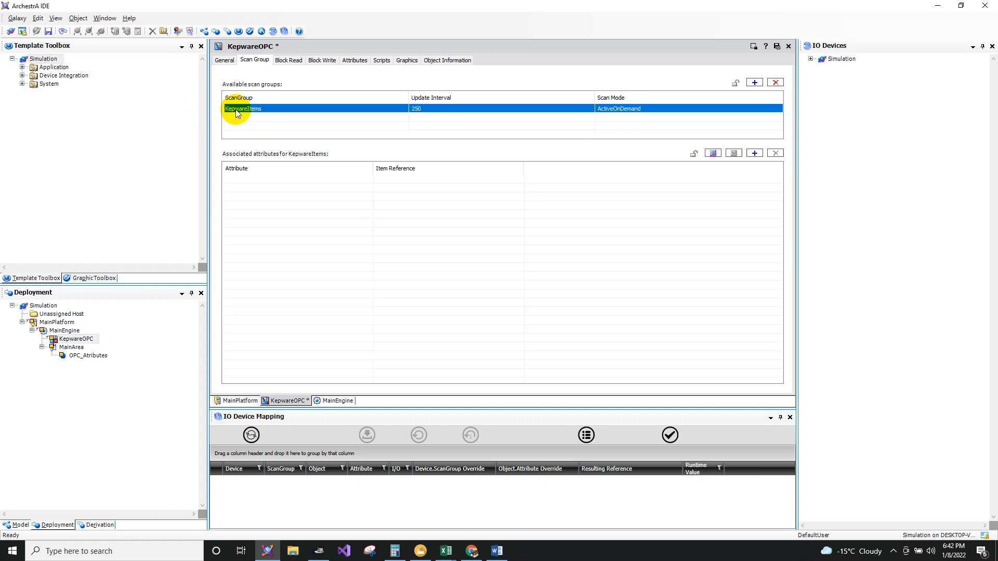
{"action": "left_click", "coordinate": [436, 109]}
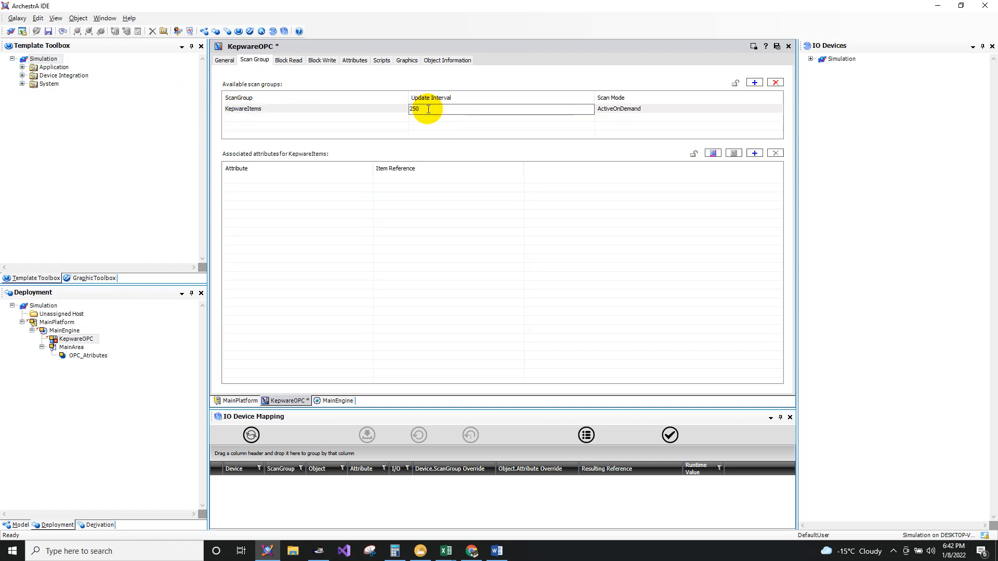
{"action": "left_click", "coordinate": [338, 107]}
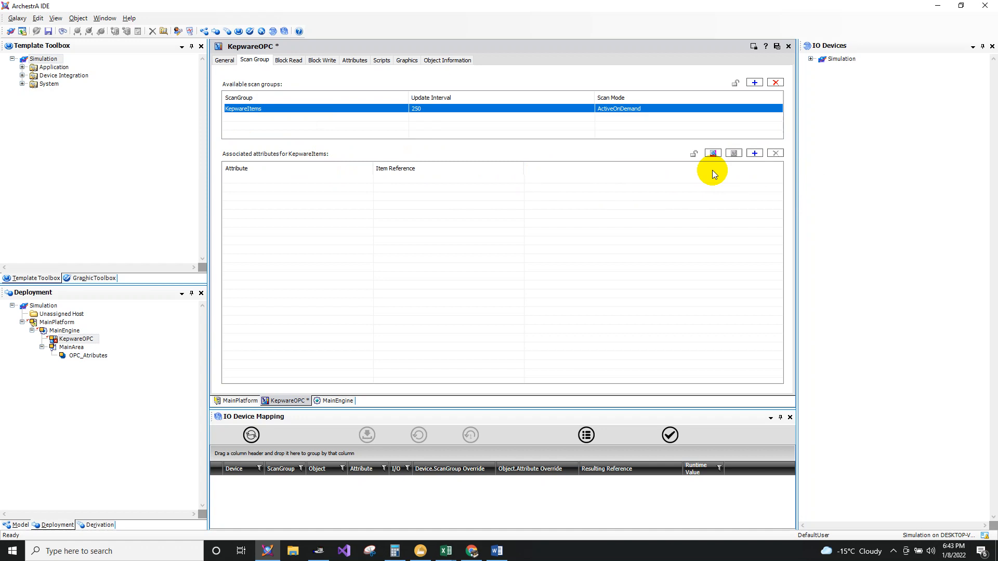
Step: Browse the OPC server's ExcelDDE Spreadsheet branch and add all its items as associated attributes of KepwareItems
{"action": "left_click", "coordinate": [755, 154]}
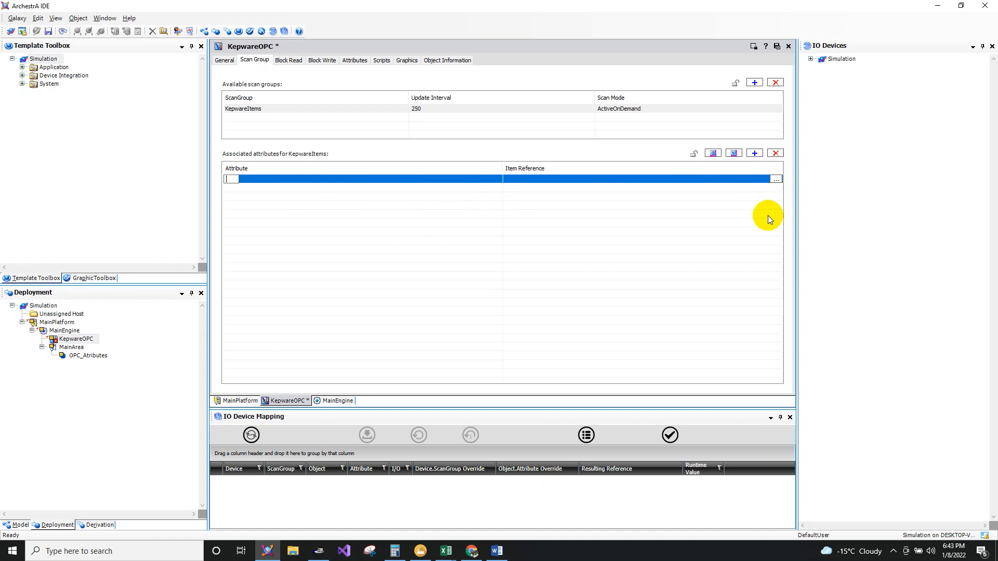
{"action": "left_click", "coordinate": [777, 179]}
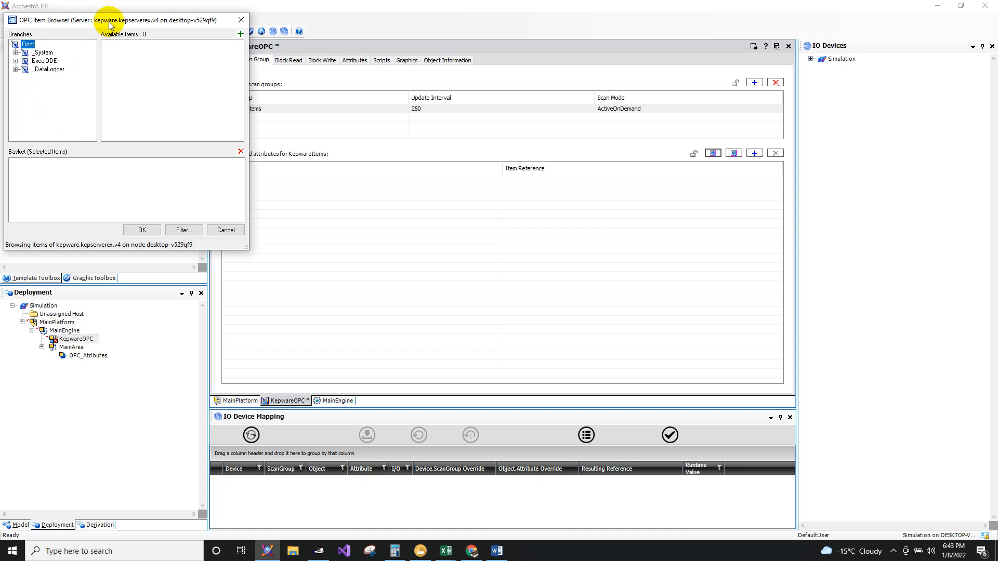
{"action": "left_click_drag", "start_coordinate": [107, 20], "coordinate": [373, 86]}
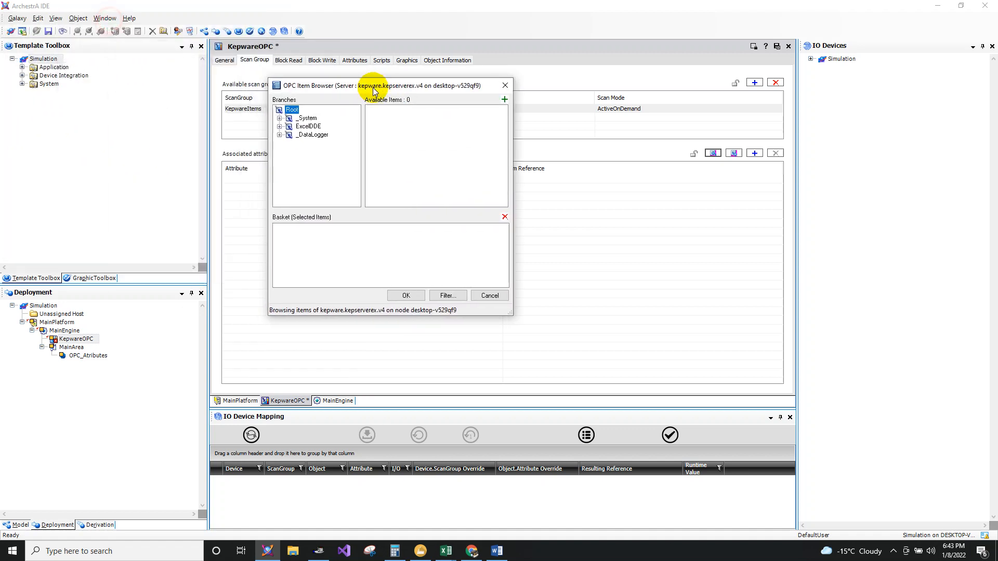
{"action": "left_click", "coordinate": [279, 127]}
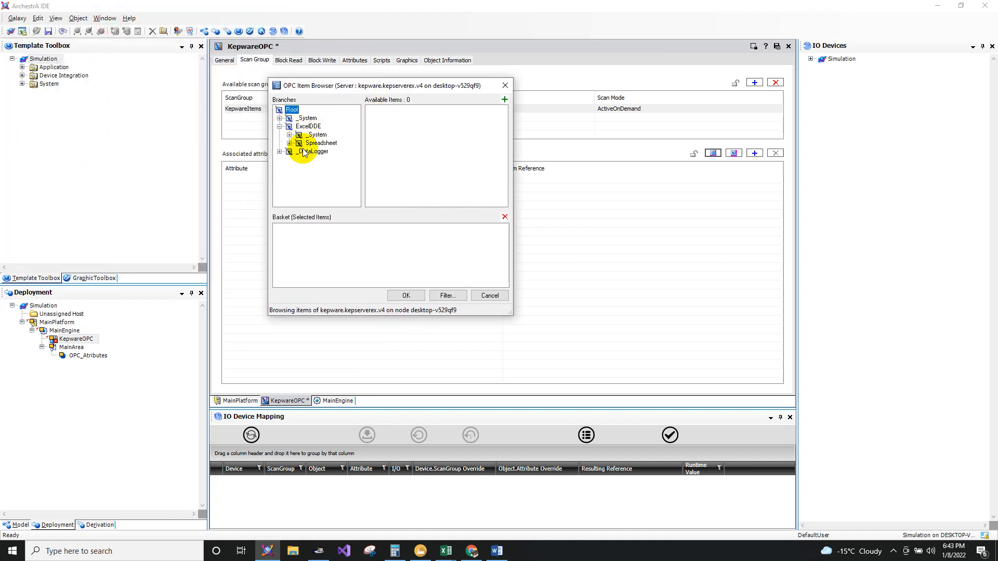
{"action": "left_click", "coordinate": [309, 144]}
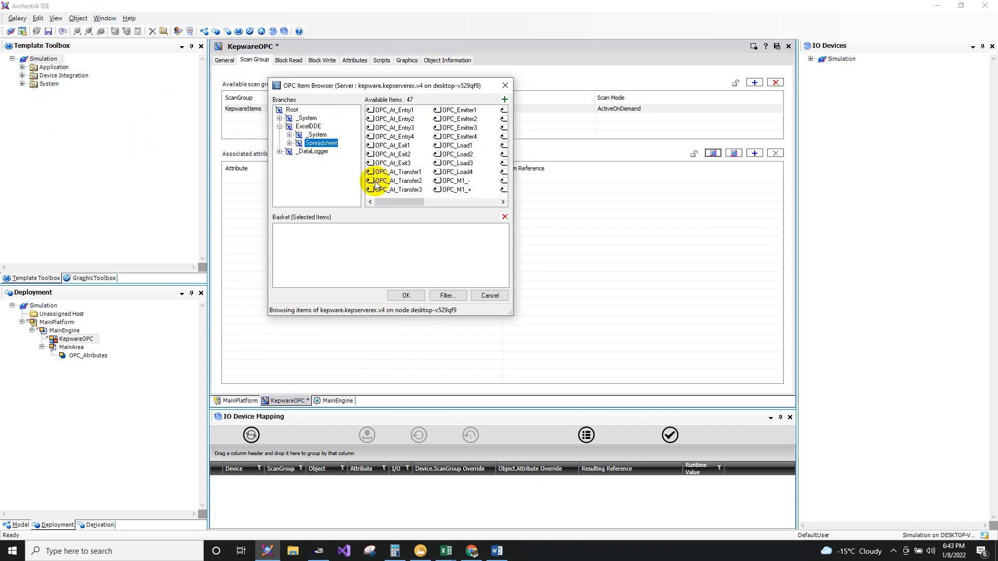
{"action": "left_click_drag", "start_coordinate": [388, 201], "coordinate": [255, 63]}
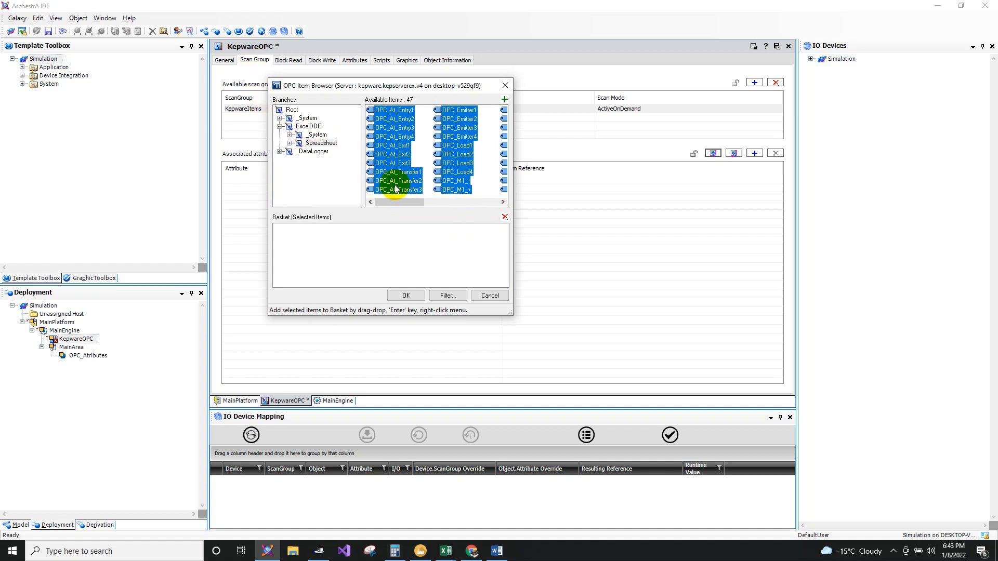
{"action": "left_click_drag", "start_coordinate": [395, 188], "coordinate": [316, 243]}
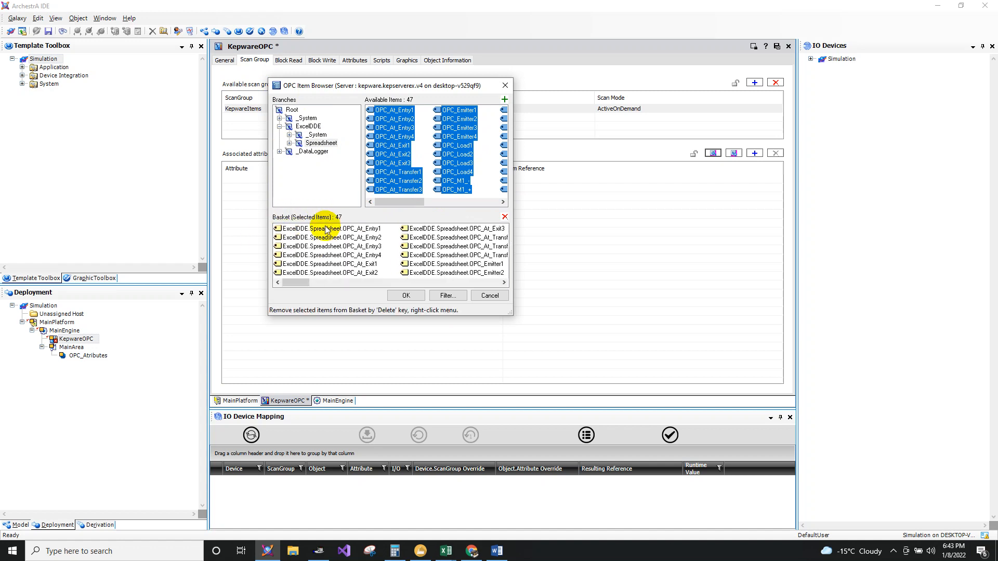
{"action": "left_click", "coordinate": [406, 295]}
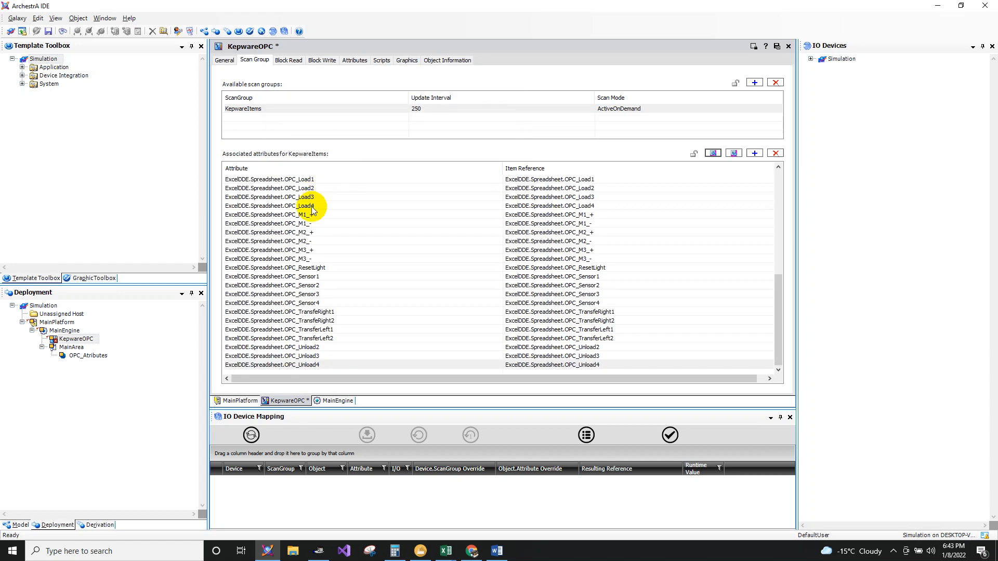
{"action": "left_click_drag", "start_coordinate": [781, 282], "coordinate": [762, 185]}
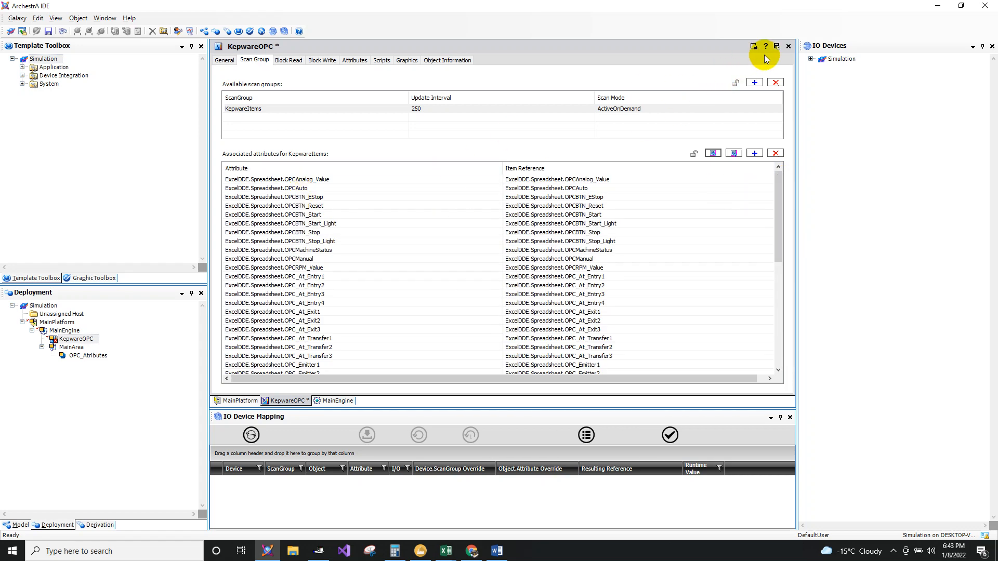
Step: Save and close KepwareOPC, check it in without a comment, and select it in the deployment tree
{"action": "left_click", "coordinate": [777, 47]}
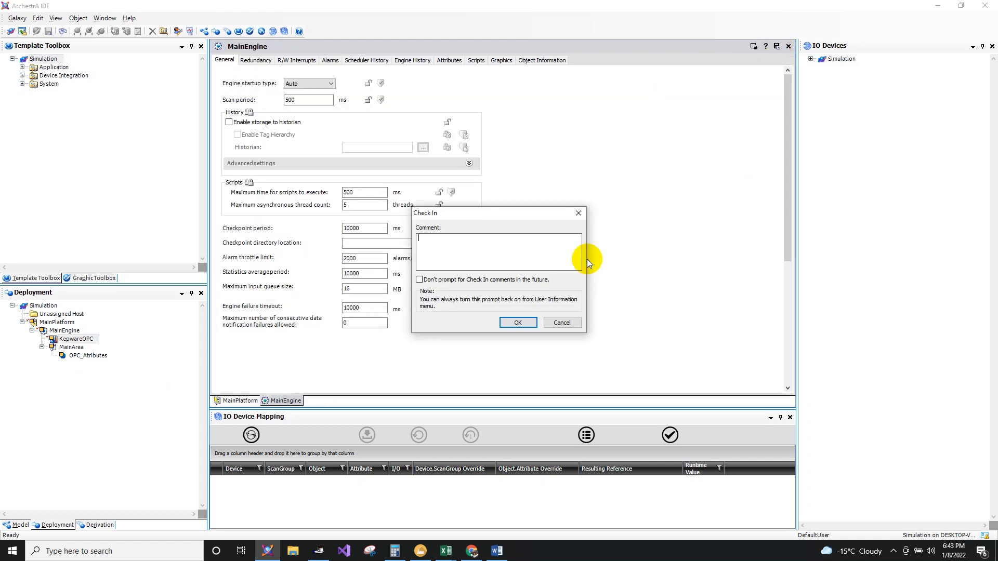
{"action": "left_click", "coordinate": [517, 323]}
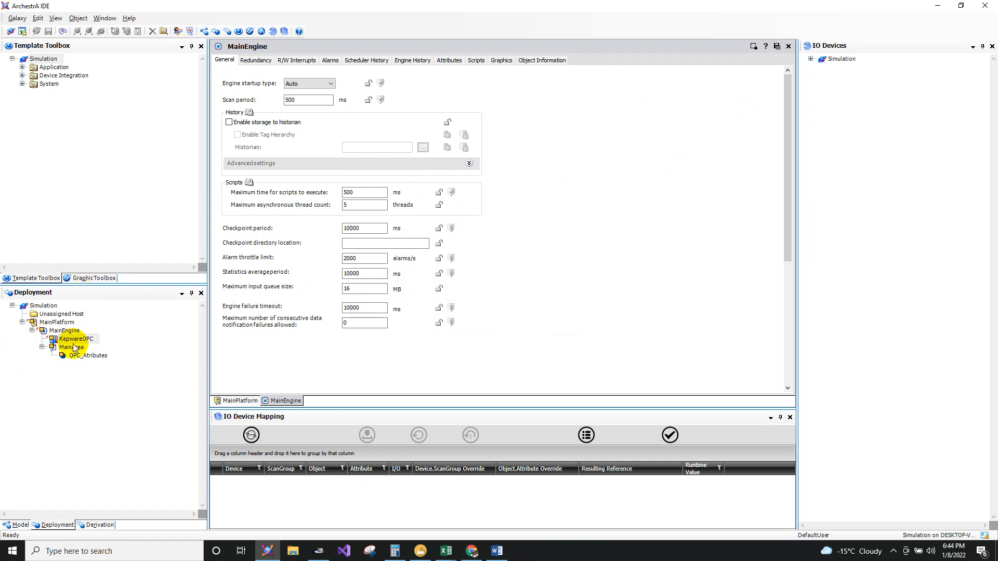
{"action": "left_click", "coordinate": [74, 341]}
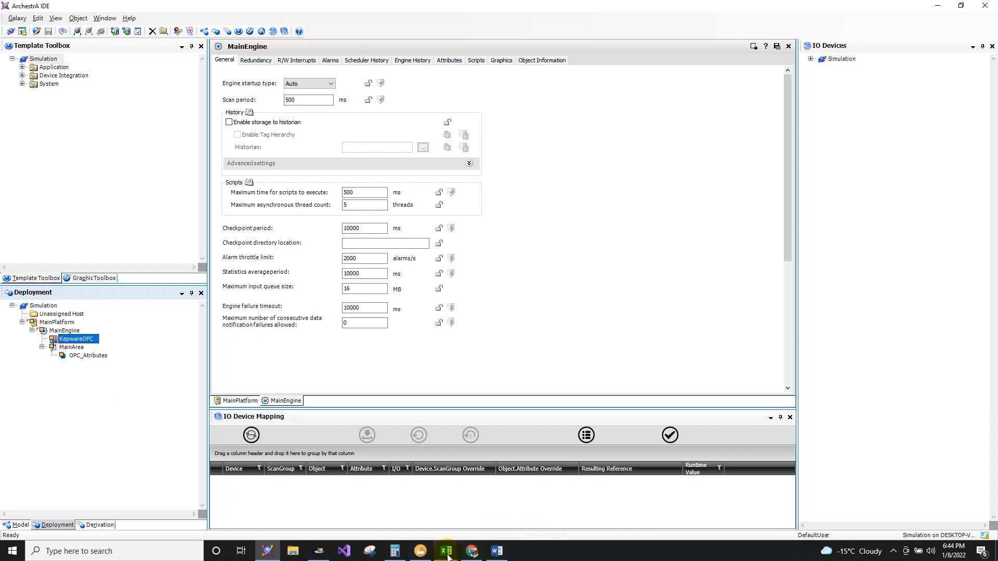
Step: Check the Word outline of topics for the item on configuring and creating Historian, and return to ArchestrA IDE
{"action": "left_click", "coordinate": [498, 552]}
{"action": "scroll", "coordinate": [364, 338], "scroll_direction": "down", "scroll_amount": 3}
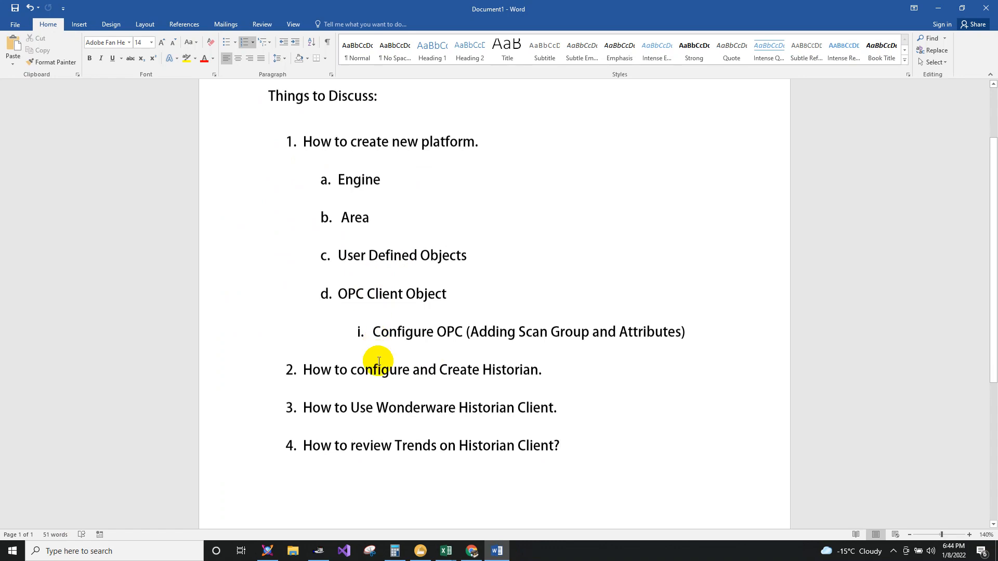
{"action": "left_click_drag", "start_coordinate": [303, 323], "coordinate": [539, 323]}
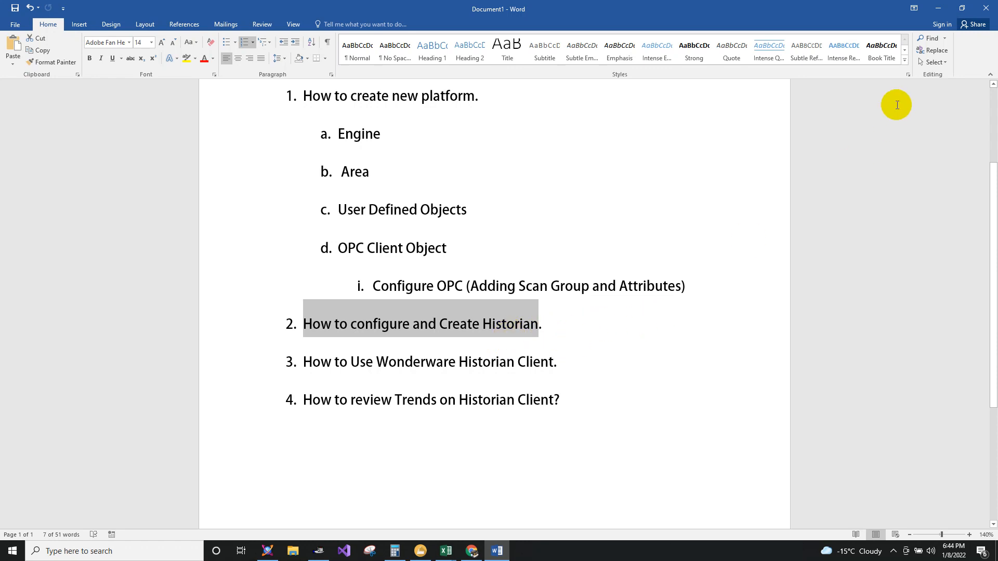
{"action": "left_click", "coordinate": [938, 8]}
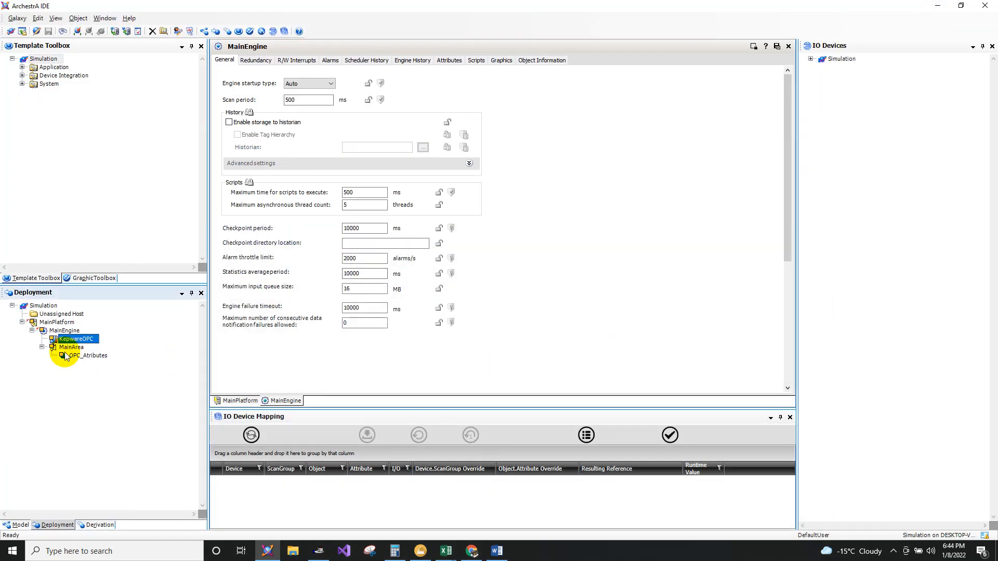
Step: Switch to File Explorer and create a folder named Historian in Documents
{"action": "left_click", "coordinate": [292, 552]}
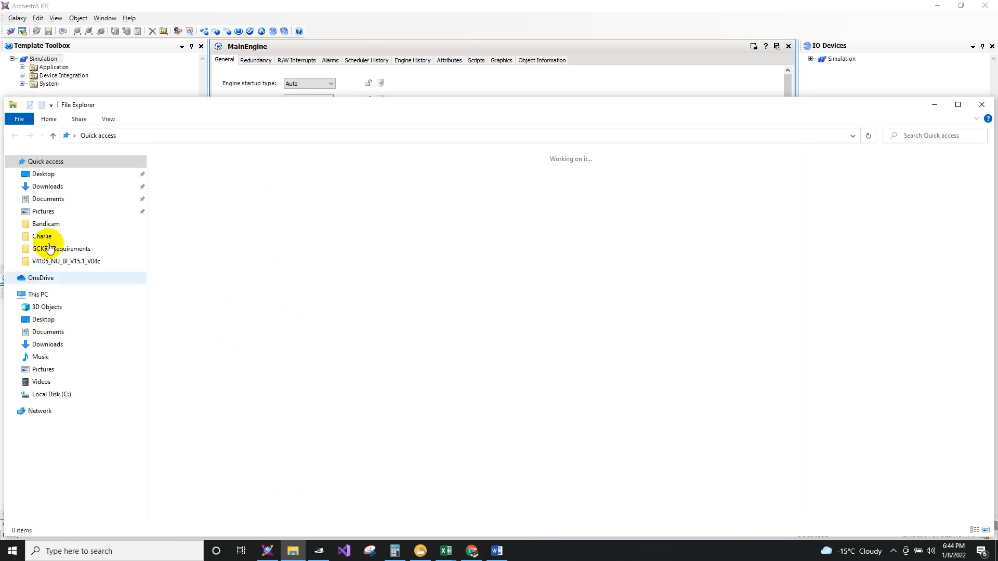
{"action": "left_click", "coordinate": [45, 199]}
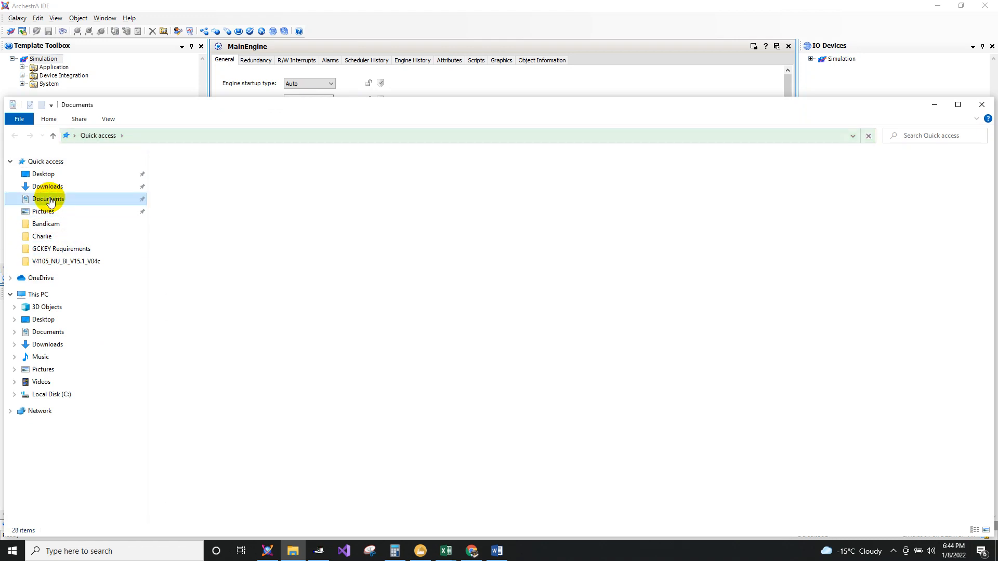
{"action": "right_click", "coordinate": [190, 411]}
{"action": "mouse_move", "coordinate": [228, 388]}
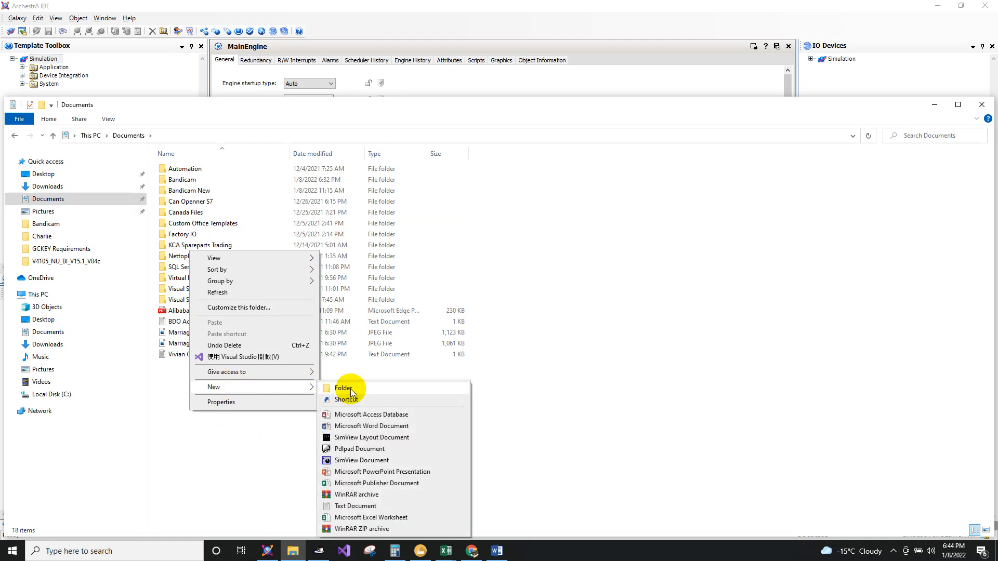
{"action": "left_click", "coordinate": [196, 437]}
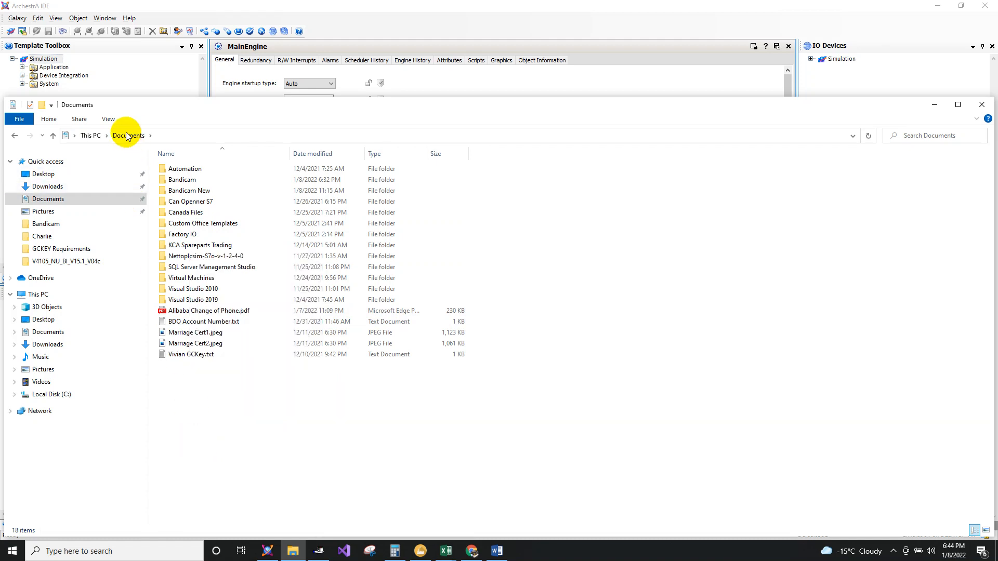
{"action": "right_click", "coordinate": [213, 404]}
{"action": "mouse_move", "coordinate": [249, 378]}
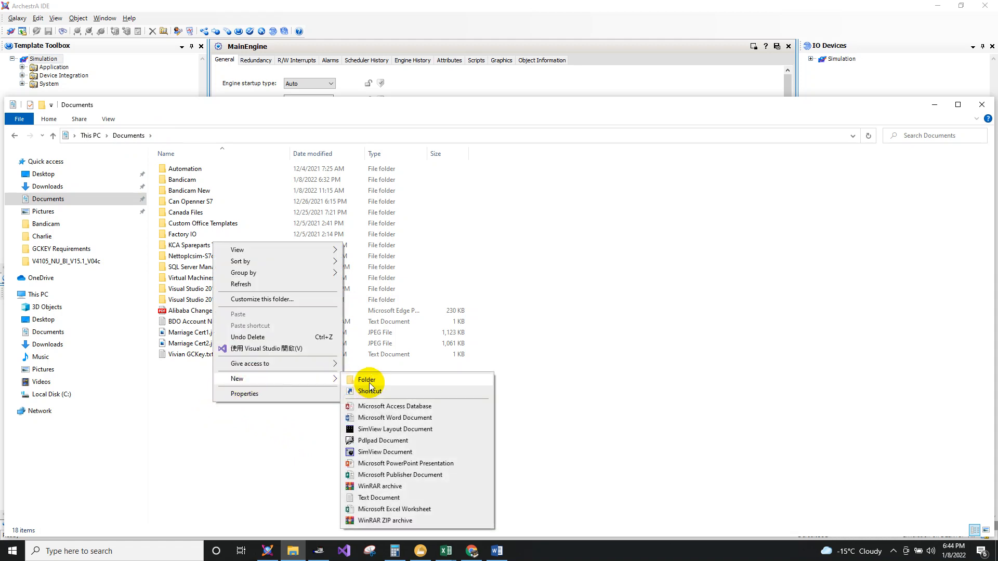
{"action": "left_click", "coordinate": [368, 380]}
{"action": "type", "text": "Historian"}
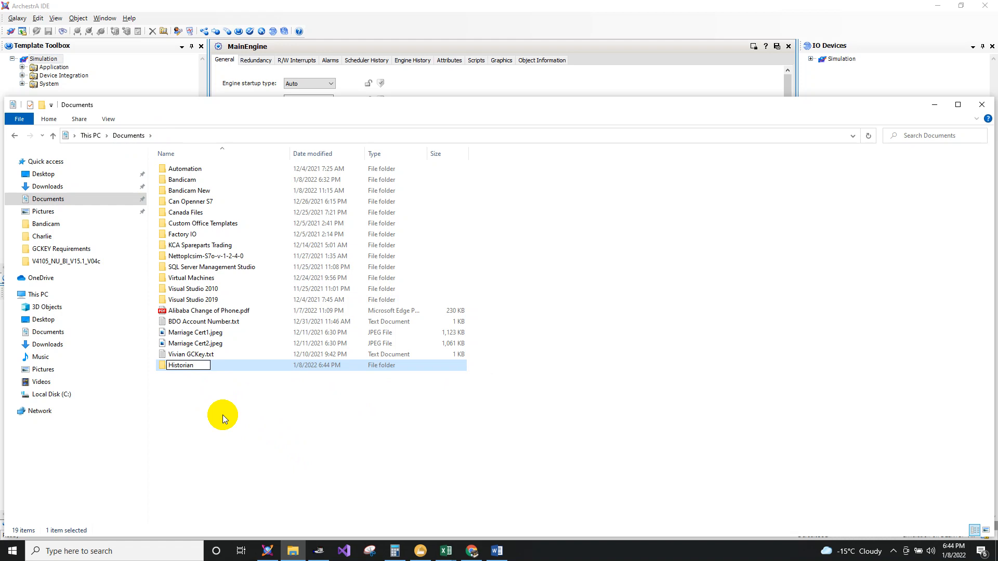
{"action": "key", "text": "Return"}
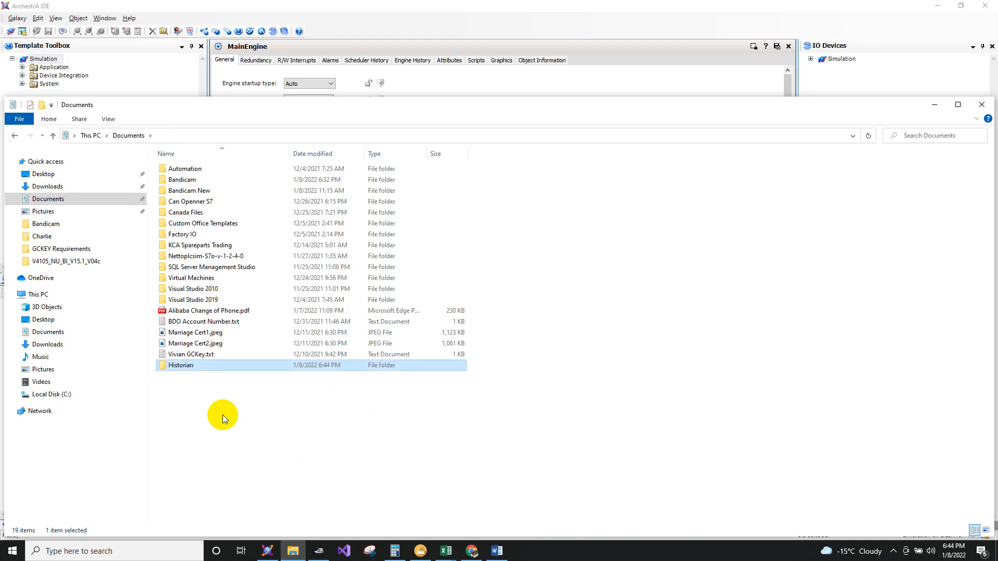
Step: Open the new Historian folder, copy its full path, and return to ArchestrA IDE
{"action": "double_click", "coordinate": [181, 367]}
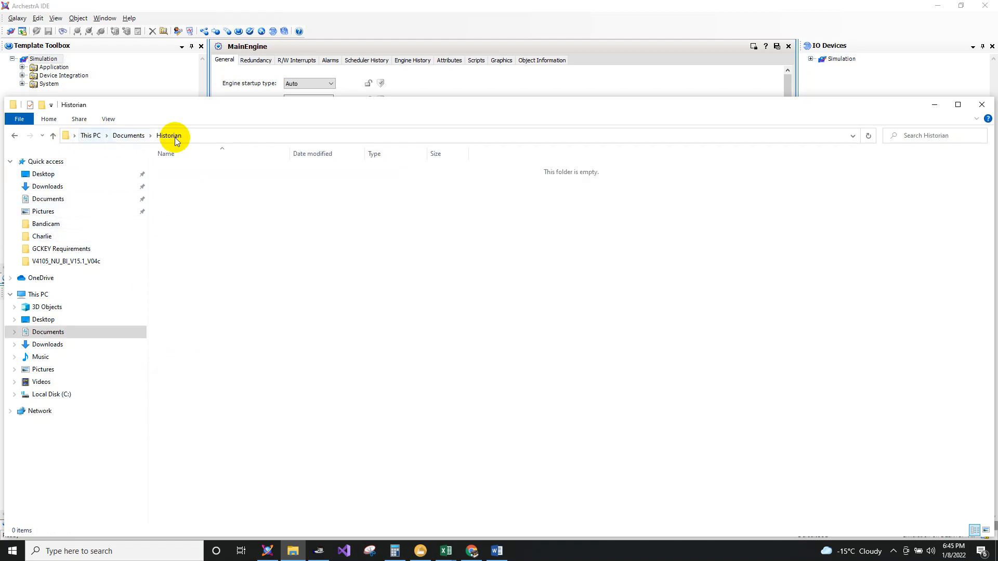
{"action": "left_click", "coordinate": [232, 137]}
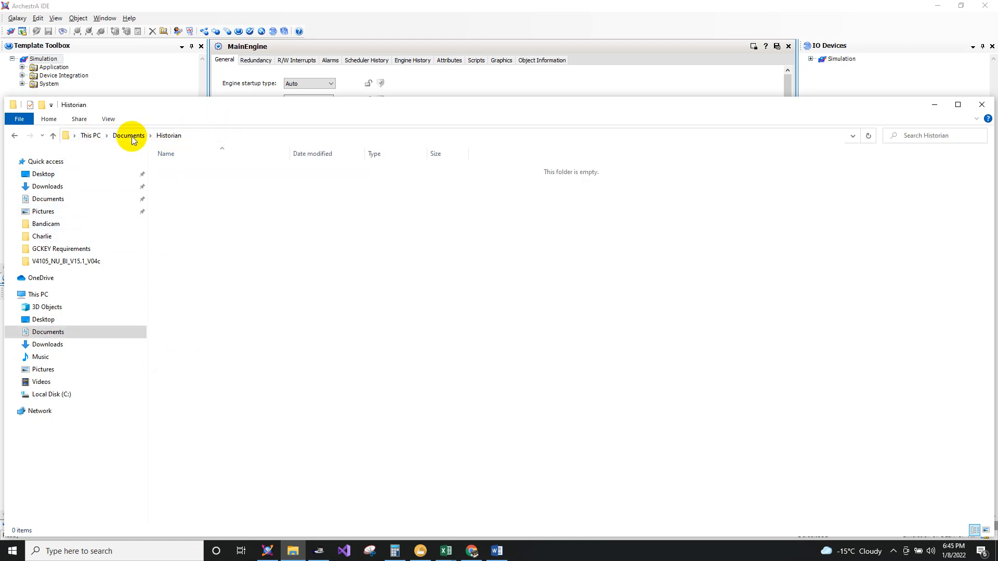
{"action": "right_click", "coordinate": [125, 136]}
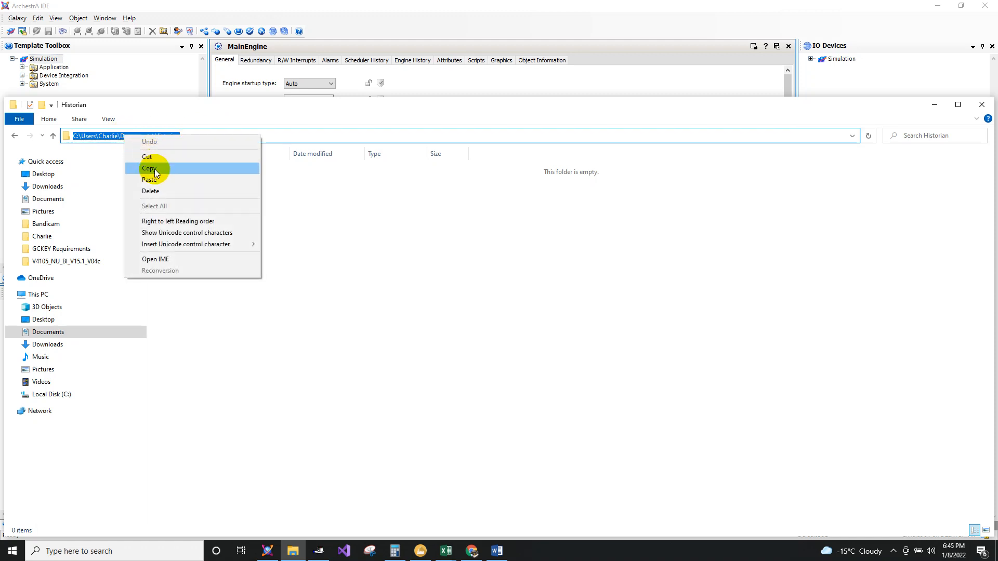
{"action": "left_click", "coordinate": [150, 162]}
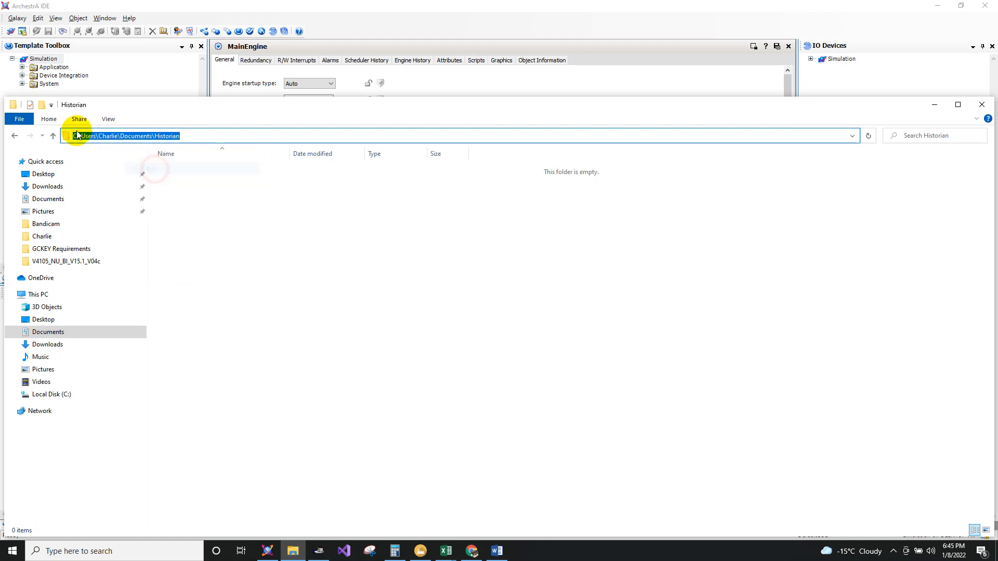
{"action": "left_click", "coordinate": [197, 135]}
{"action": "left_click", "coordinate": [939, 103]}
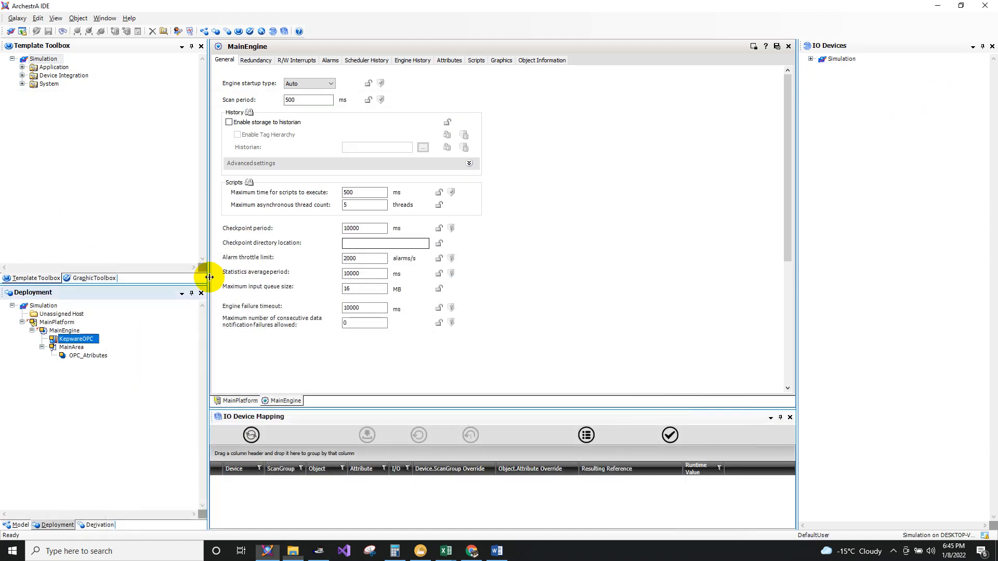
Step: Open the MainPlatform configuration and paste the copied Historian folder path as its history store forward directory
{"action": "double_click", "coordinate": [51, 323]}
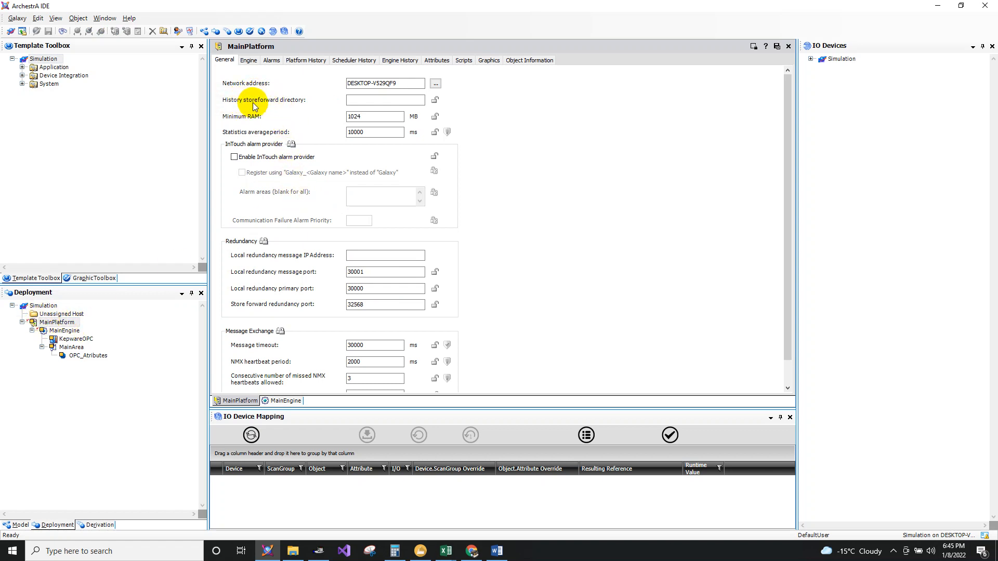
{"action": "left_click", "coordinate": [364, 99]}
{"action": "right_click", "coordinate": [365, 99]}
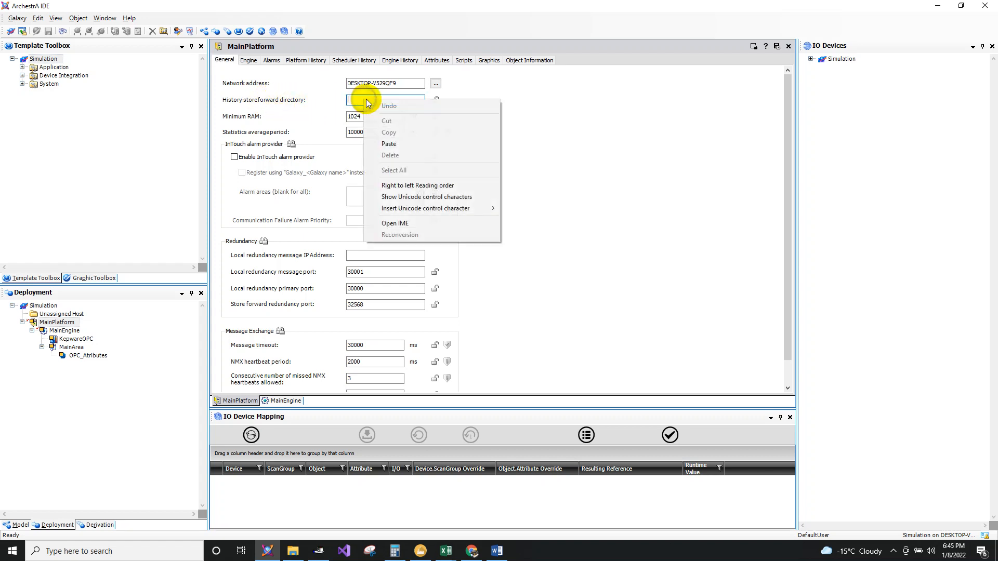
{"action": "left_click", "coordinate": [390, 144]}
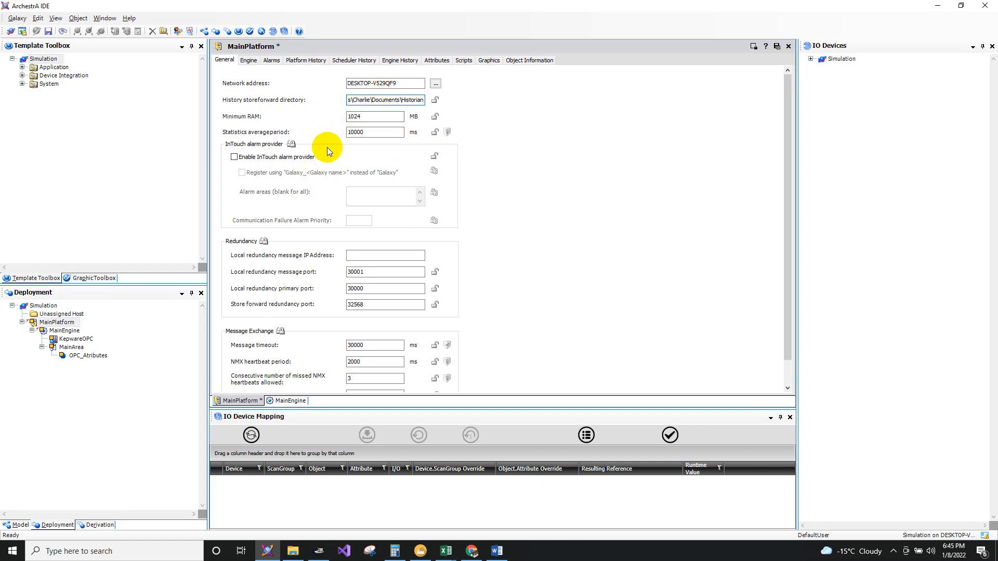
{"action": "left_click_drag", "start_coordinate": [368, 119], "coordinate": [353, 121]}
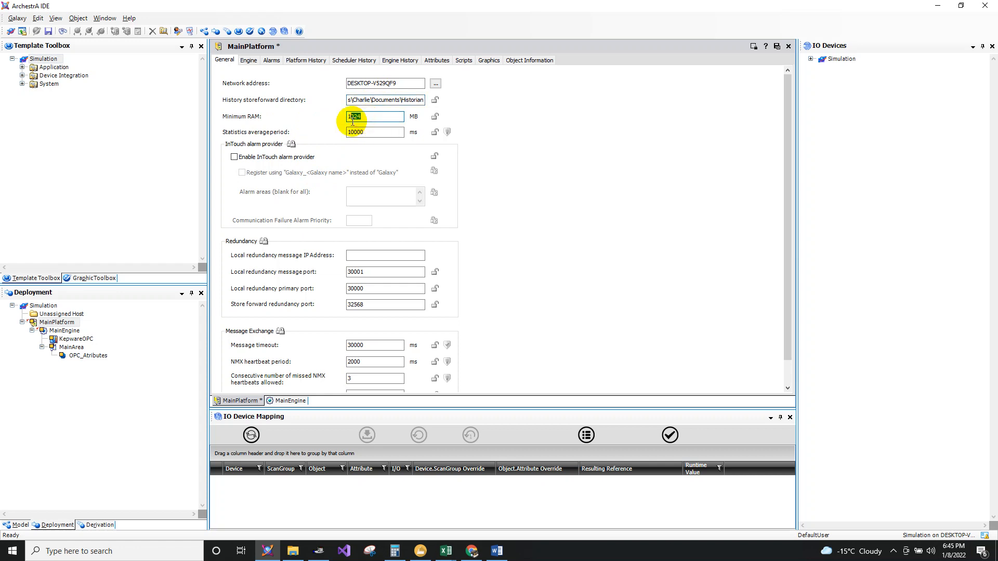
{"action": "left_click", "coordinate": [366, 116]}
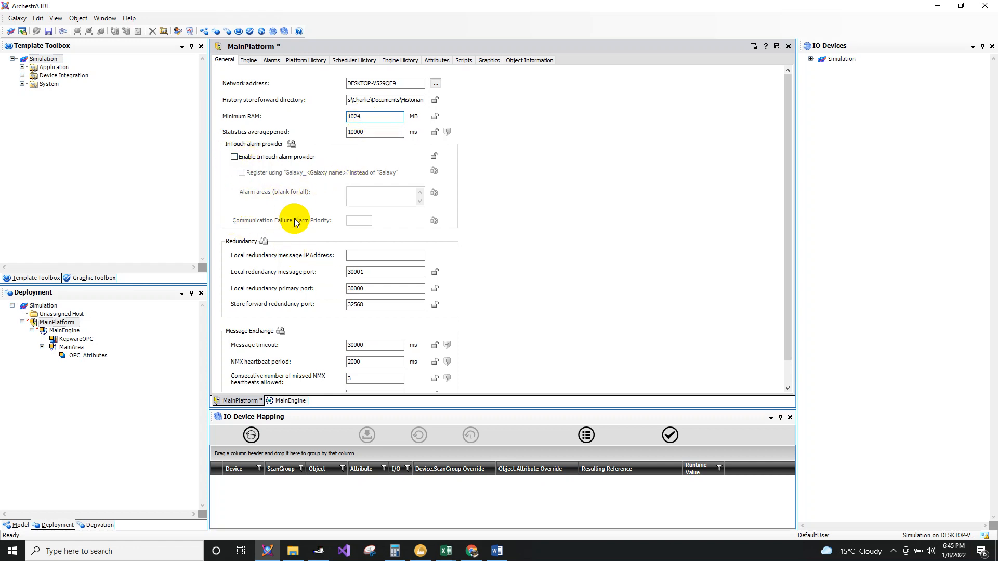
Step: Enable storage to historian, with tag hierarchy enabled, in MainPlatform's engine settings
{"action": "left_click", "coordinate": [249, 61]}
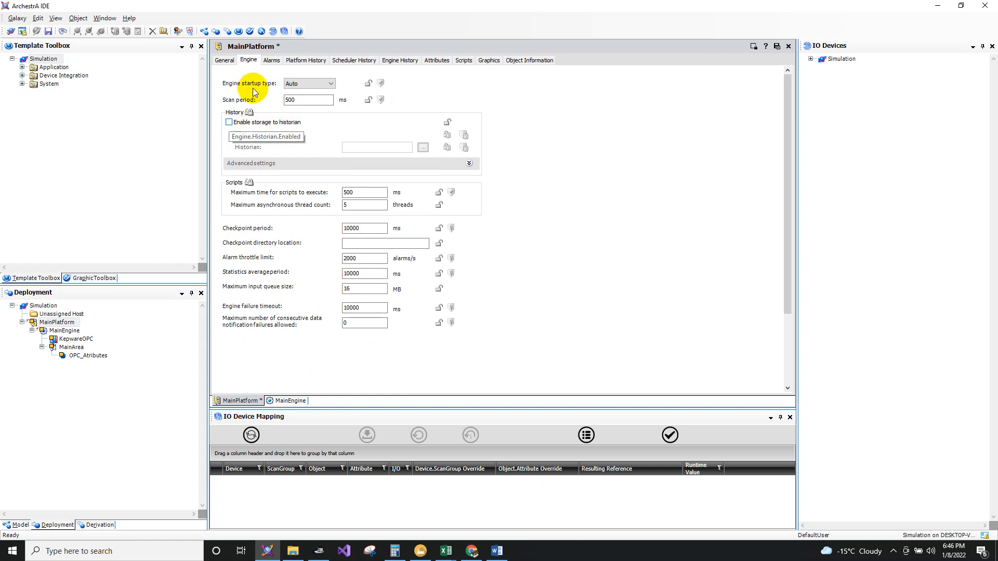
{"action": "left_click", "coordinate": [230, 124]}
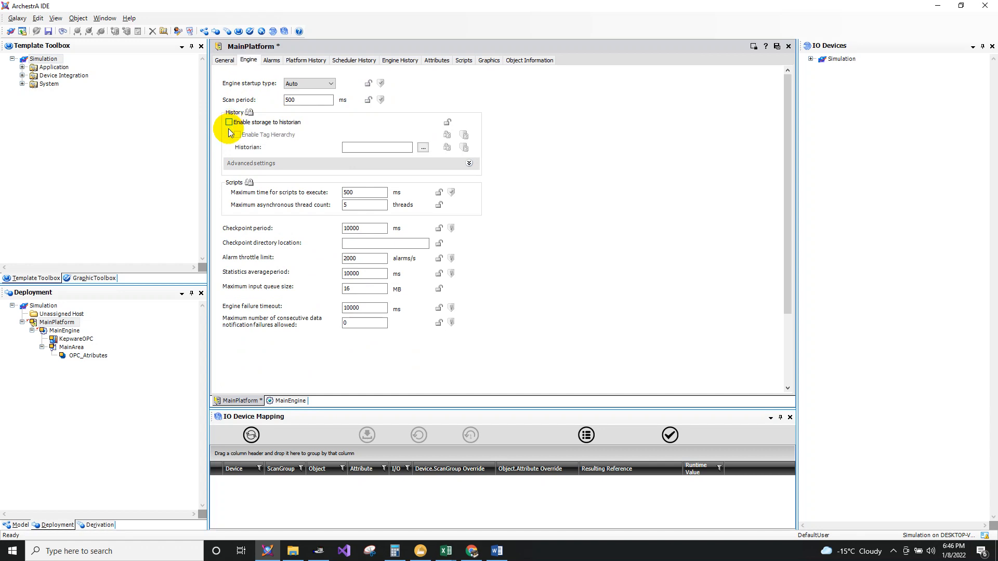
{"action": "left_click", "coordinate": [229, 124]}
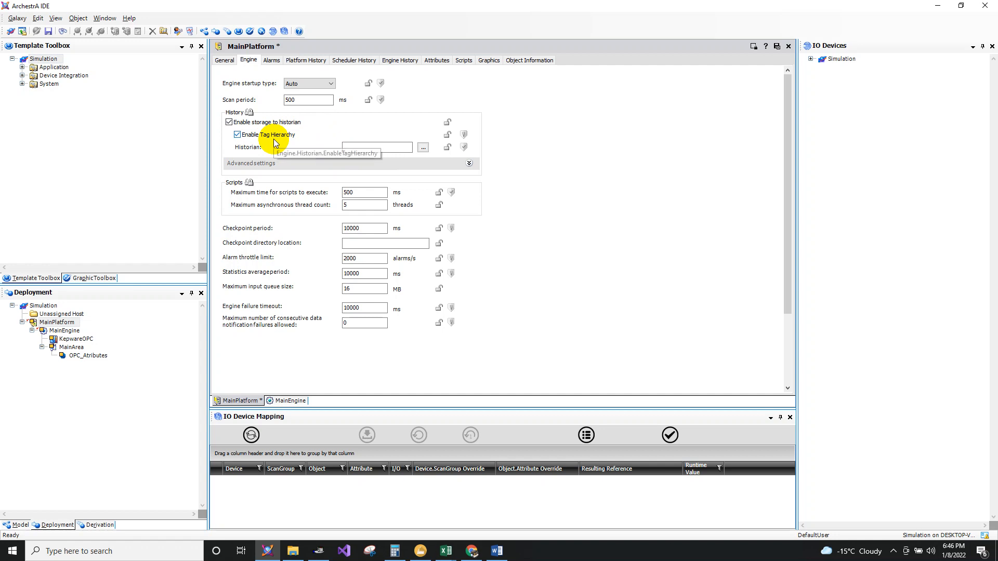
Step: Copy MainPlatform's network address DESKTOP-V529QF9 into the Historian field of its engine settings
{"action": "left_click", "coordinate": [221, 64]}
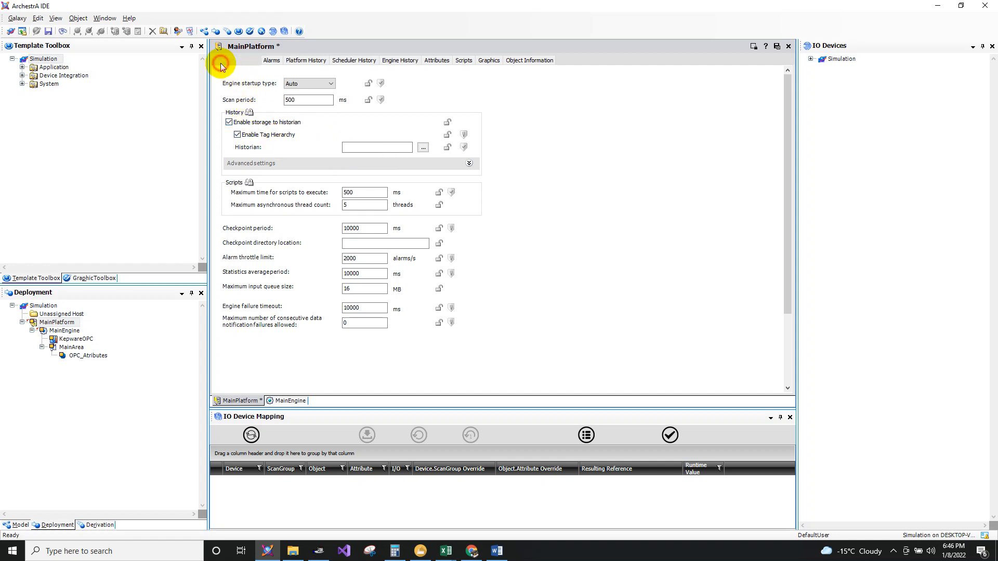
{"action": "left_click_drag", "start_coordinate": [405, 85], "coordinate": [339, 86]}
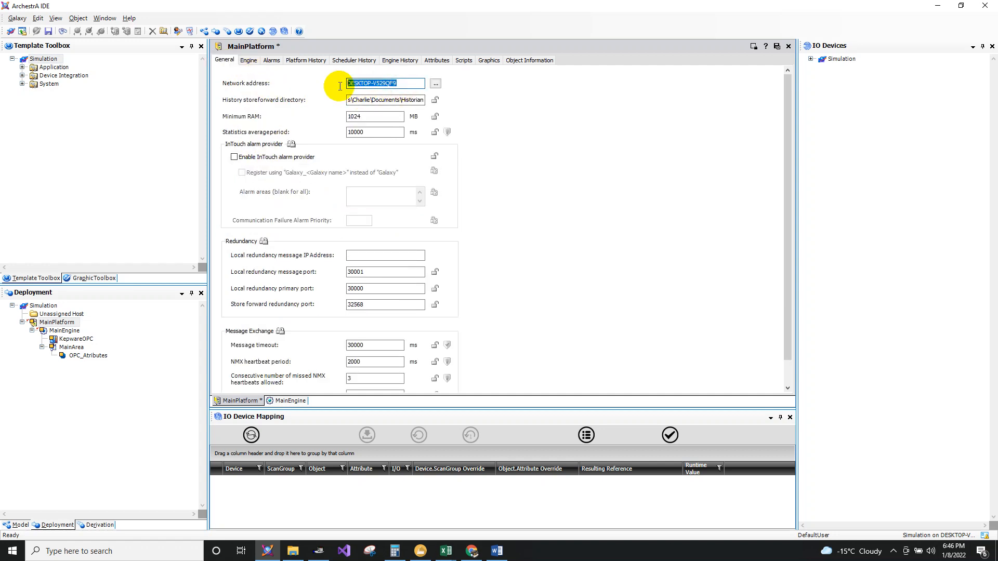
{"action": "right_click", "coordinate": [371, 83]}
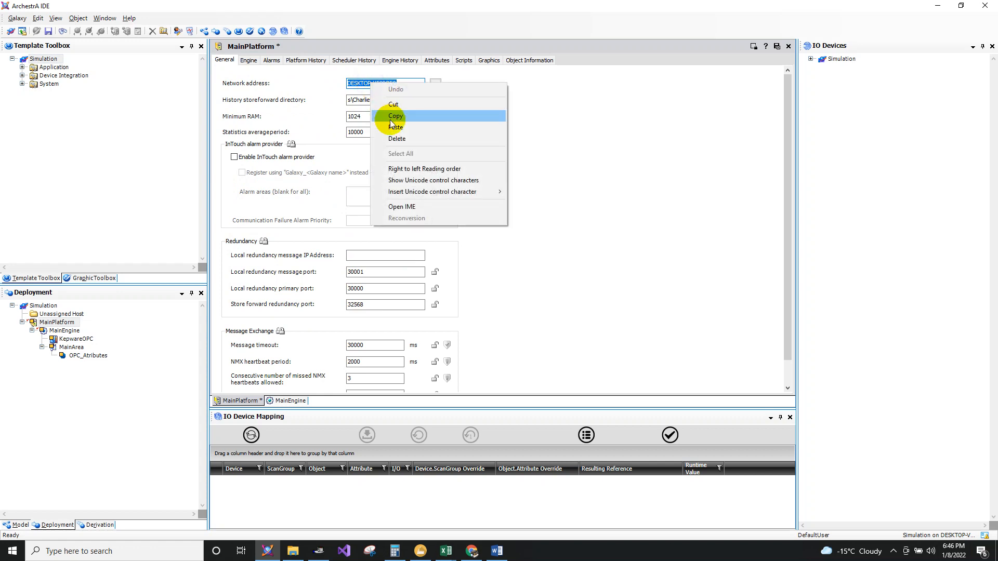
{"action": "left_click", "coordinate": [389, 115]}
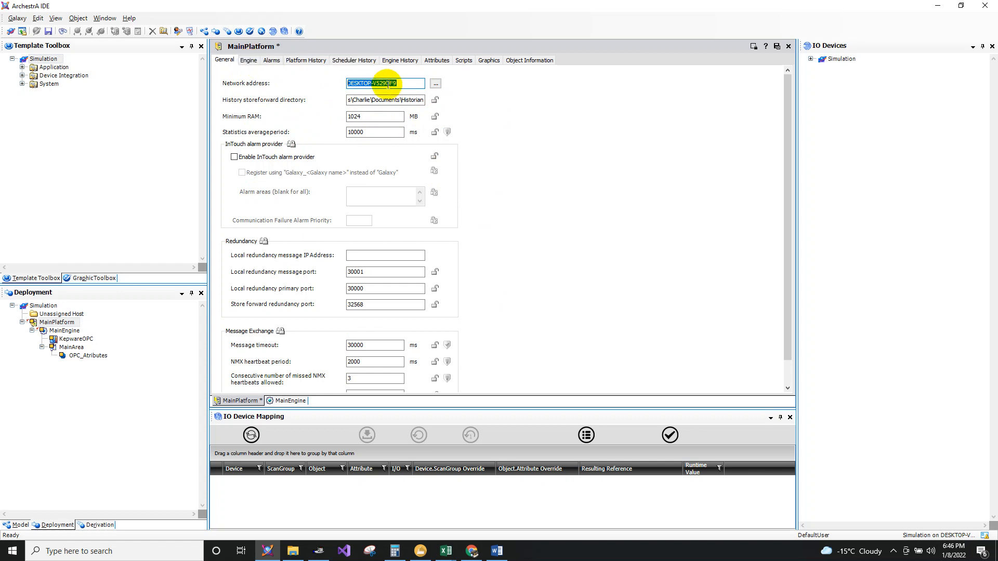
{"action": "left_click", "coordinate": [249, 61]}
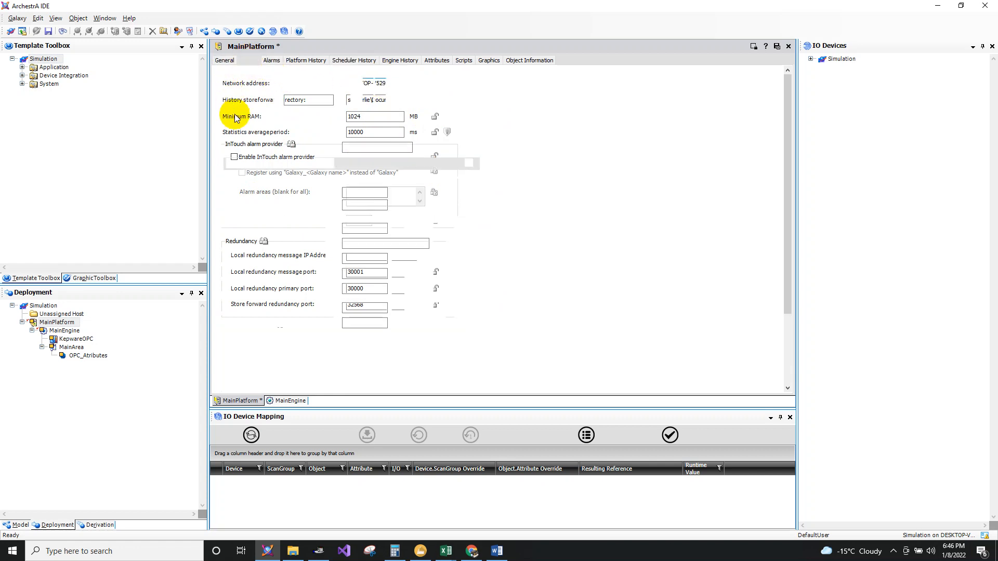
{"action": "right_click", "coordinate": [361, 145]}
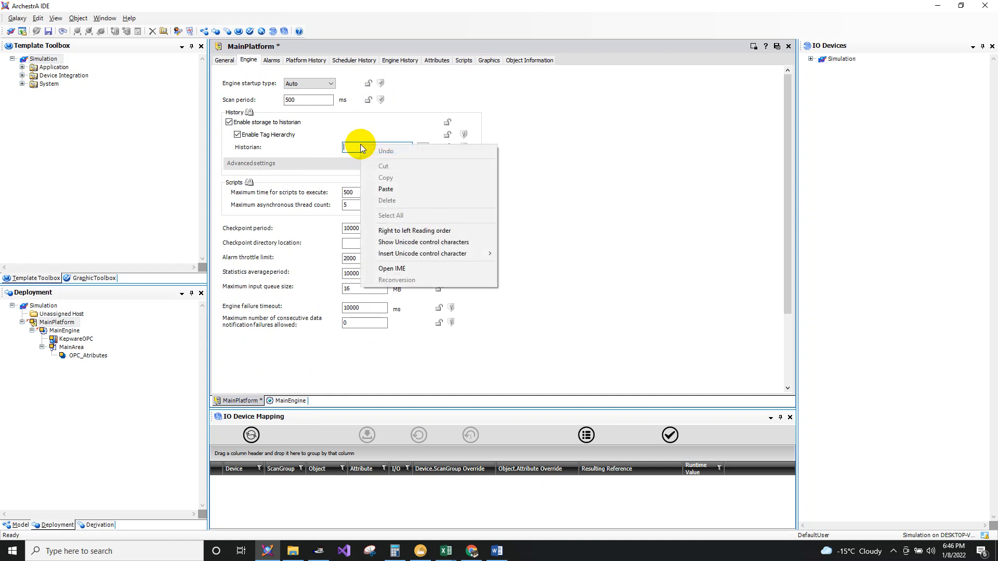
{"action": "left_click", "coordinate": [372, 191]}
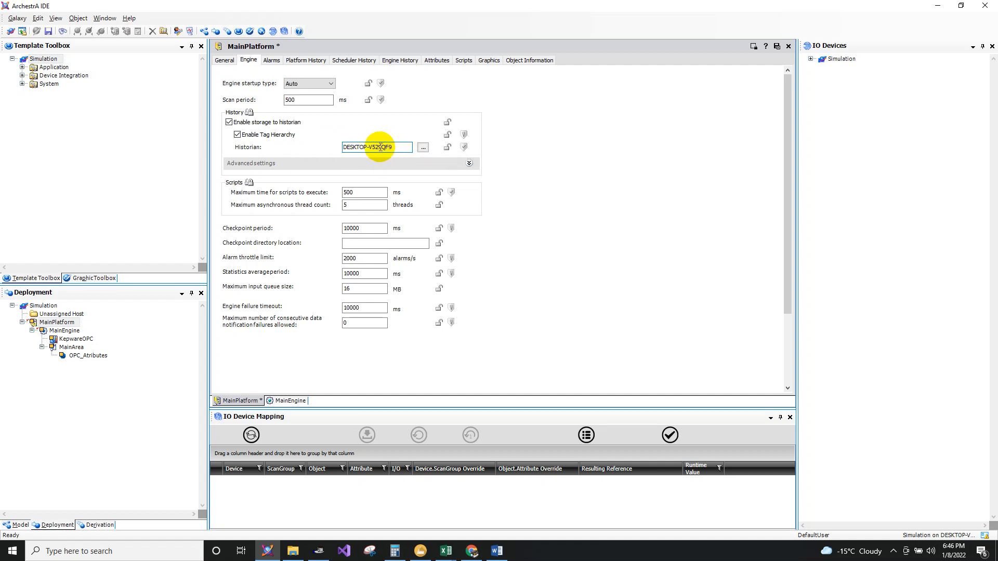
Step: Save and close MainPlatform, check it in without a comment, and select MainEngine in the deployment tree
{"action": "left_click", "coordinate": [226, 62]}
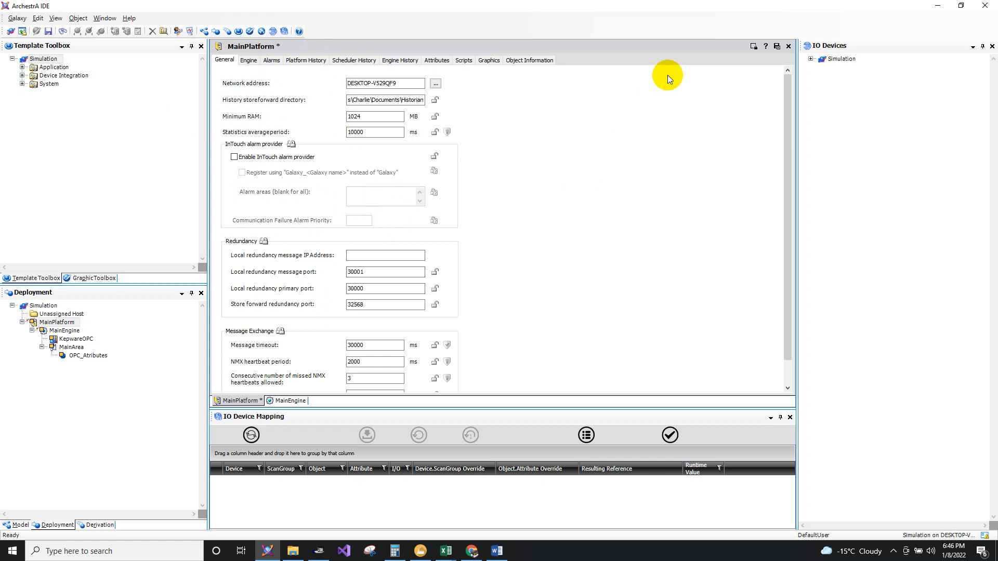
{"action": "left_click", "coordinate": [776, 47]}
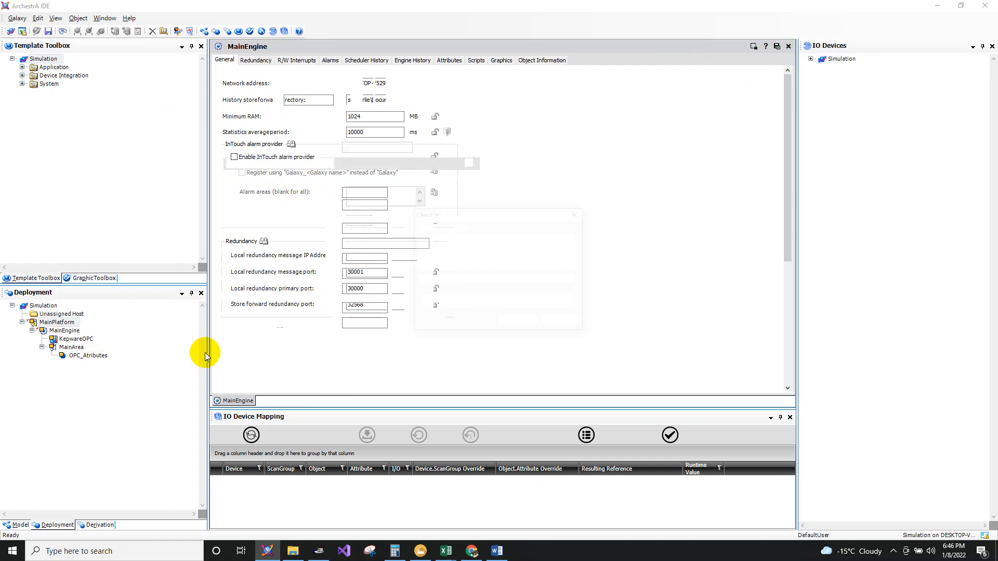
{"action": "left_click", "coordinate": [517, 322]}
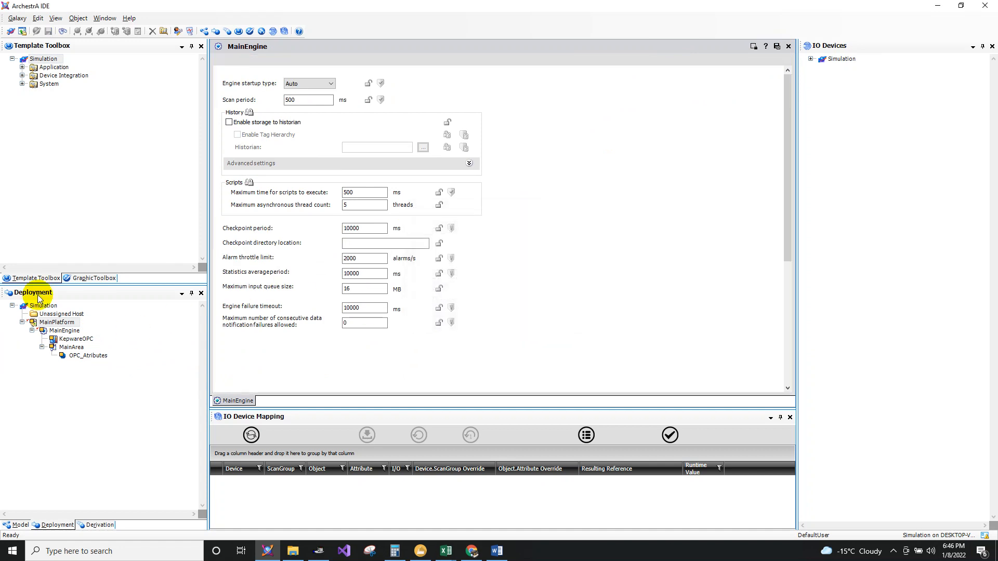
{"action": "left_click", "coordinate": [41, 345]}
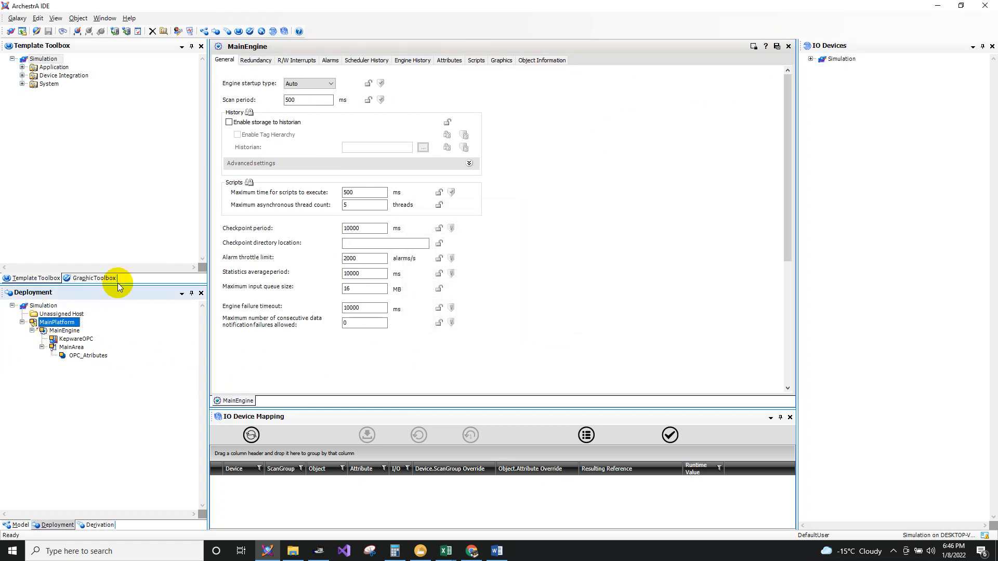
{"action": "left_click", "coordinate": [65, 331]}
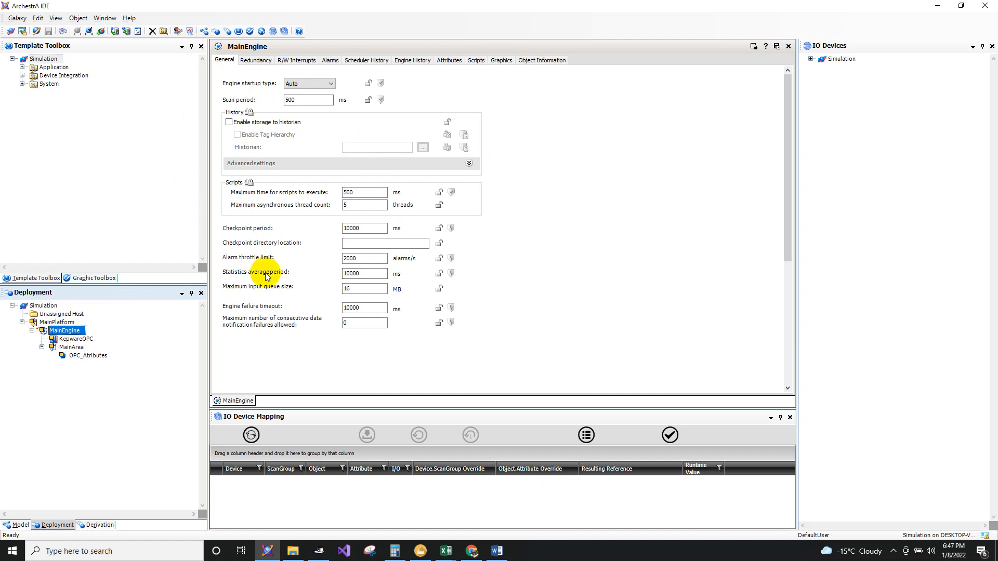
Step: Enable storage to historian in MainEngine with Historian DESKTOP-V529QF9, and save and check in the object without a comment
{"action": "left_click", "coordinate": [229, 123]}
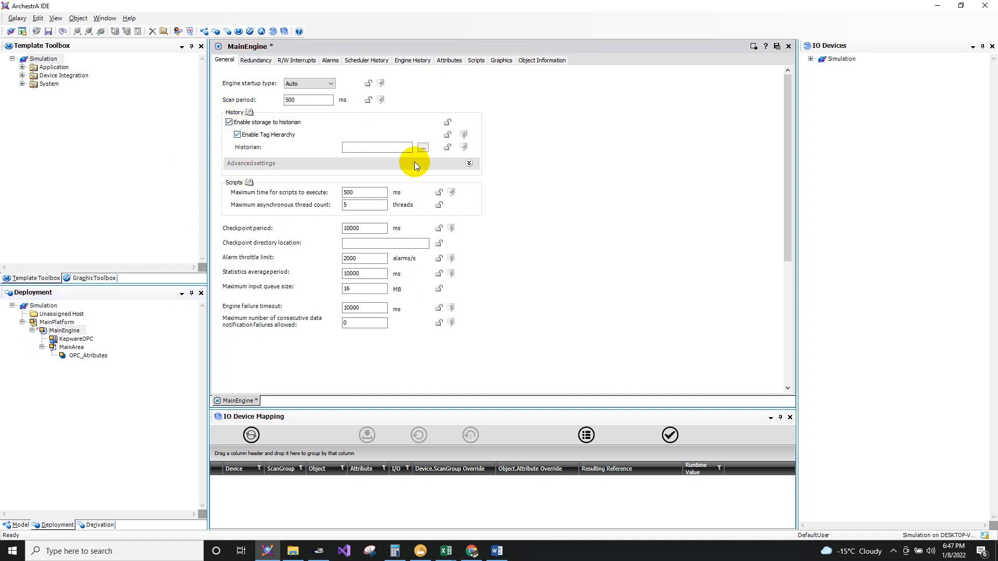
{"action": "right_click", "coordinate": [360, 147]}
{"action": "left_click", "coordinate": [386, 191]}
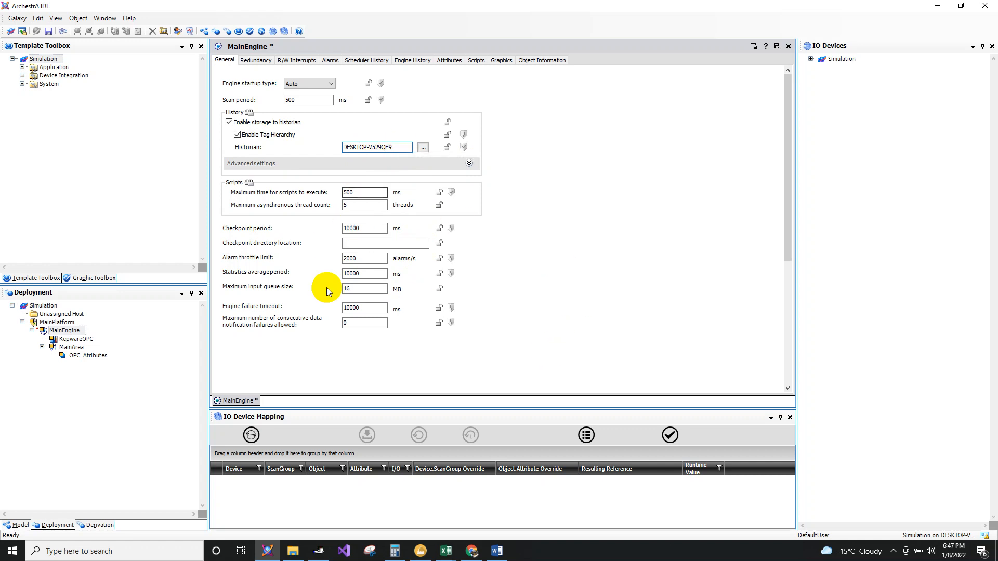
{"action": "double_click", "coordinate": [396, 148]}
{"action": "left_click", "coordinate": [391, 148]}
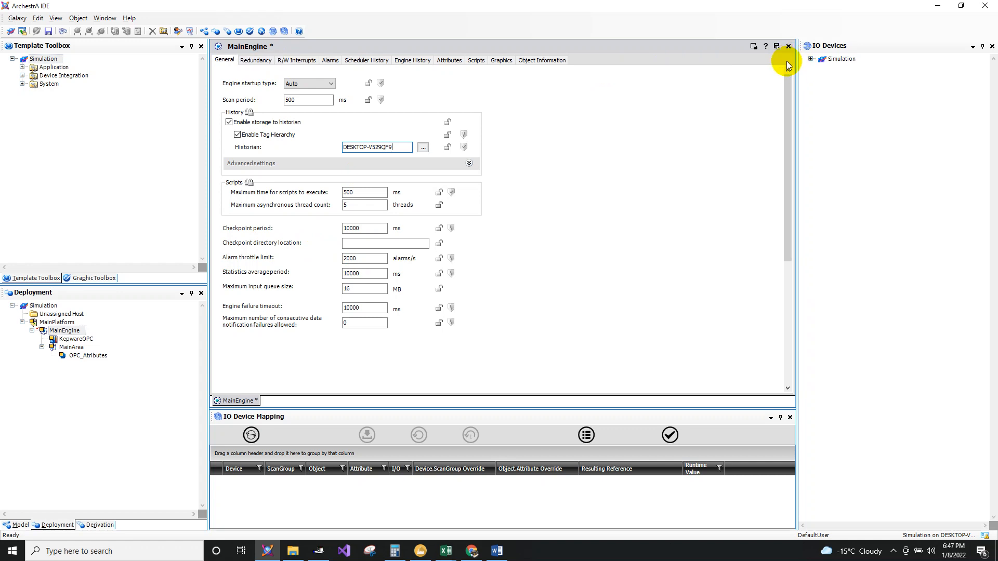
{"action": "left_click", "coordinate": [777, 48]}
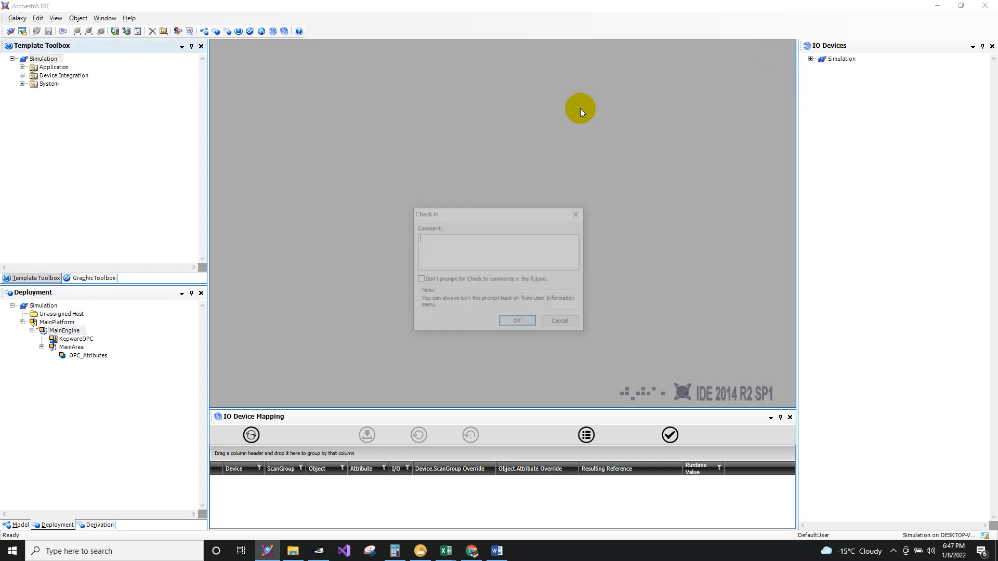
{"action": "left_click", "coordinate": [514, 322]}
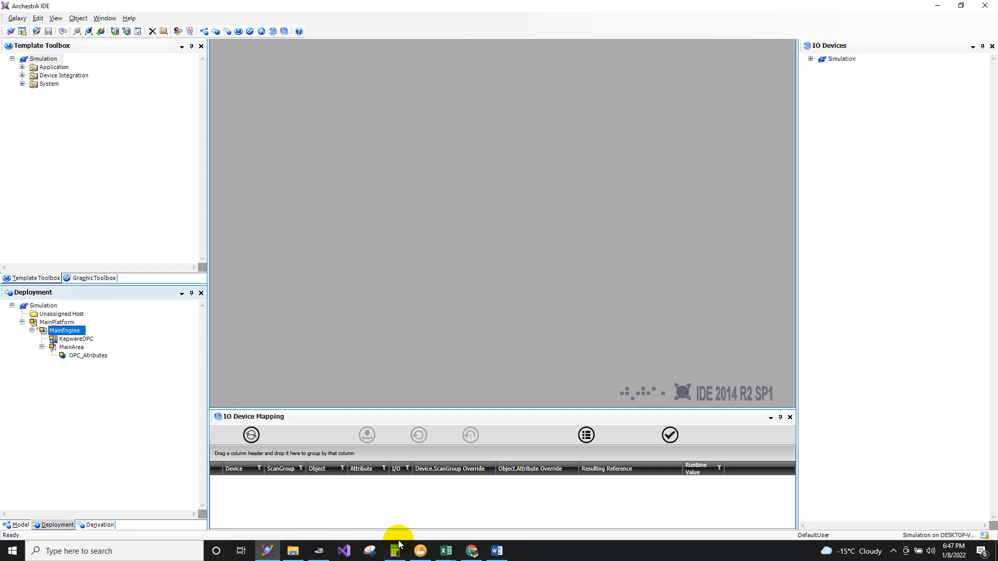
Step: Switch to the Word outline and highlight everything from item 1 through item 2, "How to configure and Create Historian.", in yellow
{"action": "left_click", "coordinate": [497, 551]}
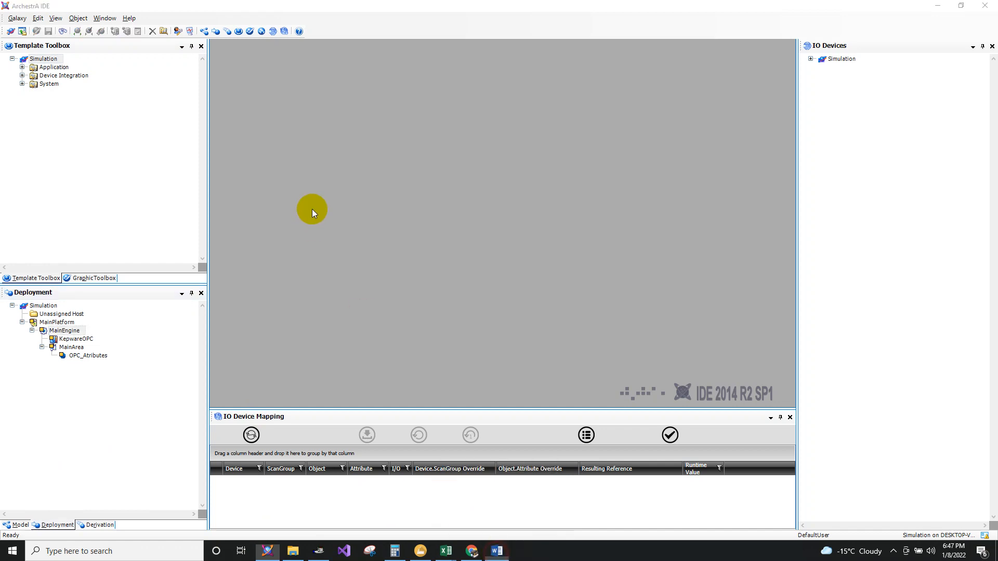
{"action": "left_click", "coordinate": [334, 324]}
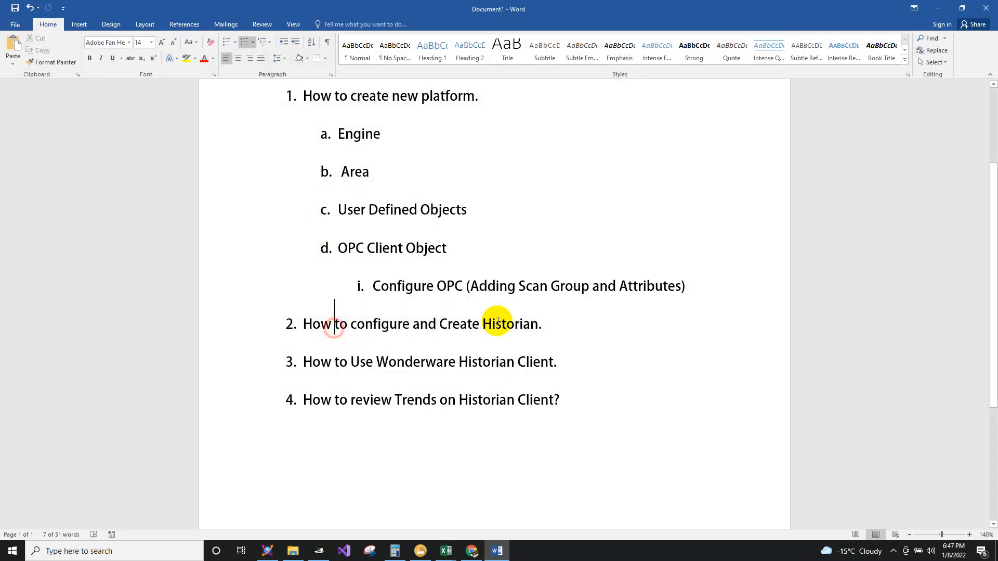
{"action": "mouse_move", "coordinate": [553, 326]}
{"action": "left_mouse_down"}
{"action": "mouse_move", "coordinate": [315, 155]}
{"action": "mouse_move", "coordinate": [278, 96]}
{"action": "left_mouse_up"}
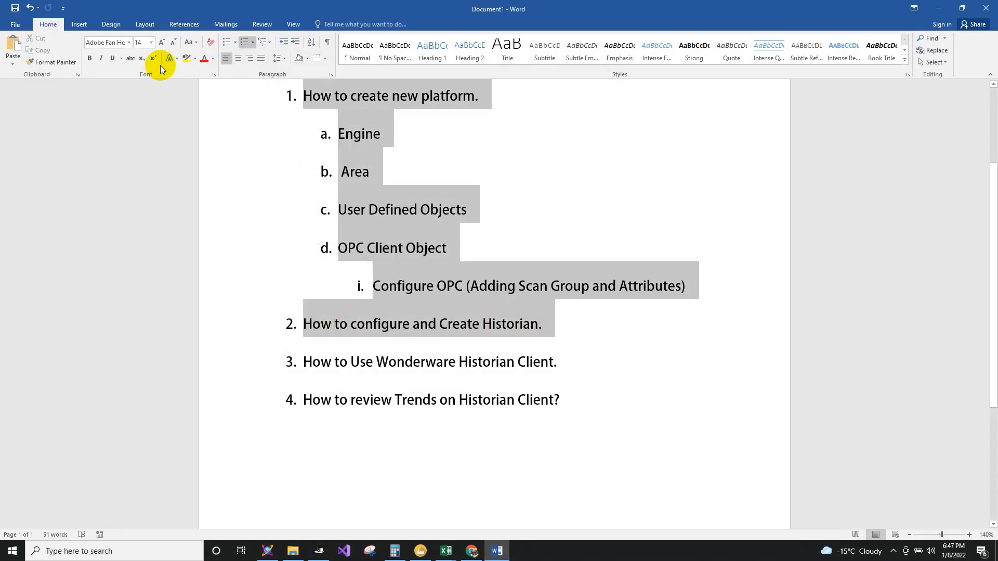
{"action": "left_click", "coordinate": [184, 61]}
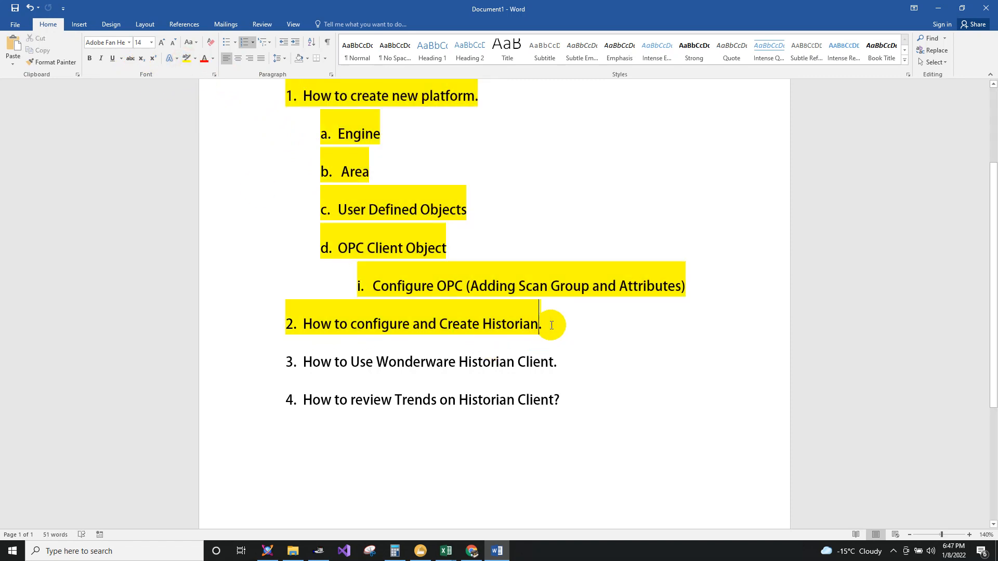
{"action": "left_click_drag", "start_coordinate": [545, 325], "coordinate": [309, 313]}
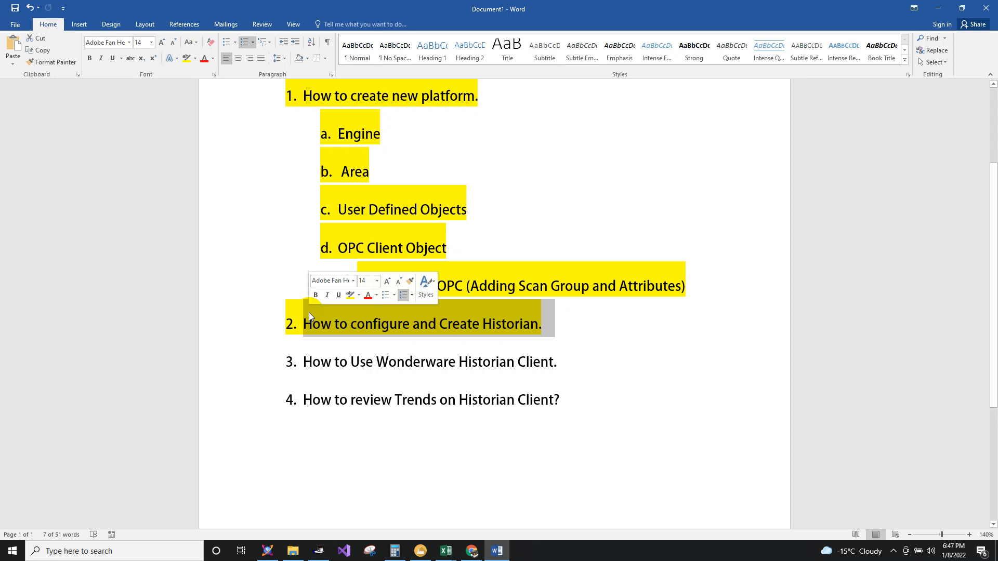
{"action": "left_click", "coordinate": [247, 362]}
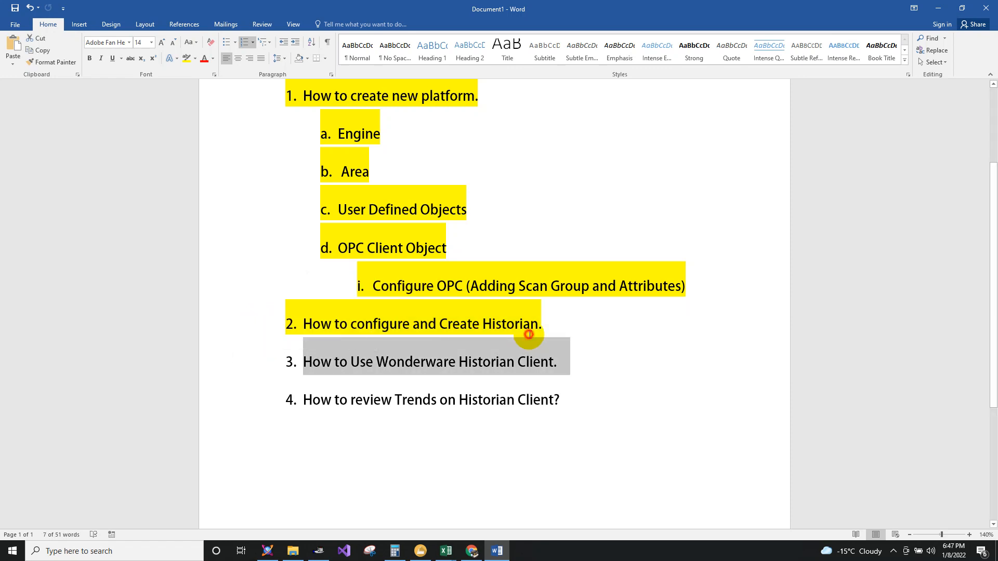
{"action": "left_click", "coordinate": [529, 341]}
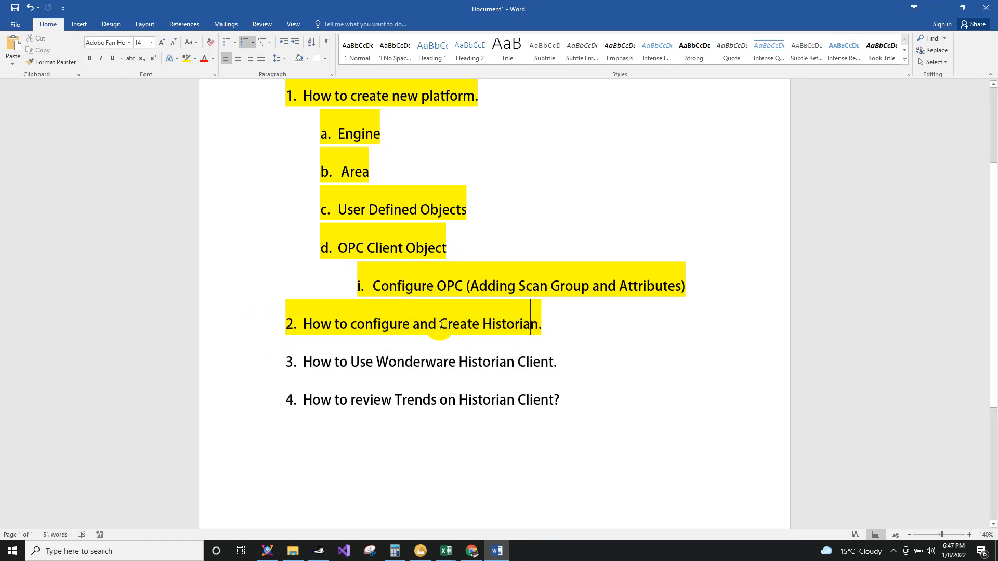
Step: Insert a new list item 3 after the Historian item reading "How to add attributes on your user defined object."
{"action": "left_click", "coordinate": [552, 327]}
{"action": "key", "text": "Return"}
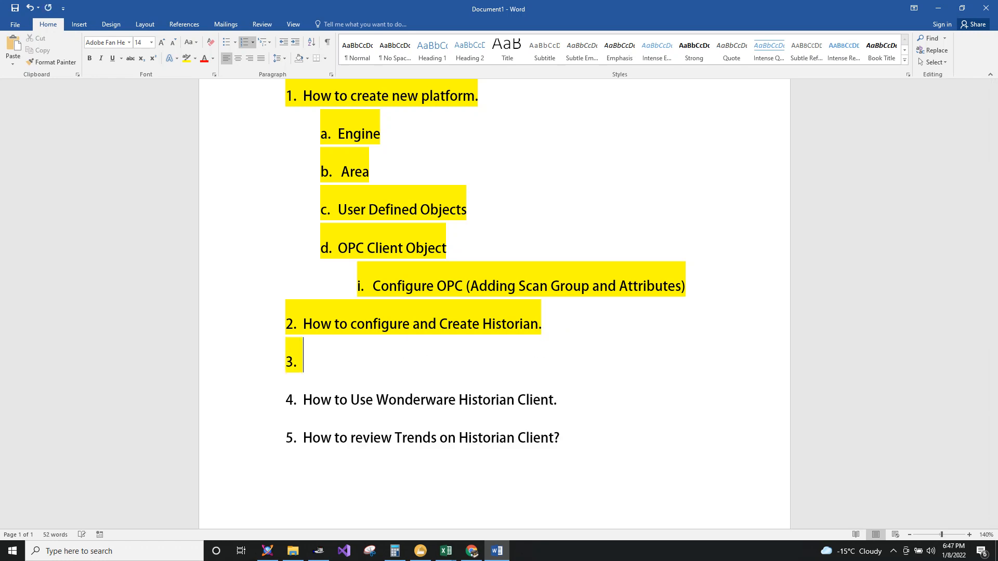
{"action": "left_click", "coordinate": [313, 360]}
{"action": "left_click", "coordinate": [186, 59]}
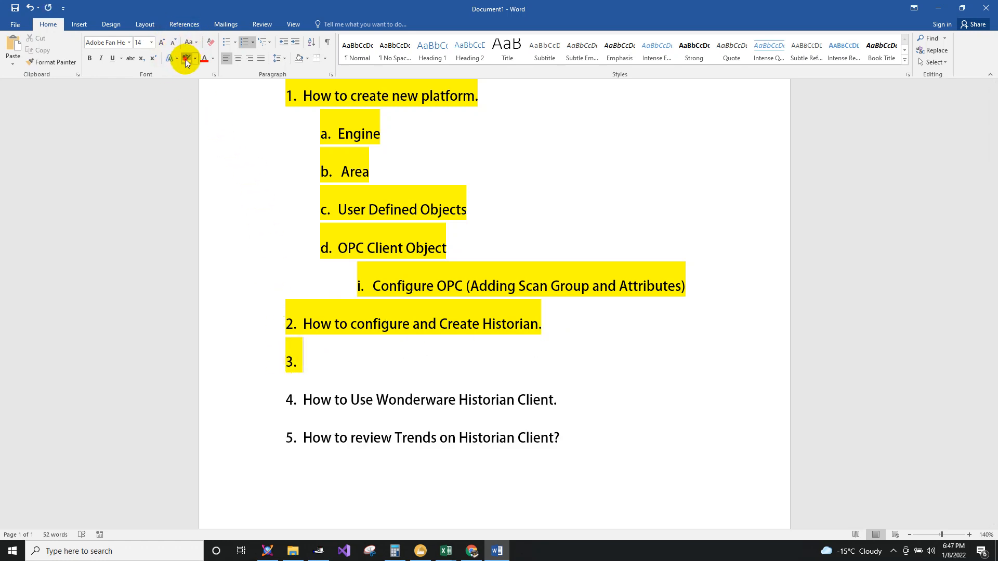
{"action": "left_click", "coordinate": [314, 361]}
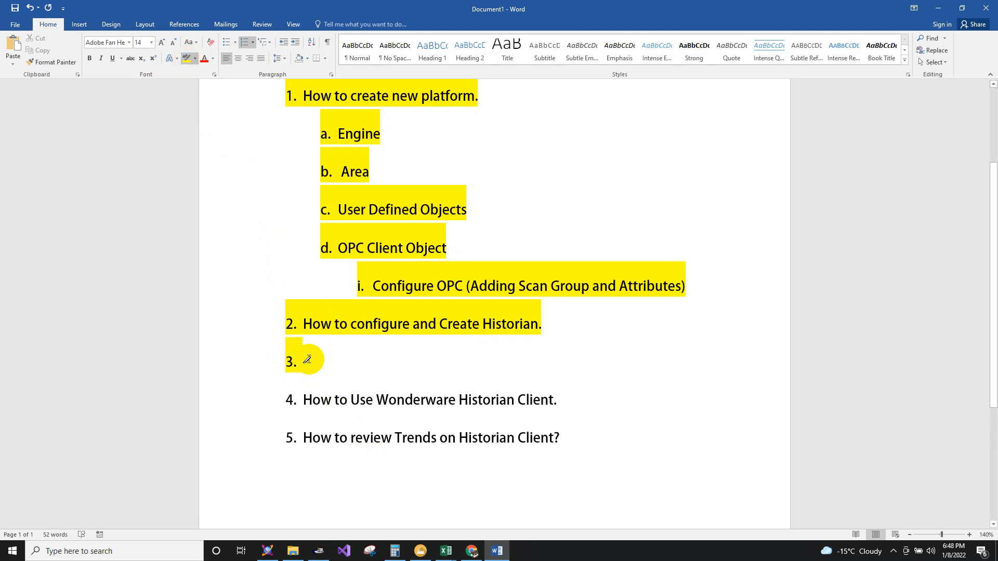
{"action": "type", "text": "How "}
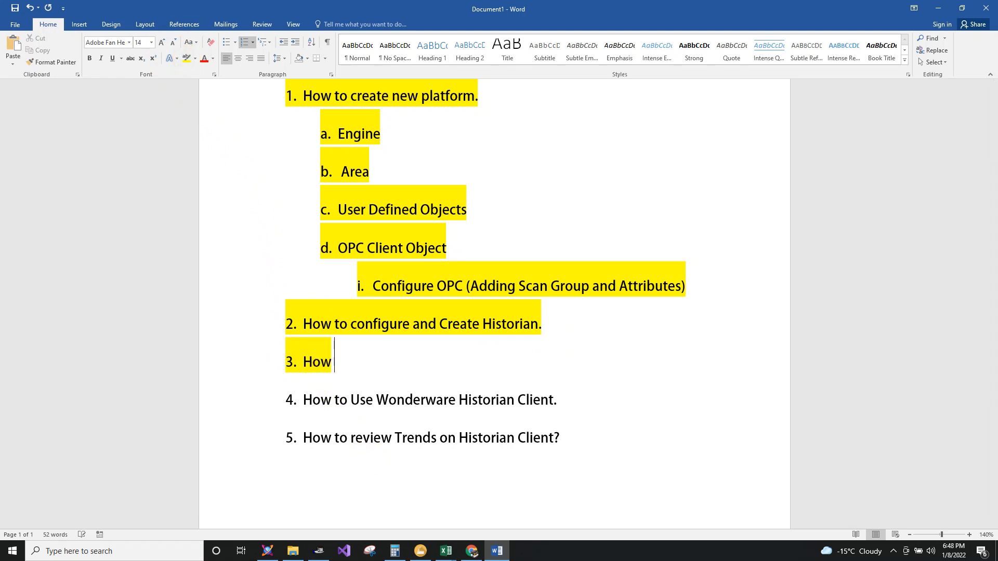
{"action": "type", "text": "to add at"}
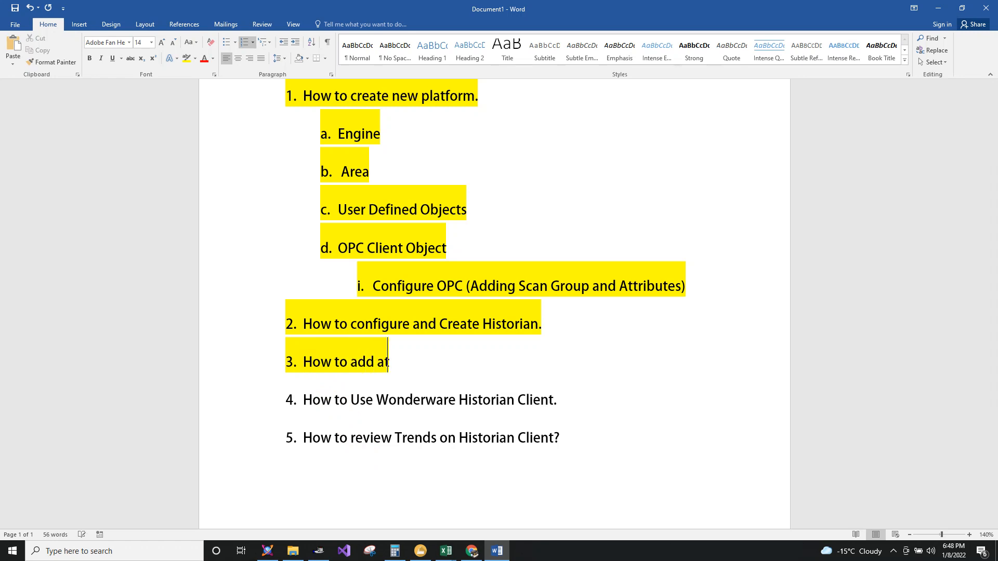
{"action": "type", "text": "tributes "}
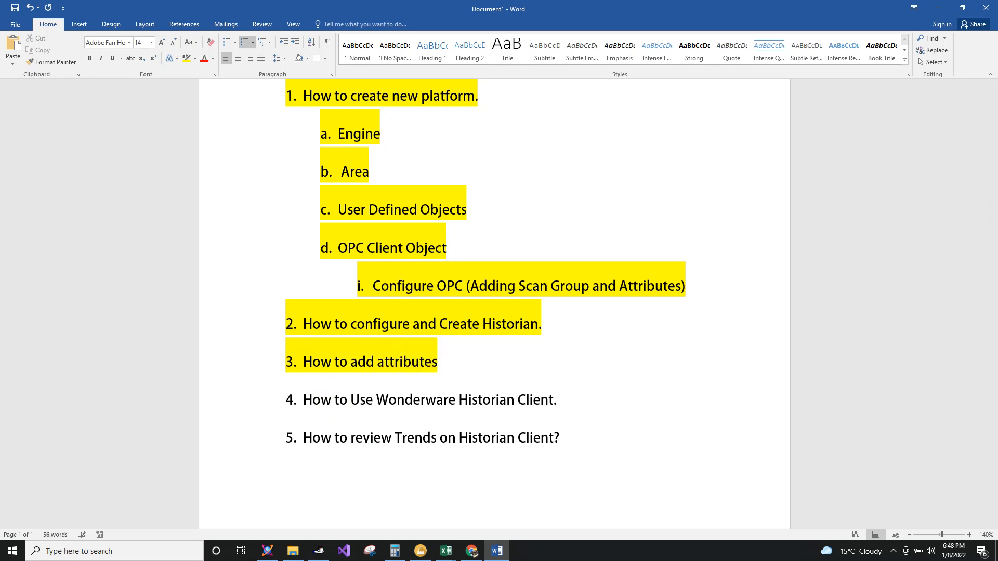
{"action": "type", "text": "on your user defined object."}
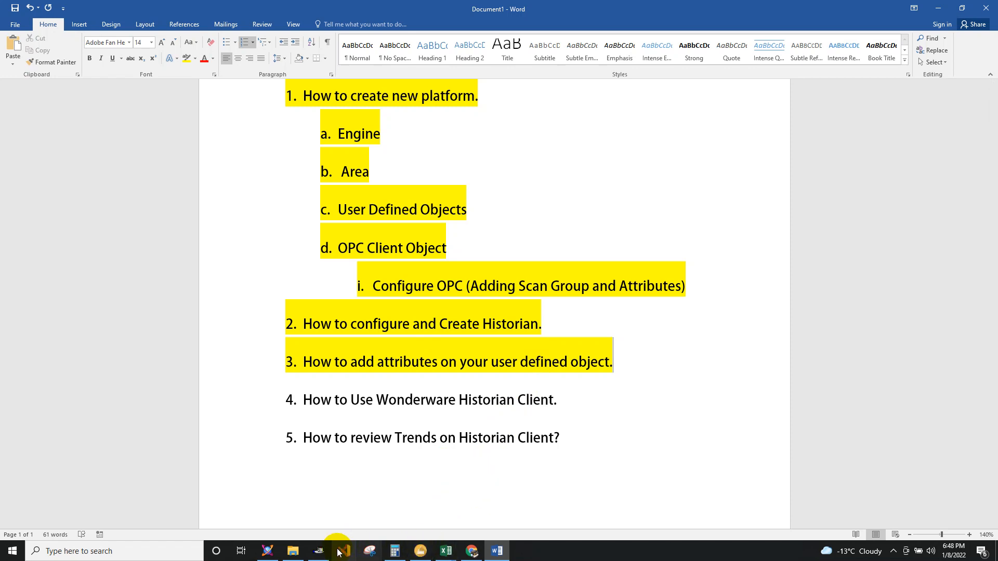
Step: Switch to ArchestrA IDE, open KepwareOPC and examine the attributes associated with its KepwareItems scan group
{"action": "left_click", "coordinate": [268, 551]}
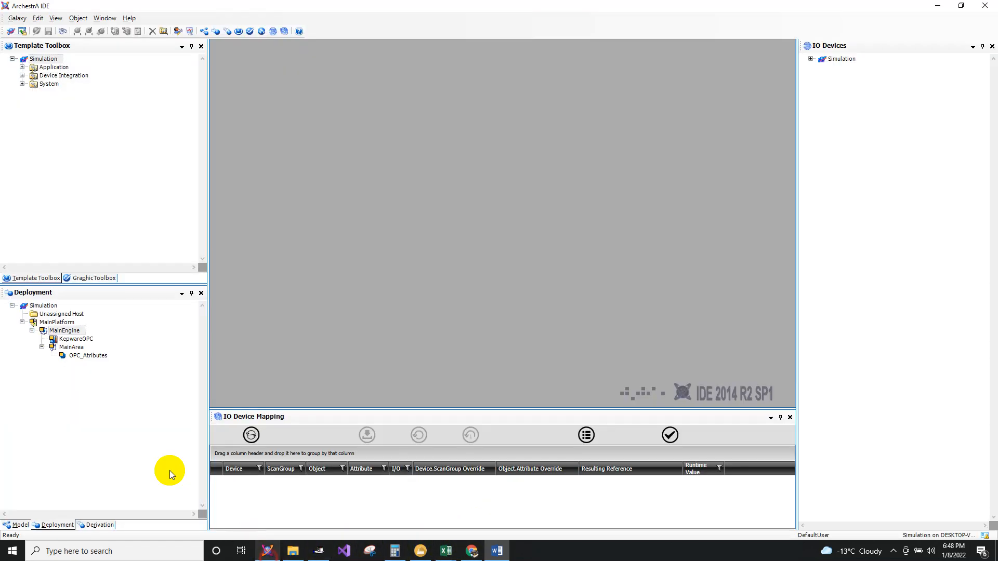
{"action": "left_click", "coordinate": [71, 357]}
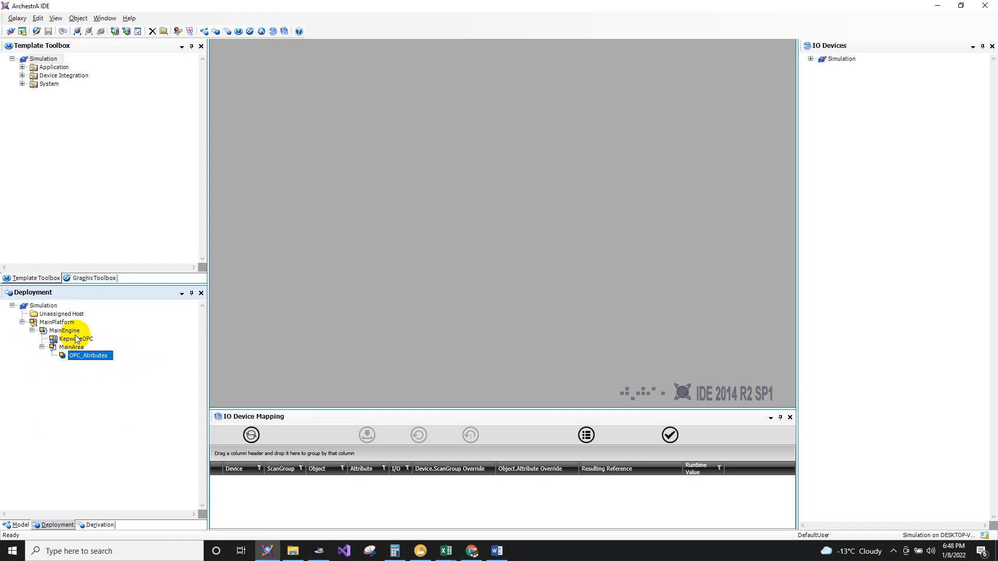
{"action": "left_click", "coordinate": [78, 341]}
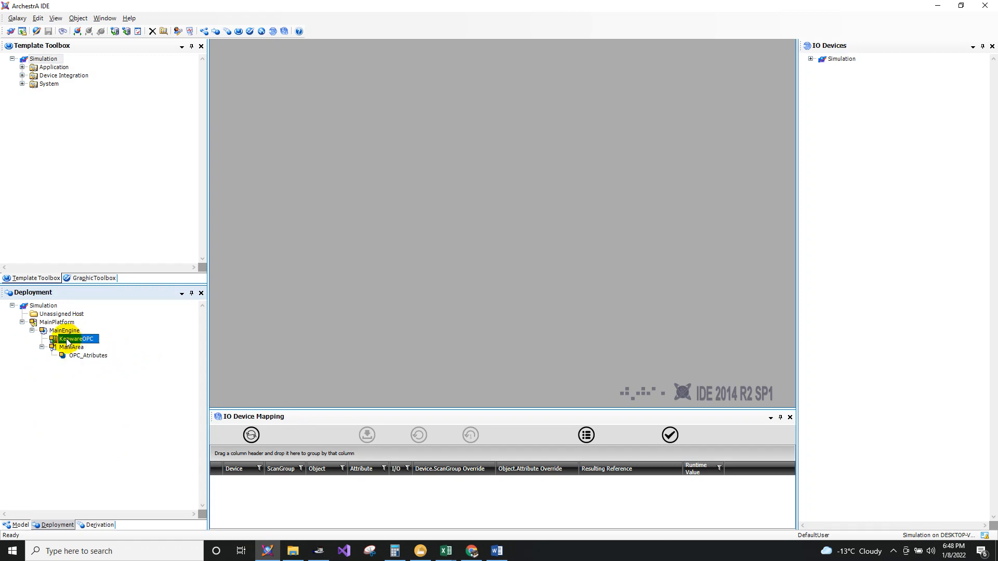
{"action": "left_click", "coordinate": [90, 338]}
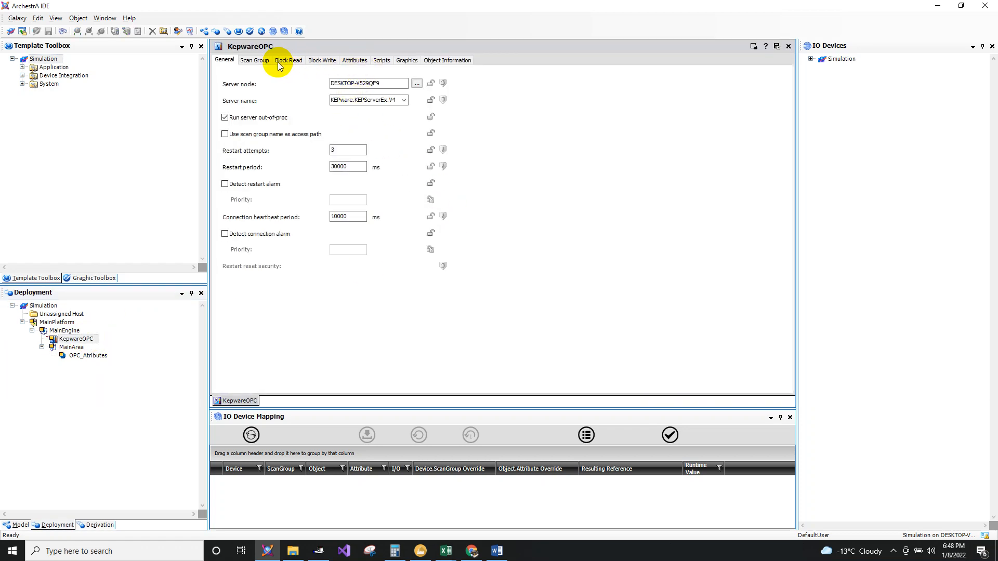
{"action": "left_click", "coordinate": [254, 61]}
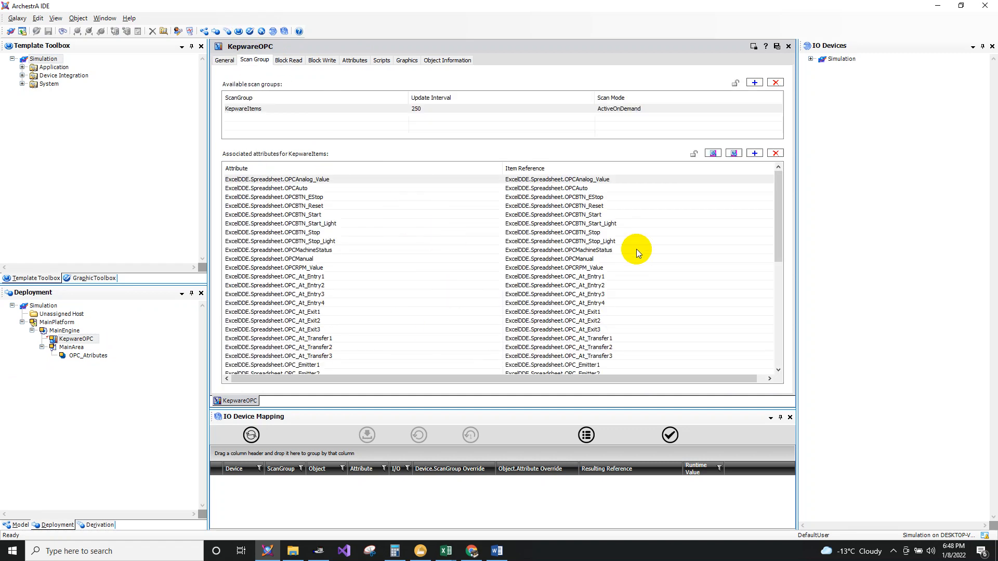
{"action": "left_click_drag", "start_coordinate": [775, 202], "coordinate": [780, 337]}
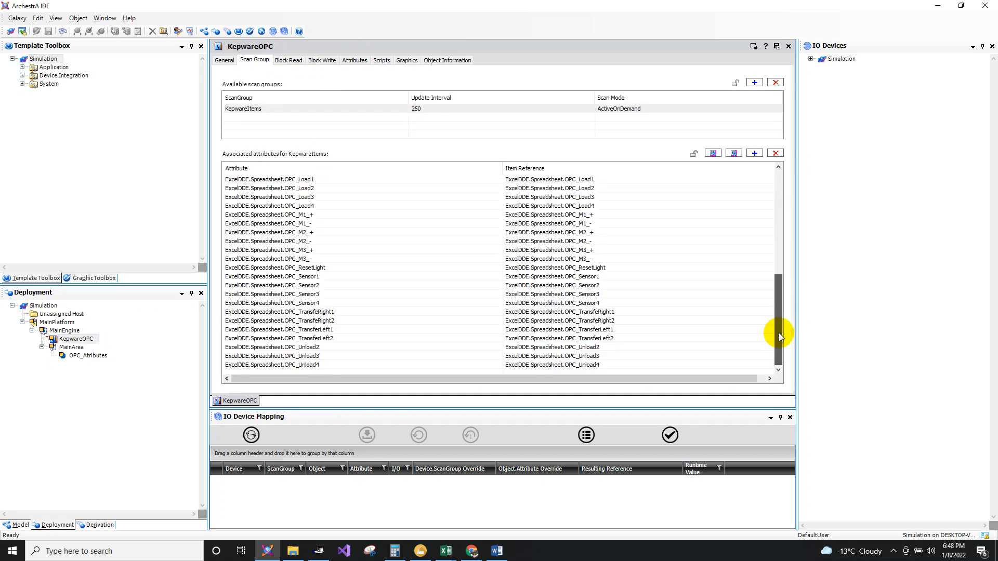
Step: Open the OPC_Atributes object and add a new attribute named Motor_RPM
{"action": "left_click", "coordinate": [77, 363]}
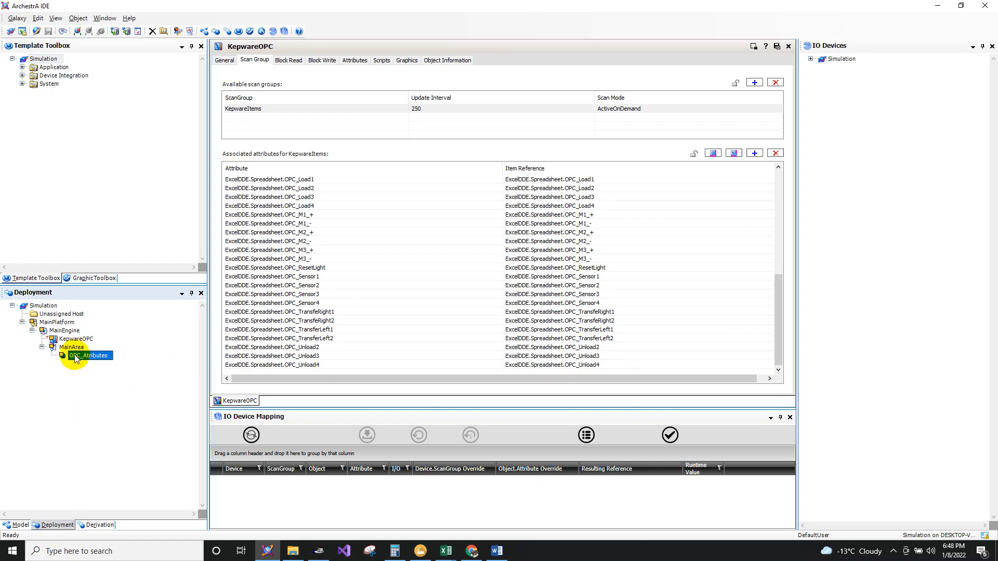
{"action": "double_click", "coordinate": [87, 357]}
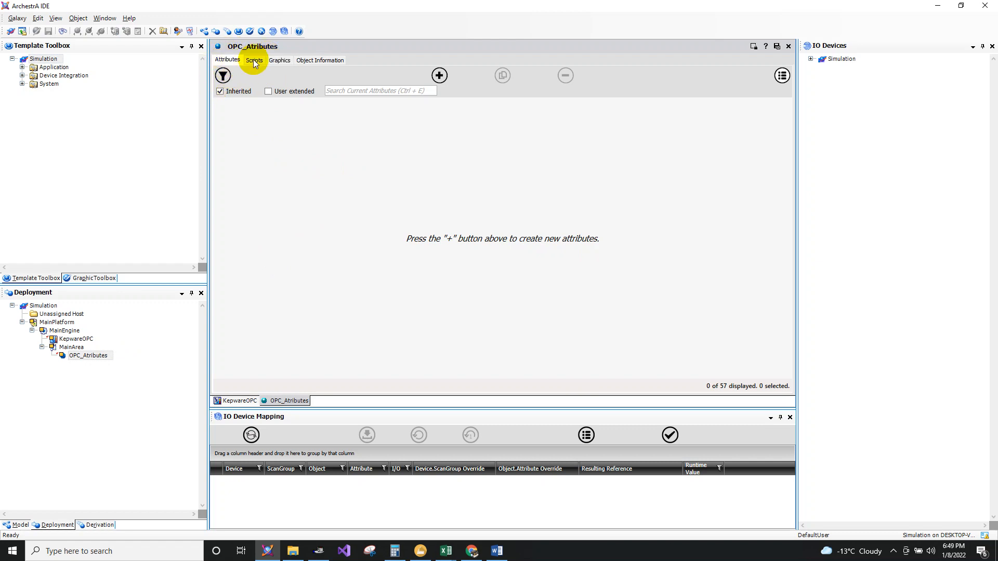
{"action": "left_click", "coordinate": [439, 76]}
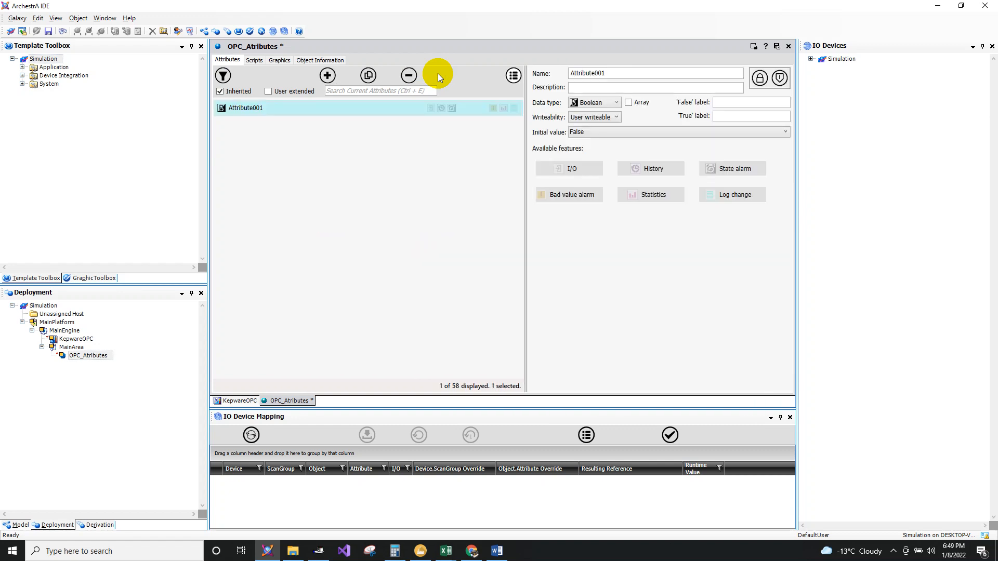
{"action": "left_click", "coordinate": [241, 110]}
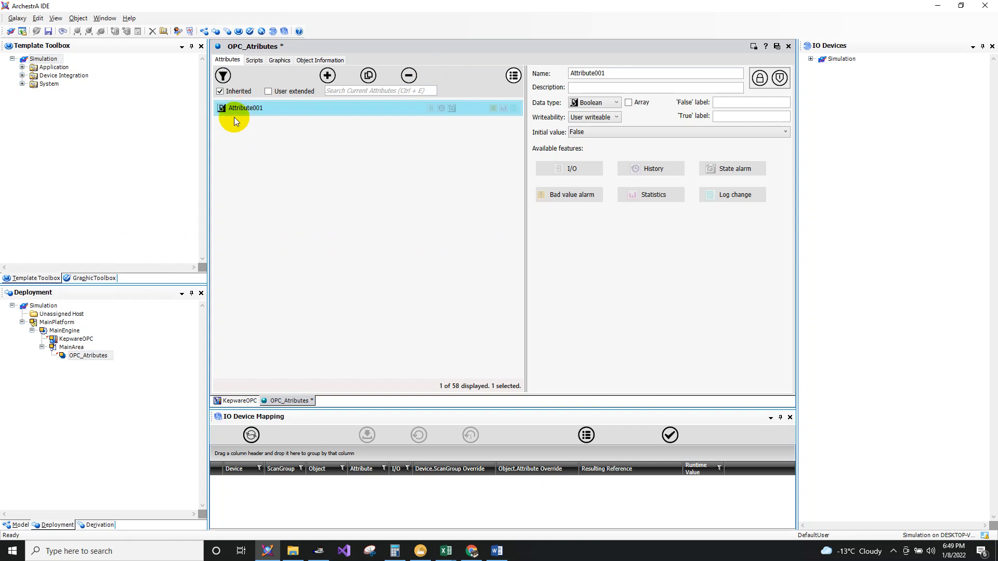
{"action": "left_click", "coordinate": [611, 74]}
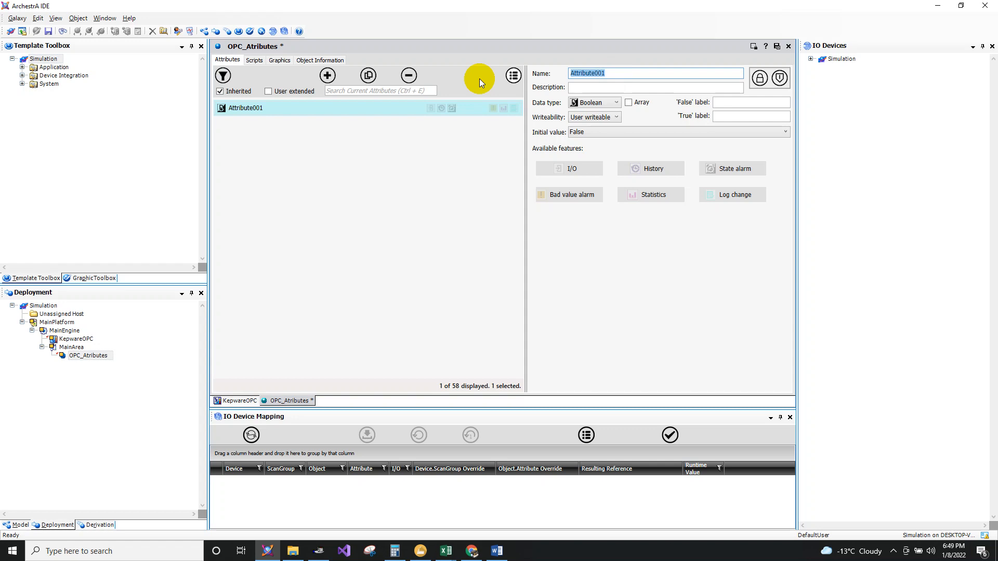
{"action": "type", "text": "Motor"}
{"action": "type", "text": "_RPM"}
{"action": "key", "text": "Return"}
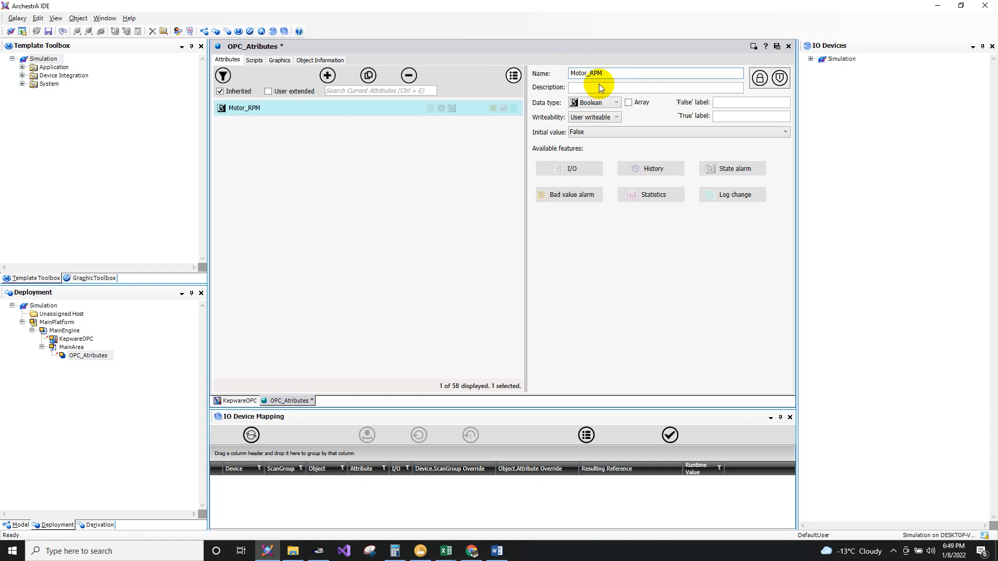
Step: Set the Motor_RPM attribute's data type to Float and enable its I/O feature
{"action": "left_click", "coordinate": [601, 102]}
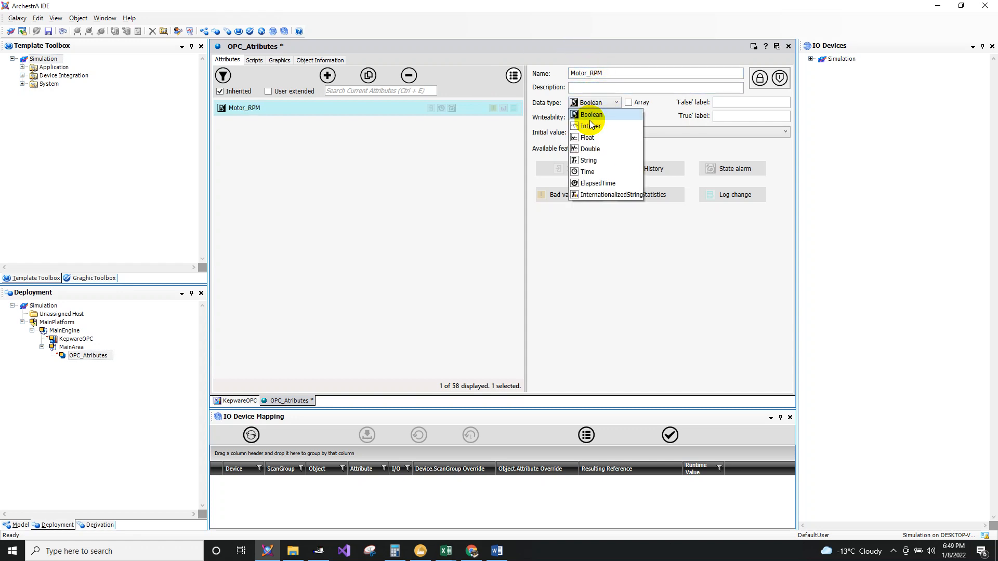
{"action": "left_click", "coordinate": [589, 137]}
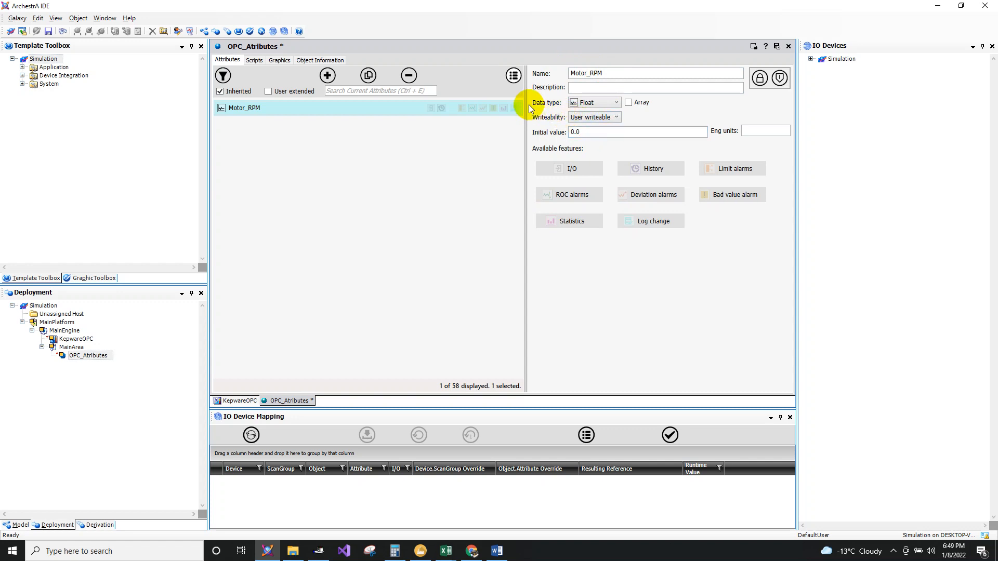
{"action": "left_click", "coordinate": [567, 171]}
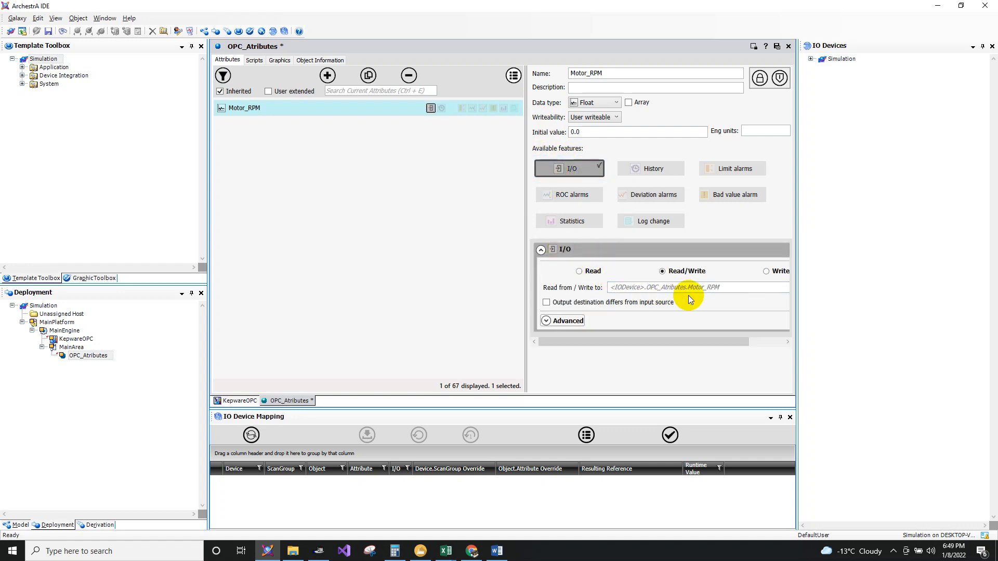
Step: Clear Motor_RPM's default read/write reference and make room for its full I/O settings by closing the IO Devices pane and widening the attribute details
{"action": "left_click", "coordinate": [654, 288]}
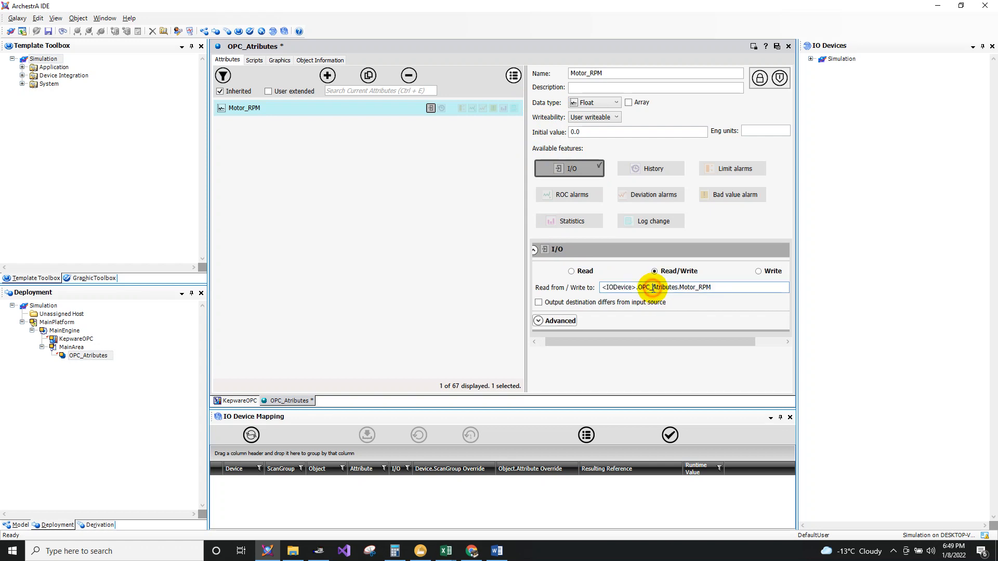
{"action": "double_click", "coordinate": [721, 289]}
{"action": "key", "text": "Delete"}
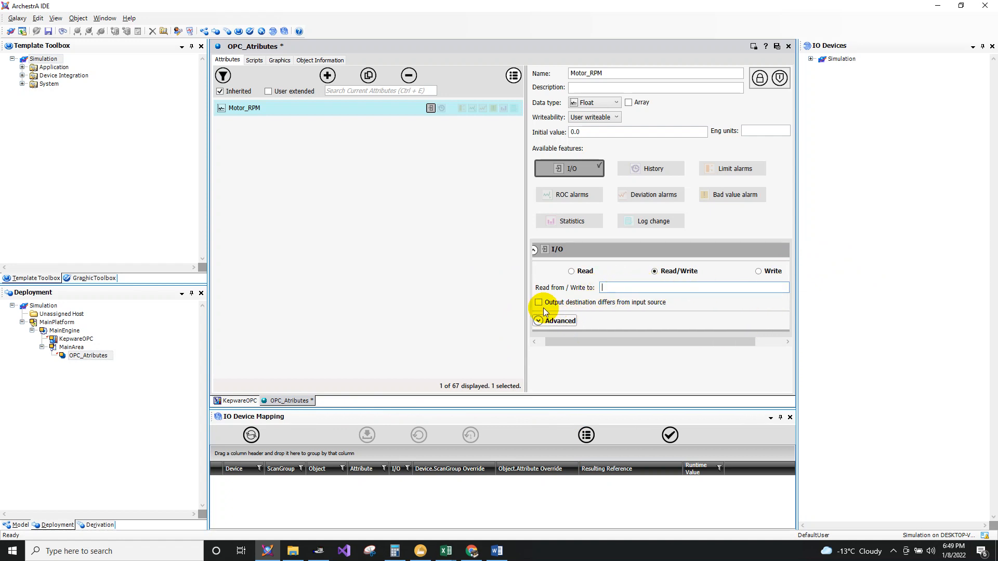
{"action": "left_click", "coordinate": [991, 46]}
{"action": "left_click", "coordinate": [990, 46]}
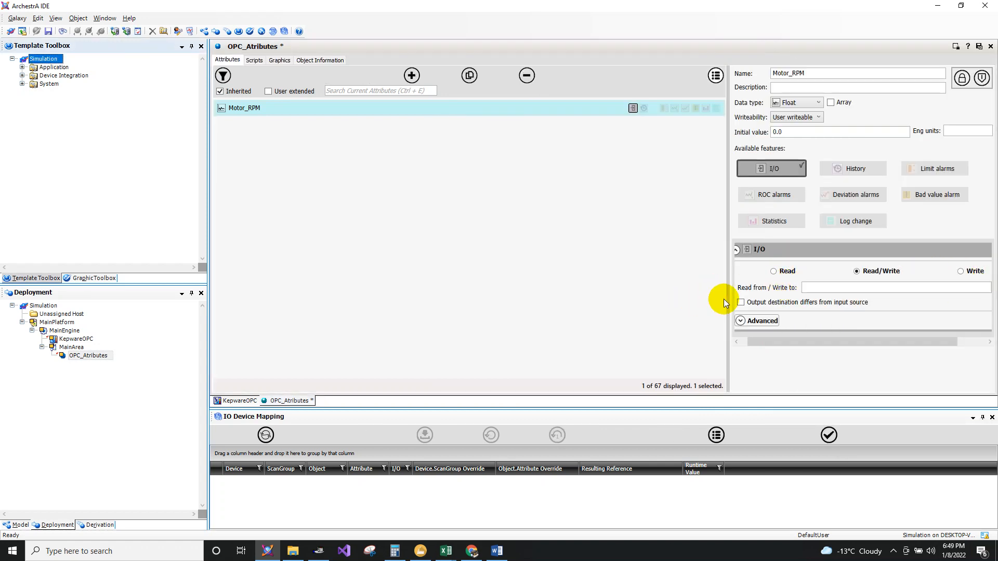
{"action": "left_click_drag", "start_coordinate": [726, 298], "coordinate": [634, 286]}
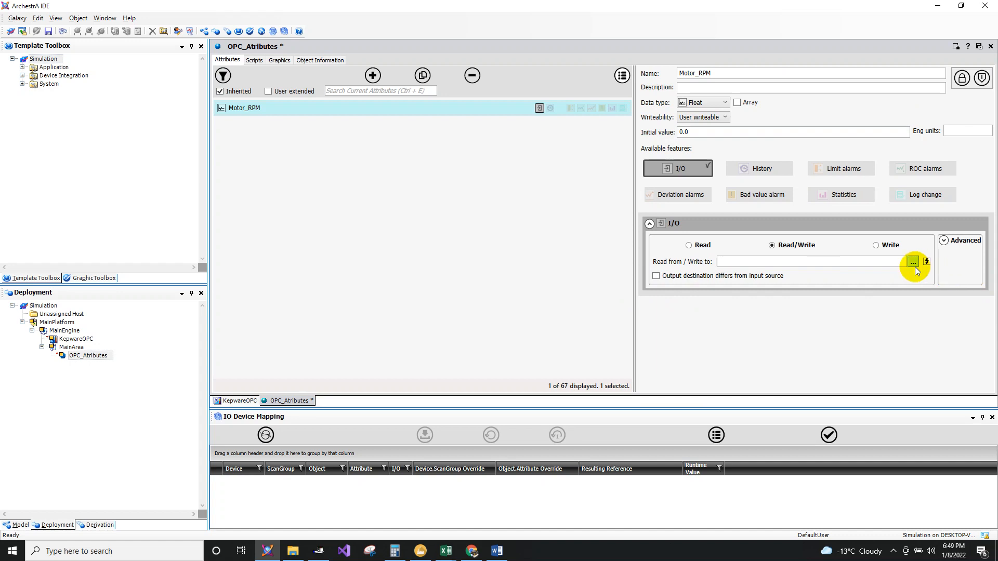
Step: Browse the galaxy and link Motor_RPM's read/write reference to the KepwareOPC attribute KepwareItems.ExcelDDE.Spreadsheet.OPCRPM_Value
{"action": "left_click", "coordinate": [914, 262]}
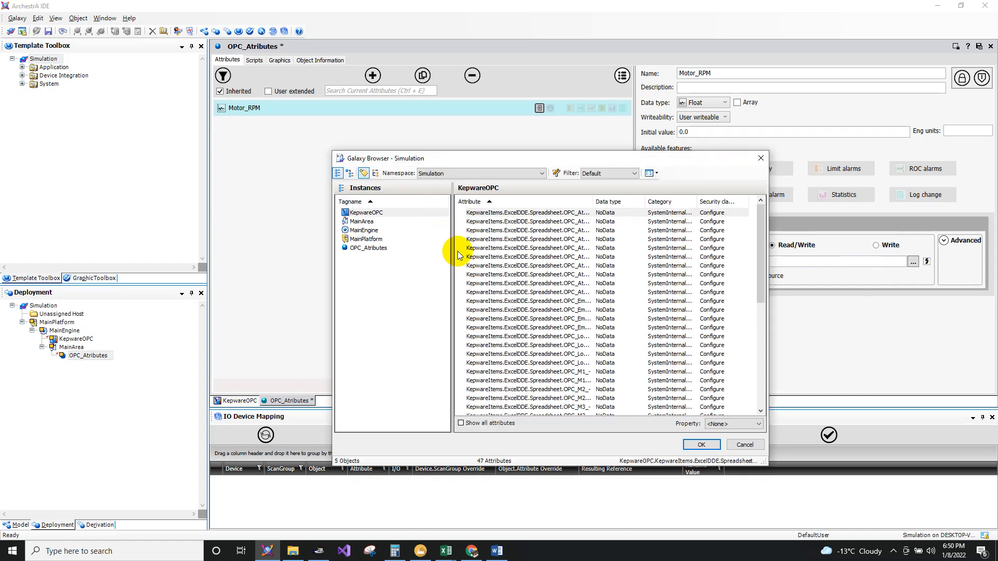
{"action": "left_click", "coordinate": [355, 215]}
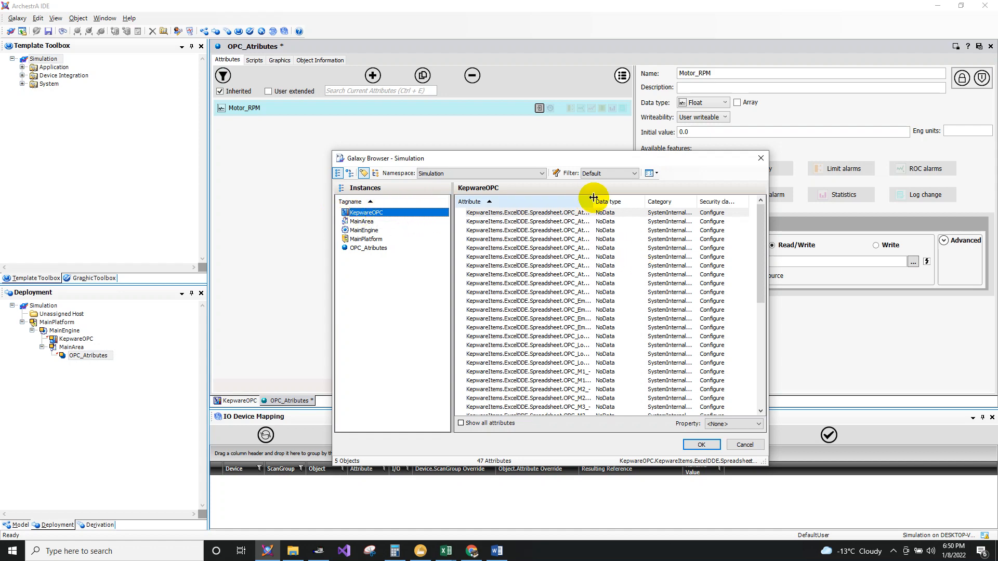
{"action": "left_click_drag", "start_coordinate": [593, 201], "coordinate": [627, 218]}
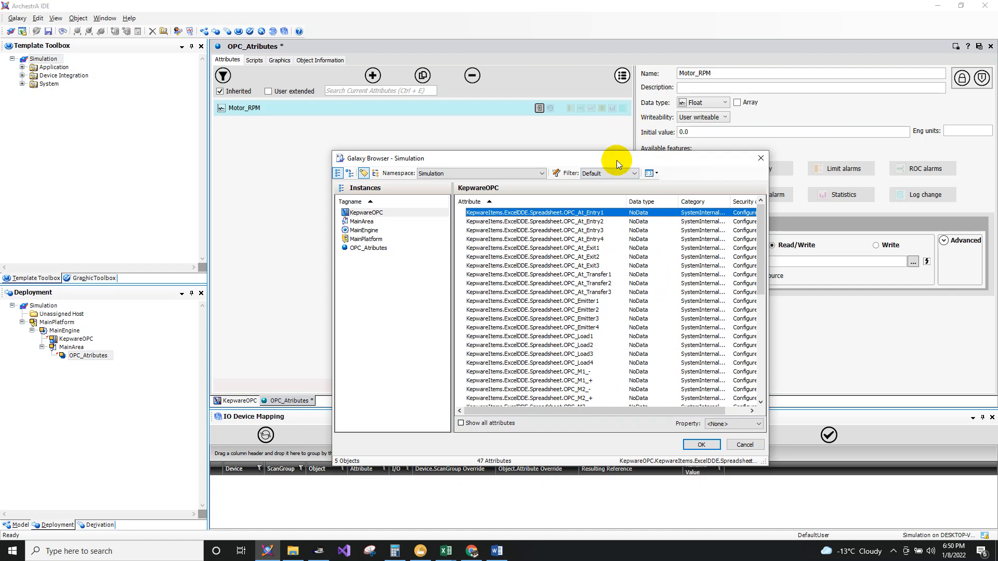
{"action": "left_click_drag", "start_coordinate": [617, 160], "coordinate": [457, 124]}
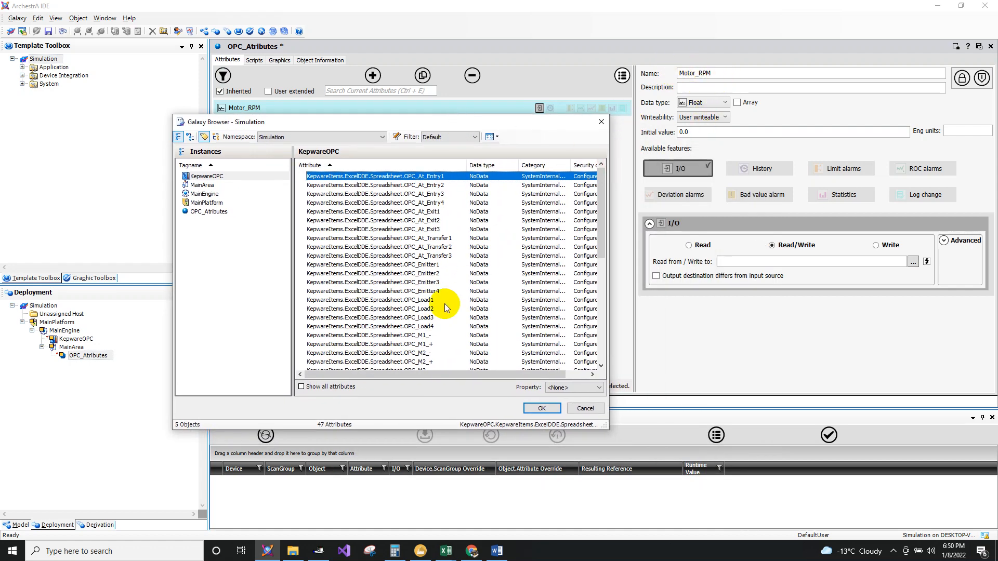
{"action": "scroll", "coordinate": [441, 281], "scroll_direction": "down", "scroll_amount": 8}
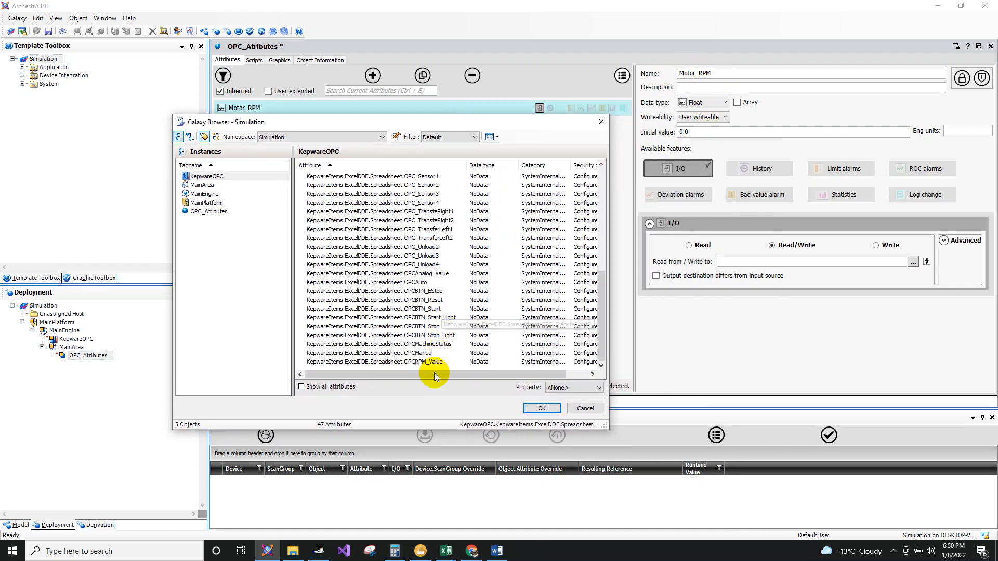
{"action": "left_click", "coordinate": [398, 363]}
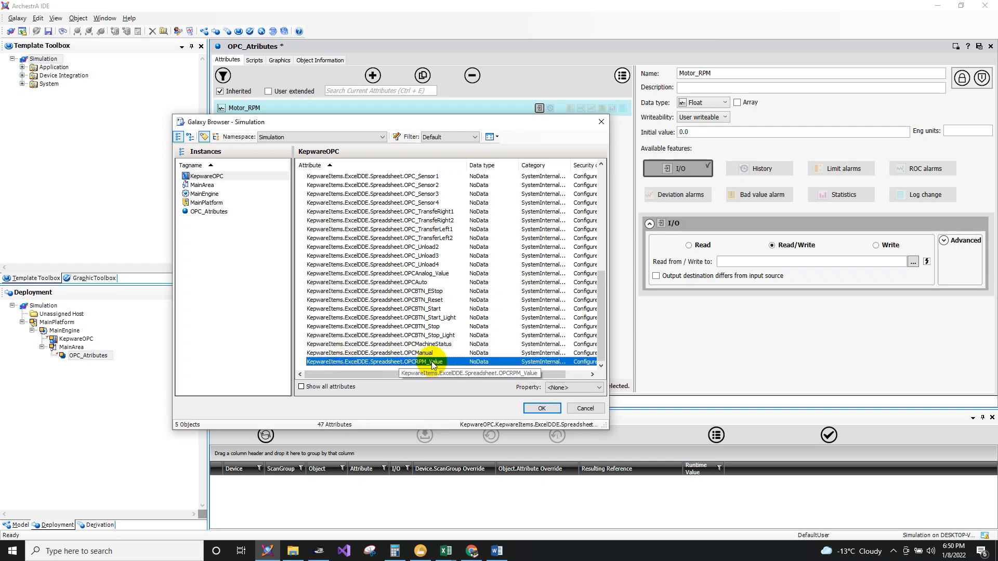
{"action": "left_click", "coordinate": [540, 409]}
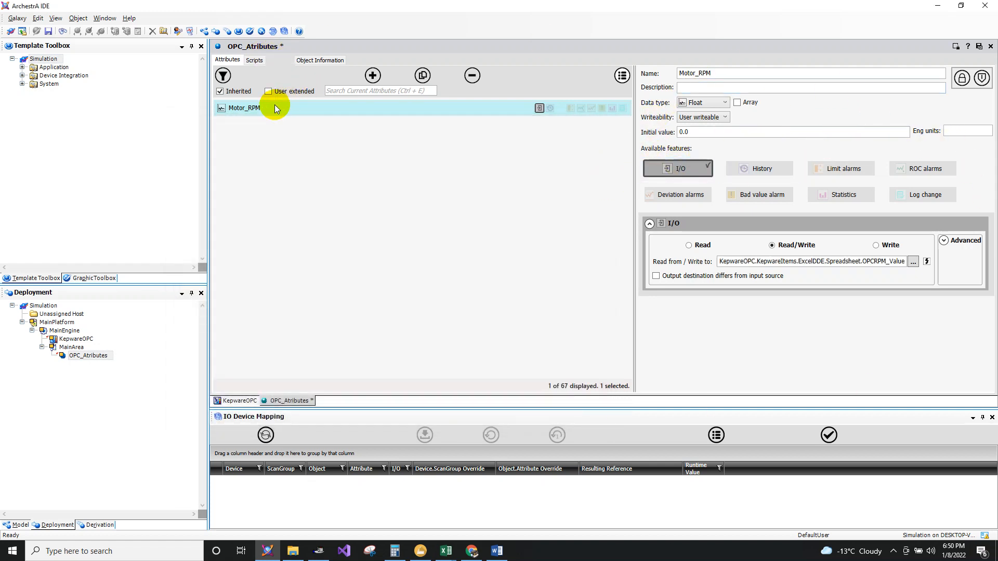
Step: Save and check in OPC_Atributes without a comment, and close the KepwareOPC editor
{"action": "left_click", "coordinate": [979, 46]}
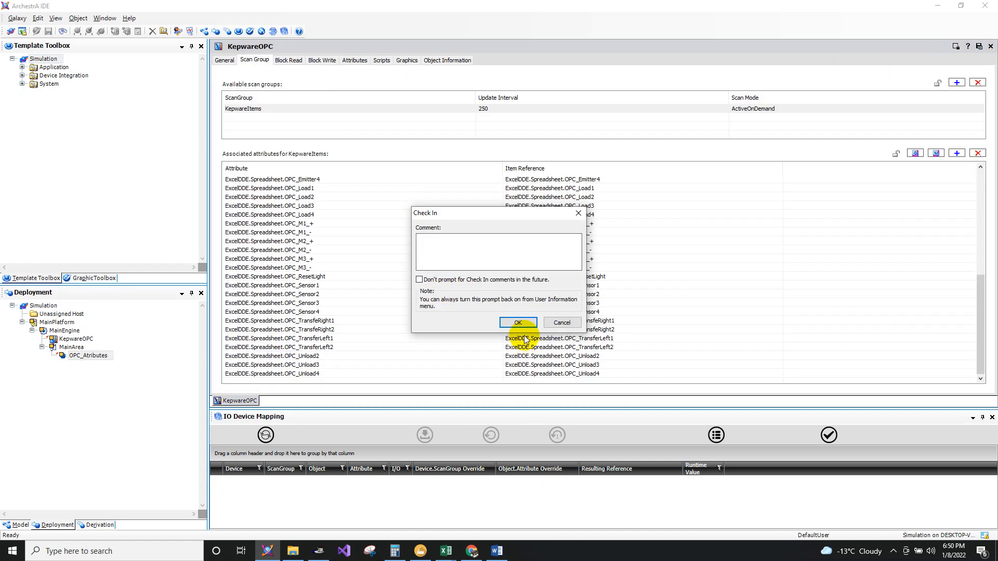
{"action": "left_click", "coordinate": [512, 321]}
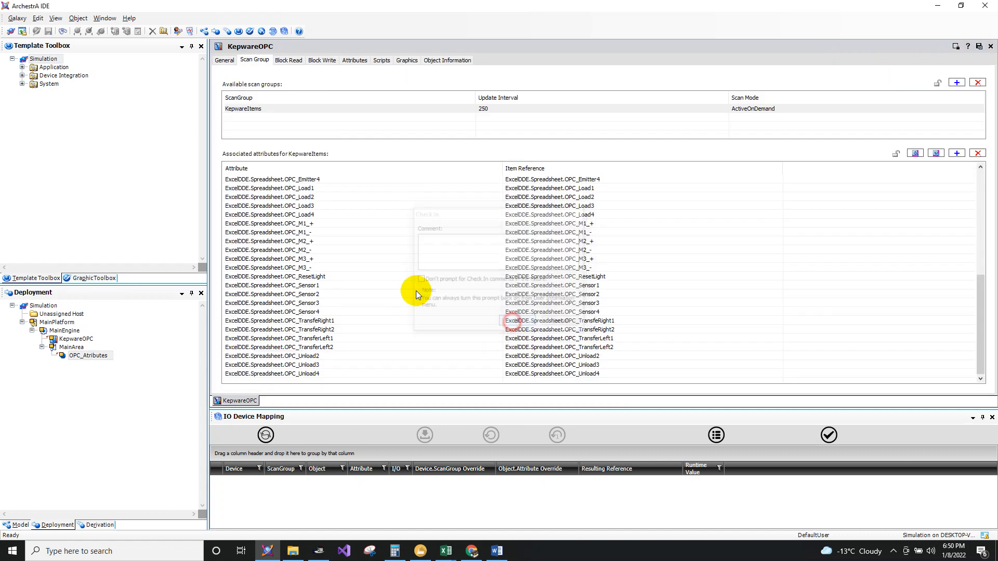
{"action": "left_click", "coordinate": [990, 46]}
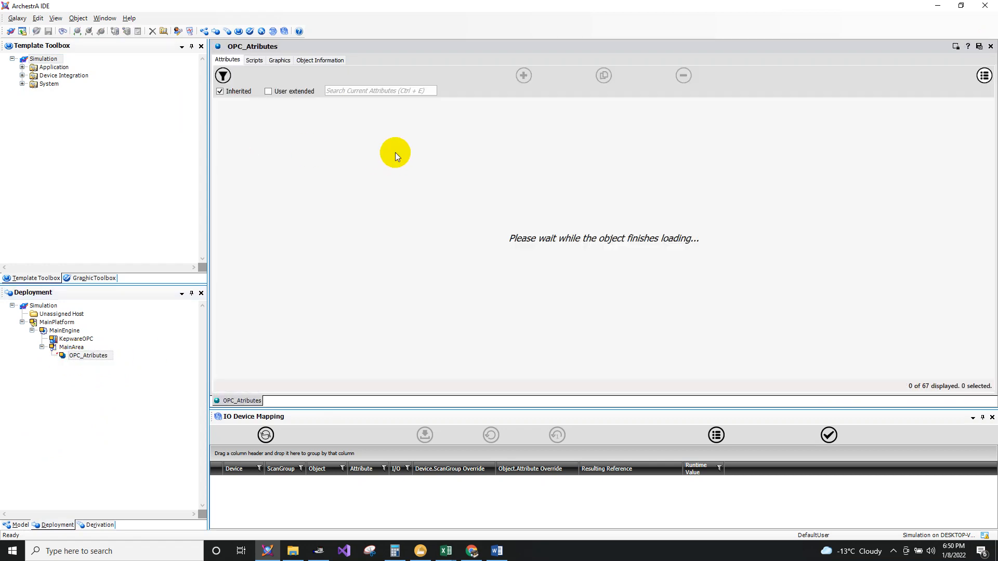
Step: Reopen OPC_Atributes and duplicate the Motor_RPM attribute, naming the copy Motor_AnalogValue
{"action": "left_click", "coordinate": [243, 109]}
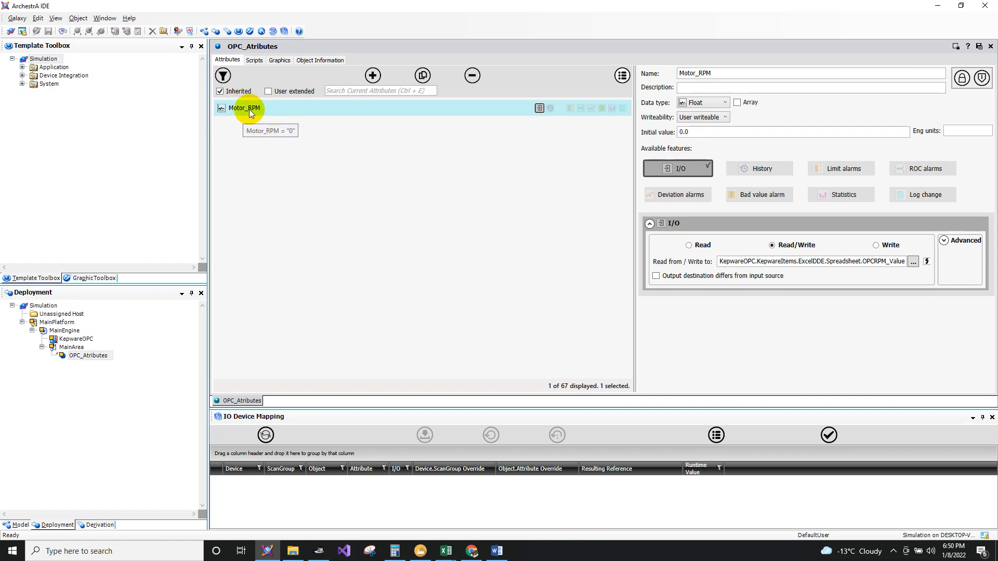
{"action": "left_click", "coordinate": [423, 77]}
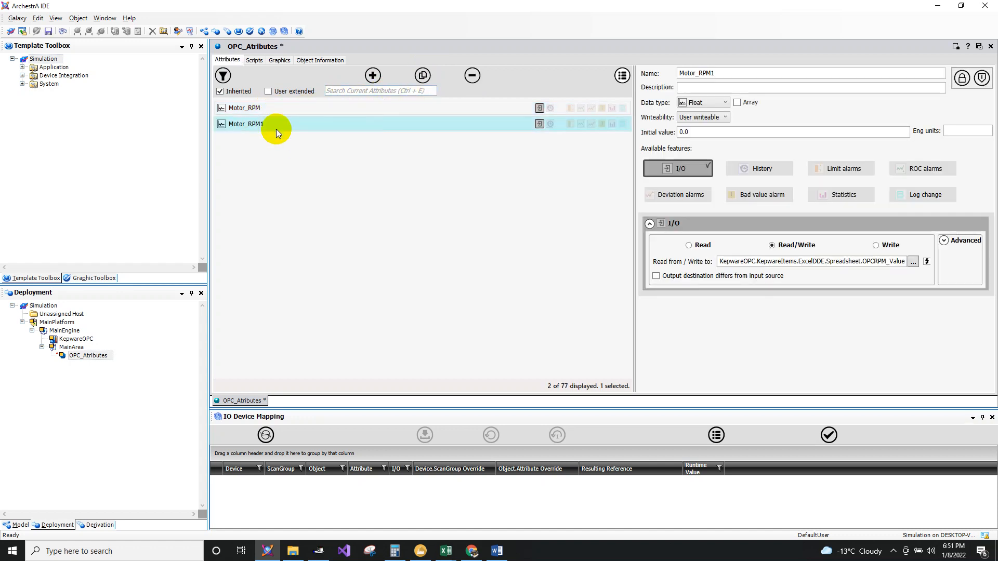
{"action": "left_click_drag", "start_coordinate": [717, 74], "coordinate": [699, 77]}
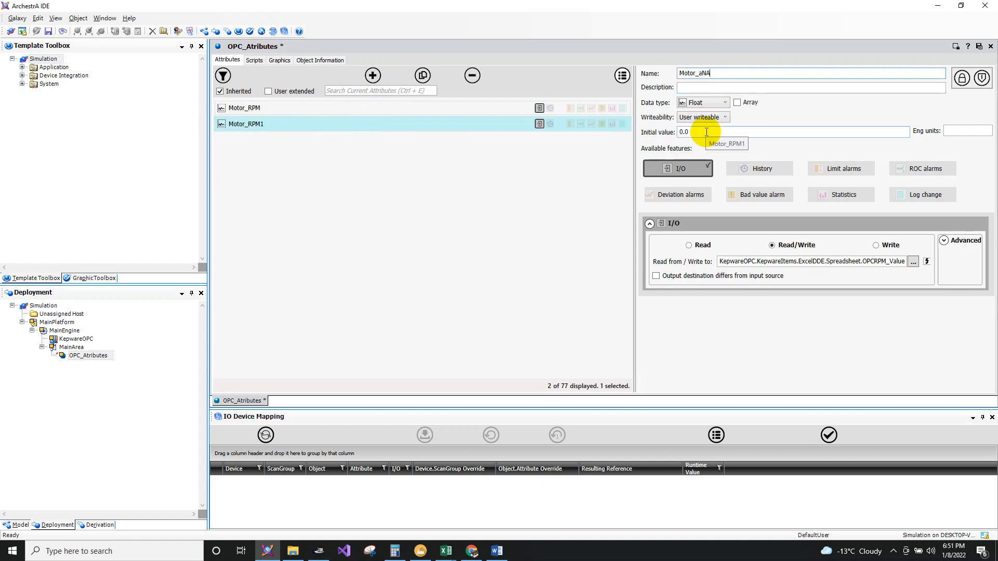
{"action": "type", "text": "AnalogValue"}
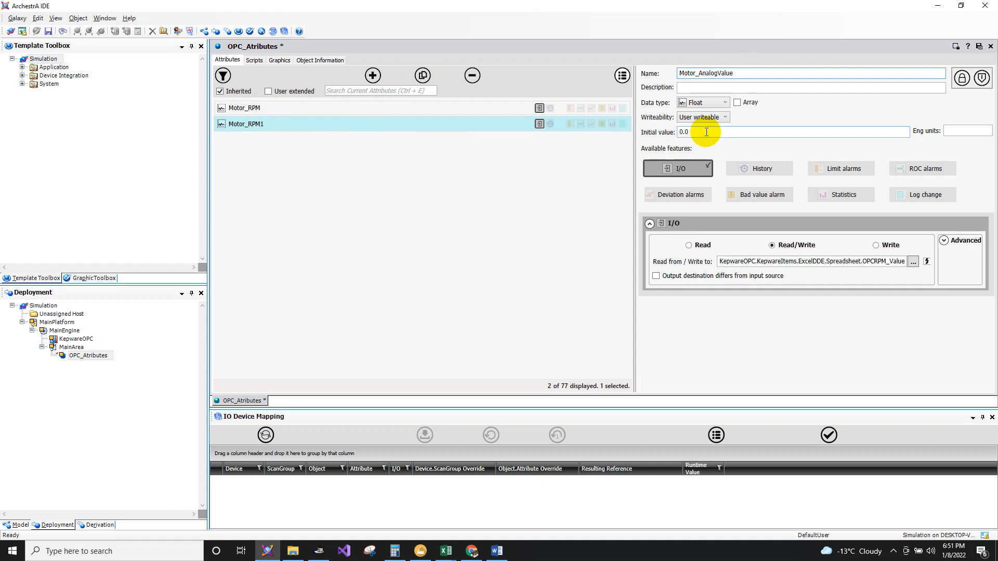
{"action": "left_click", "coordinate": [812, 391]}
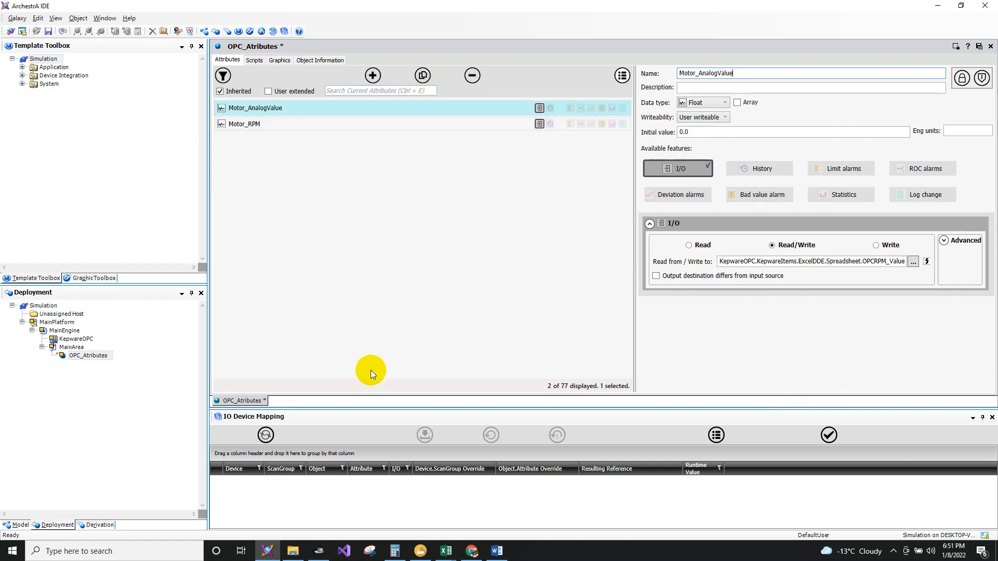
Step: Duplicate Motor_AnalogValue, rename the copy Sensor_Infeed and set its data type to Boolean
{"action": "left_click", "coordinate": [421, 77]}
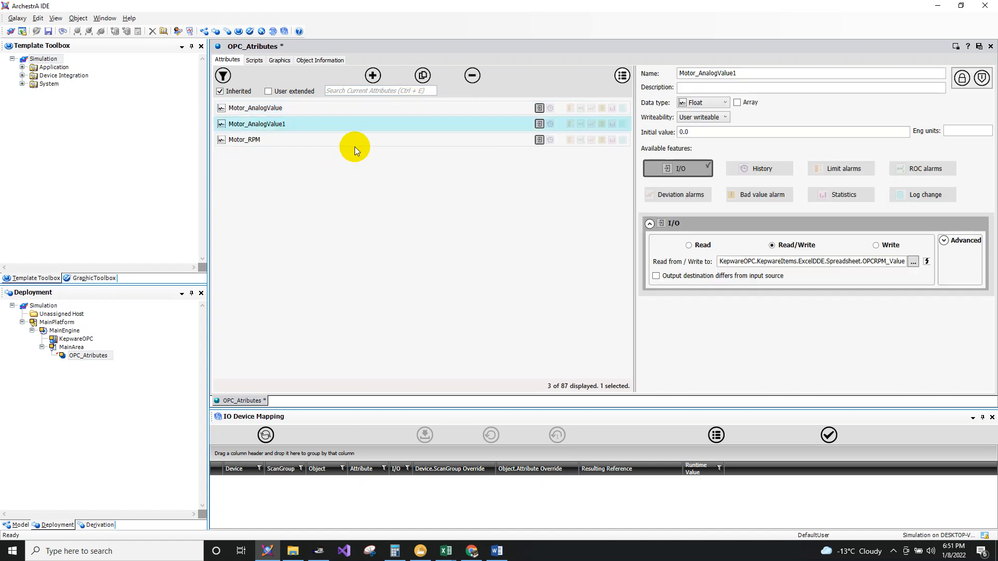
{"action": "double_click", "coordinate": [739, 73]}
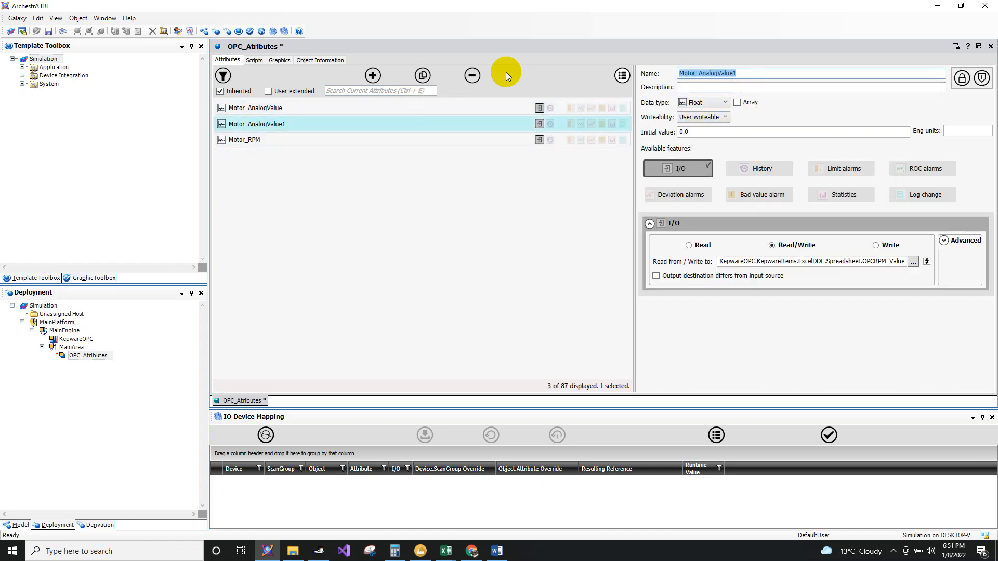
{"action": "type", "text": "Sensor_Infeed"}
{"action": "left_click", "coordinate": [704, 102]}
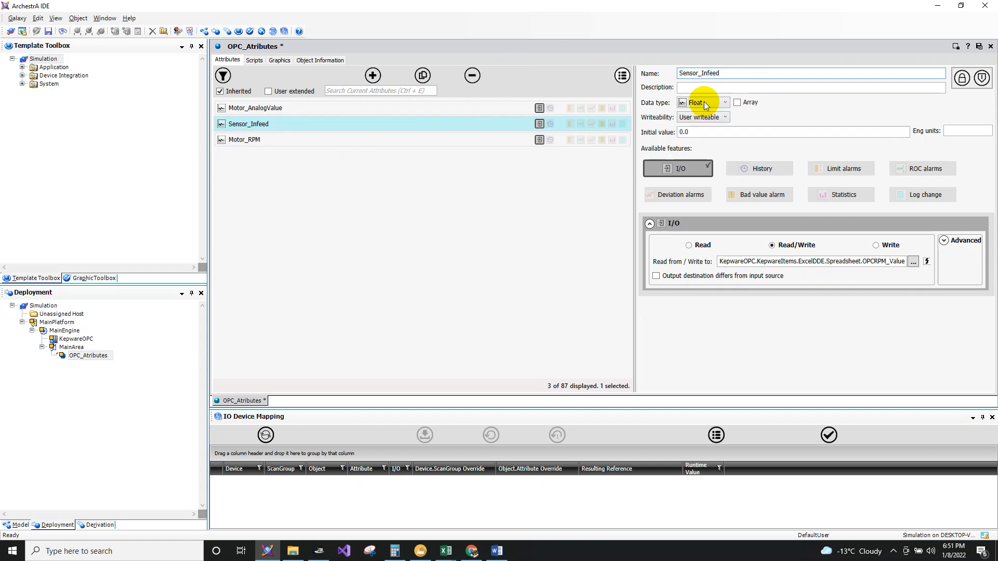
{"action": "left_click", "coordinate": [700, 102]}
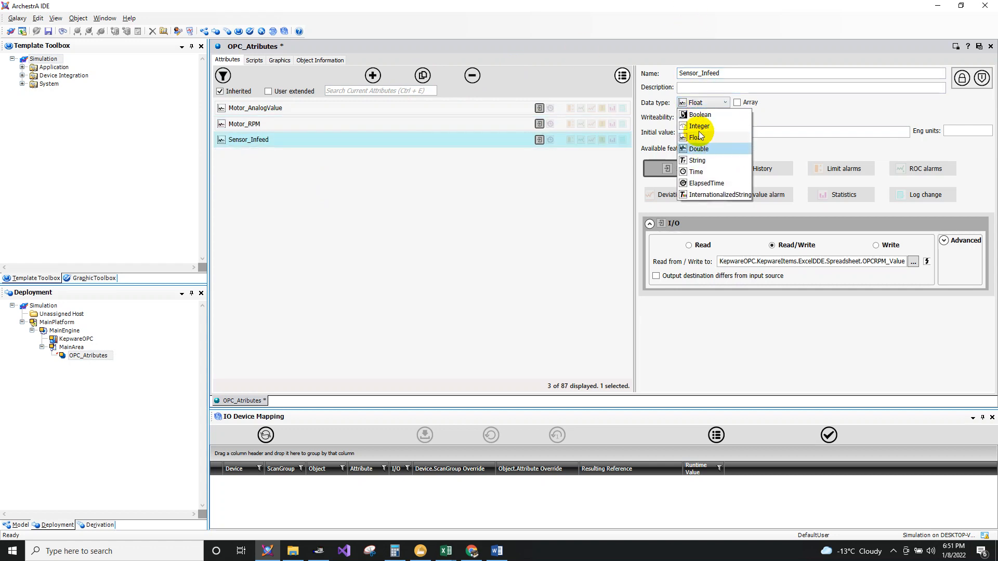
{"action": "left_click", "coordinate": [699, 117]}
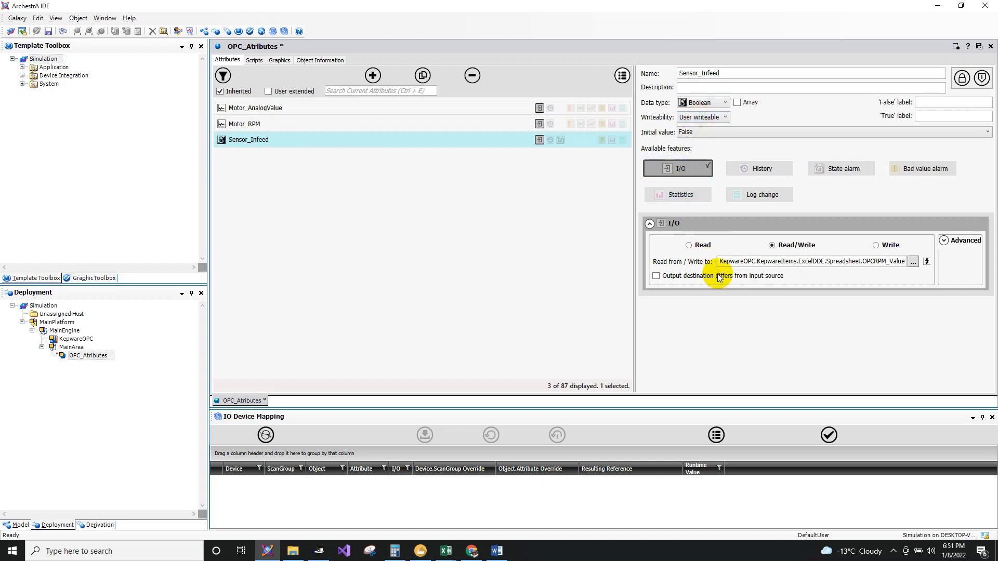
Step: Link Sensor_Infeed's read/write reference to the KepwareOPC attribute KepwareItems.ExcelDDE.Spreadsheet.OPC_Sensor1
{"action": "left_click", "coordinate": [914, 262]}
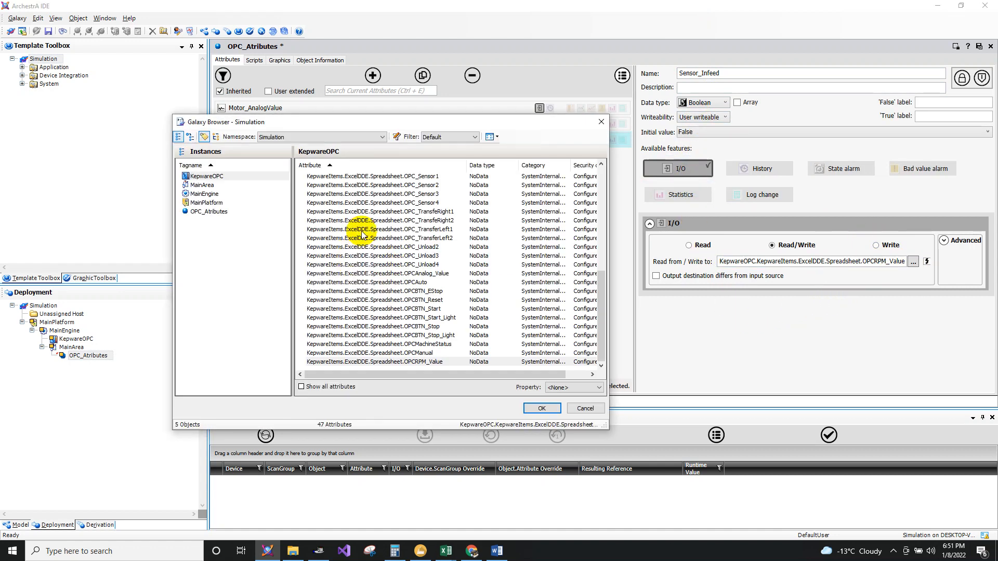
{"action": "scroll", "coordinate": [354, 286], "scroll_direction": "up", "scroll_amount": 5}
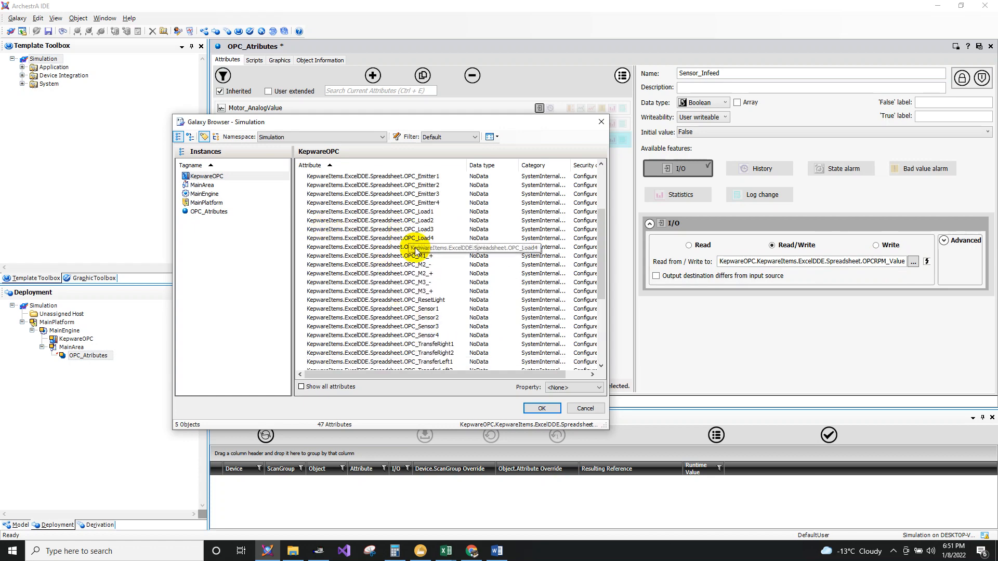
{"action": "double_click", "coordinate": [419, 309]}
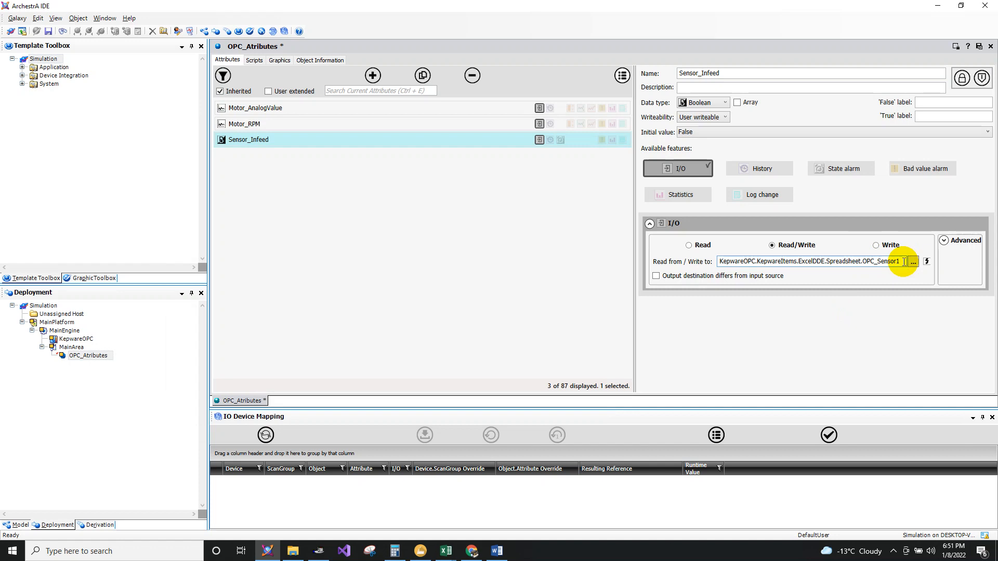
{"action": "left_click_drag", "start_coordinate": [885, 262], "coordinate": [679, 253]}
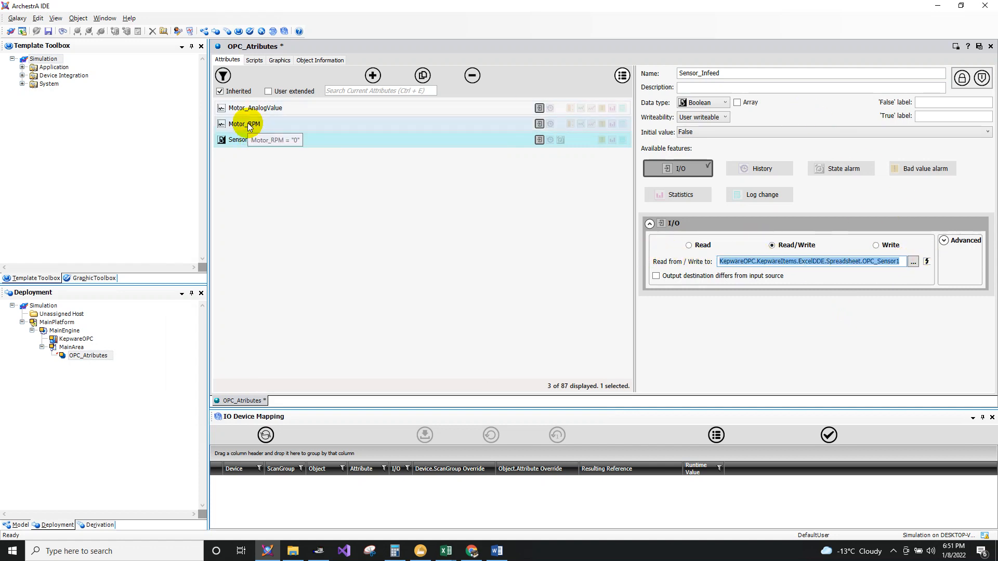
Step: Link Motor_AnalogValue's read/write reference to KepwareItems.ExcelDDE.Spreadsheet.OPCAnalog_Value in KepwareOPC, and return to the Sensor_Infeed attribute
{"action": "left_click", "coordinate": [248, 107]}
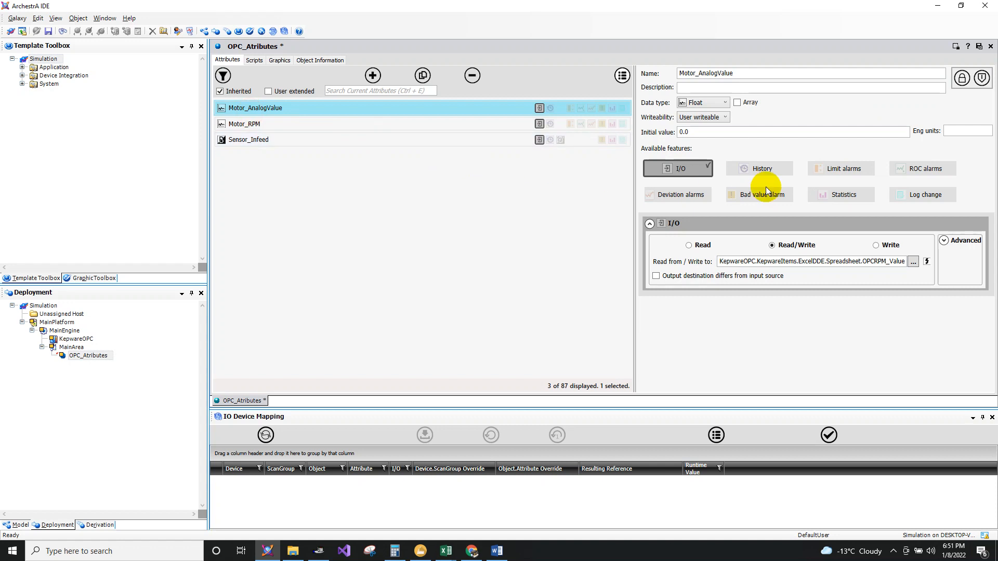
{"action": "left_click", "coordinate": [914, 263]}
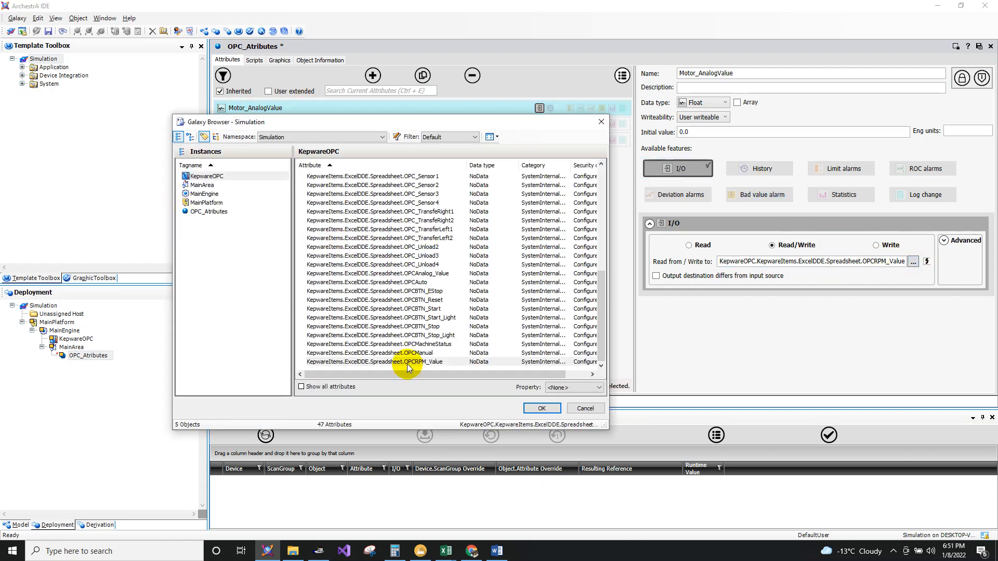
{"action": "double_click", "coordinate": [407, 274]}
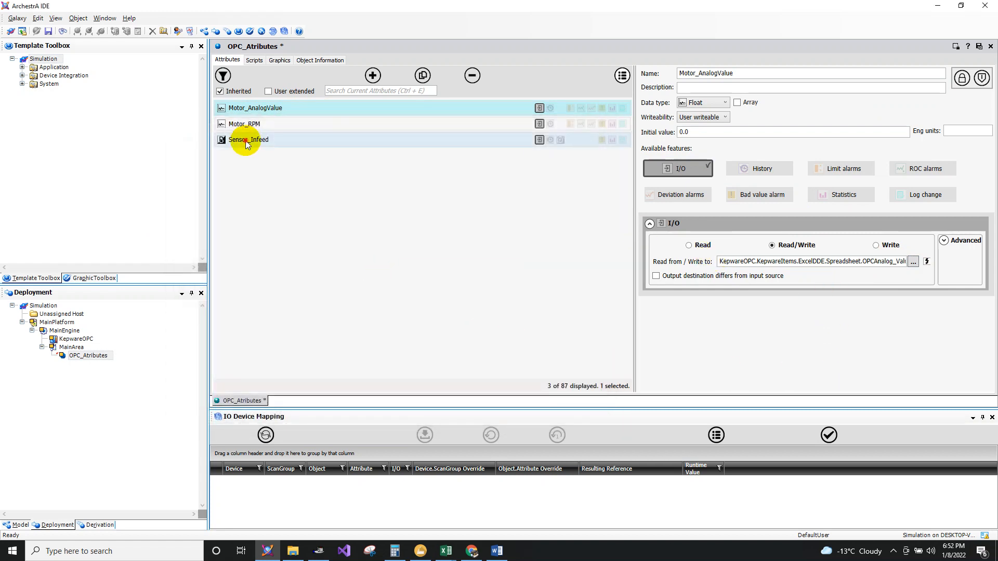
{"action": "left_click", "coordinate": [246, 142]}
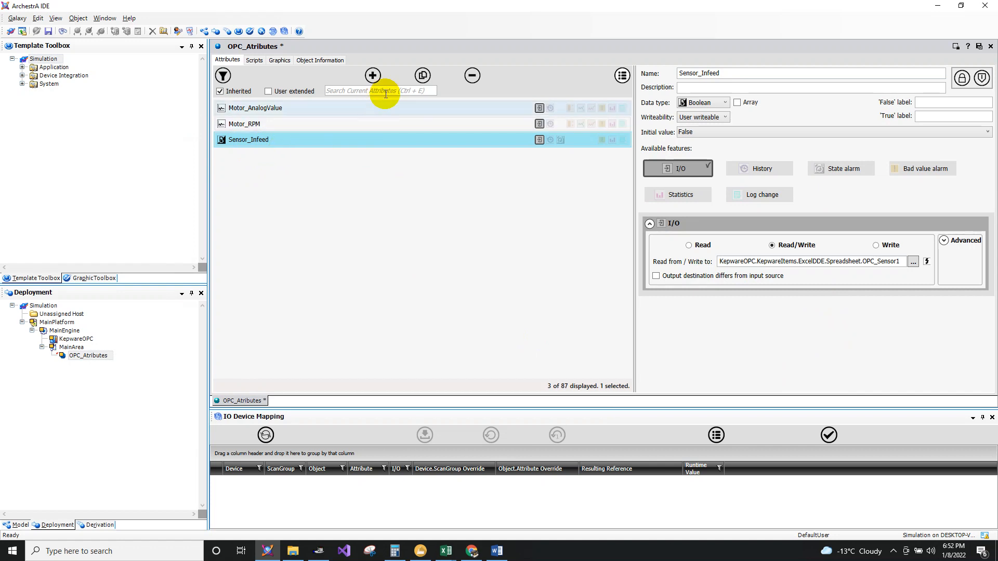
Step: Duplicate Sensor_Infeed as Sensor_Outfeed and link the copy to KepwareOPC's KepwareItems.ExcelDDE.Spreadsheet.OPC_Sensor2
{"action": "left_click", "coordinate": [411, 82]}
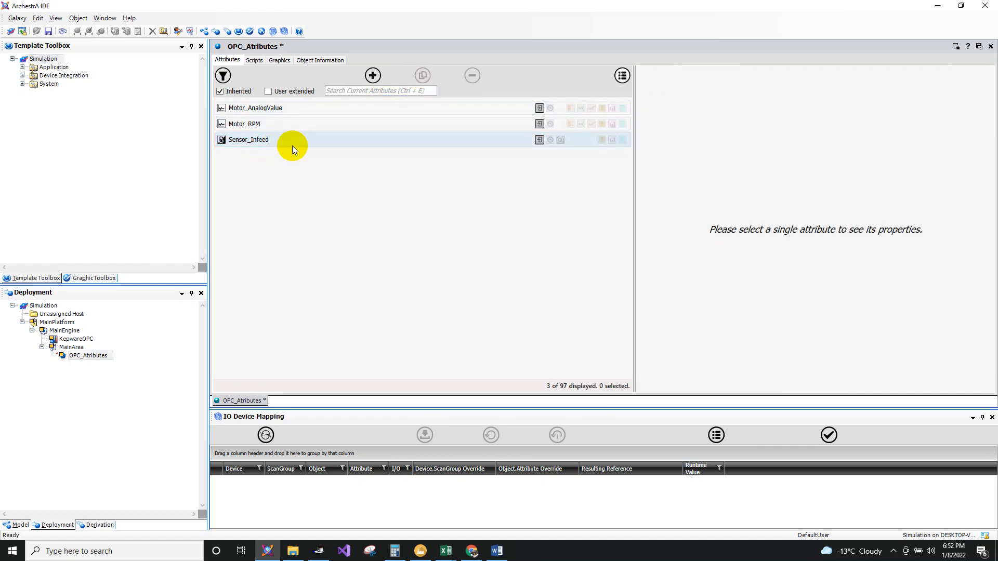
{"action": "mouse_move", "coordinate": [721, 73]}
{"action": "left_mouse_down"}
{"action": "mouse_move", "coordinate": [681, 74]}
{"action": "mouse_move", "coordinate": [703, 77]}
{"action": "left_mouse_up"}
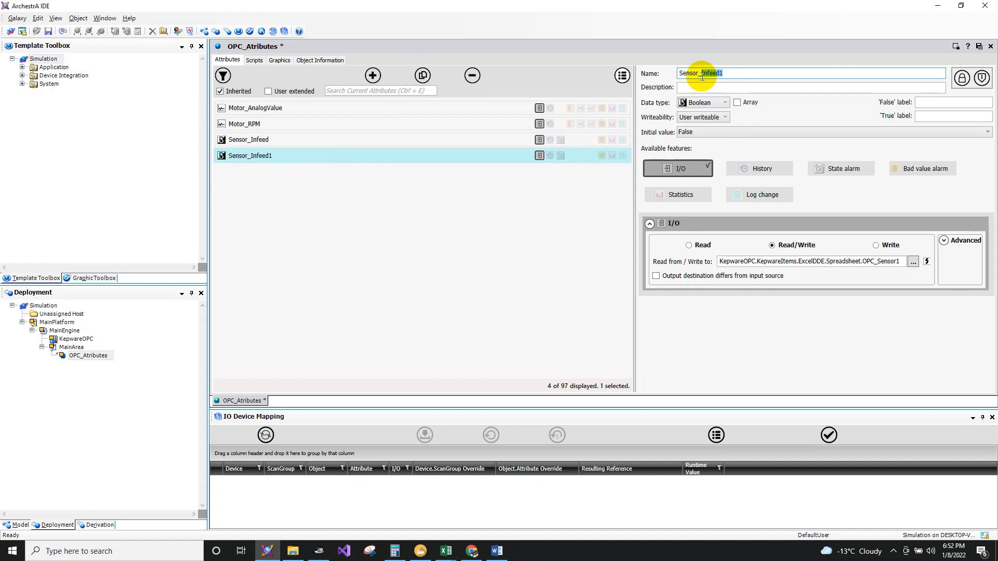
{"action": "type", "text": "Out"}
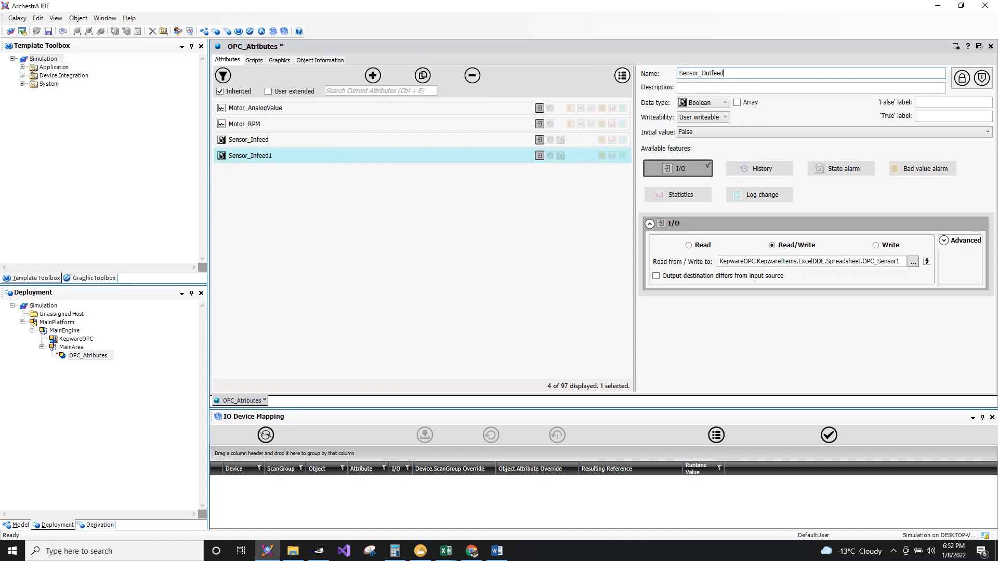
{"action": "left_click", "coordinate": [914, 262]}
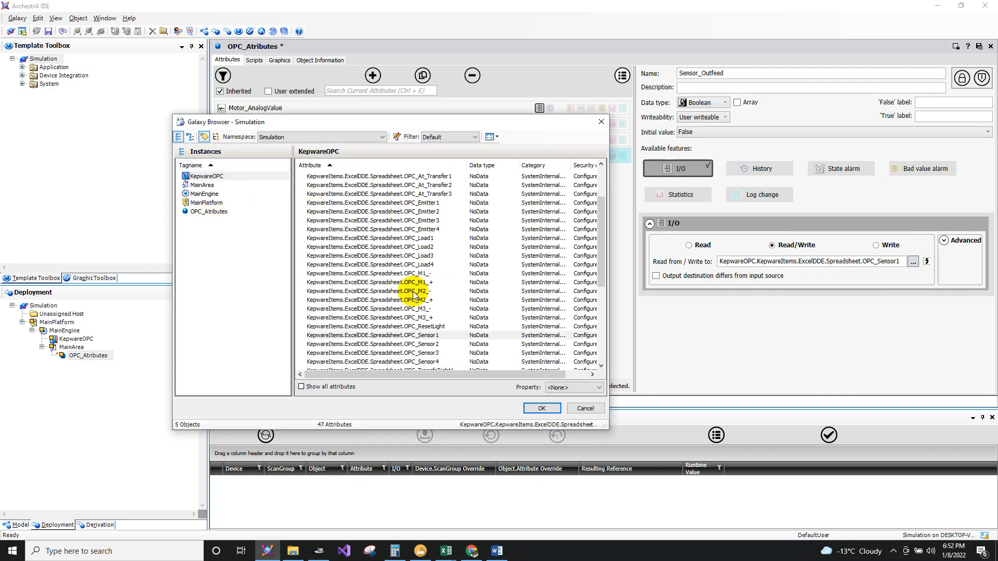
{"action": "scroll", "coordinate": [385, 333], "scroll_direction": "down", "scroll_amount": 5}
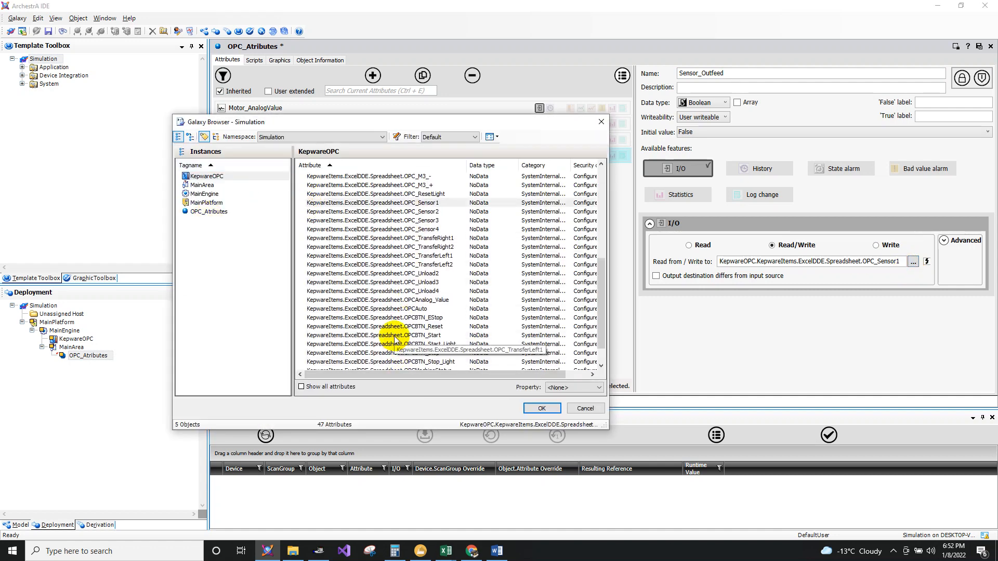
{"action": "scroll", "coordinate": [395, 338], "scroll_direction": "up", "scroll_amount": 3}
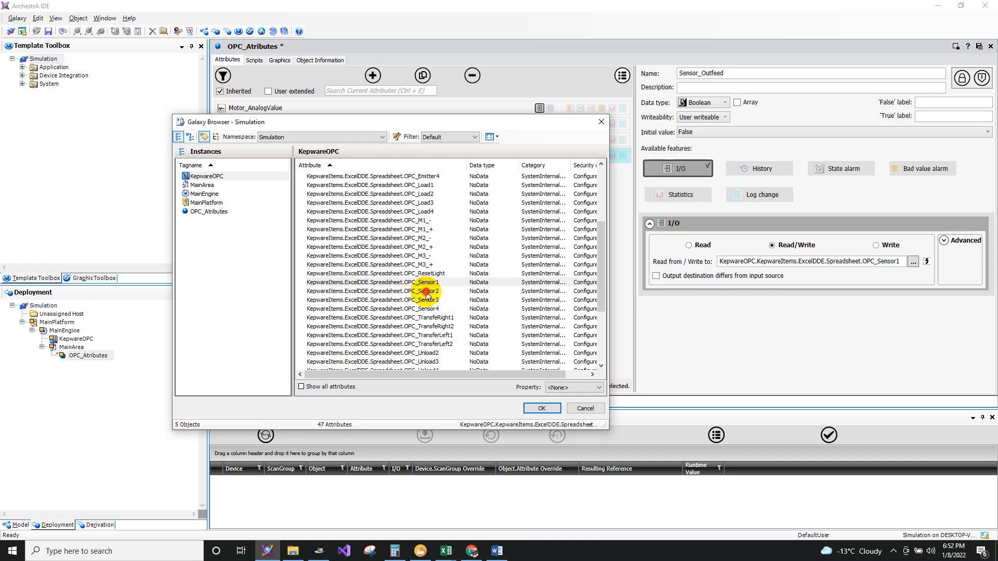
{"action": "double_click", "coordinate": [426, 291]}
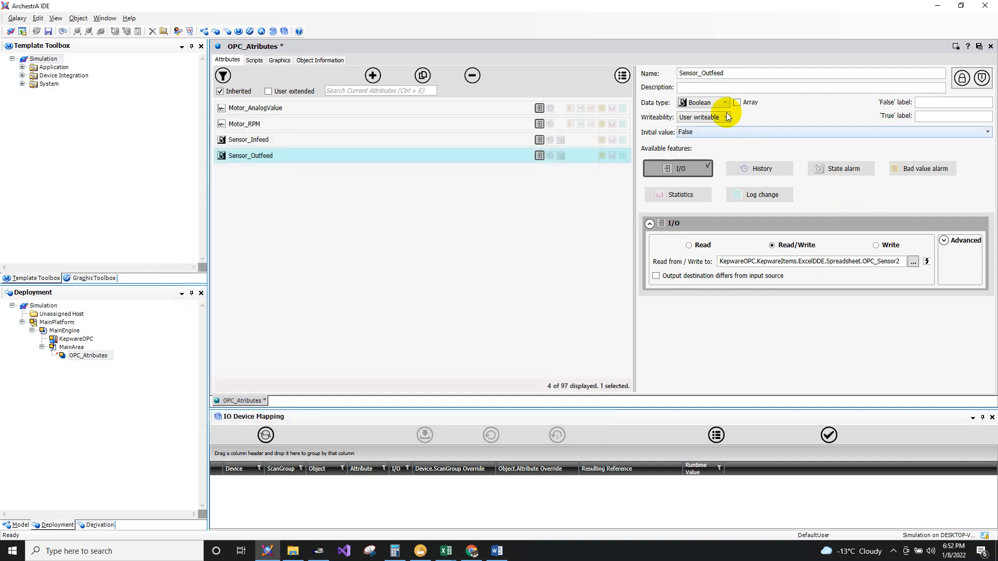
Step: Duplicate the Sensor_Outfeed attribute and rename the copy Sensor_Middle
{"action": "left_click", "coordinate": [416, 79]}
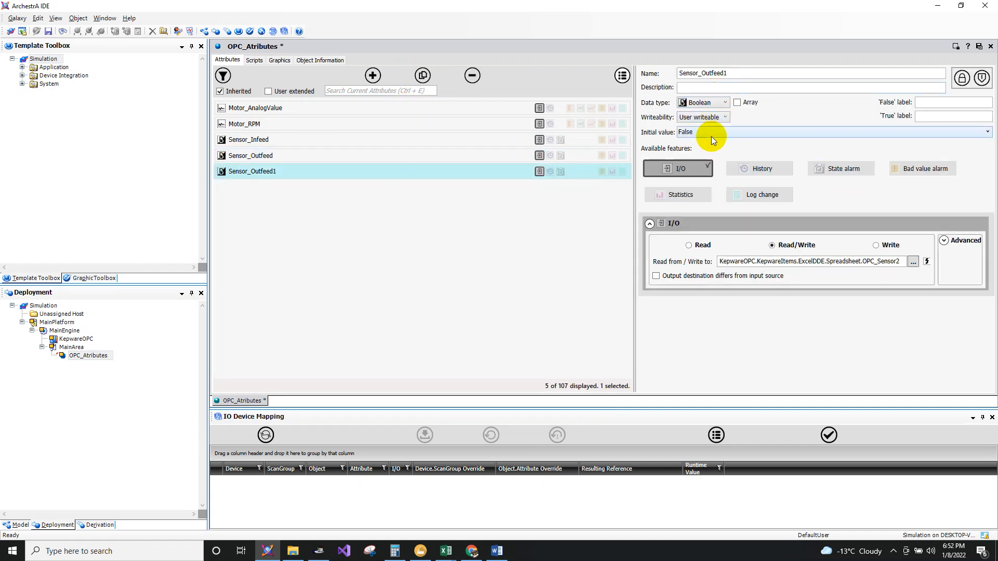
{"action": "left_click_drag", "start_coordinate": [728, 74], "coordinate": [700, 73]}
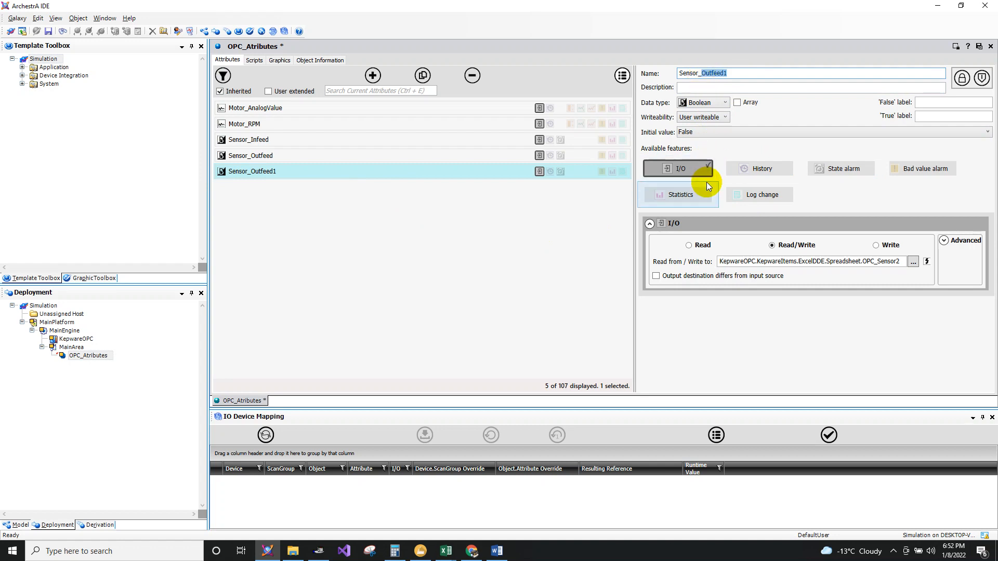
{"action": "type", "text": "Mid"}
{"action": "type", "text": "dle"}
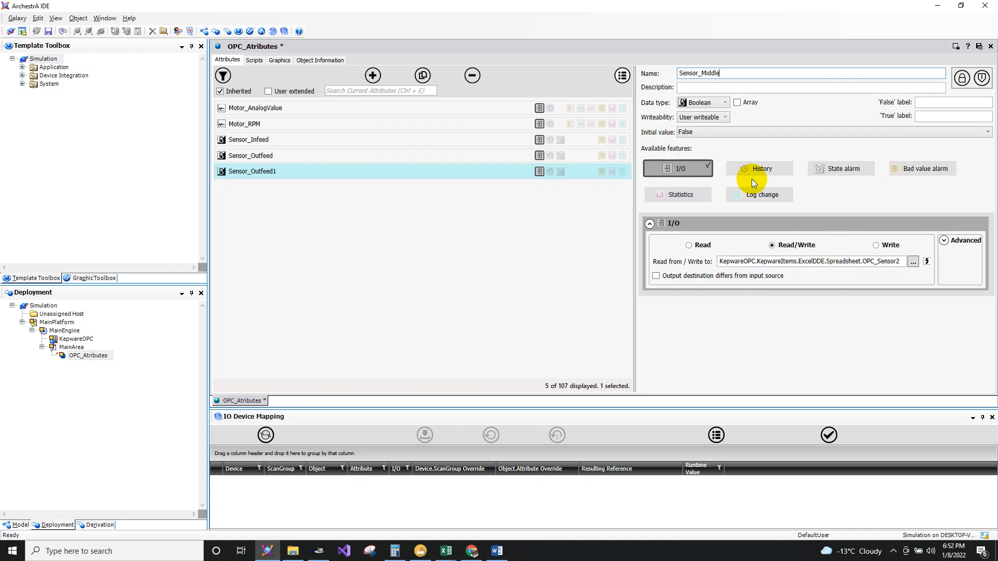
Step: Link Sensor_Middle's read/write reference to the KepwareOPC attribute KepwareItems.ExcelDDE.Spreadsheet.OPC_Sensor3
{"action": "left_click", "coordinate": [914, 261]}
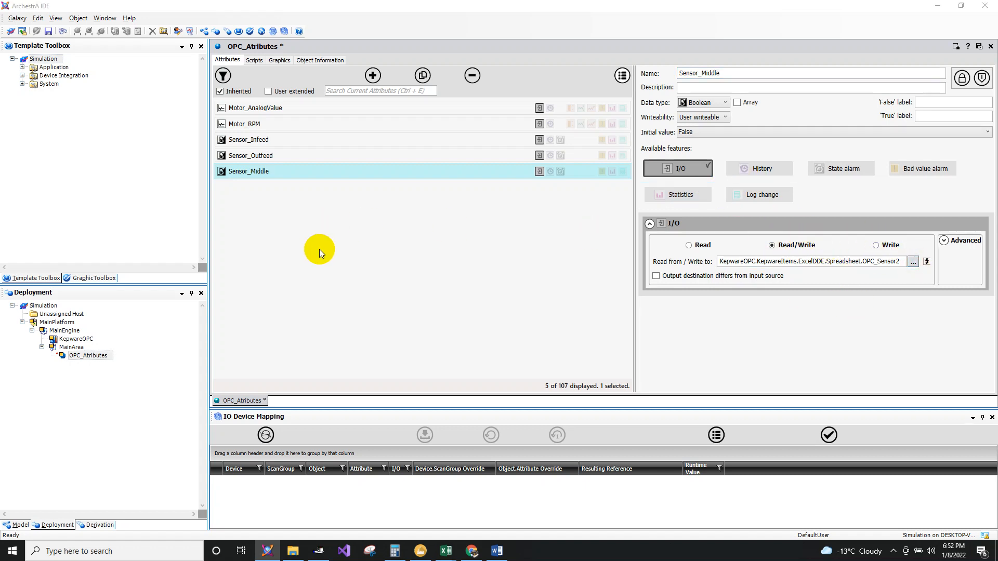
{"action": "scroll", "coordinate": [426, 285], "scroll_direction": "up", "scroll_amount": 2}
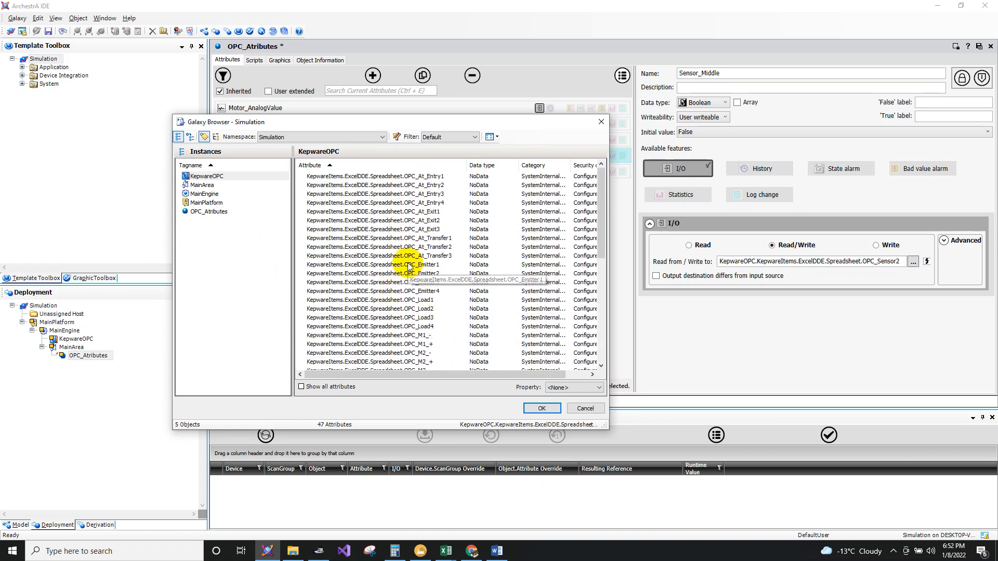
{"action": "scroll", "coordinate": [427, 325], "scroll_direction": "down", "scroll_amount": 6}
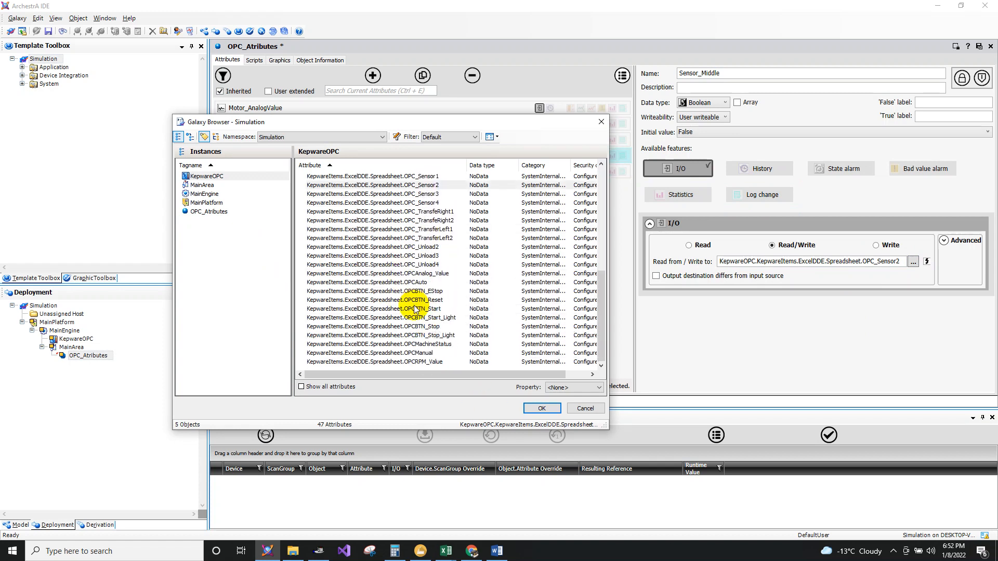
{"action": "scroll", "coordinate": [419, 315], "scroll_direction": "up", "scroll_amount": 6}
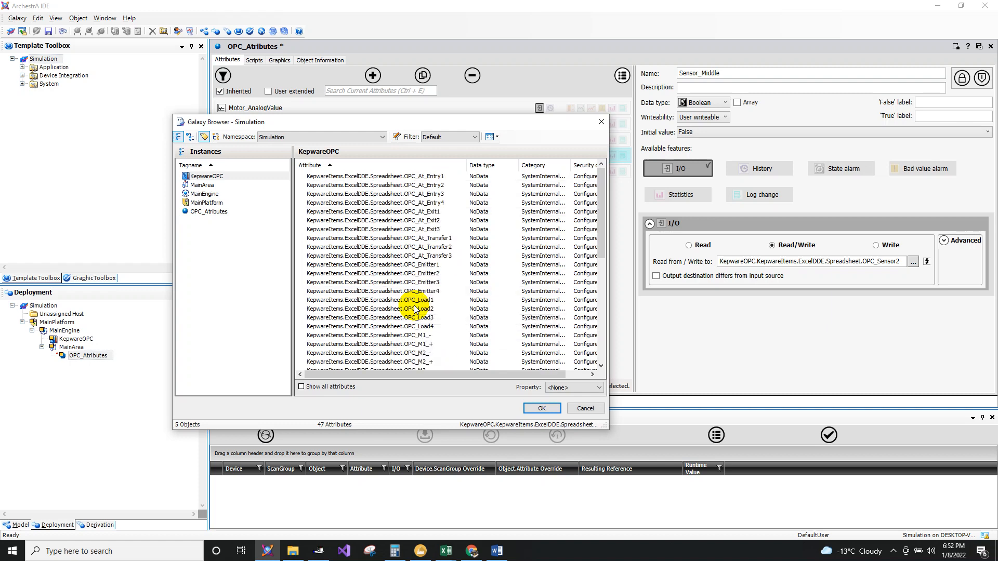
{"action": "scroll", "coordinate": [416, 311], "scroll_direction": "down", "scroll_amount": 6}
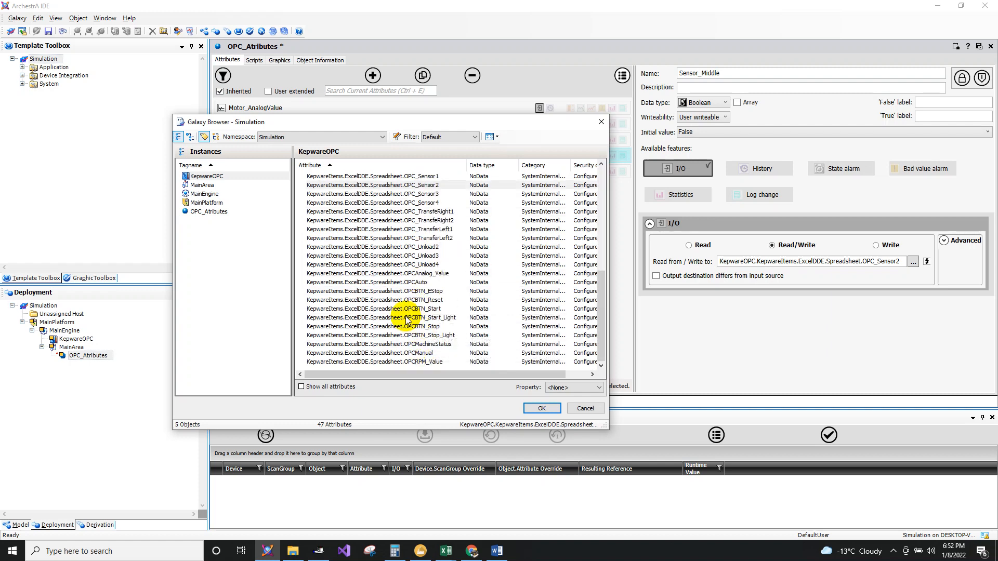
{"action": "scroll", "coordinate": [411, 328], "scroll_direction": "up", "scroll_amount": 2}
{"action": "double_click", "coordinate": [405, 247]}
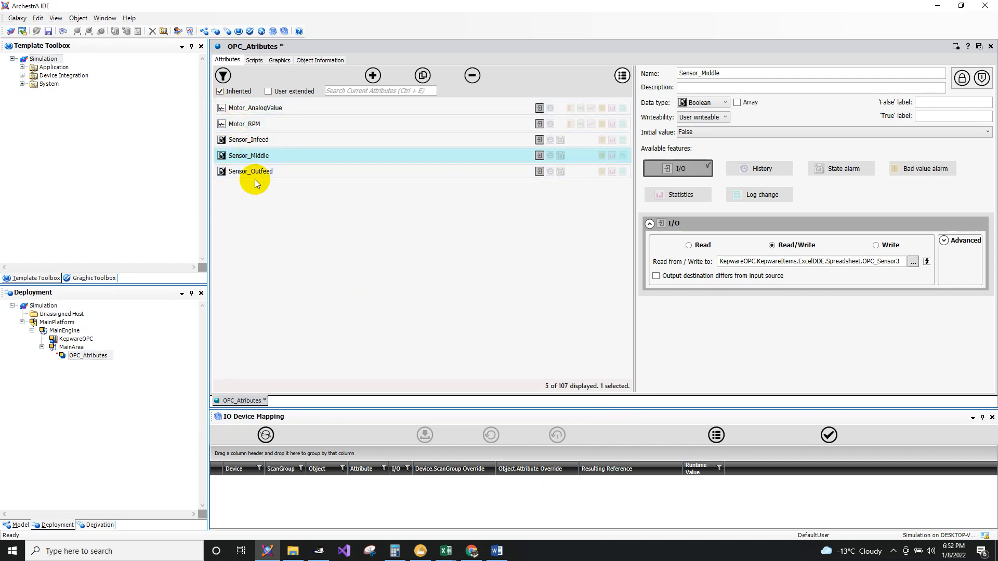
Step: Check the I/O references of the Motor_RPM, Motor_AnalogValue, Sensor_Outfeed, Sensor_Middle and Sensor_Infeed attributes one by one
{"action": "left_click", "coordinate": [257, 123]}
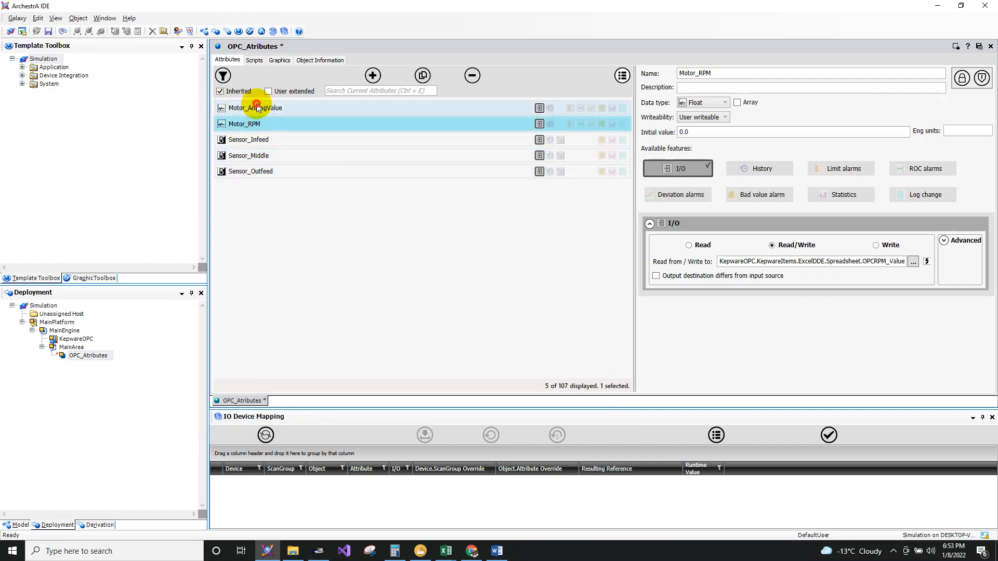
{"action": "left_click", "coordinate": [257, 107]}
{"action": "left_click", "coordinate": [255, 123]}
{"action": "left_click", "coordinate": [263, 173]}
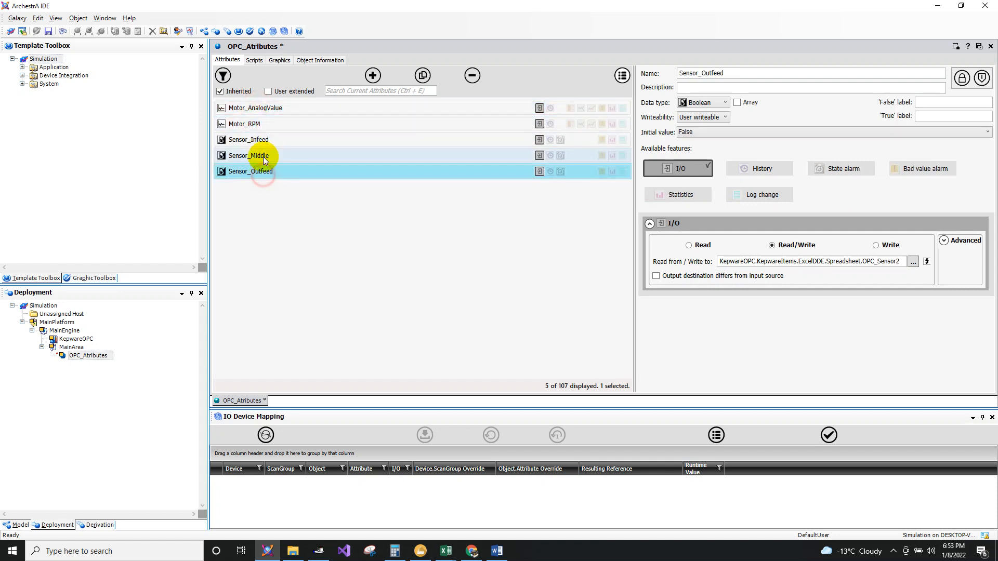
{"action": "left_click", "coordinate": [263, 156]}
{"action": "left_click", "coordinate": [272, 145]}
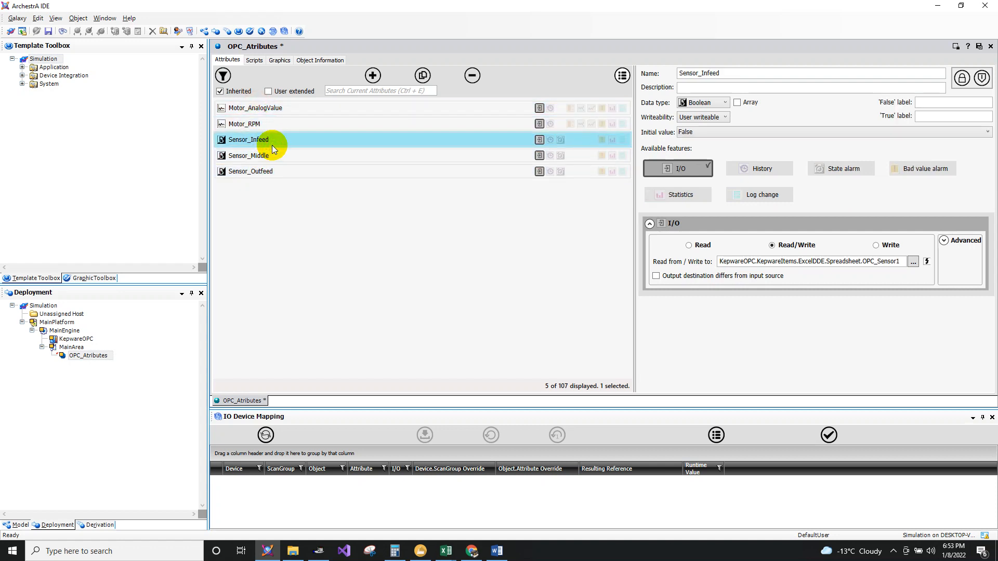
Step: Enable the History feature for the Motor_AnalogValue and Motor_RPM attributes
{"action": "left_click", "coordinate": [276, 114]}
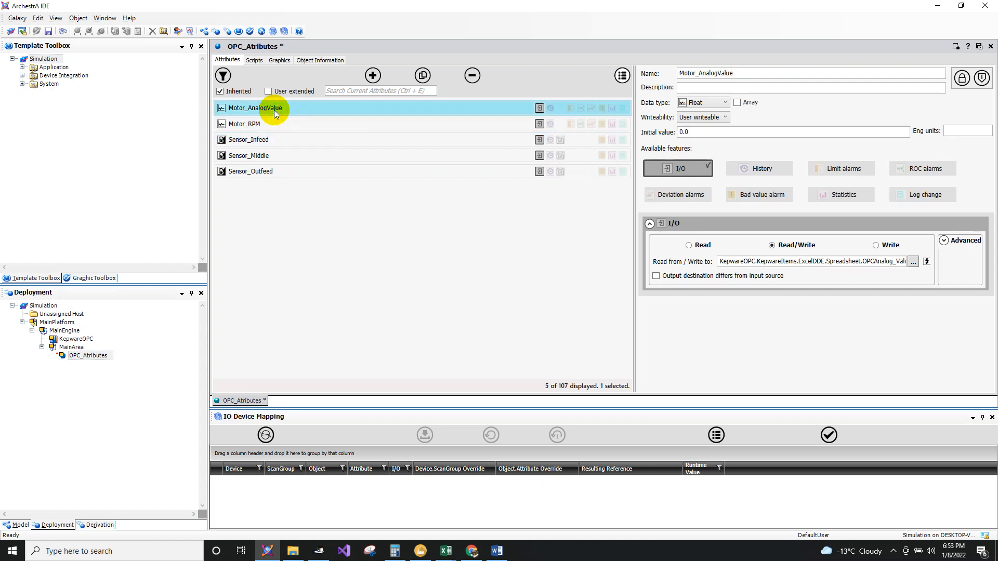
{"action": "left_click", "coordinate": [759, 170]}
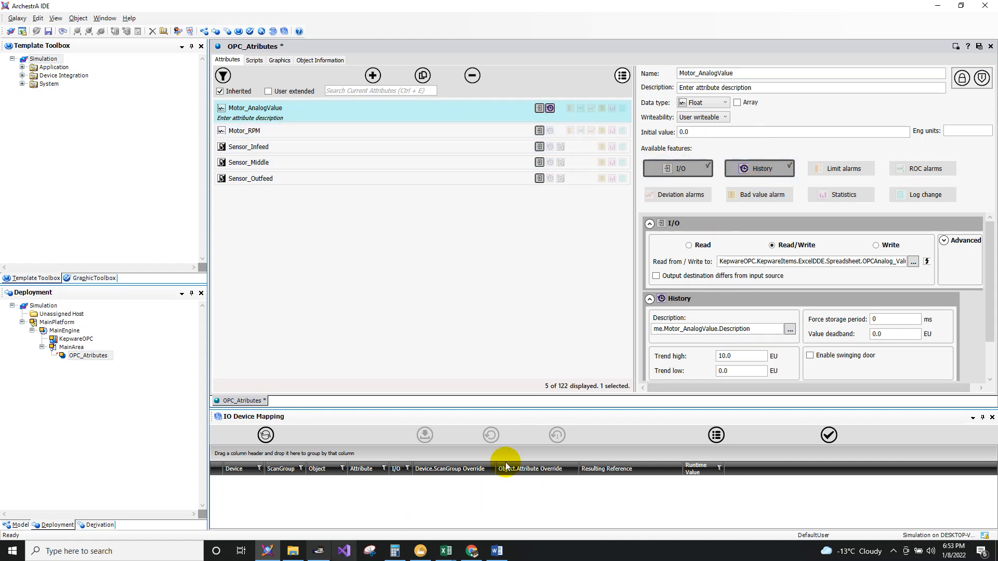
{"action": "left_click", "coordinate": [291, 130]}
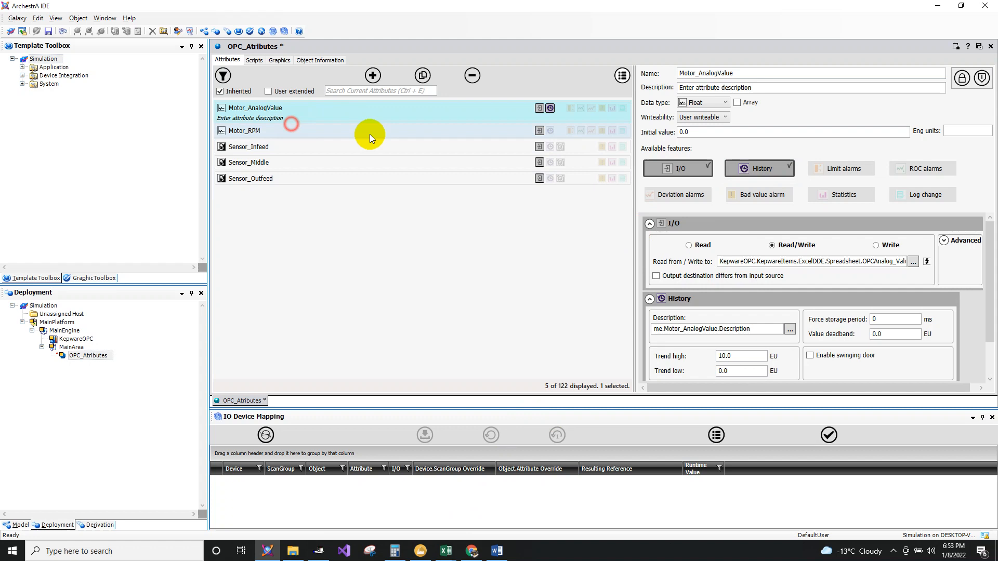
{"action": "left_click", "coordinate": [774, 175]}
Step: Enable the History feature for the Sensor_Infeed and Sensor_Middle attributes
{"action": "left_click", "coordinate": [390, 151]}
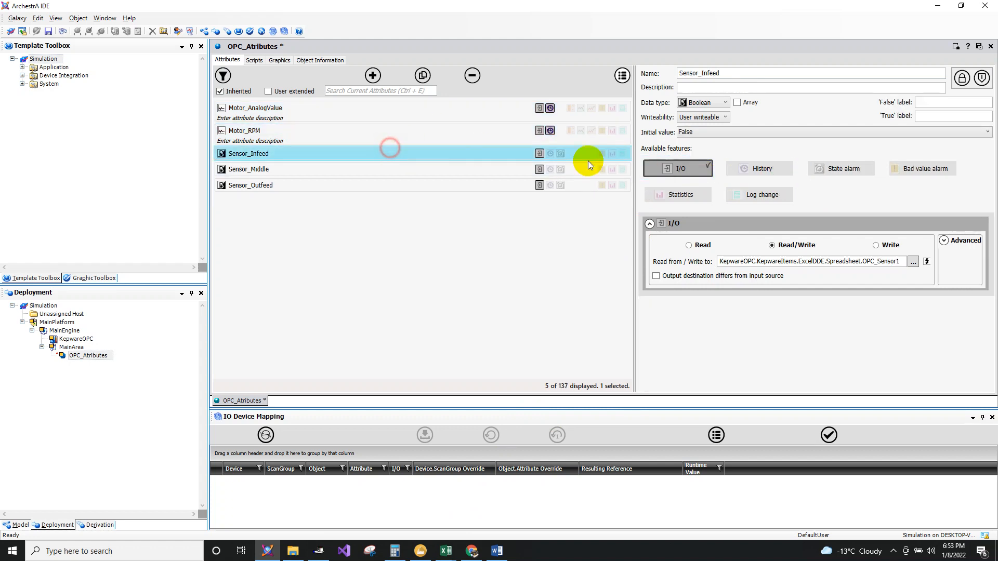
{"action": "left_click", "coordinate": [783, 173]}
{"action": "left_click", "coordinate": [352, 191]}
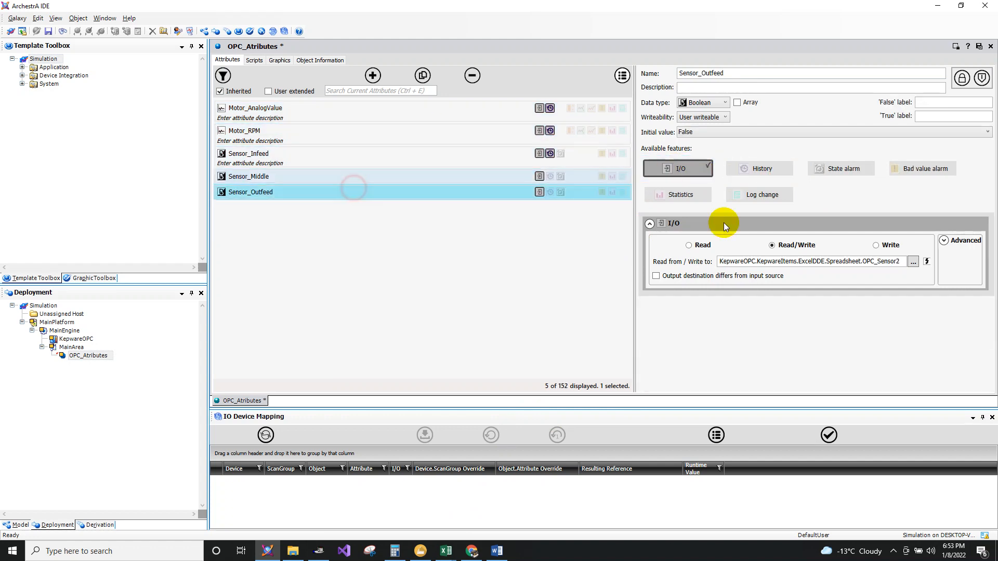
{"action": "left_click", "coordinate": [327, 177]}
{"action": "left_click", "coordinate": [751, 173]}
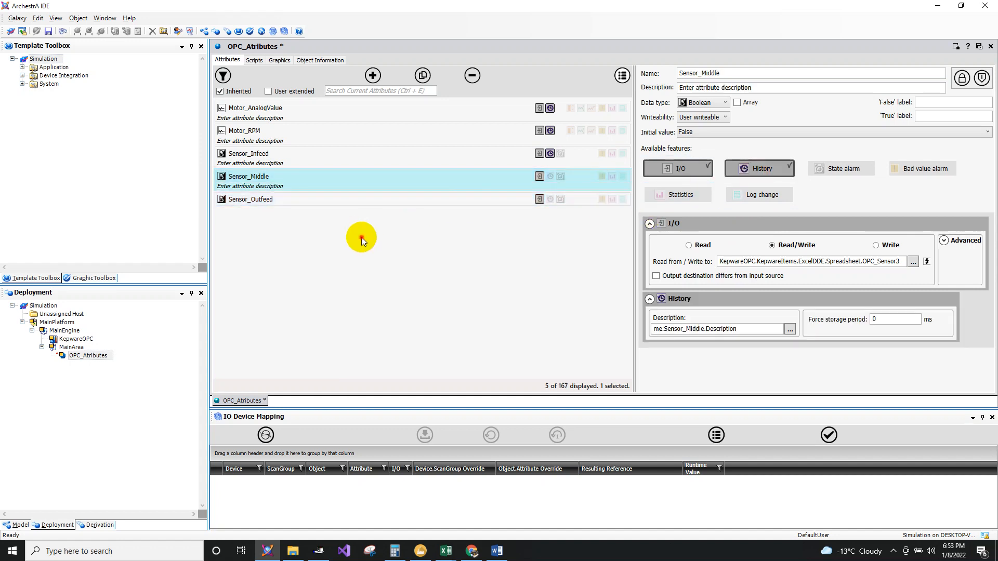
Step: Open the Sensor_Outfeed attribute, and save, close and check in OPC_Atributes without a comment
{"action": "left_click", "coordinate": [266, 199]}
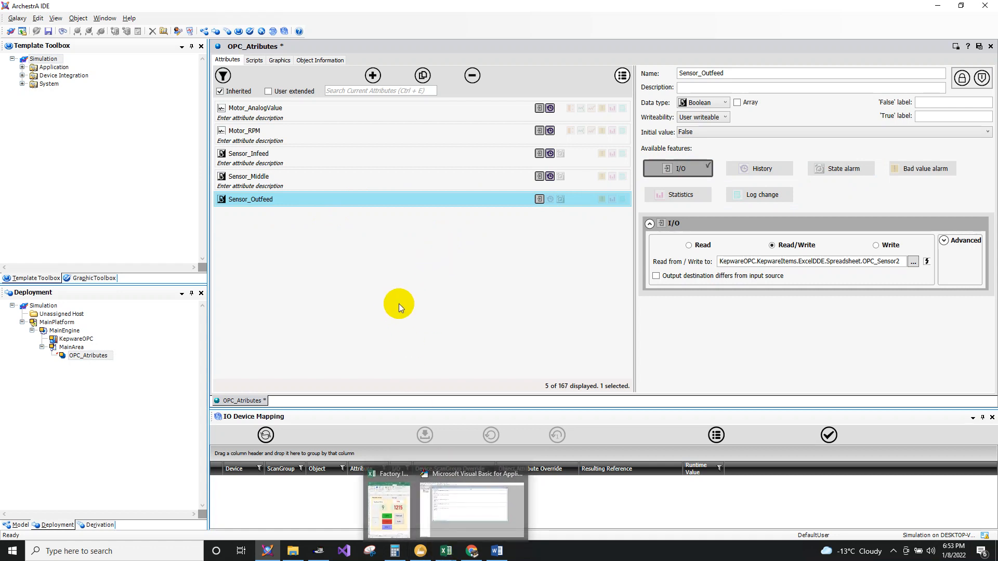
{"action": "left_click", "coordinate": [979, 47]}
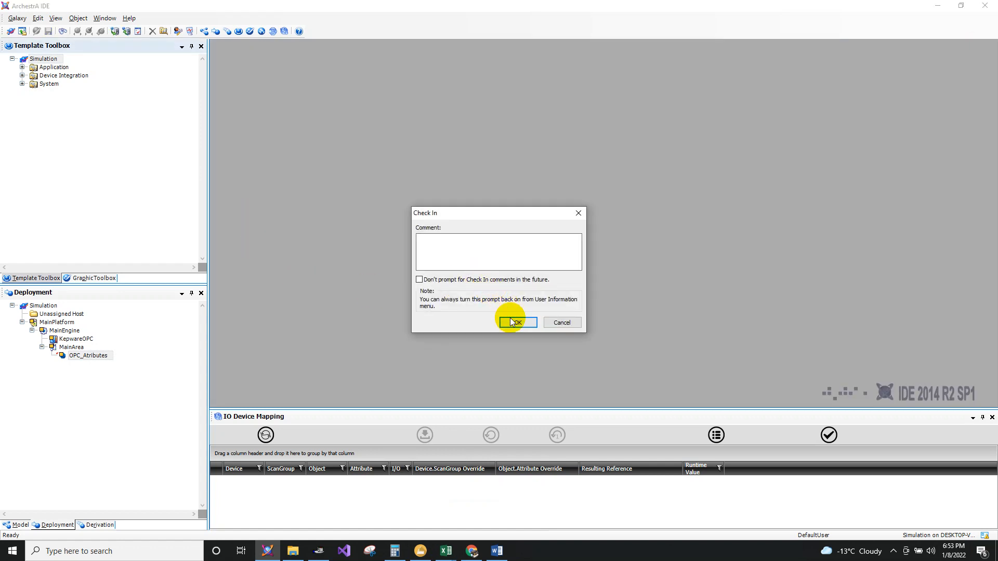
{"action": "left_click", "coordinate": [512, 319]}
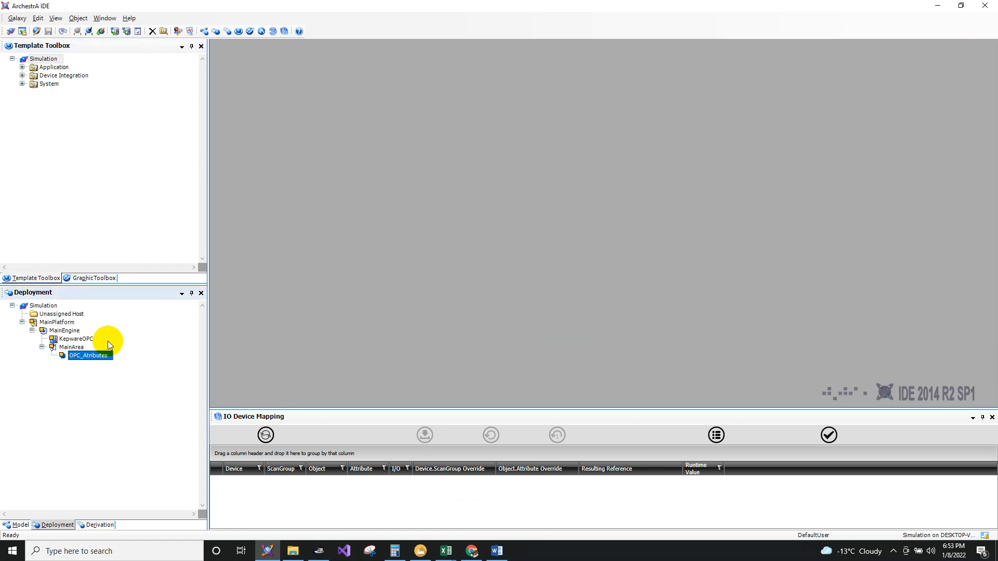
Step: Switch to the Word outline and insert an empty numbered item after "How to add attributes on your user defined object."
{"action": "left_click", "coordinate": [447, 552]}
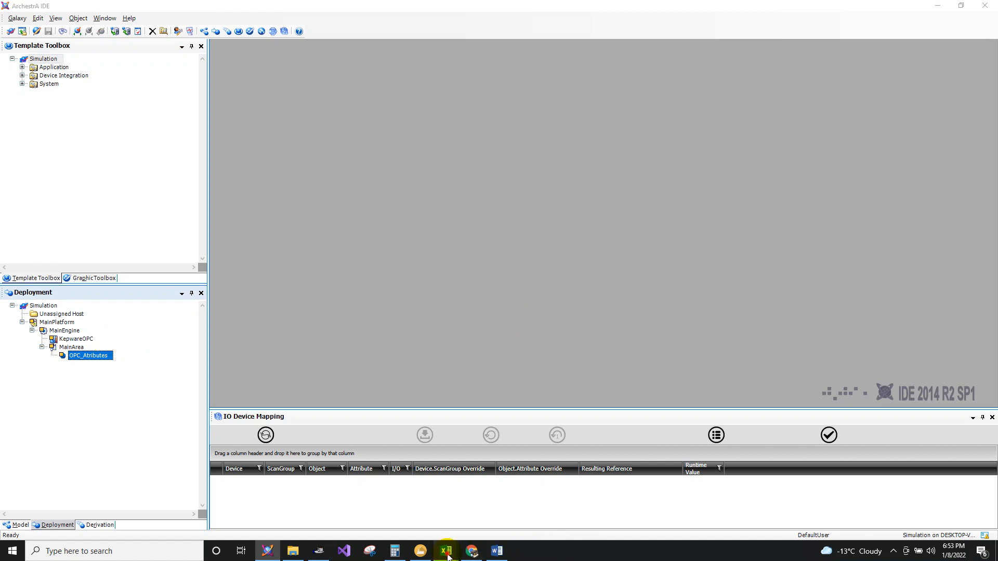
{"action": "left_click", "coordinate": [496, 551]}
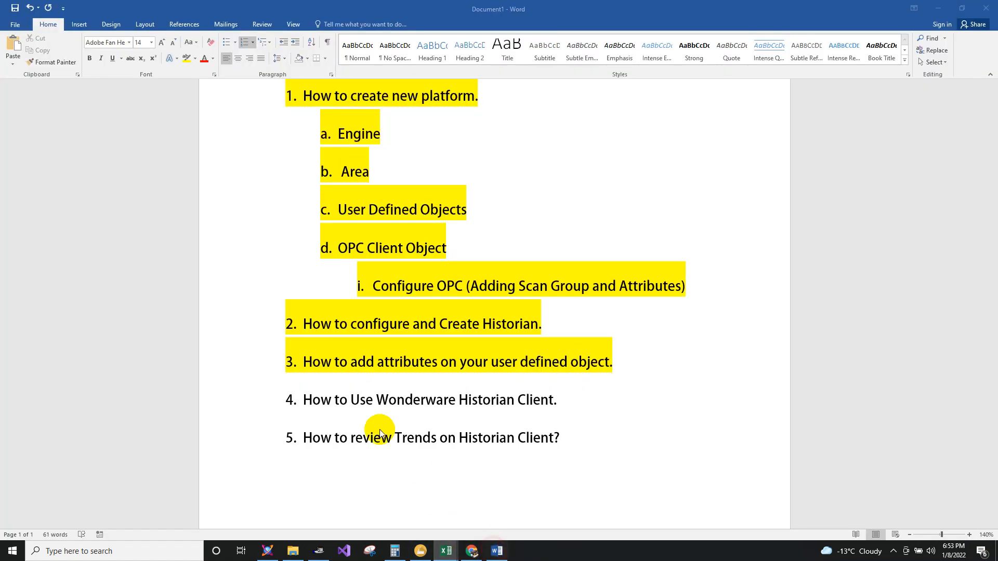
{"action": "left_click", "coordinate": [291, 401]}
{"action": "left_click", "coordinate": [411, 446]}
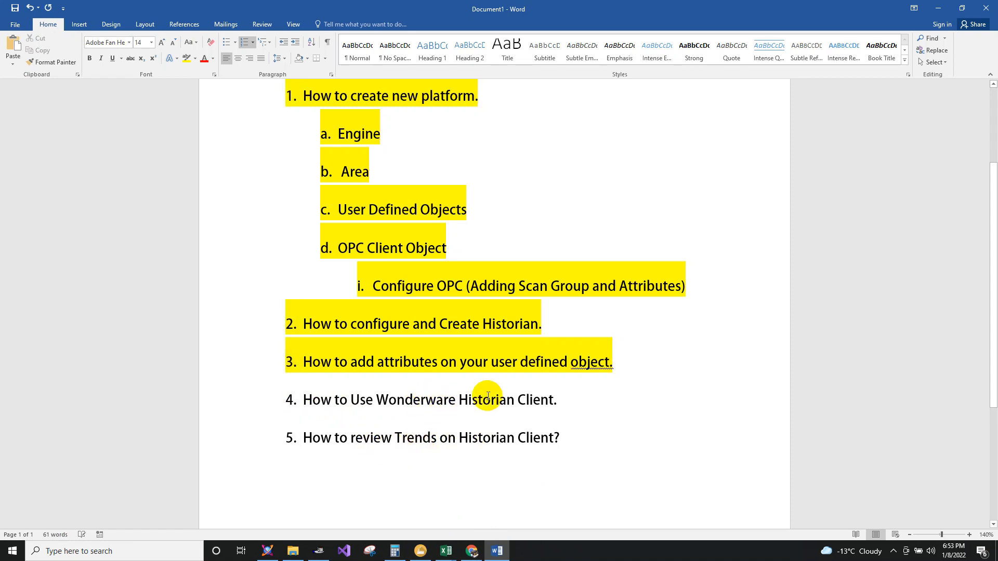
{"action": "left_click", "coordinate": [627, 358]}
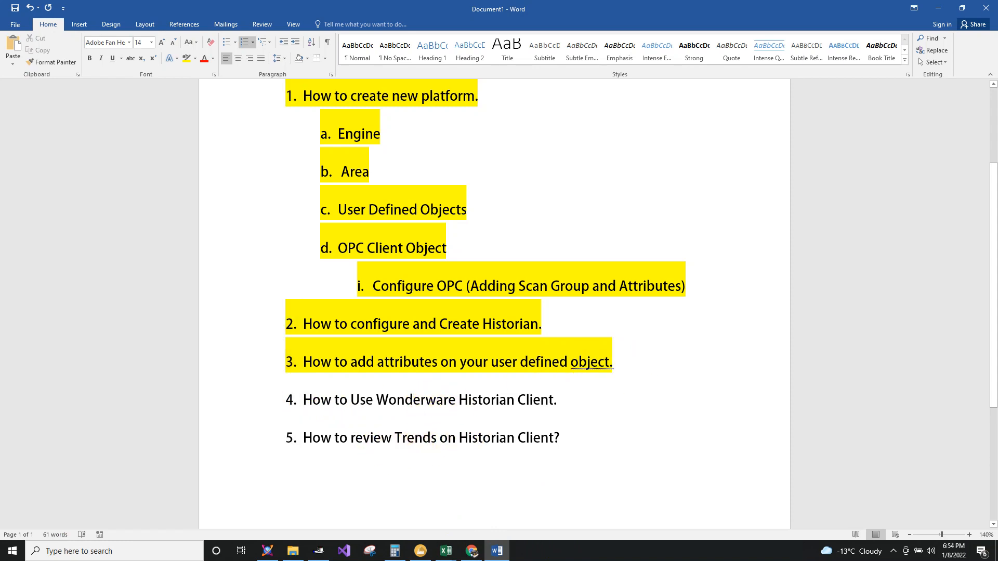
{"action": "key", "text": "Return"}
{"action": "left_click", "coordinate": [650, 402]}
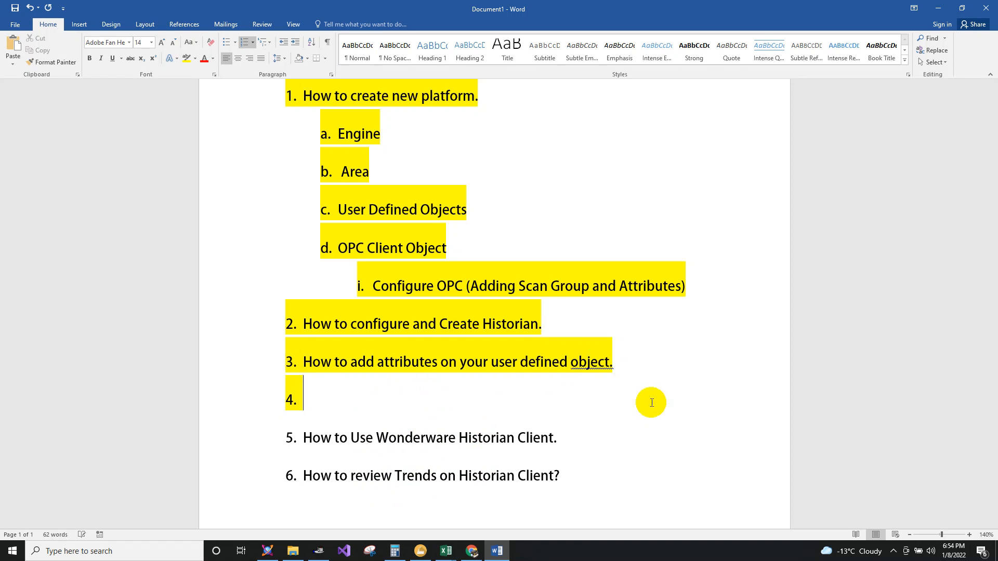
Step: Enter "How to deploy a platform." as the text of outline item 4
{"action": "type", "text": "How to dip"}
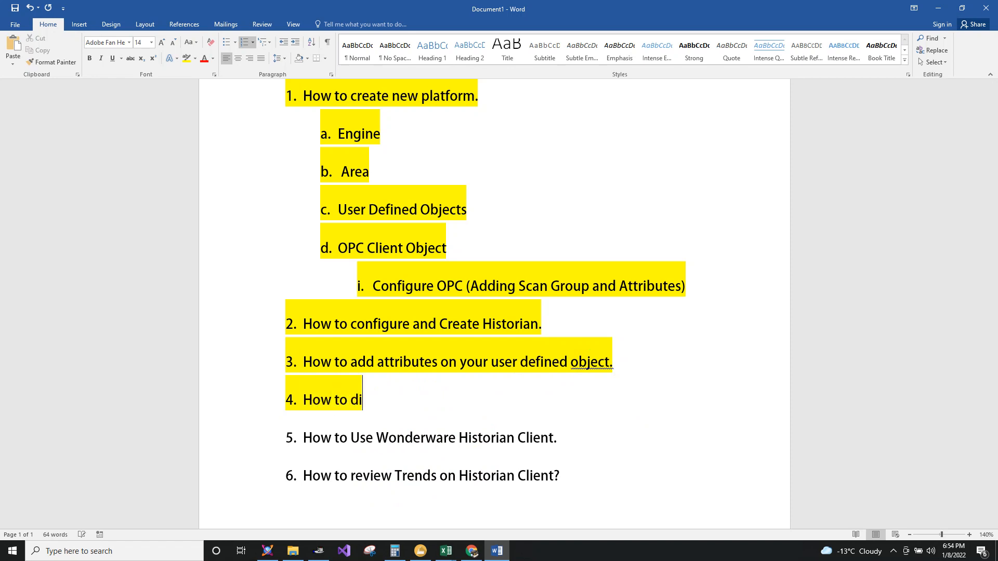
{"action": "key", "text": "BackSpace"}
{"action": "key", "text": "BackSpace"}
{"action": "type", "text": "eplot a pplat"}
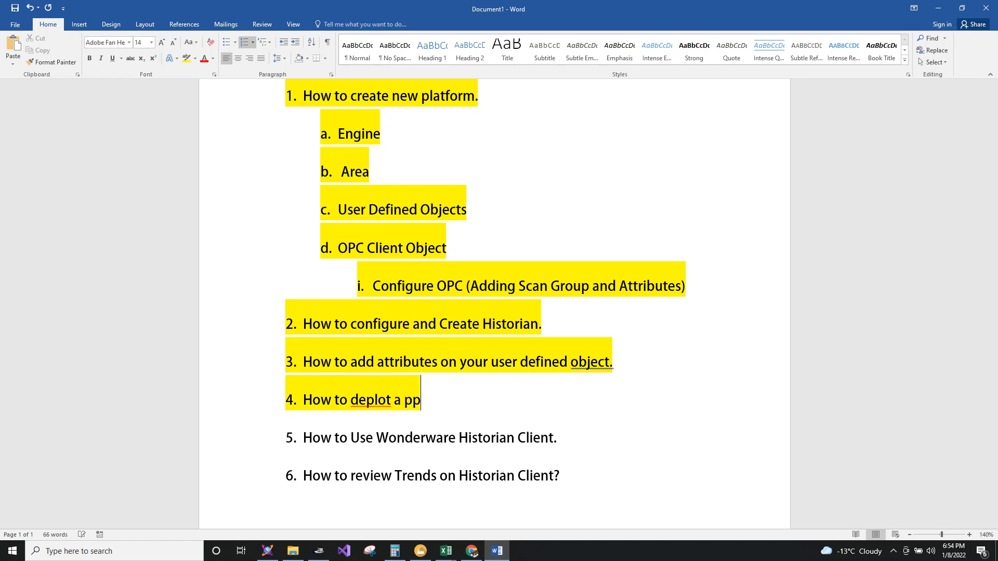
{"action": "key", "text": "BackSpace"}
{"action": "key", "text": "BackSpace"}
{"action": "key", "text": "BackSpace"}
{"action": "key", "text": "BackSpace"}
{"action": "type", "text": "latform"}
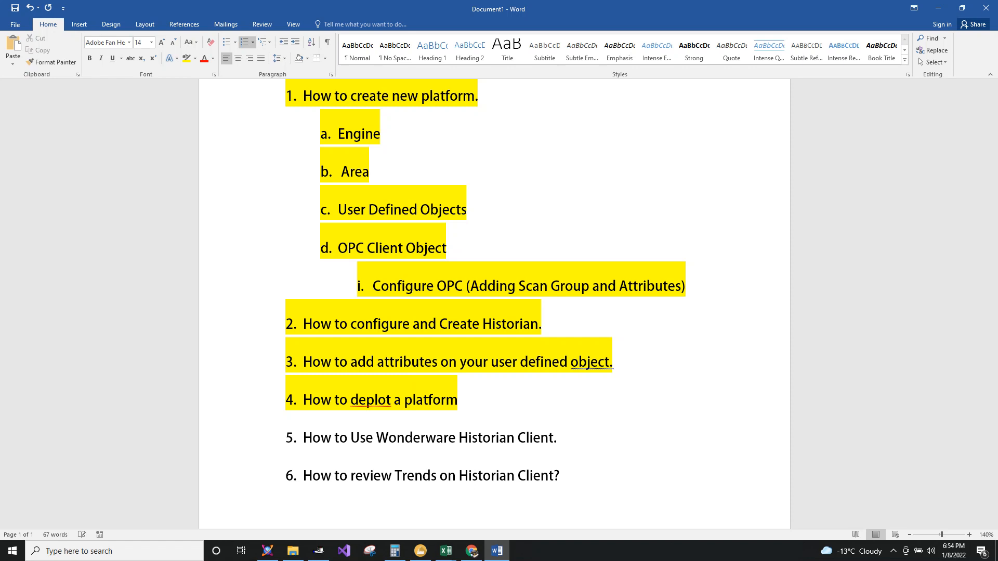
{"action": "key", "text": "Left"}
{"action": "key", "text": "Left"}
{"action": "key", "text": "Left"}
{"action": "key", "text": "Left"}
{"action": "key", "text": "Left"}
{"action": "key", "text": "Left"}
{"action": "key", "text": "Left"}
{"action": "key", "text": "Left"}
{"action": "key", "text": "BackSpace"}
{"action": "type", "text": "y"}
{"action": "key", "text": "Right"}
{"action": "key", "text": "Right"}
{"action": "key", "text": "Right"}
{"action": "key", "text": "Right"}
{"action": "key", "text": "Right"}
{"action": "key", "text": "Right"}
{"action": "key", "text": "Right"}
{"action": "key", "text": "Right"}
{"action": "key", "text": "Right"}
{"action": "key", "text": "Right"}
{"action": "key", "text": "Right"}
{"action": "key", "text": "Right"}
{"action": "key", "text": "Right"}
{"action": "key", "text": "Right"}
{"action": "key", "text": "Right"}
{"action": "key", "text": "Right"}
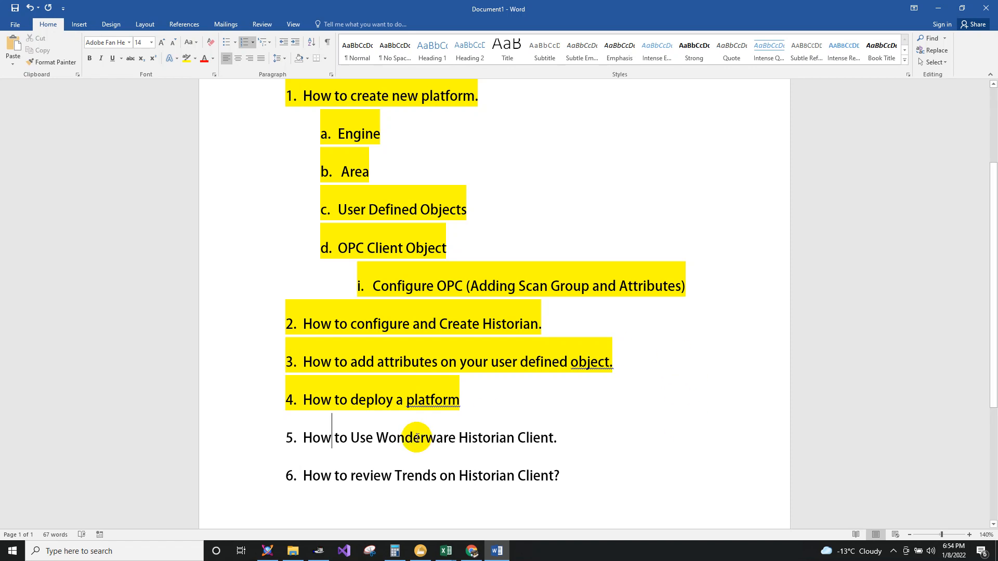
{"action": "left_click", "coordinate": [474, 399]}
{"action": "type", "text": "."}
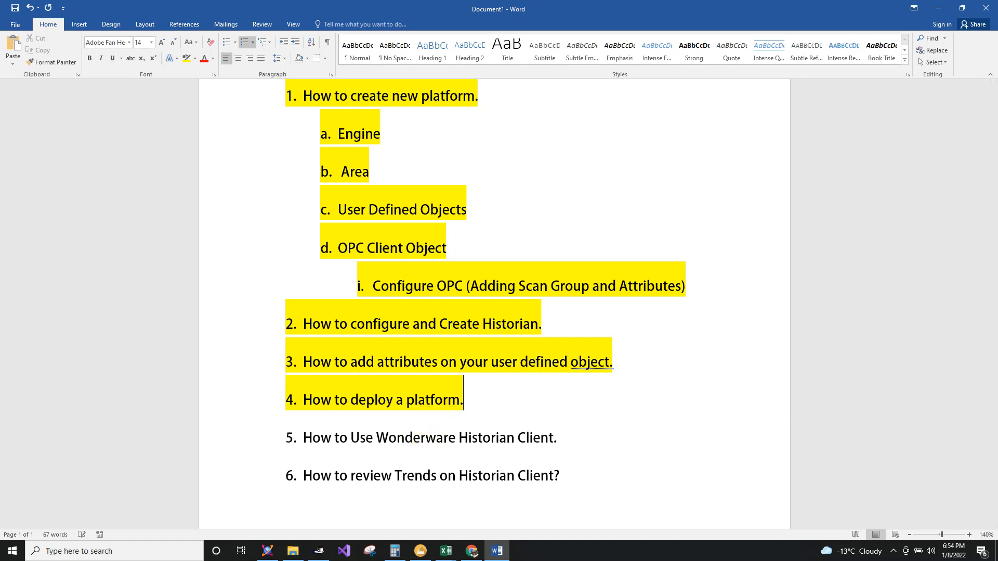
Step: Switch to ArchestrA IDE and deploy MainPlatform with Cascade Deploy and the initial scan state On Scan
{"action": "left_click", "coordinate": [267, 551]}
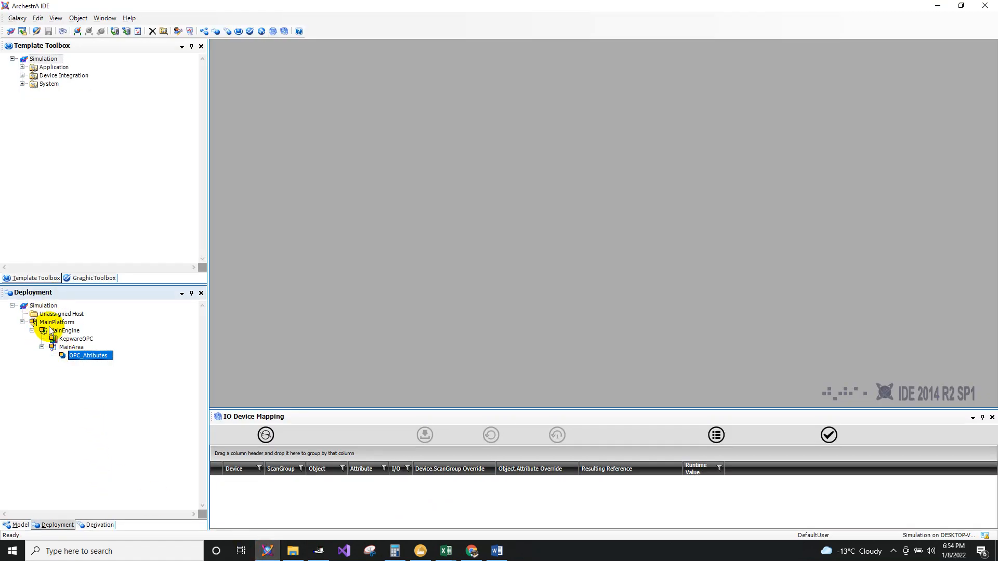
{"action": "left_click", "coordinate": [57, 323]}
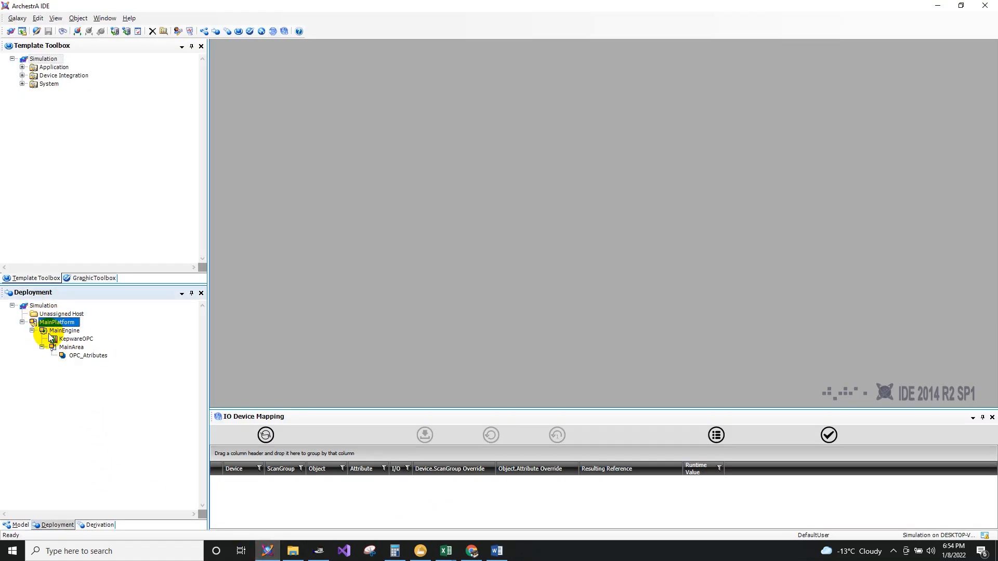
{"action": "right_click", "coordinate": [51, 325]}
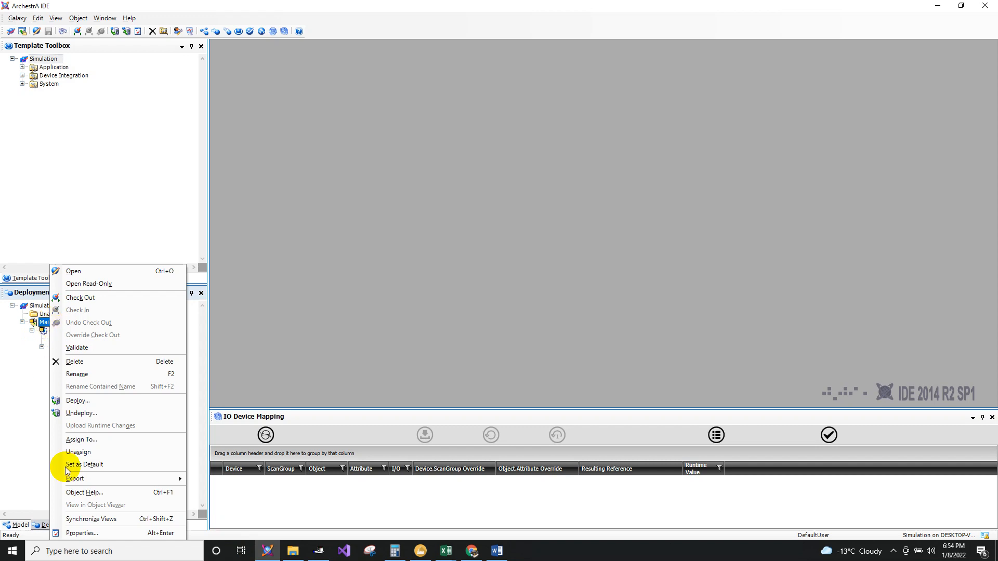
{"action": "left_click", "coordinate": [74, 401]}
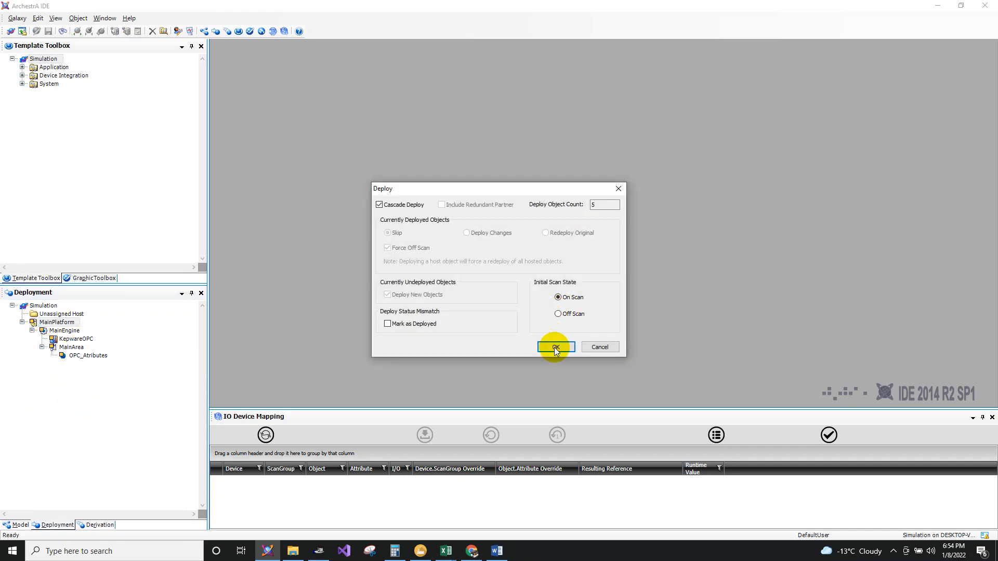
{"action": "left_click", "coordinate": [554, 347]}
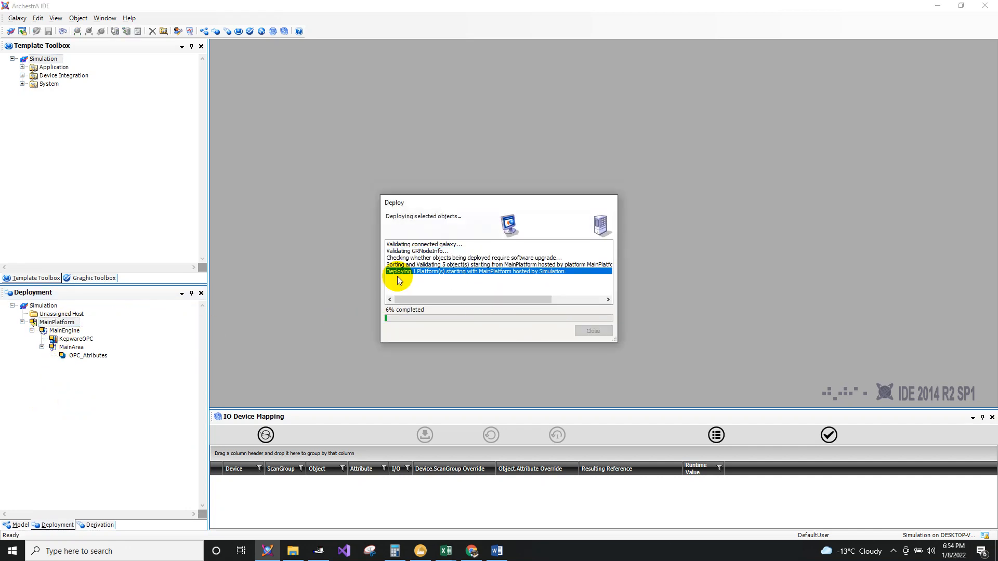
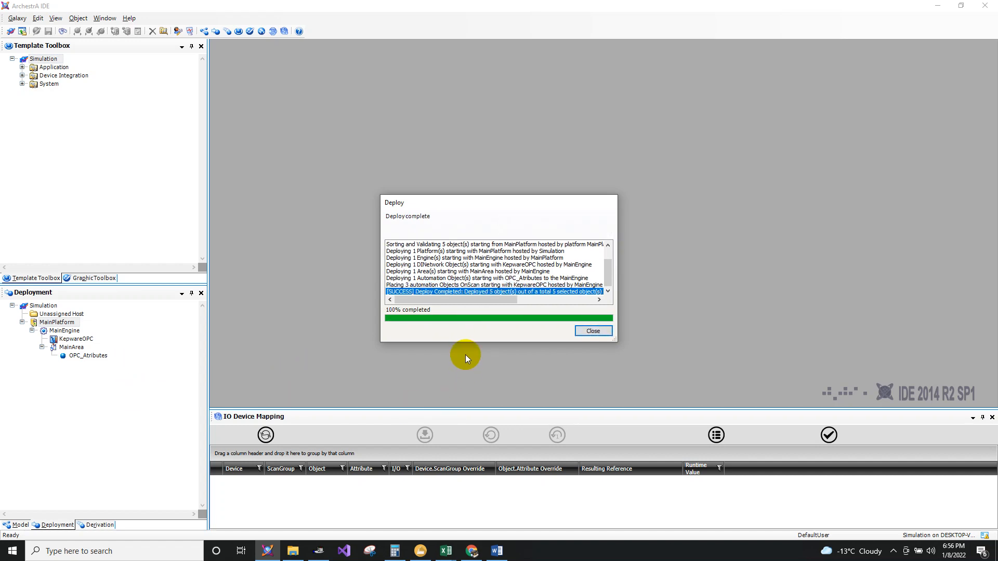
{"action": "left_click", "coordinate": [593, 331]}
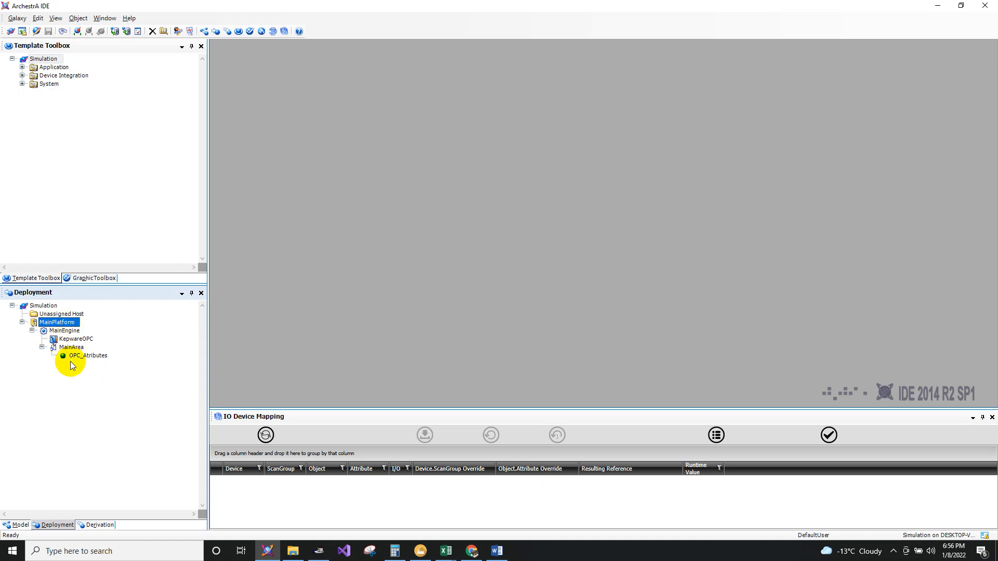
{"action": "left_click", "coordinate": [61, 357]}
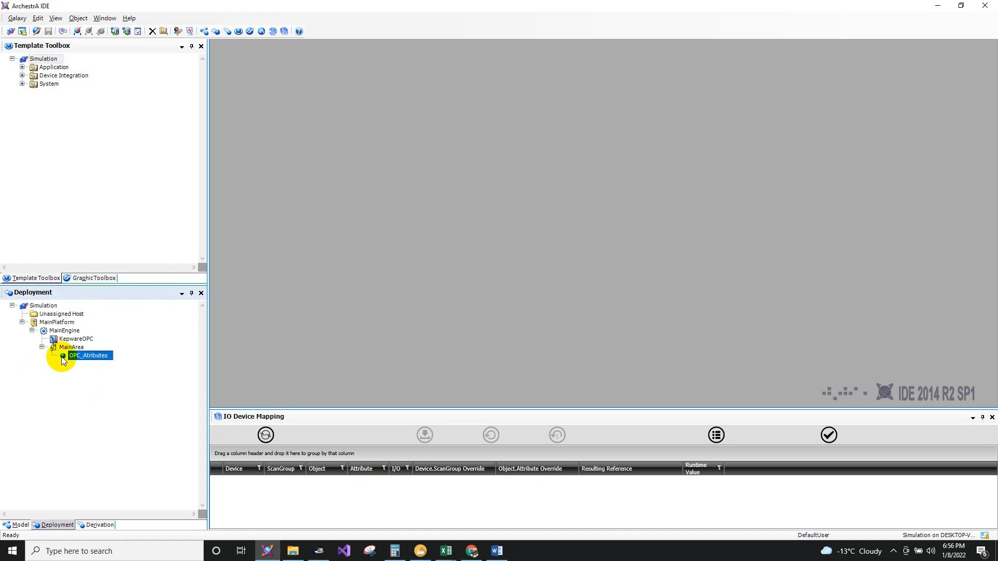
{"action": "left_click", "coordinate": [33, 331]}
{"action": "left_click", "coordinate": [32, 331]}
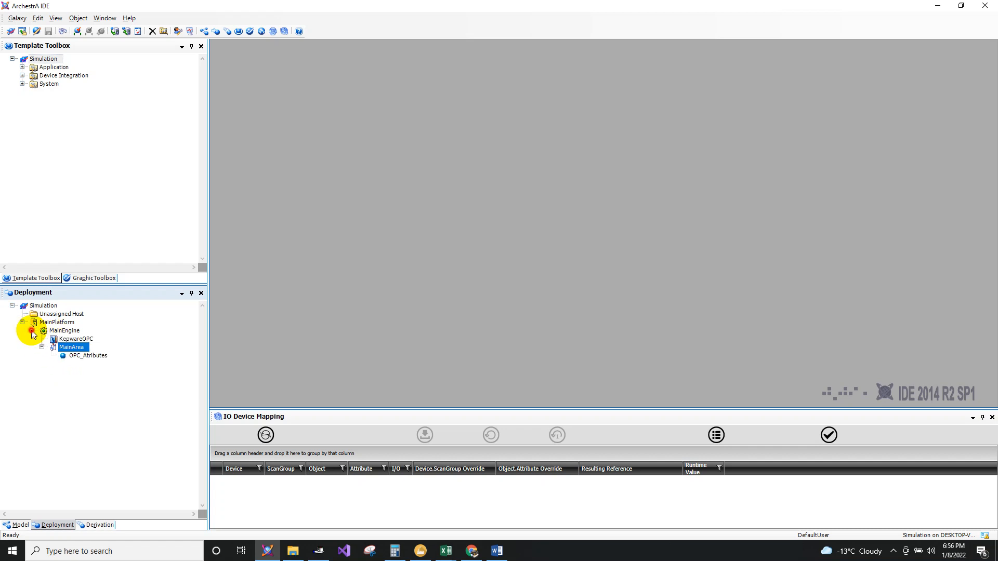
Step: Add a Boolean attribute named Sensor3 to OPC_Atributes, and save, close and check in the object without a comment
{"action": "left_click", "coordinate": [77, 358]}
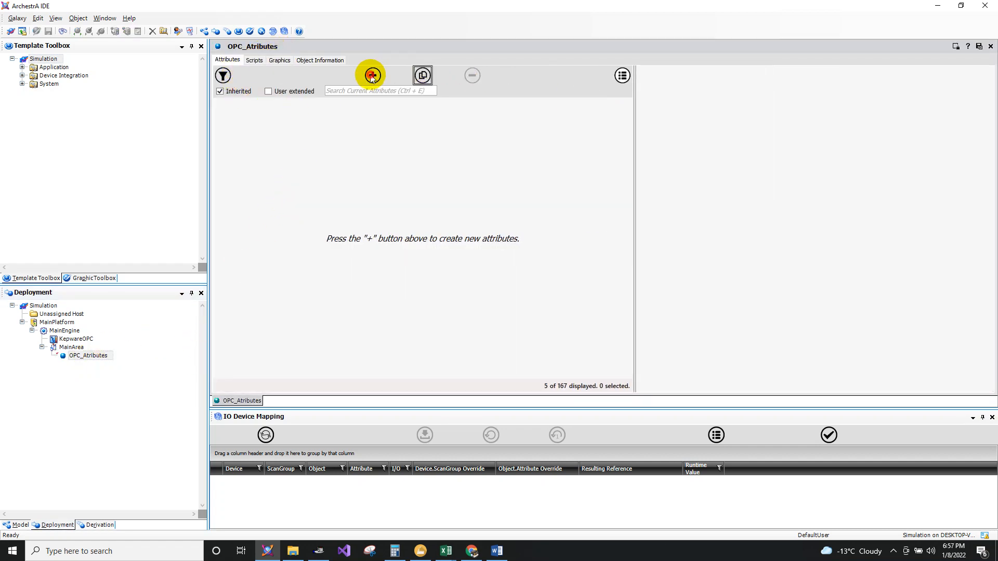
{"action": "left_click", "coordinate": [372, 75]}
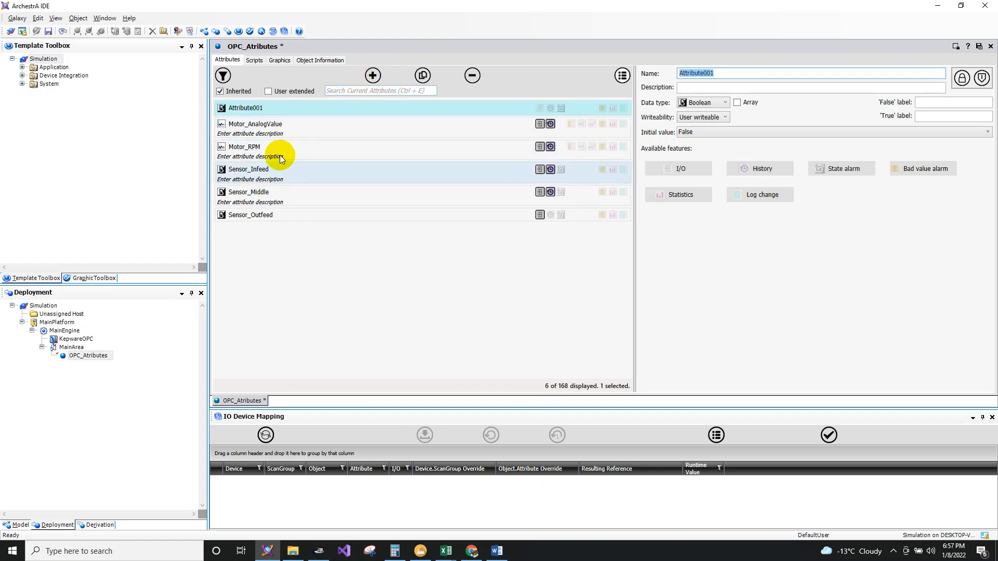
{"action": "left_click", "coordinate": [248, 109]}
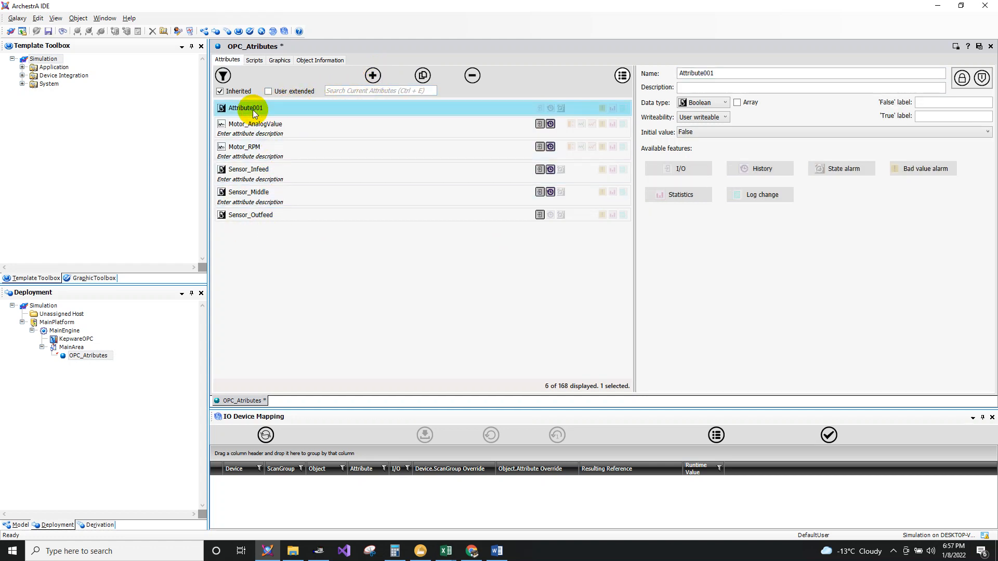
{"action": "left_click", "coordinate": [750, 73]}
{"action": "type", "text": "Sensor"}
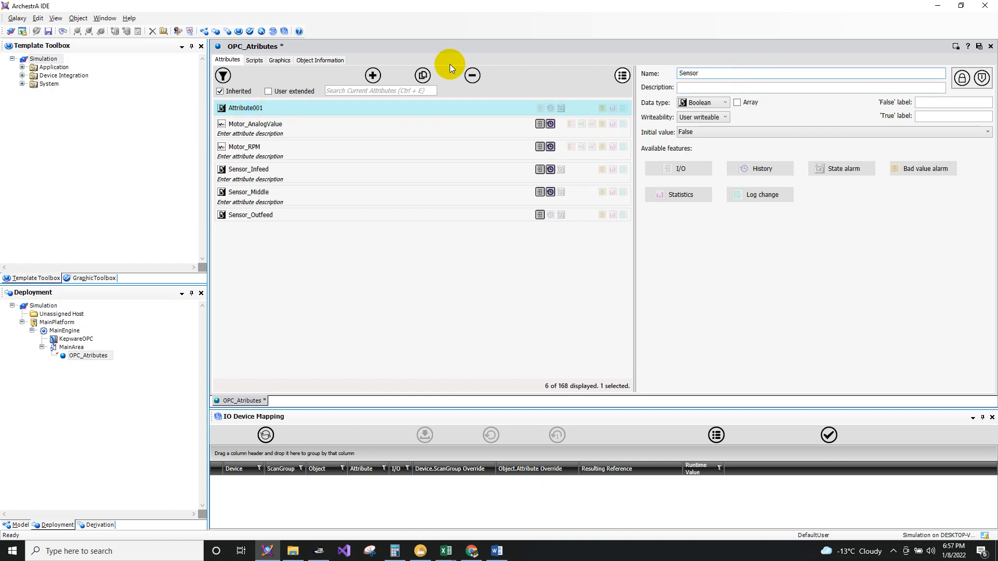
{"action": "type", "text": "3"}
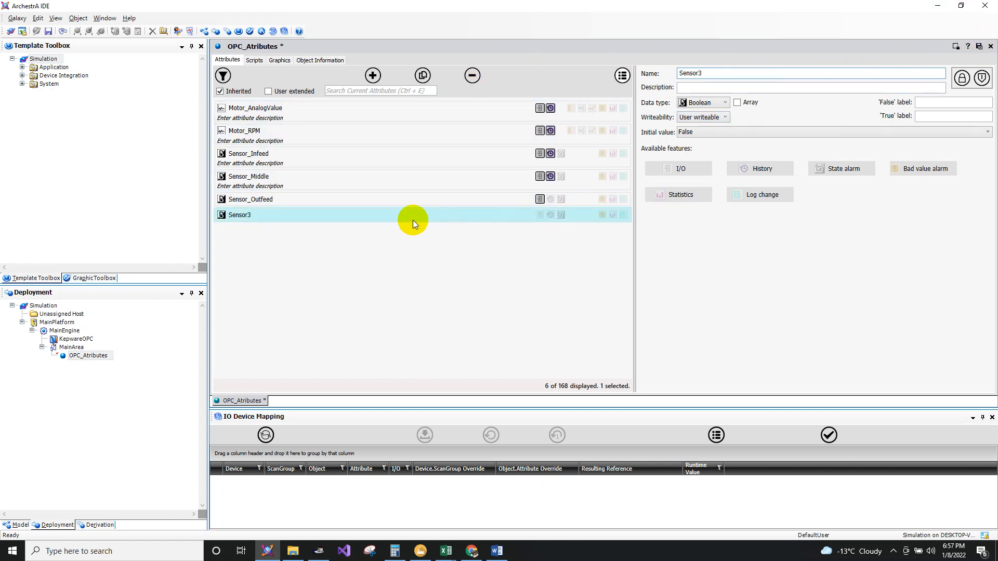
{"action": "left_click", "coordinate": [980, 47]}
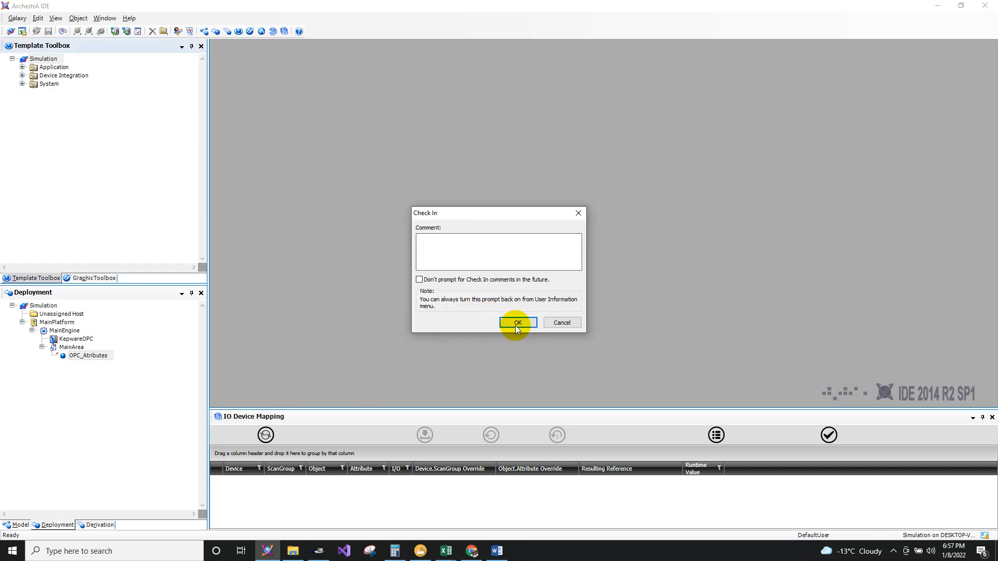
{"action": "left_click", "coordinate": [515, 323]}
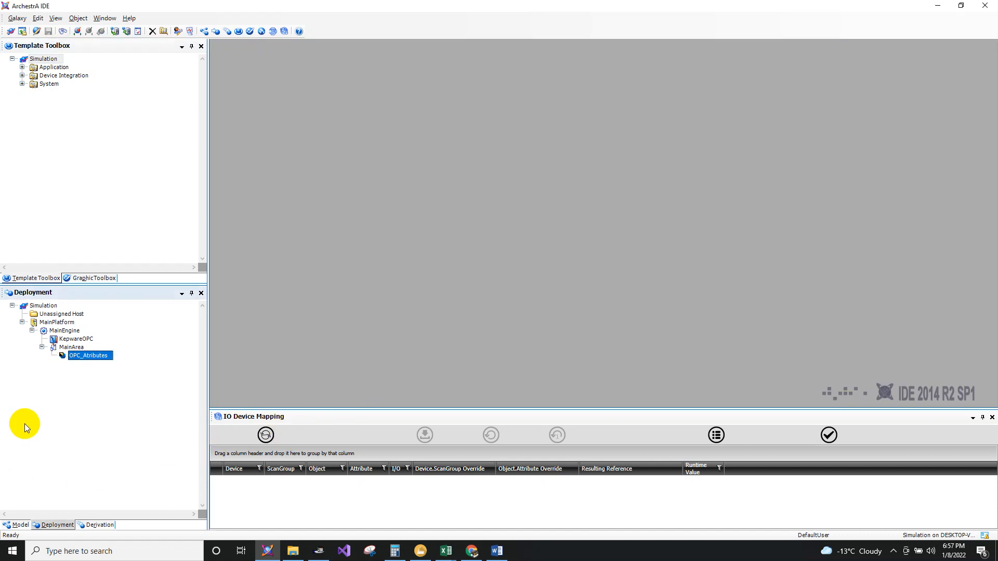
Step: Deploy the modified OPC_Atributes object under MainArea
{"action": "right_click", "coordinate": [64, 358]}
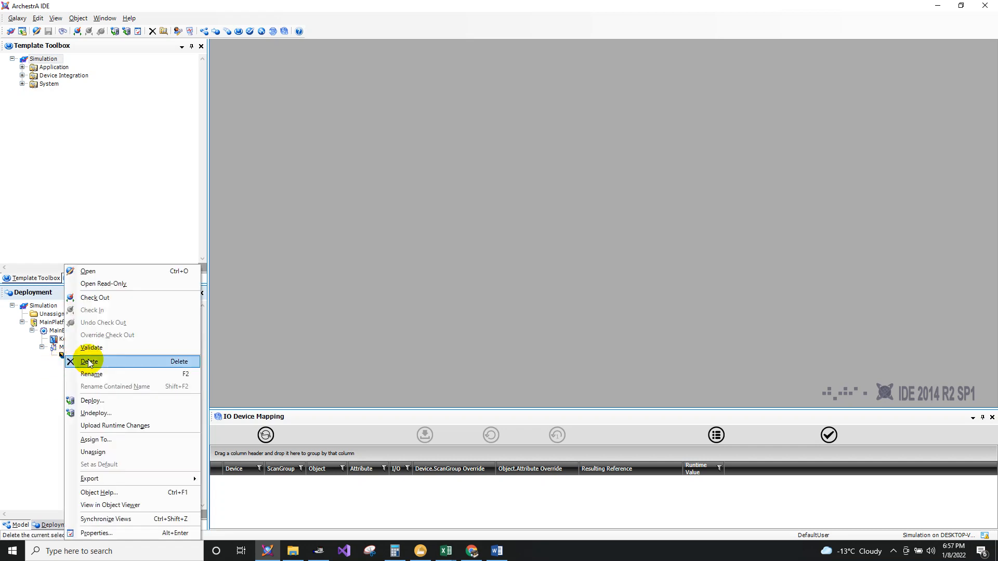
{"action": "left_click", "coordinate": [104, 404]}
{"action": "left_click", "coordinate": [553, 348]}
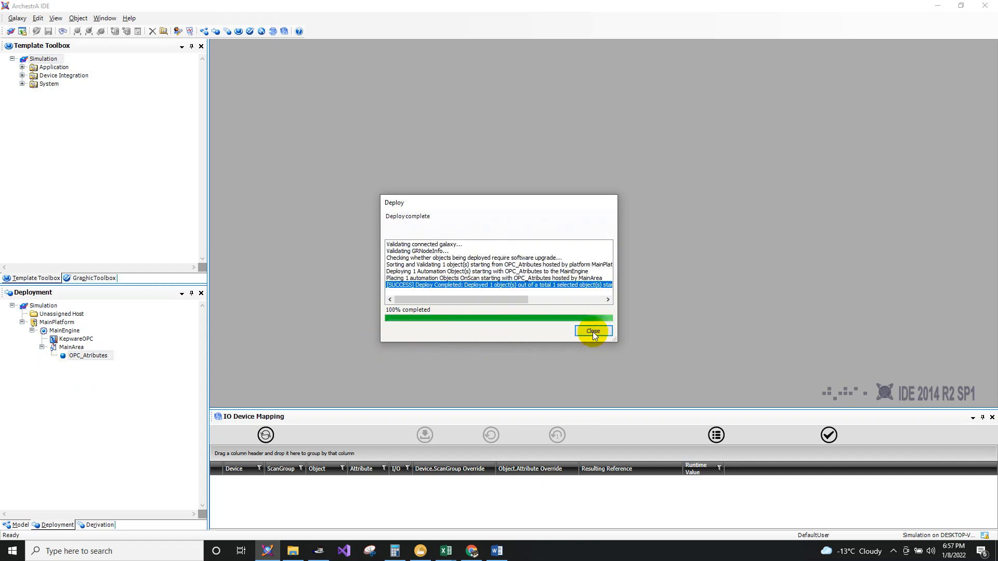
Step: Close the completed deployment dialog and switch to the Word outline to review the item about using Wonderware Historian Client
{"action": "left_click", "coordinate": [593, 331]}
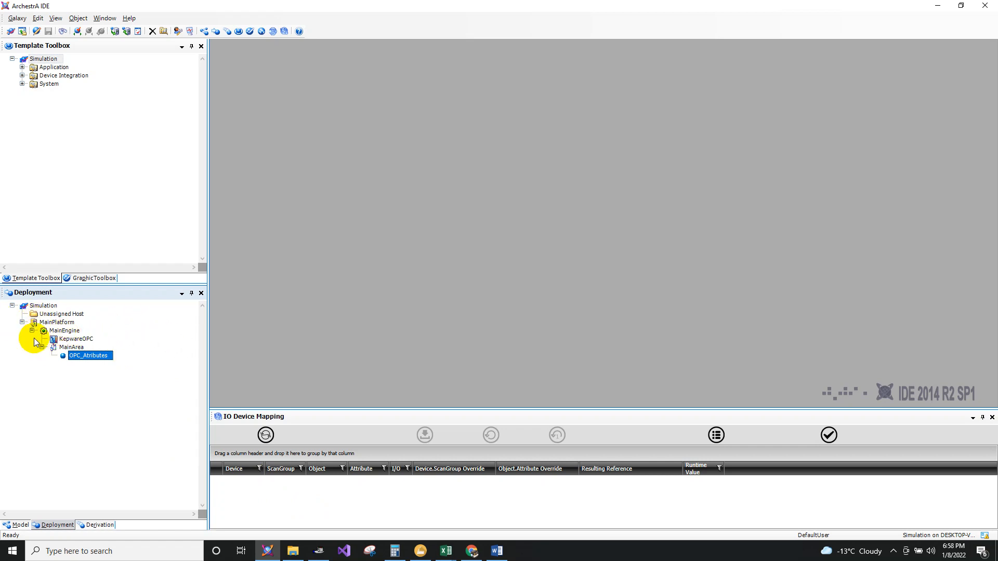
{"action": "left_click", "coordinate": [60, 323]}
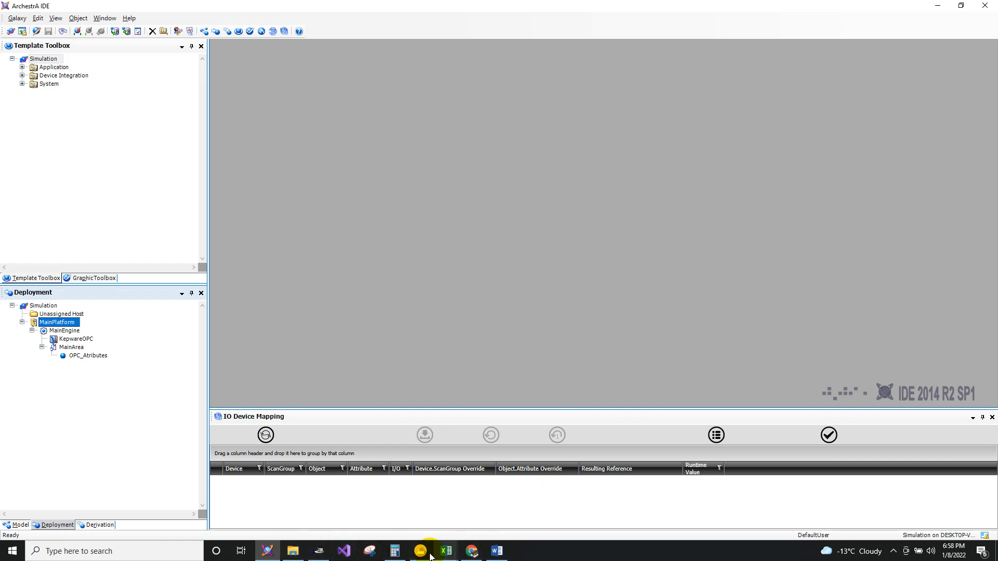
{"action": "mouse_move", "coordinate": [446, 551]}
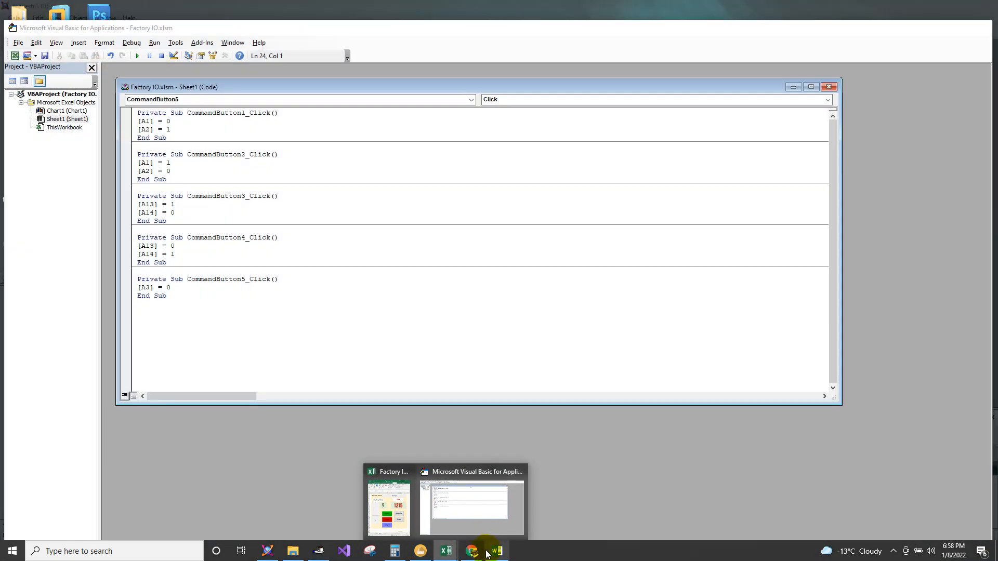
{"action": "left_click", "coordinate": [493, 551]}
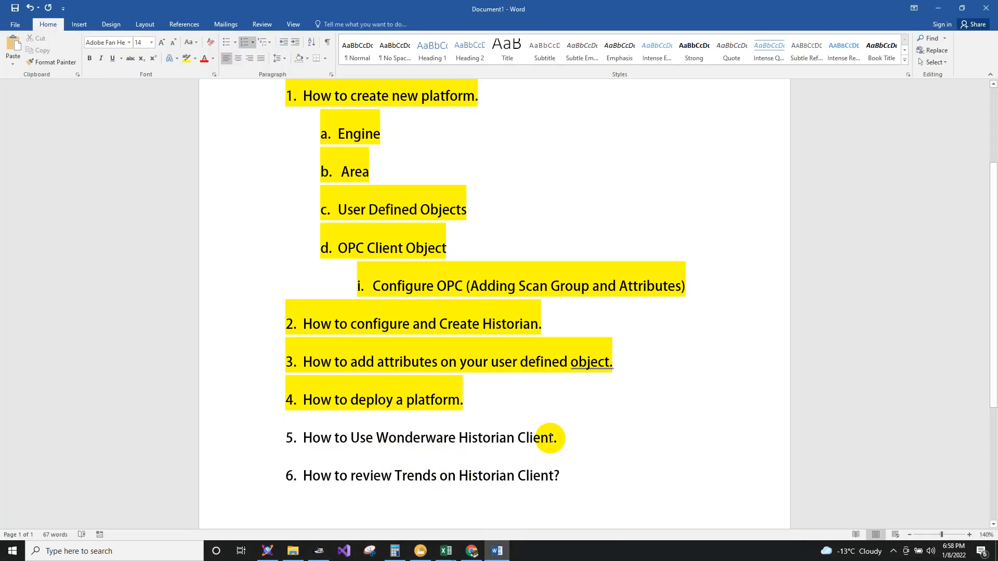
{"action": "left_click_drag", "start_coordinate": [552, 437], "coordinate": [283, 434]}
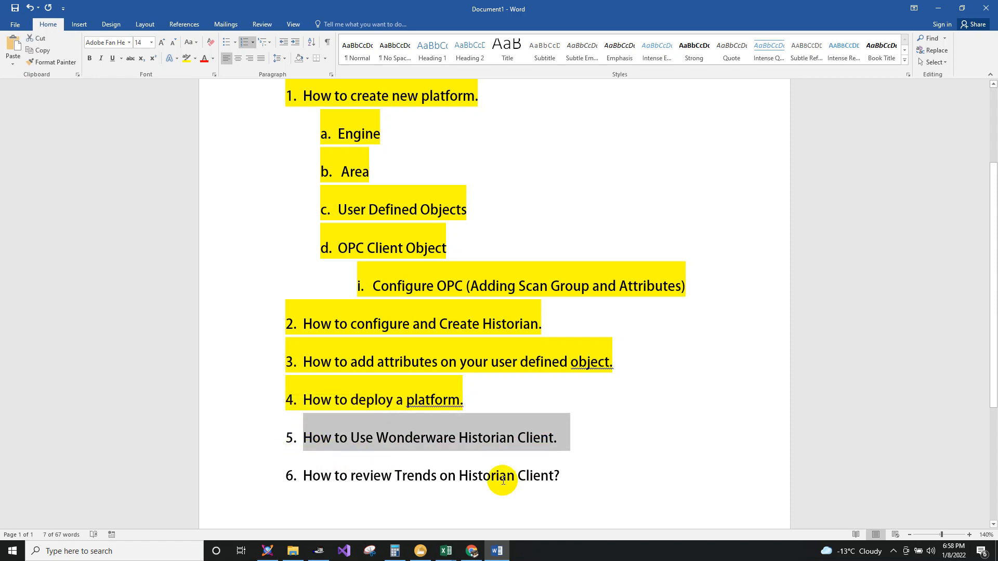
{"action": "left_click", "coordinate": [575, 448]}
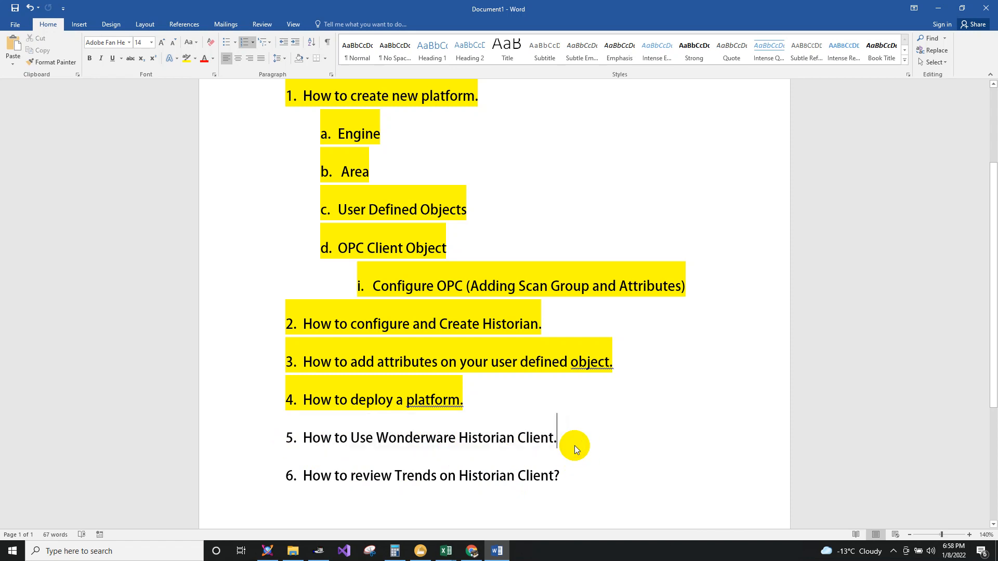
Step: Accept the "platform?" grammar correction in item 4 and add the list item "How to monitor online." below it
{"action": "right_click", "coordinate": [431, 402]}
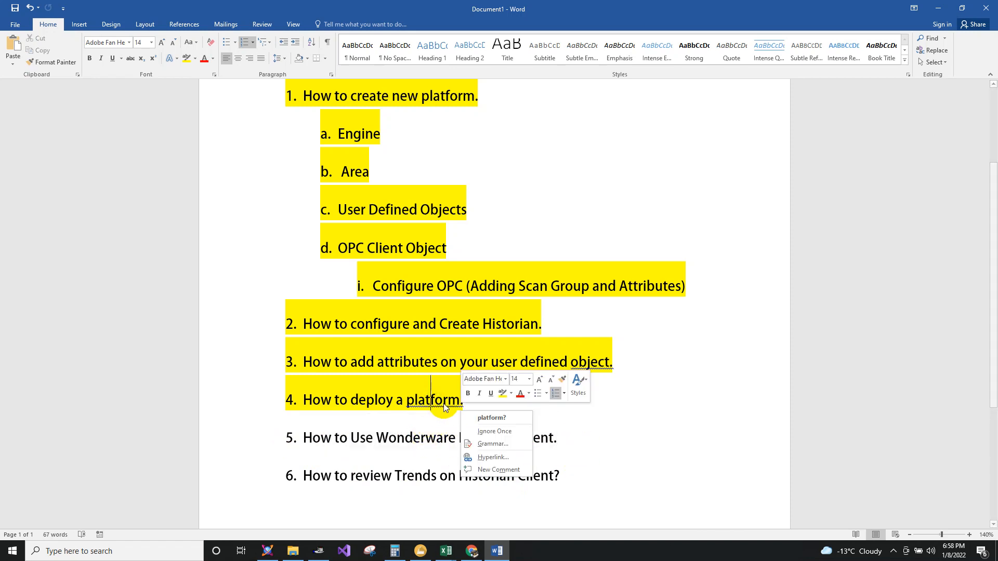
{"action": "left_click", "coordinate": [485, 414]}
{"action": "key", "text": "Return"}
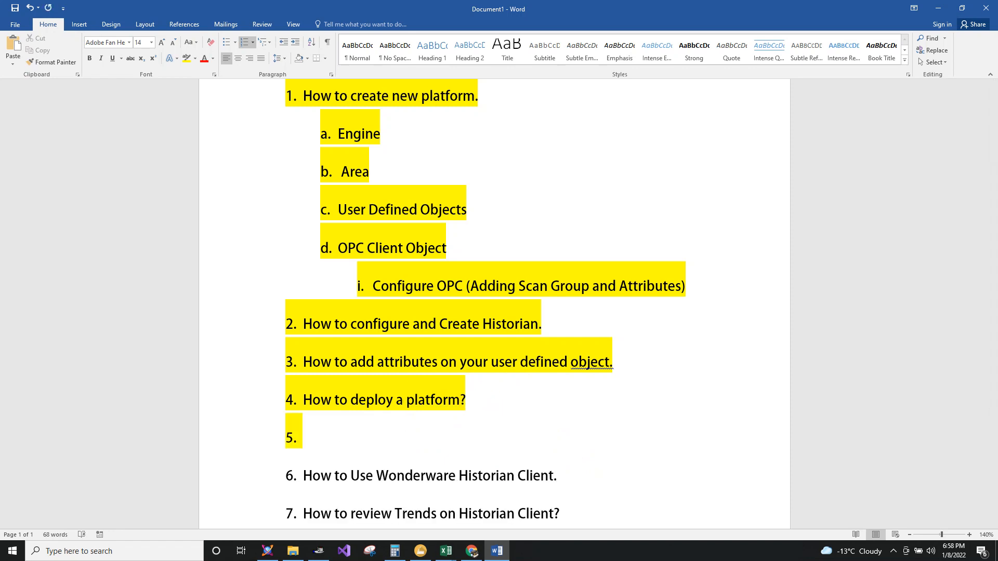
{"action": "type", "text": "How to "}
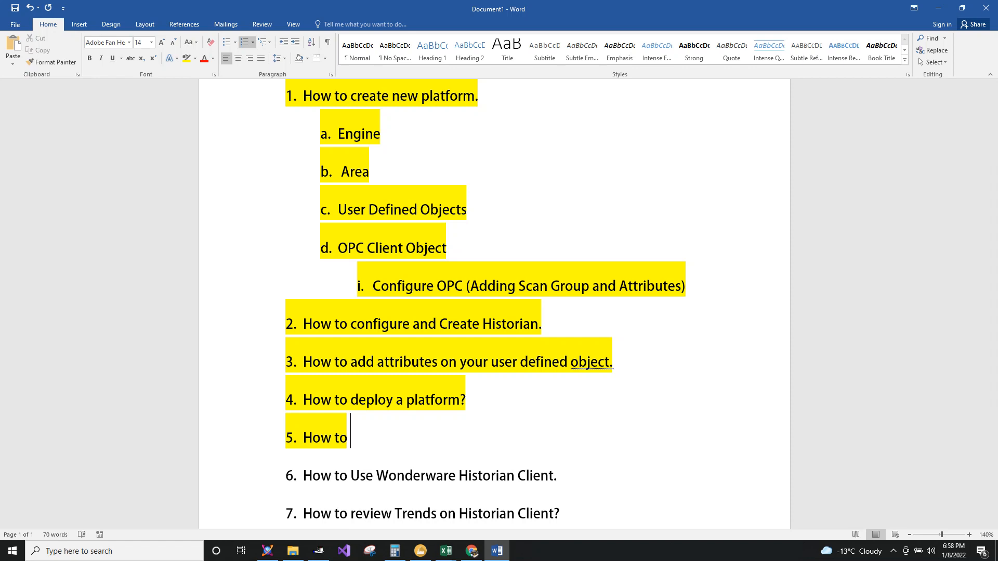
{"action": "type", "text": "moni"}
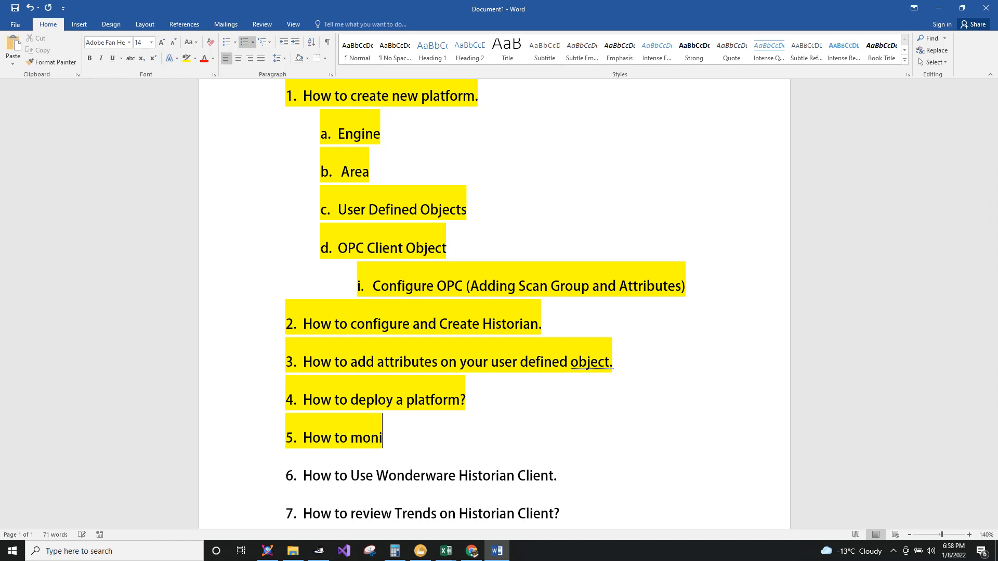
{"action": "type", "text": "tor online"}
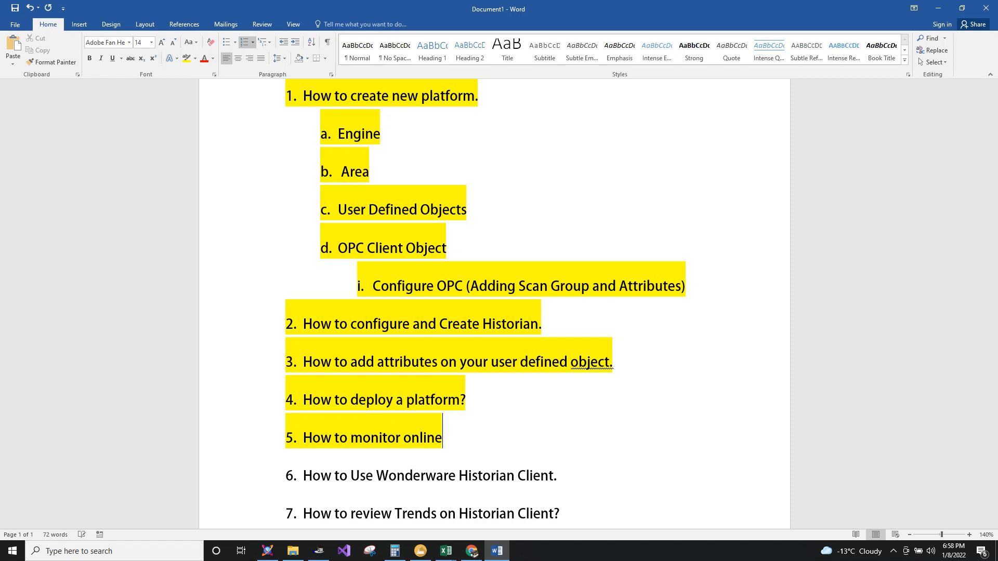
{"action": "type", "text": " ."}
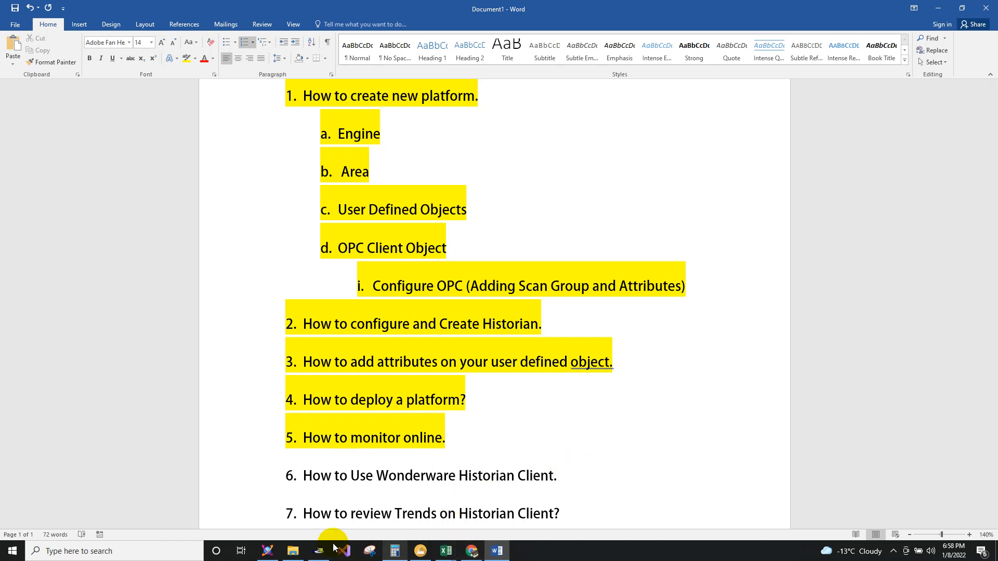
Step: Switch to ArchestrA IDE, open OPC_Atributes in Object Viewer and list its runtime attributes
{"action": "left_click", "coordinate": [267, 551]}
{"action": "left_click", "coordinate": [68, 356]}
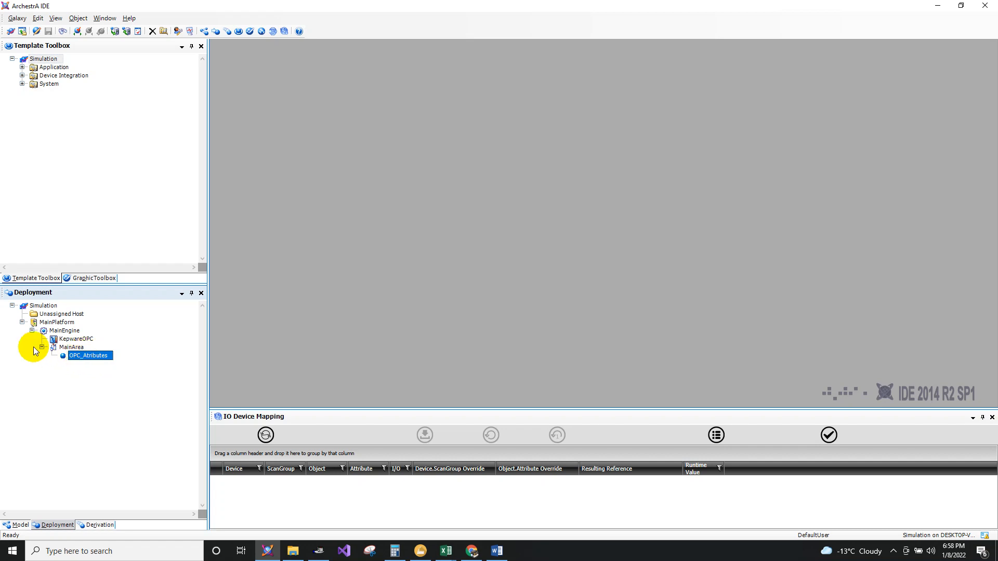
{"action": "right_click", "coordinate": [75, 357]}
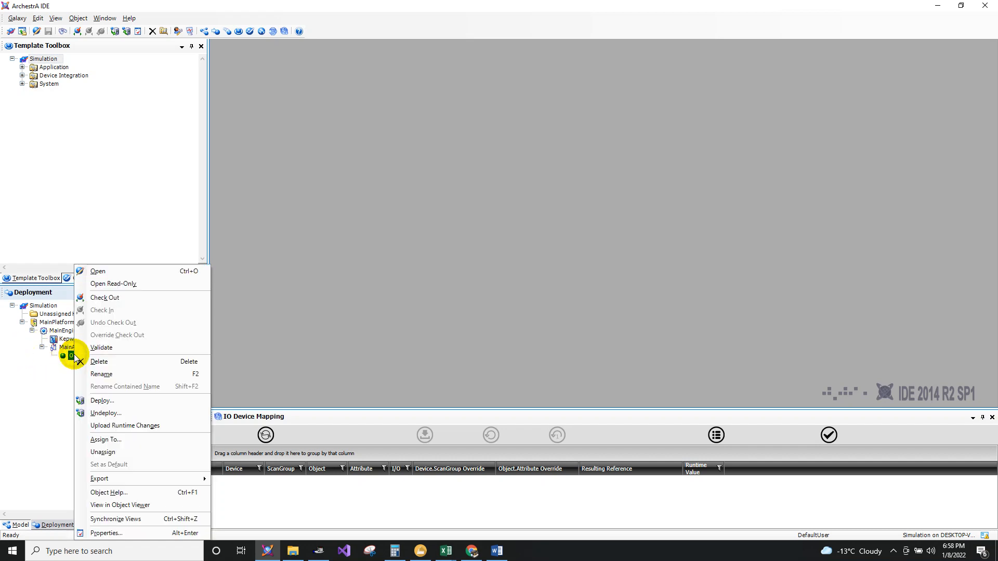
{"action": "left_click", "coordinate": [110, 507]}
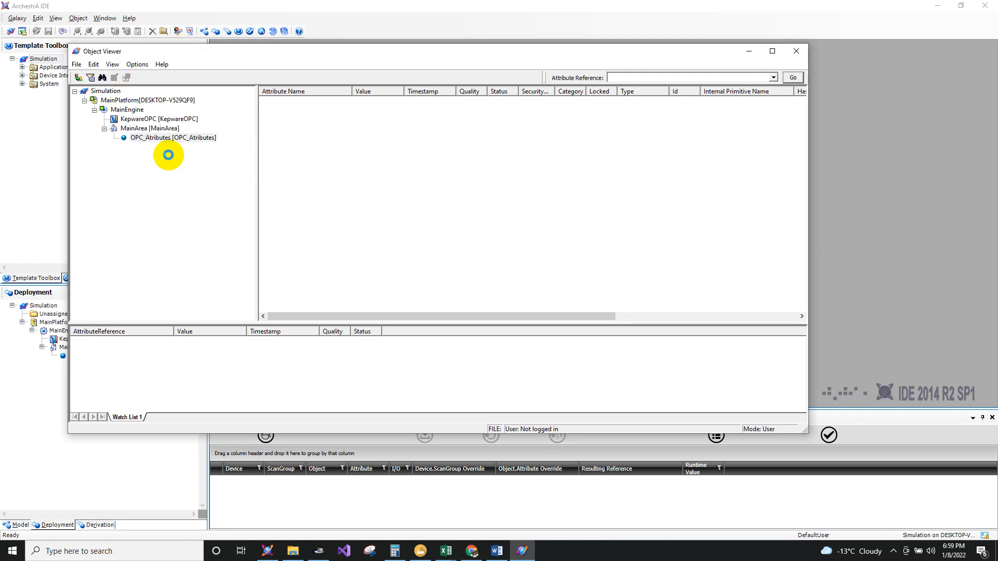
{"action": "left_click", "coordinate": [143, 140]}
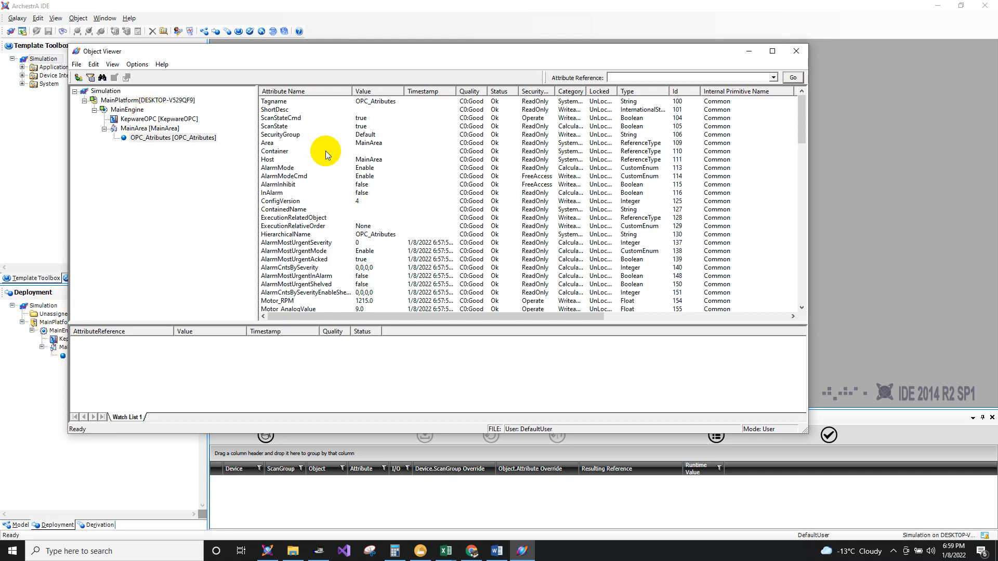
Step: Look through the OPC_Atributes runtime attributes and select Motor_AnalogValue to check its value
{"action": "scroll", "coordinate": [312, 208], "scroll_direction": "down", "scroll_amount": 4}
{"action": "scroll", "coordinate": [302, 244], "scroll_direction": "down", "scroll_amount": 8}
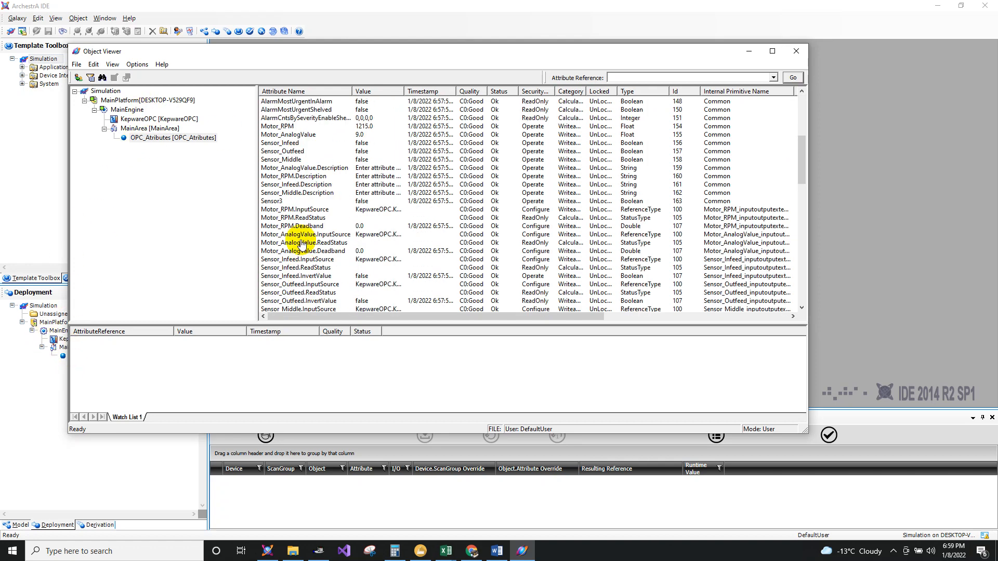
{"action": "scroll", "coordinate": [301, 244], "scroll_direction": "down", "scroll_amount": 4}
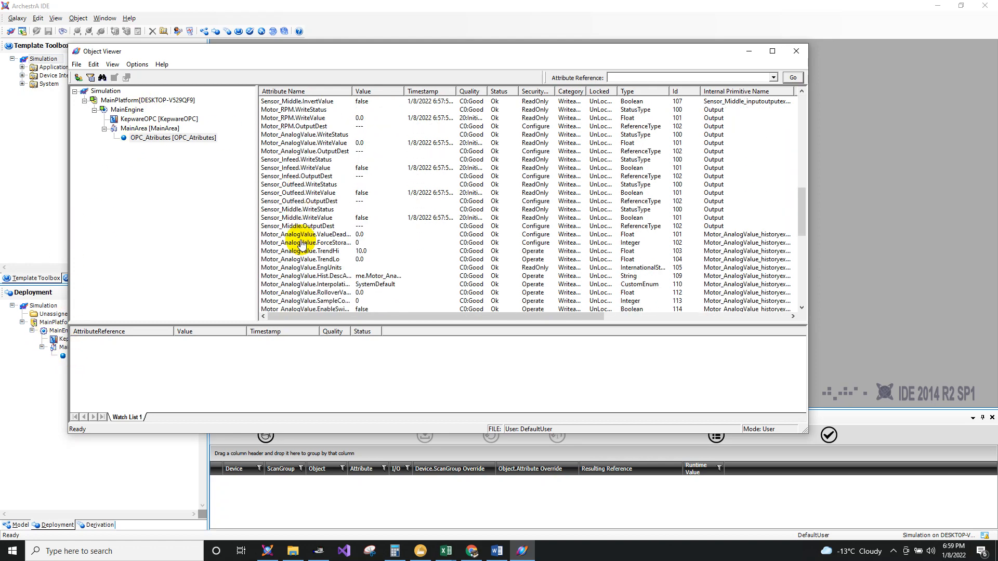
{"action": "scroll", "coordinate": [307, 270], "scroll_direction": "up", "scroll_amount": 13}
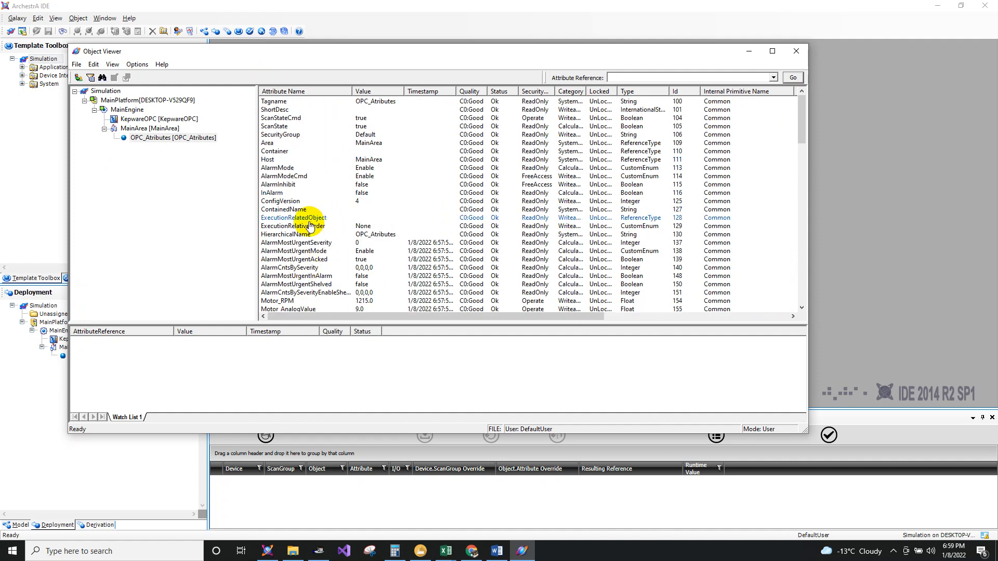
{"action": "scroll", "coordinate": [285, 262], "scroll_direction": "down", "scroll_amount": 5}
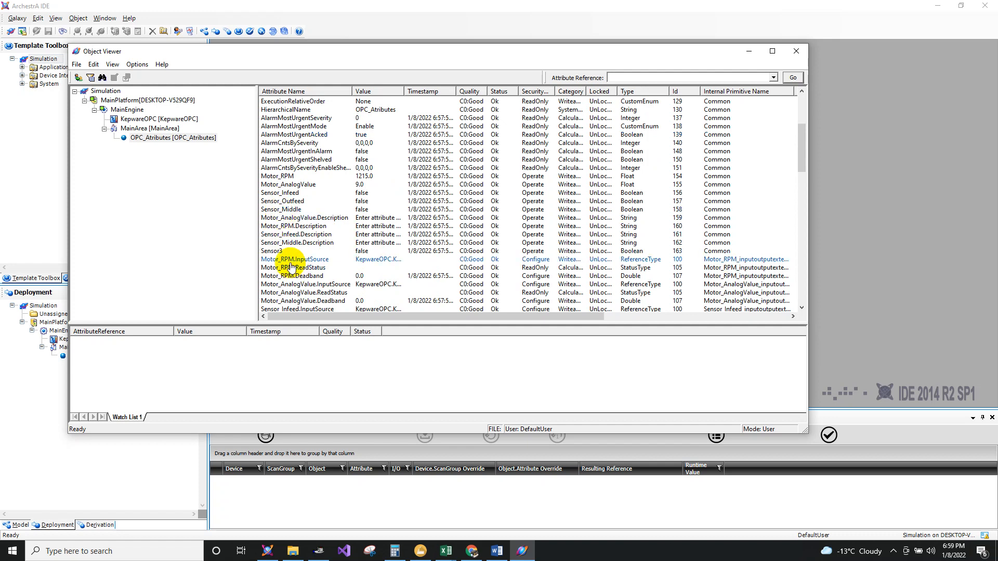
{"action": "left_click", "coordinate": [287, 184]}
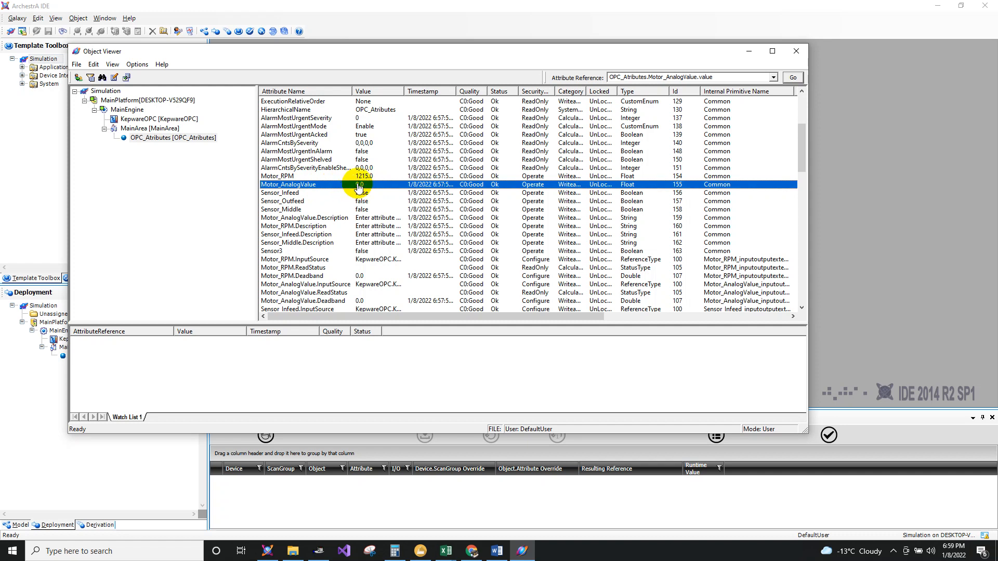
Step: Switch to KEPServerEx, launch OPC Quick Client and list the items of the ExcelDDE.Spreadsheet group
{"action": "left_click", "coordinate": [319, 551]}
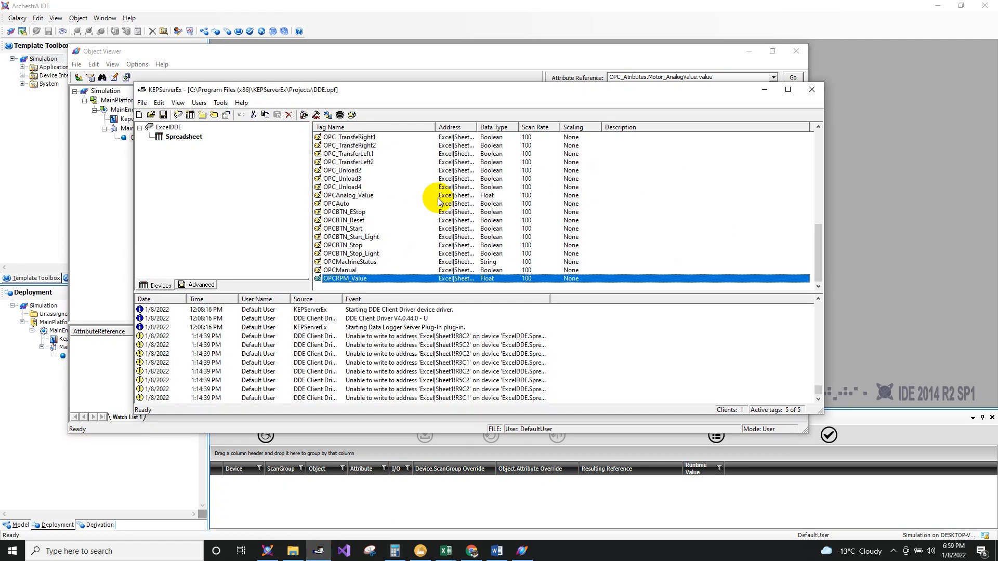
{"action": "scroll", "coordinate": [535, 223], "scroll_direction": "up", "scroll_amount": 4}
{"action": "scroll", "coordinate": [535, 223], "scroll_direction": "down", "scroll_amount": 8}
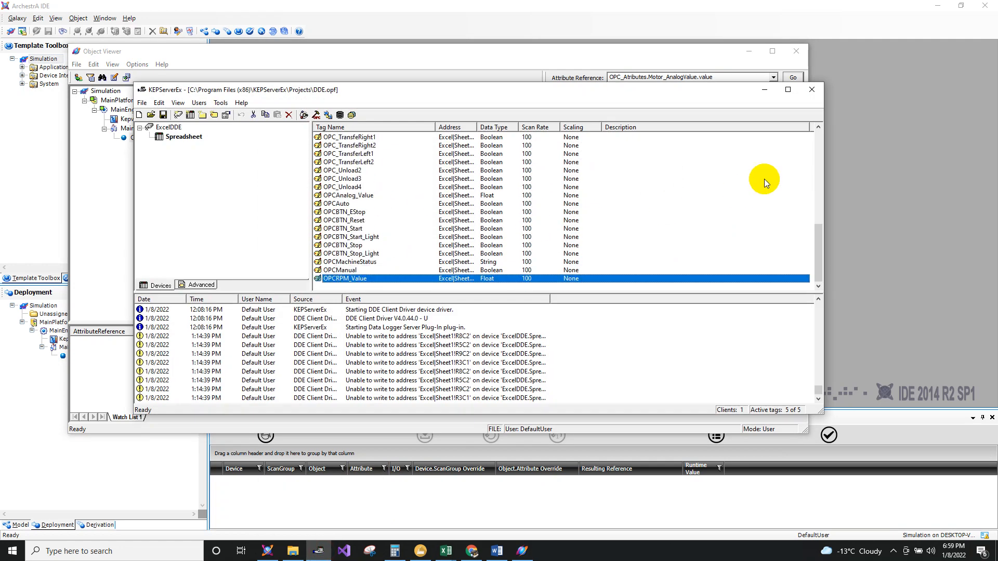
{"action": "left_click_drag", "start_coordinate": [819, 252], "coordinate": [806, 161]}
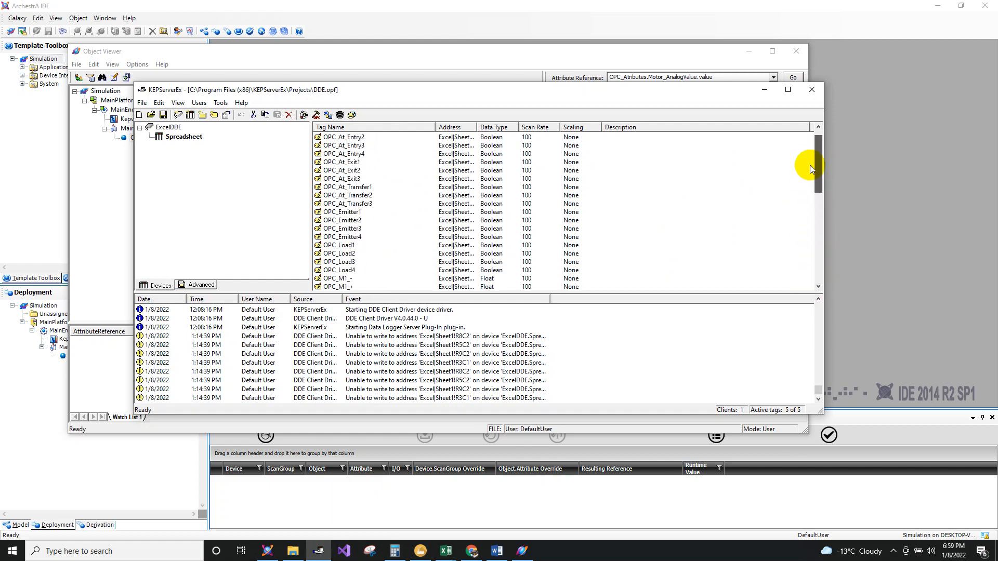
{"action": "left_click", "coordinate": [315, 116]}
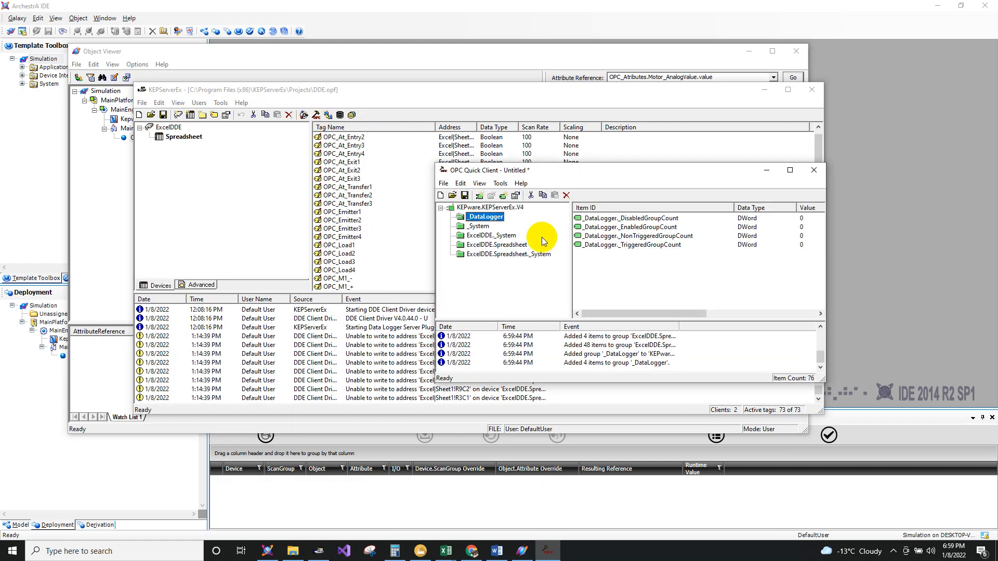
{"action": "left_click", "coordinate": [503, 246]}
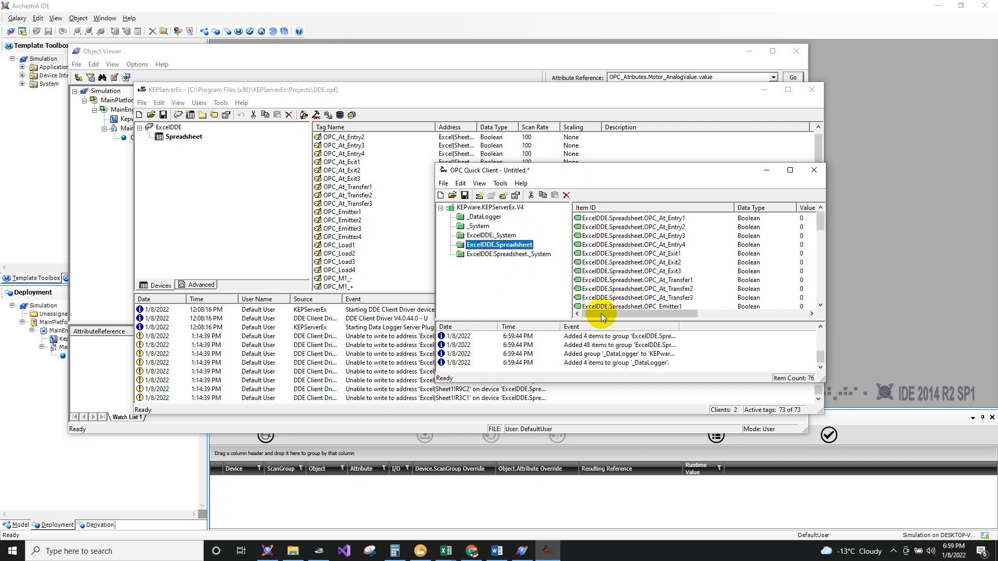
Step: Find the OPCAnalog_Value item in the ExcelDDE.Spreadsheet group and check its data type and value
{"action": "mouse_move", "coordinate": [600, 314]}
{"action": "left_mouse_down"}
{"action": "mouse_move", "coordinate": [614, 320]}
{"action": "mouse_move", "coordinate": [593, 315]}
{"action": "left_mouse_up"}
{"action": "scroll", "coordinate": [635, 285], "scroll_direction": "down", "scroll_amount": 10}
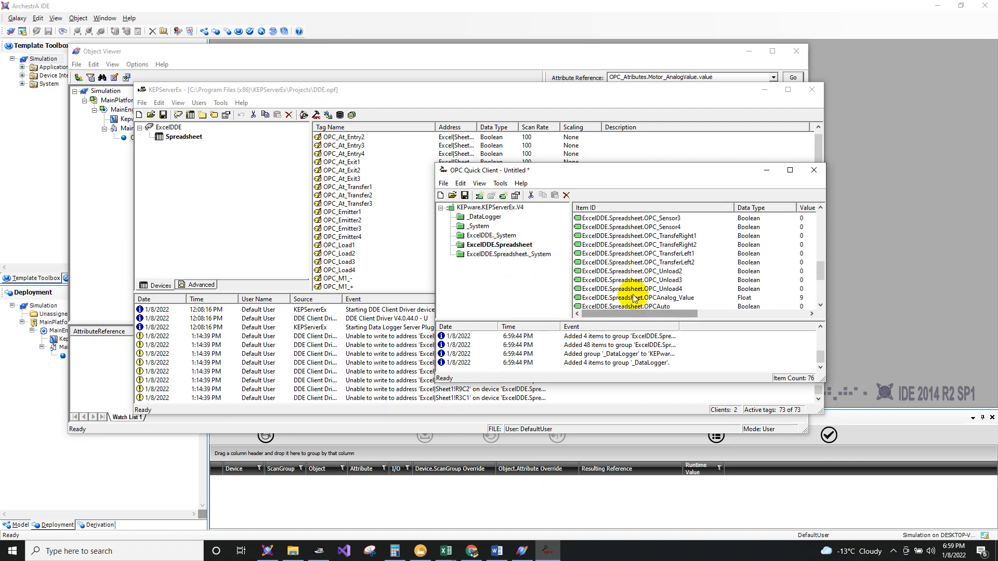
{"action": "scroll", "coordinate": [657, 263], "scroll_direction": "up", "scroll_amount": 2}
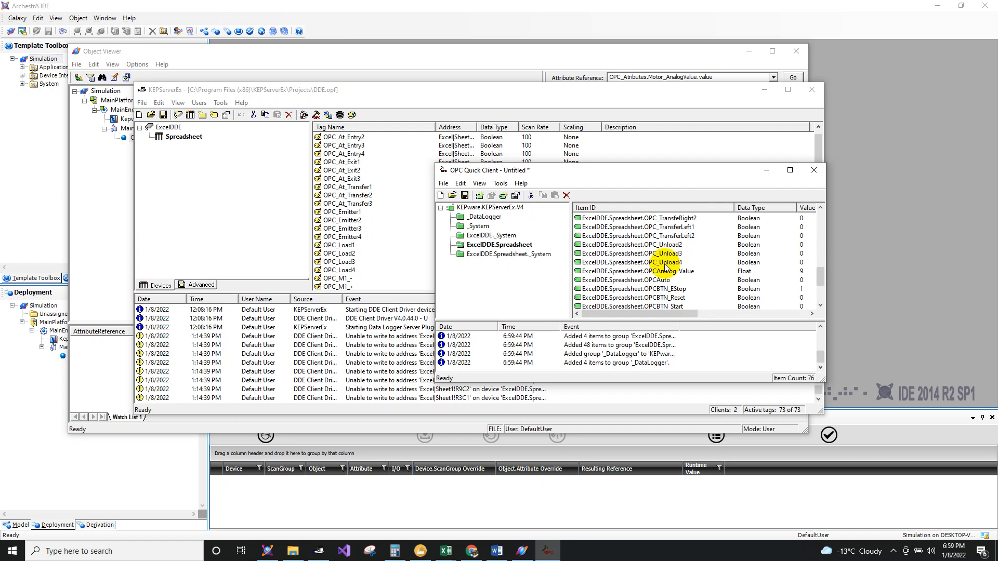
{"action": "left_click", "coordinate": [657, 271]}
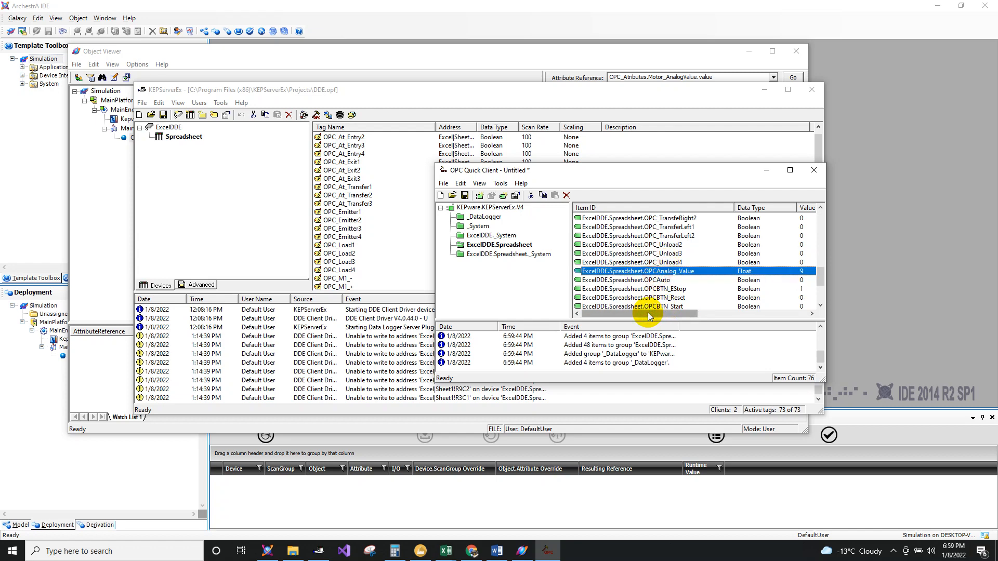
{"action": "left_click_drag", "start_coordinate": [648, 315], "coordinate": [669, 312]}
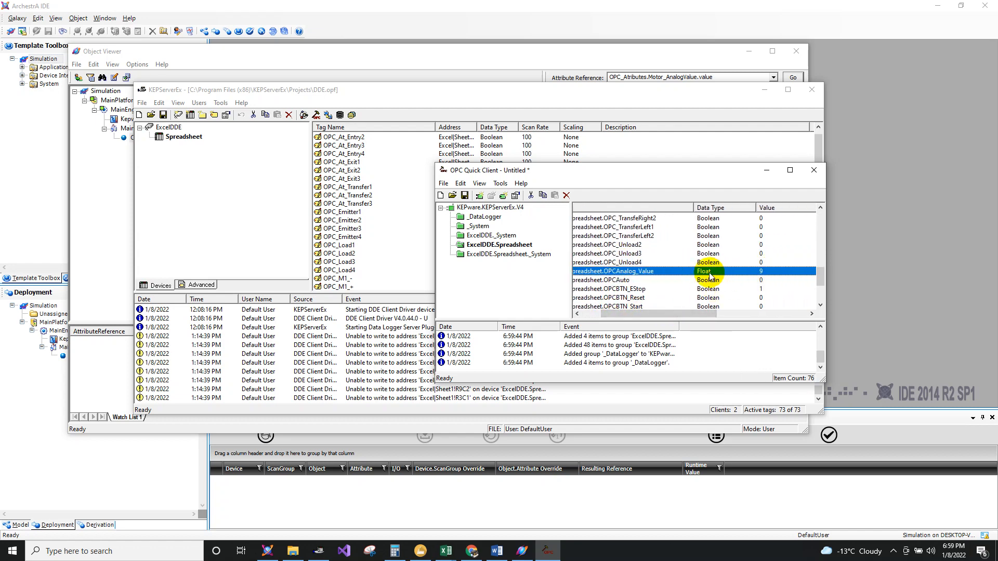
Step: Switch back to Object Viewer and move its window to compare Motor_AnalogValue with OPCAnalog_Value in OPC Quick Client
{"action": "left_click", "coordinate": [522, 551]}
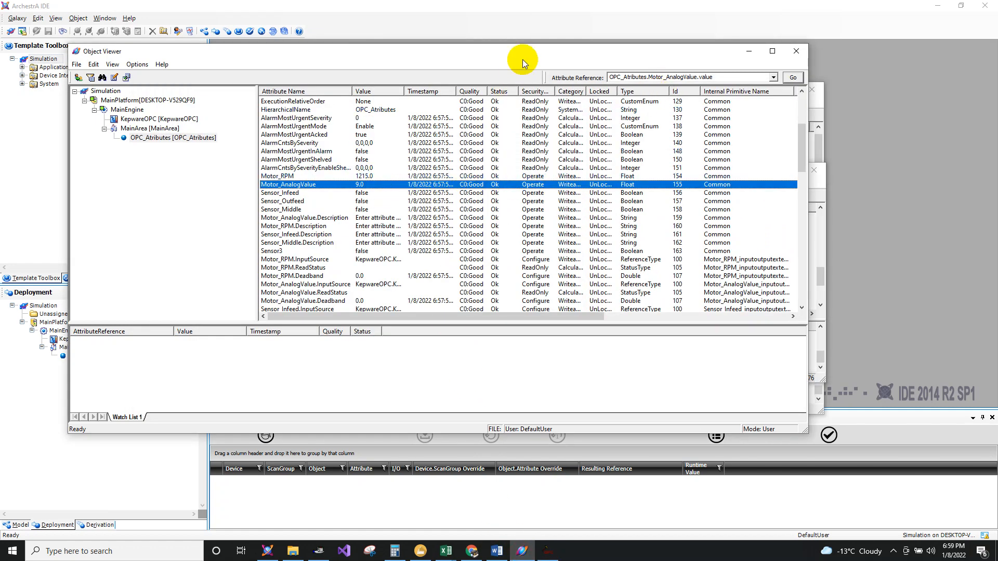
{"action": "left_click_drag", "start_coordinate": [520, 56], "coordinate": [678, 345]}
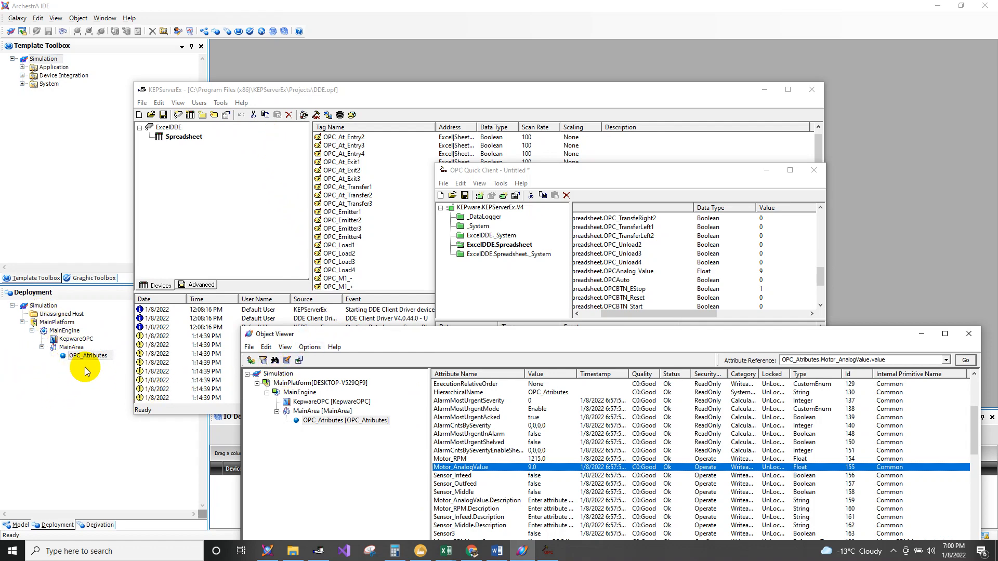
{"action": "left_click_drag", "start_coordinate": [374, 328], "coordinate": [204, 232]}
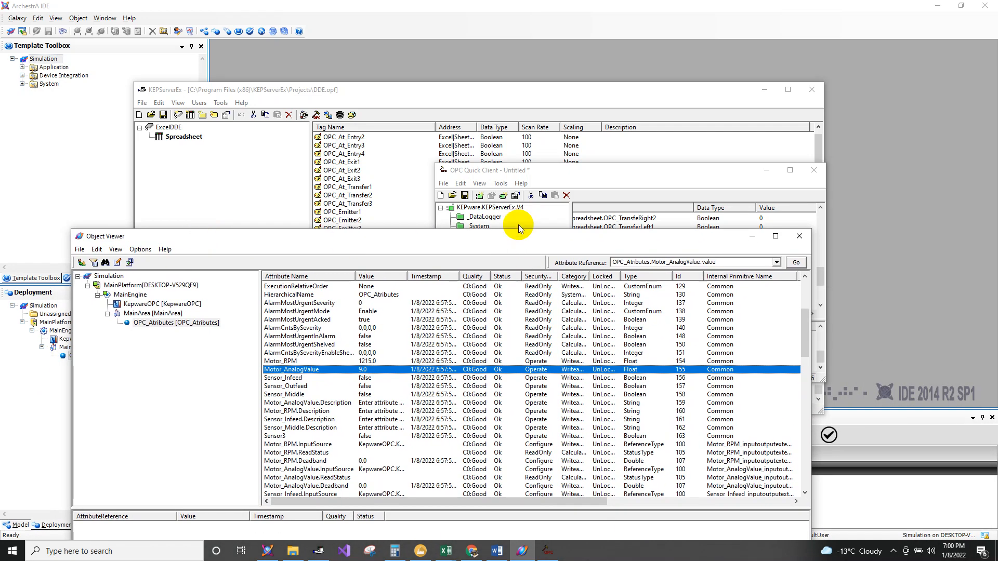
Step: Minimize Object Viewer and close OPC Quick Client without saving the untitled session
{"action": "left_click", "coordinate": [751, 239]}
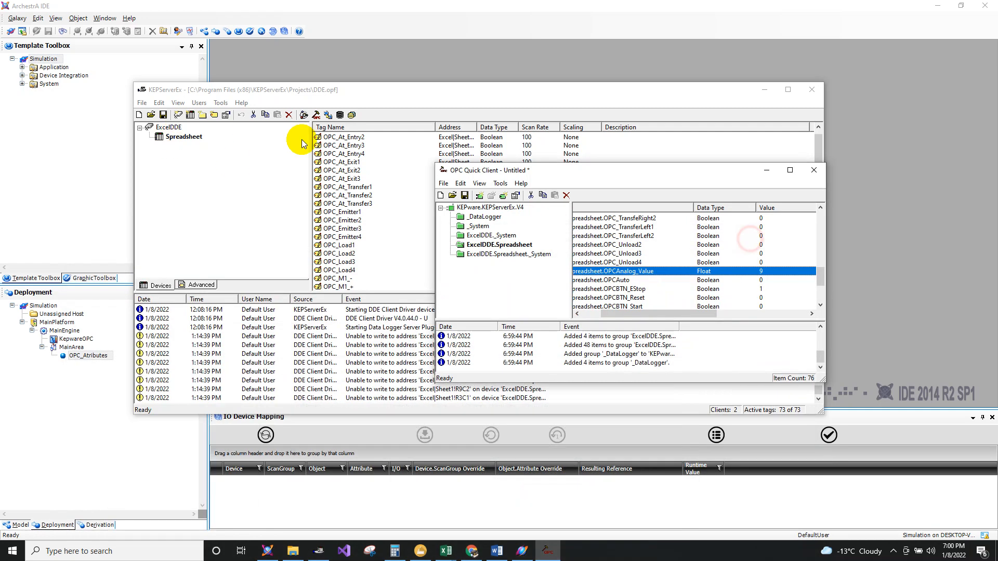
{"action": "left_click", "coordinate": [814, 171]}
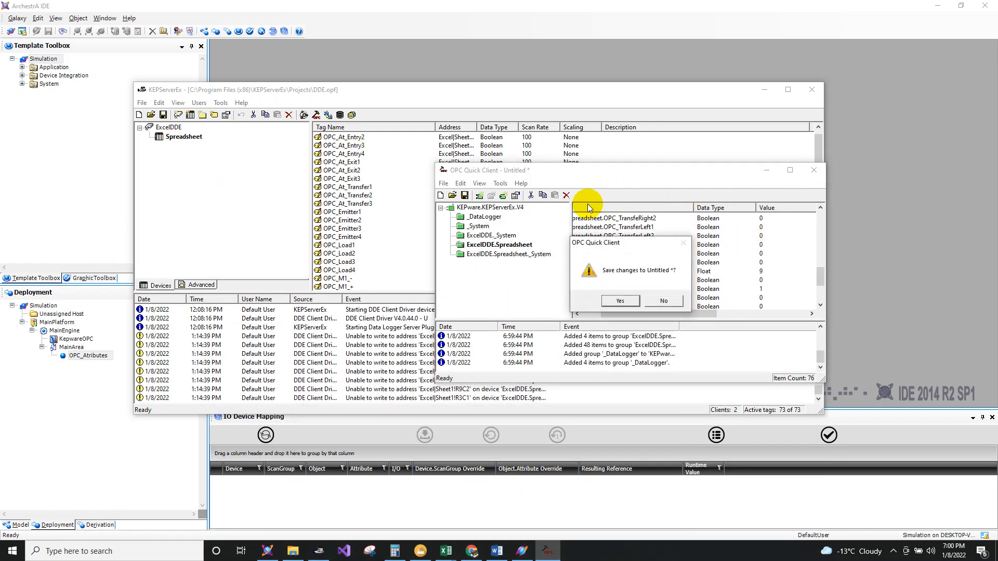
{"action": "left_click", "coordinate": [664, 301]}
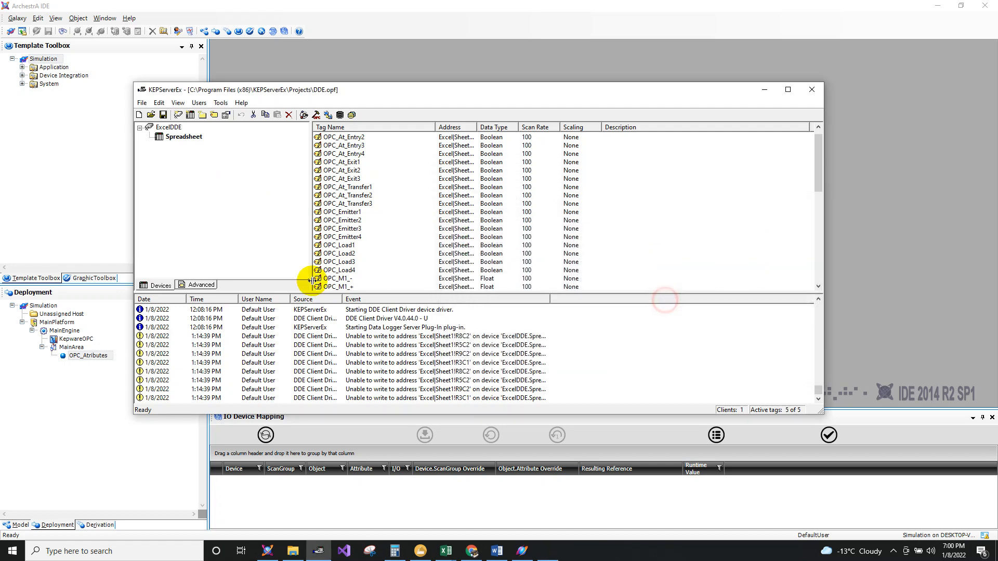
Step: Look through the OPC tags of the Spreadsheet device in KEPServerEx and minimize its window
{"action": "left_click", "coordinate": [172, 137]}
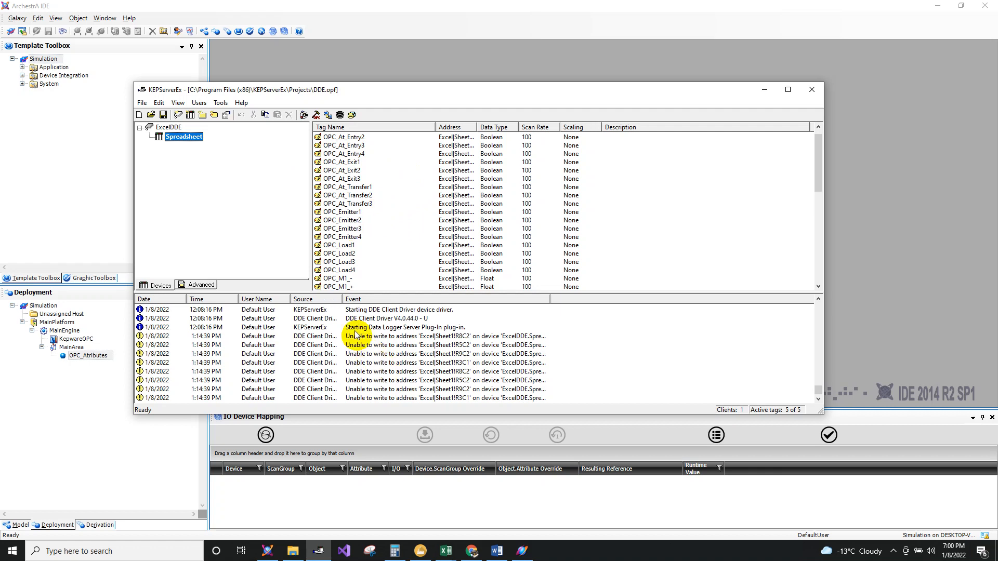
{"action": "left_click", "coordinate": [340, 221]}
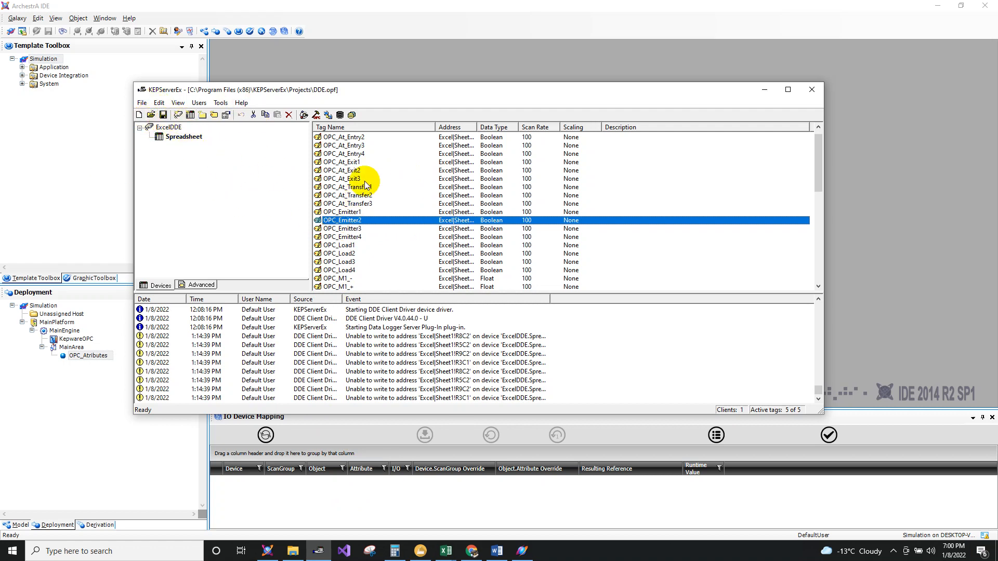
{"action": "left_click", "coordinate": [337, 153]}
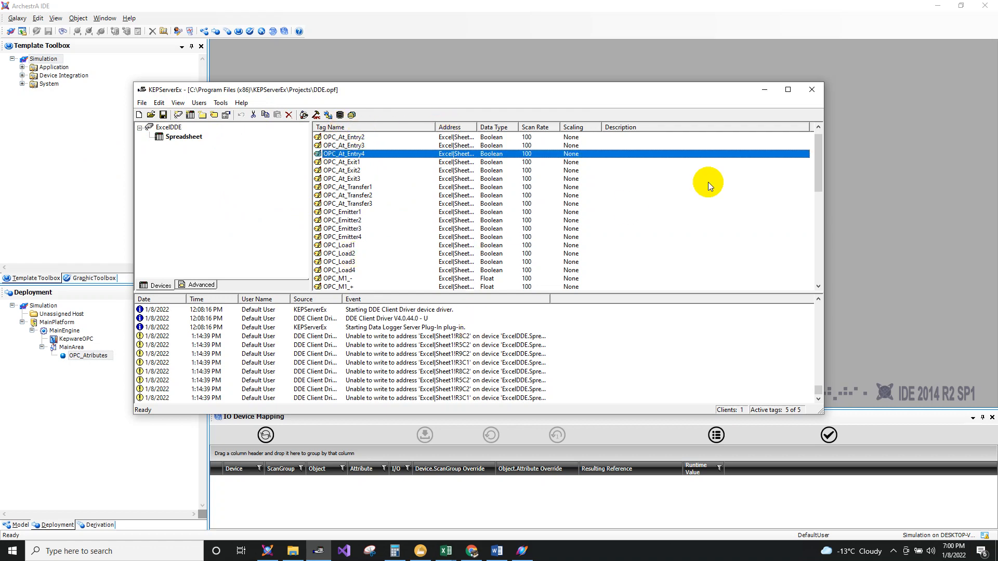
{"action": "scroll", "coordinate": [477, 210], "scroll_direction": "up", "scroll_amount": 1}
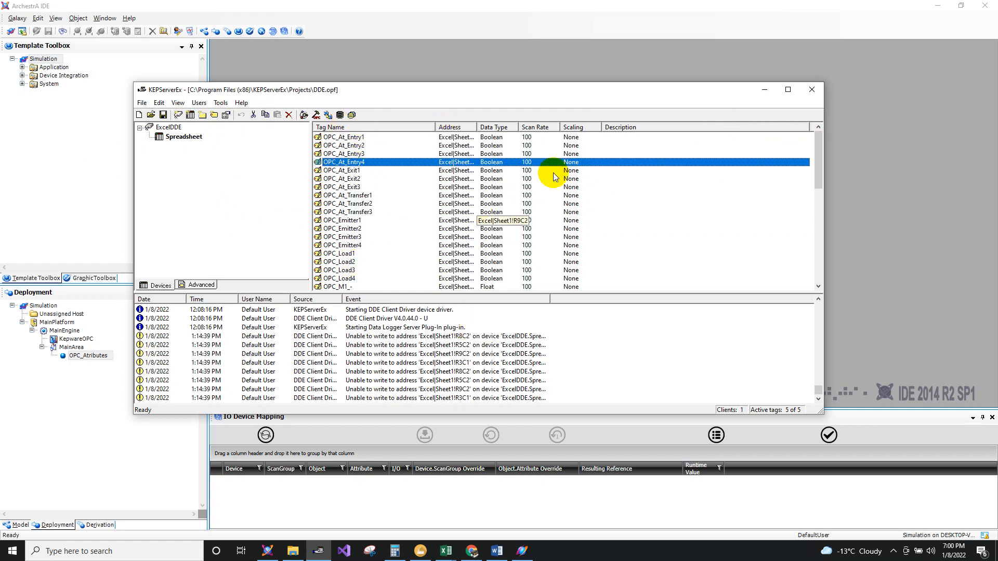
{"action": "left_click", "coordinate": [764, 89]}
Step: Switch to the Word outline, select item 6, "How to Use Wonderware Historian Client.", and minimize the document
{"action": "left_click", "coordinate": [450, 546]}
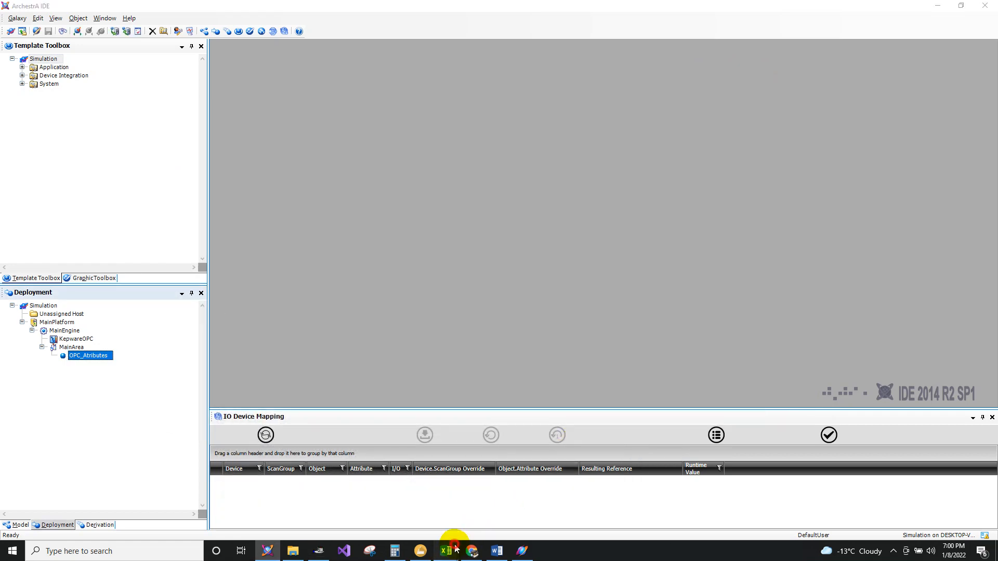
{"action": "left_click", "coordinate": [499, 551]}
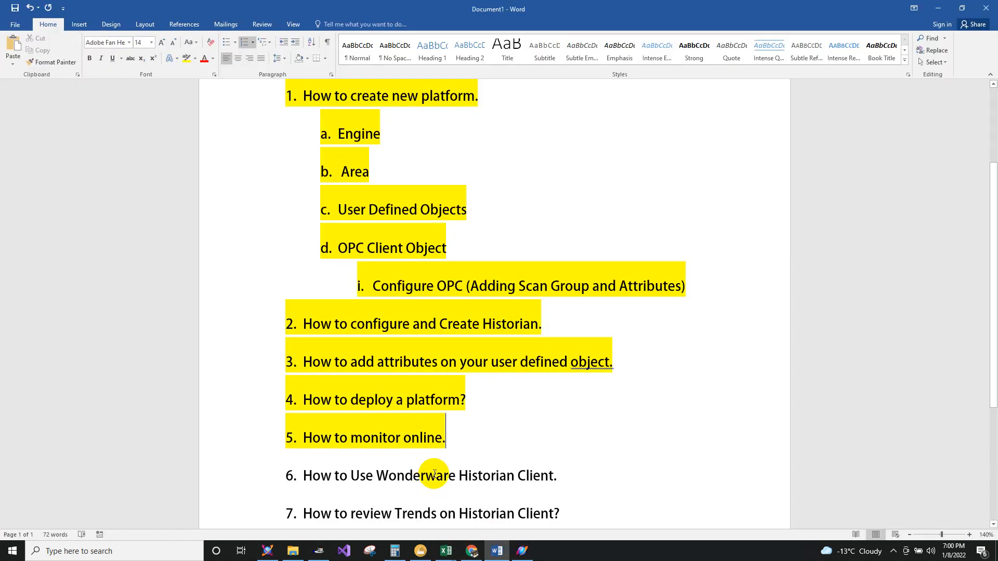
{"action": "left_click_drag", "start_coordinate": [561, 477], "coordinate": [287, 473]}
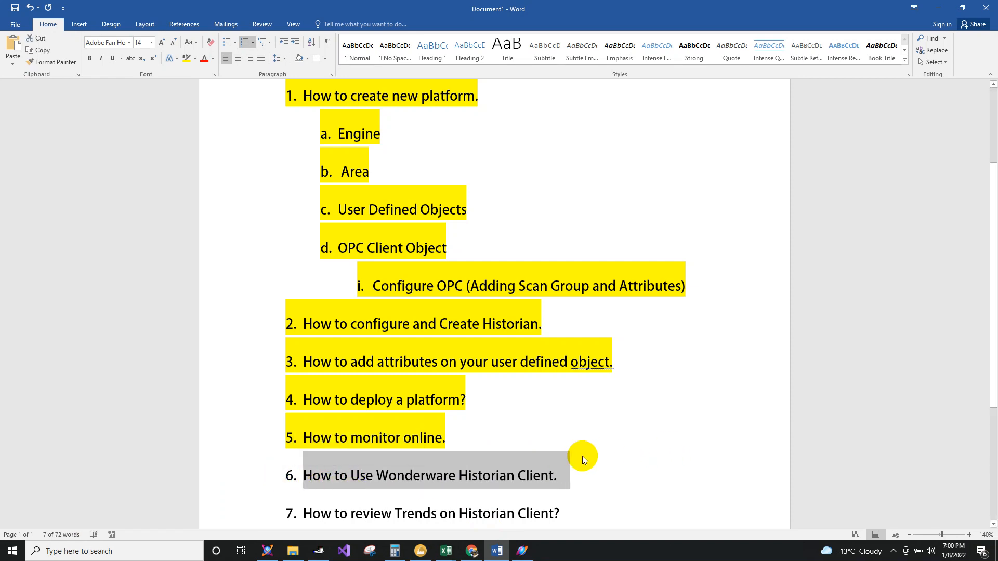
{"action": "left_click", "coordinate": [937, 8]}
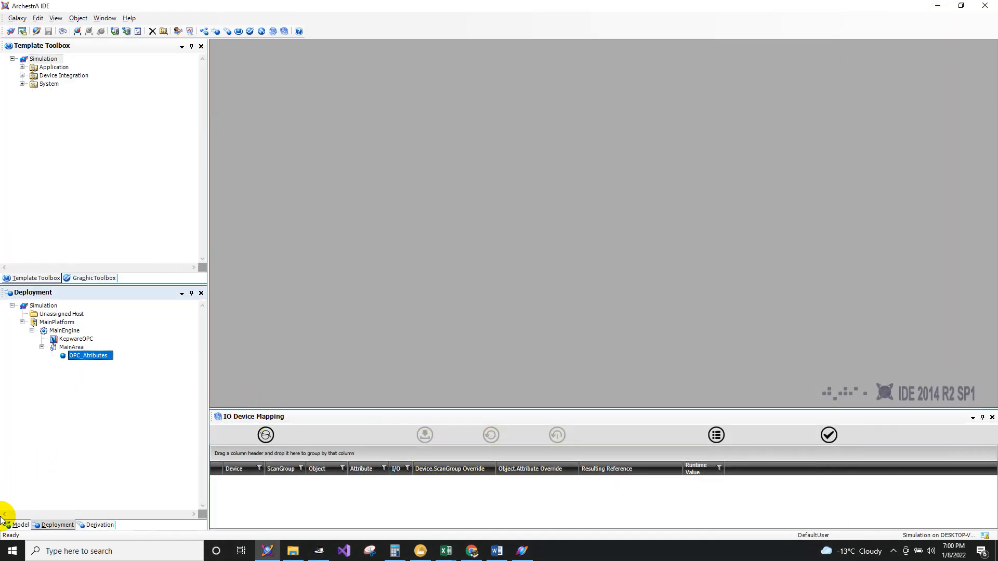
{"action": "left_click", "coordinate": [13, 551]}
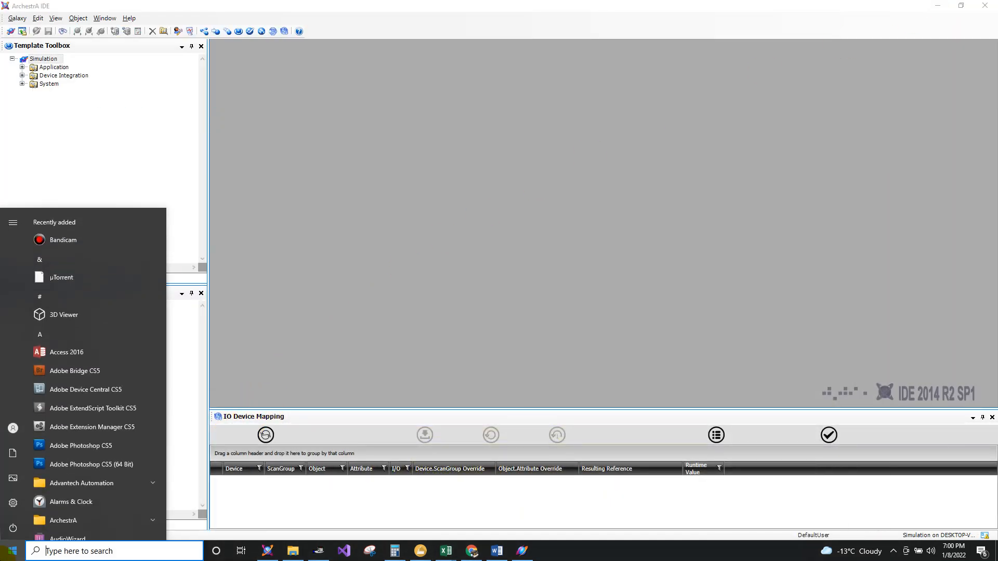
{"action": "scroll", "coordinate": [77, 450], "scroll_direction": "down", "scroll_amount": 10}
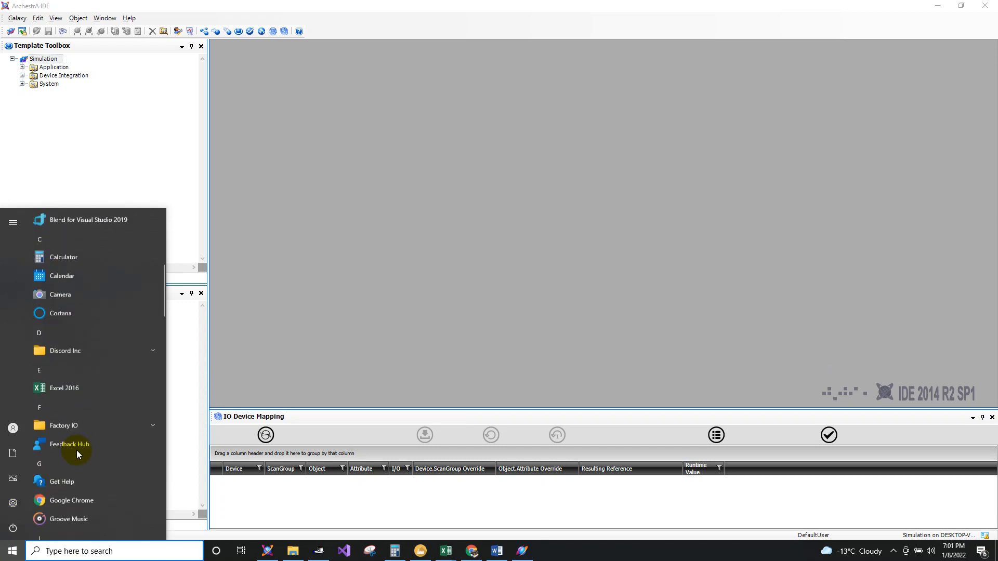
{"action": "scroll", "coordinate": [76, 450], "scroll_direction": "down", "scroll_amount": 12}
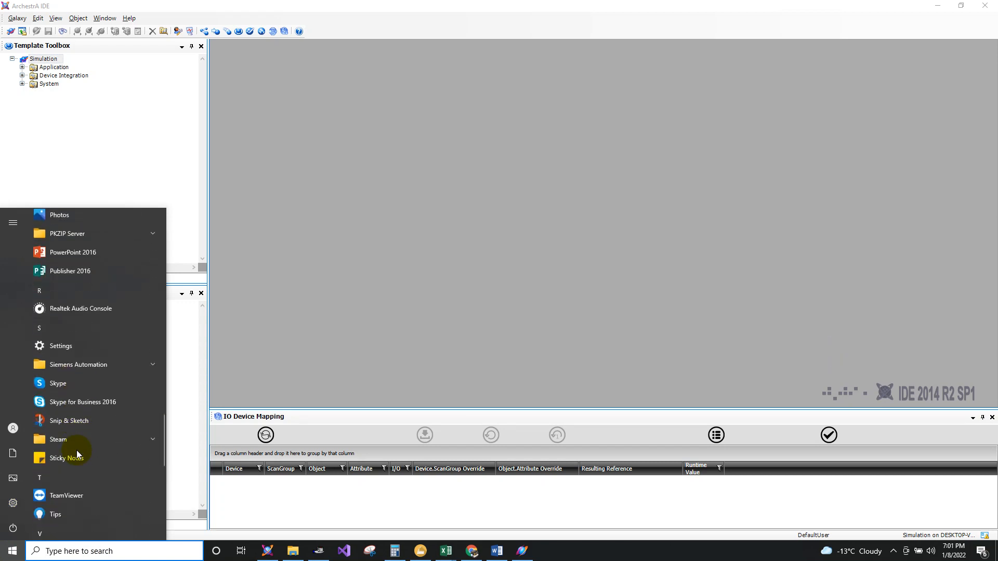
{"action": "scroll", "coordinate": [77, 450], "scroll_direction": "down", "scroll_amount": 6}
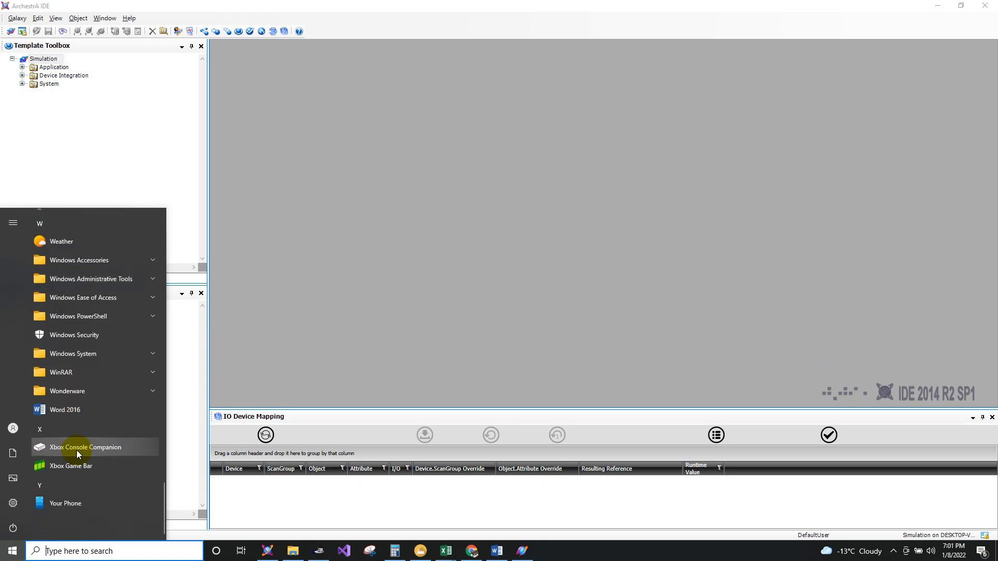
{"action": "scroll", "coordinate": [145, 502], "scroll_direction": "up", "scroll_amount": 5}
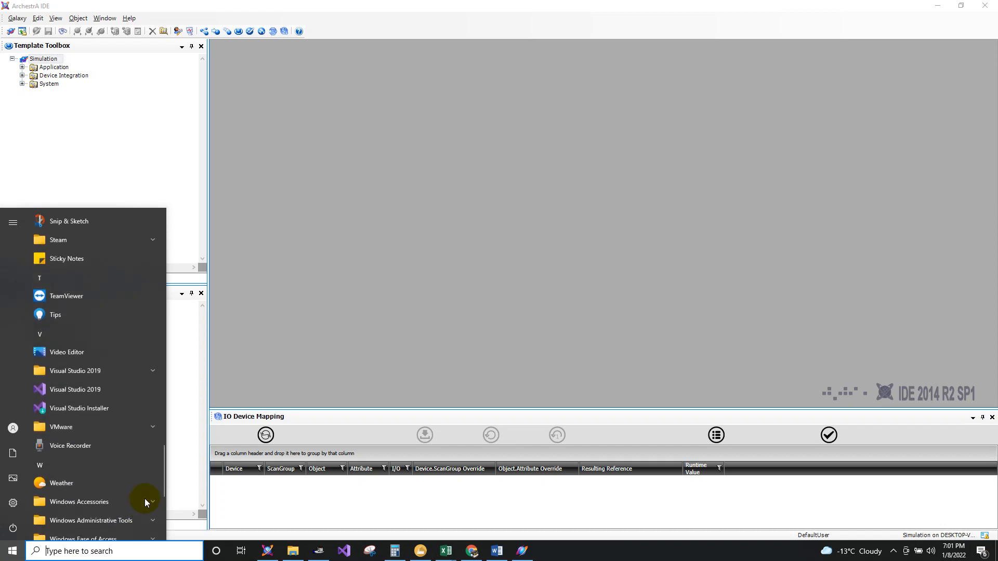
{"action": "scroll", "coordinate": [133, 472], "scroll_direction": "up", "scroll_amount": 5}
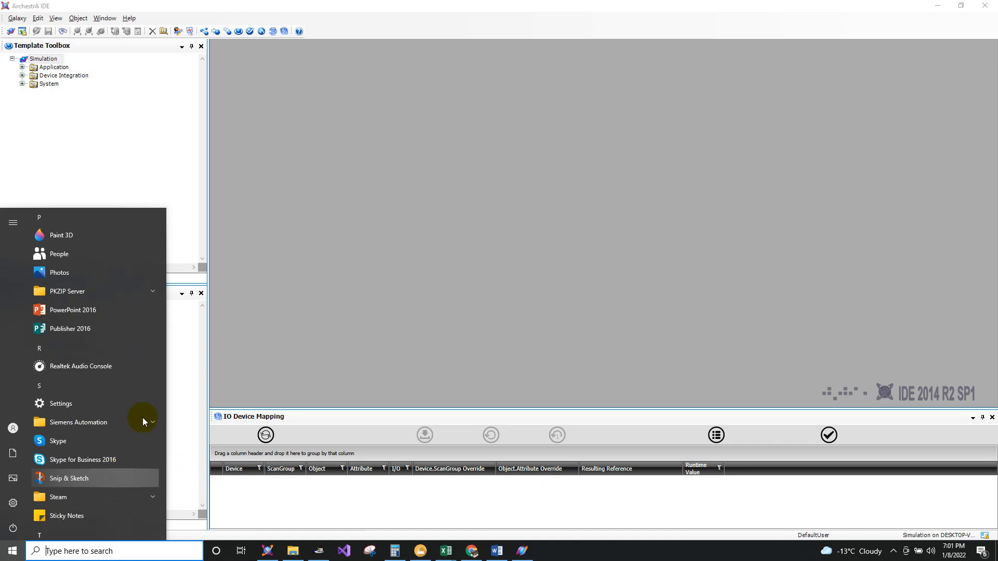
{"action": "left_click", "coordinate": [119, 138]}
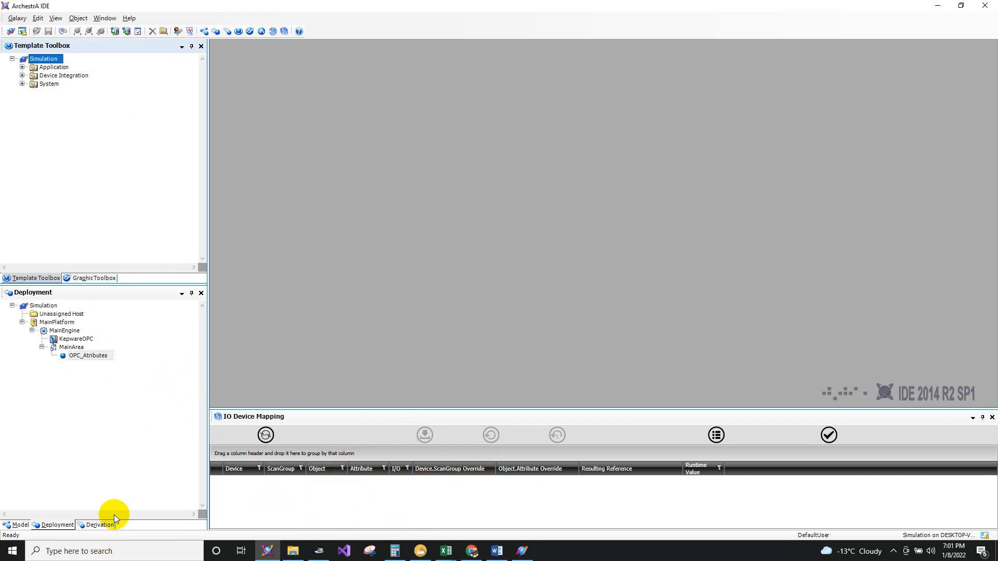
Step: Launch Trend from the Wonderware program folder
{"action": "left_click", "coordinate": [13, 551]}
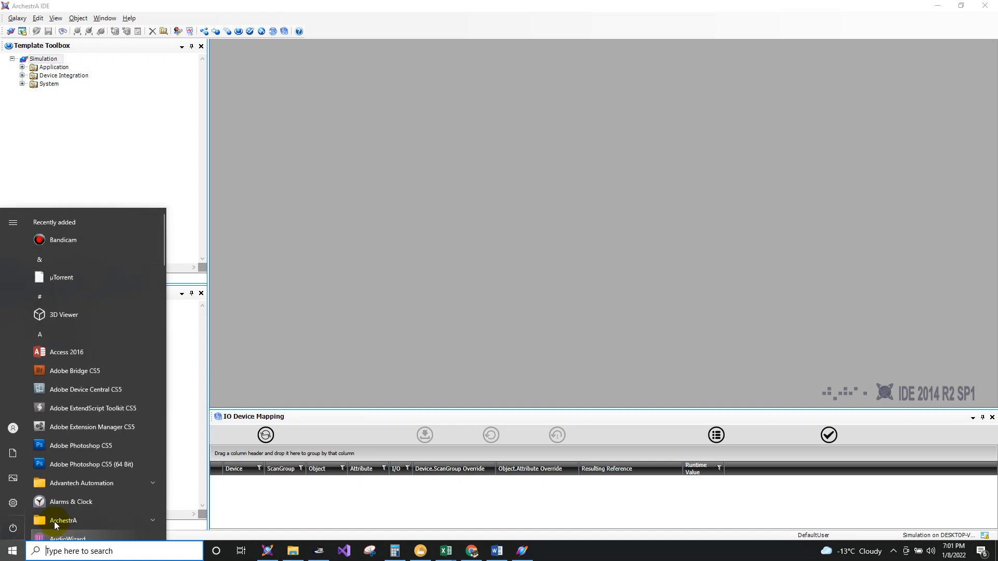
{"action": "scroll", "coordinate": [62, 494], "scroll_direction": "down", "scroll_amount": 20}
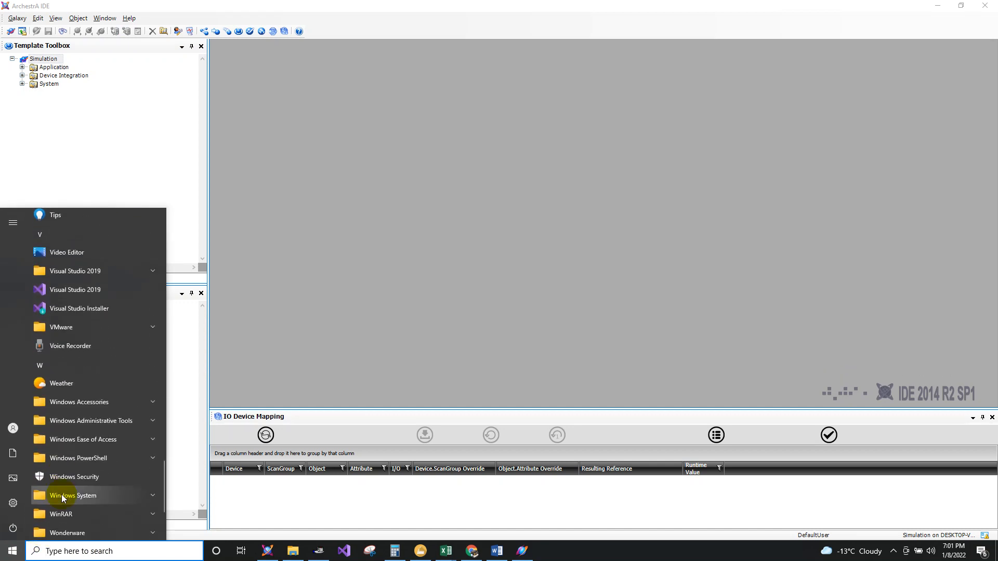
{"action": "scroll", "coordinate": [72, 468], "scroll_direction": "down", "scroll_amount": 3}
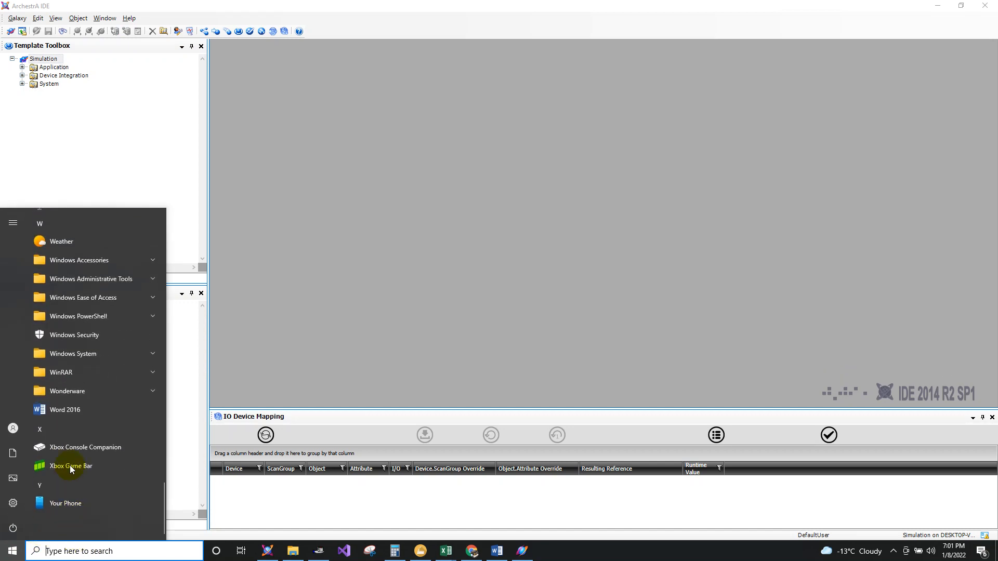
{"action": "left_click", "coordinate": [79, 387]}
{"action": "scroll", "coordinate": [59, 475], "scroll_direction": "down", "scroll_amount": 8}
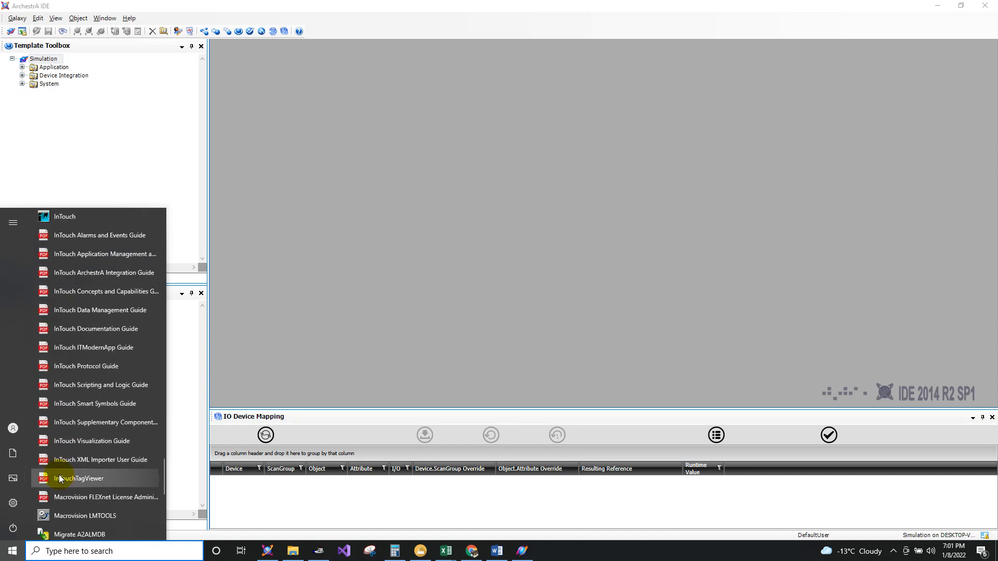
{"action": "scroll", "coordinate": [60, 478], "scroll_direction": "down", "scroll_amount": 8}
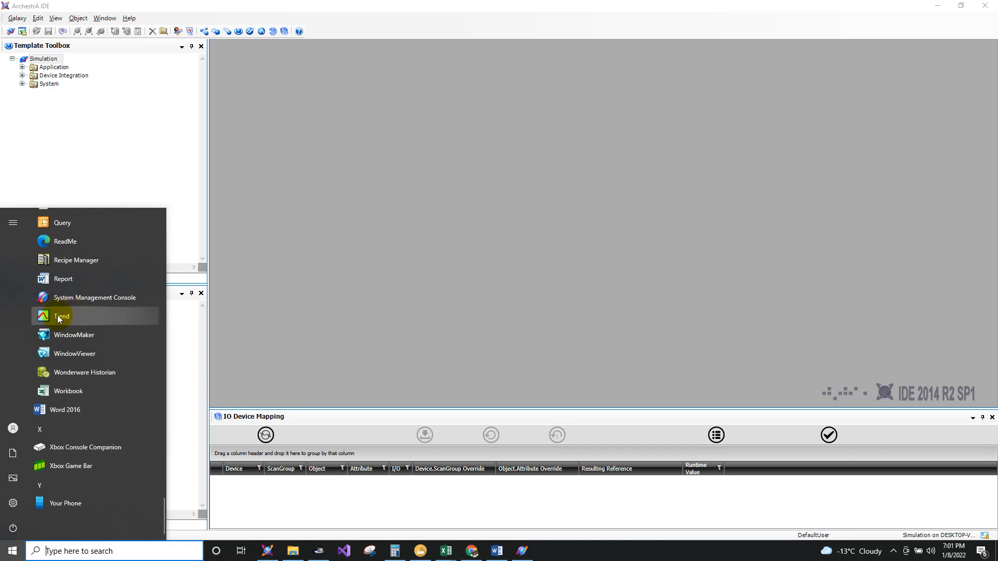
{"action": "left_click", "coordinate": [78, 318]}
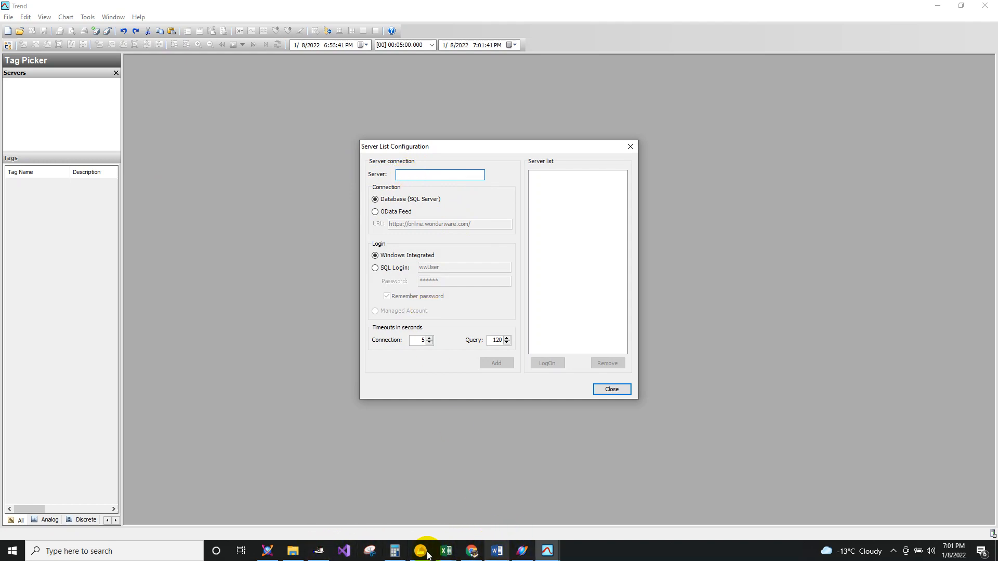
Step: Switch to ArchestrA IDE, open the MainPlatform object and copy its network address
{"action": "left_click", "coordinate": [267, 551]}
{"action": "left_click", "coordinate": [54, 322]}
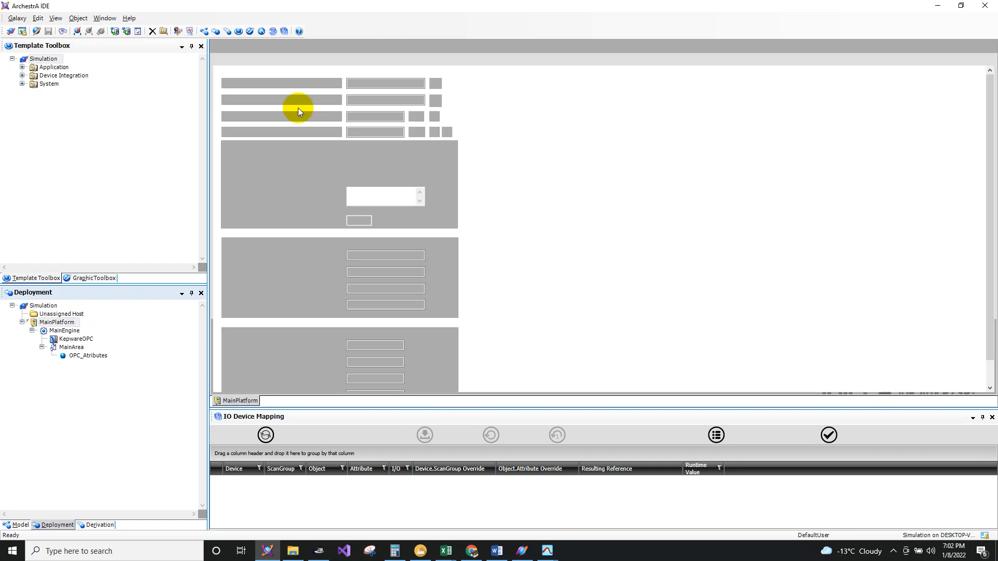
{"action": "double_click", "coordinate": [404, 85]}
{"action": "key", "text": "ctrl+c"}
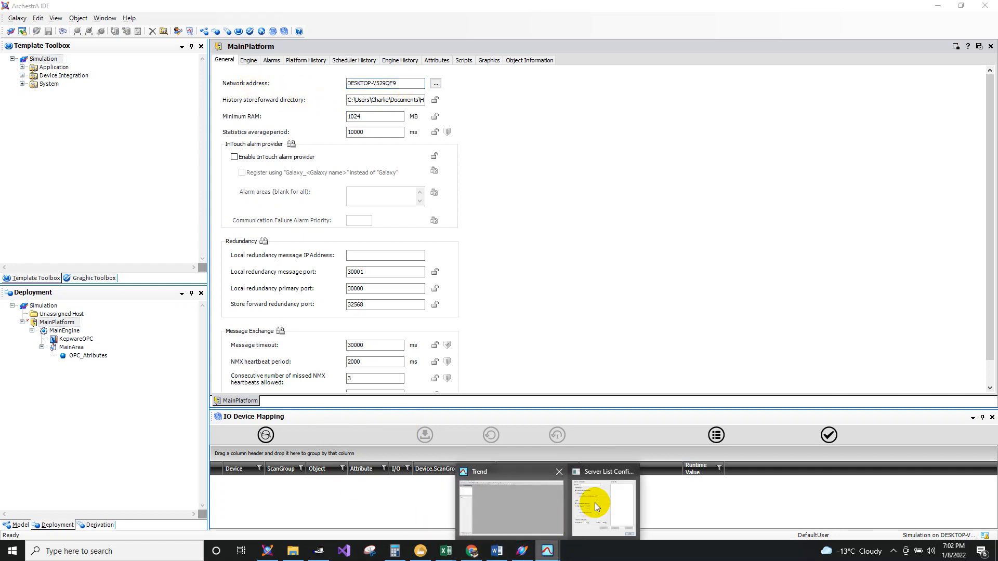
Step: Switch back to Trend's Server List Configuration and add the copied address DESKTOP-V529QF9 as a server
{"action": "left_click", "coordinate": [598, 499]}
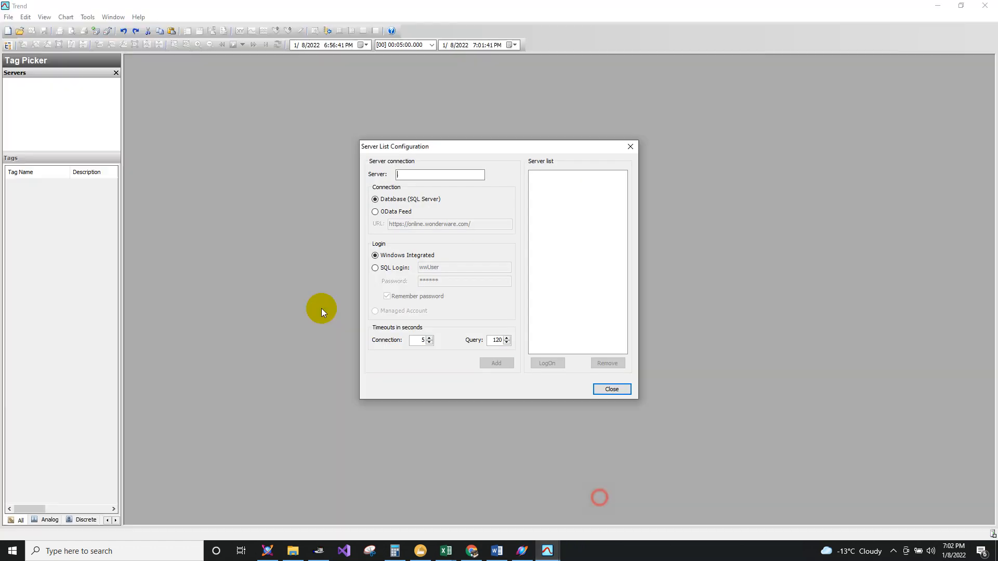
{"action": "right_click", "coordinate": [415, 174]}
{"action": "left_click", "coordinate": [431, 215]}
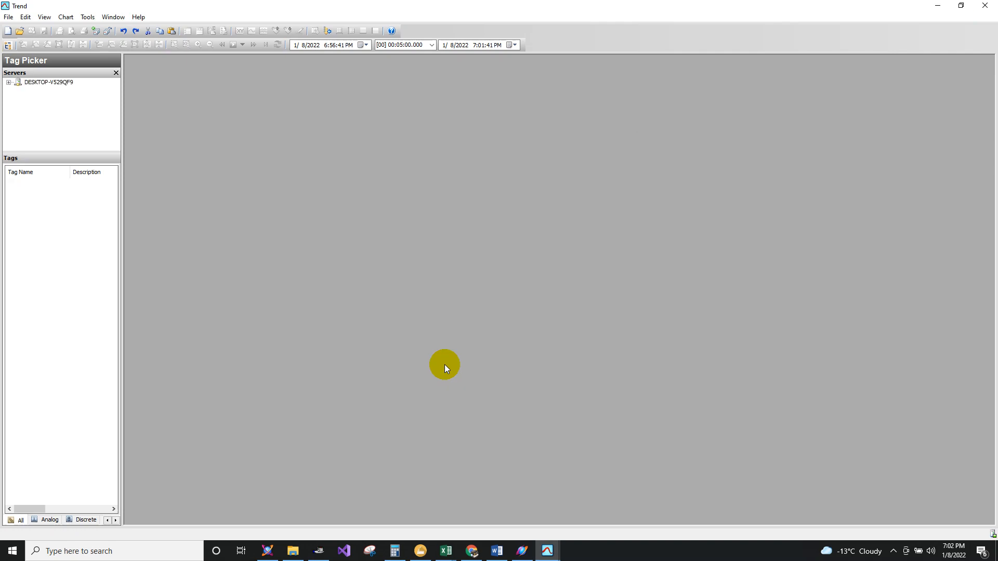
{"action": "double_click", "coordinate": [36, 83]}
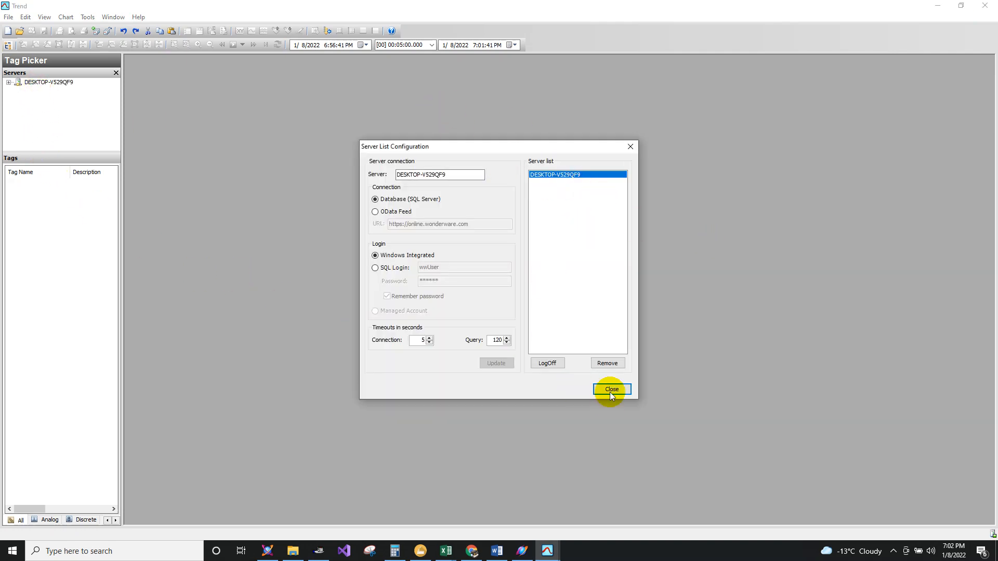
{"action": "left_click", "coordinate": [567, 175]}
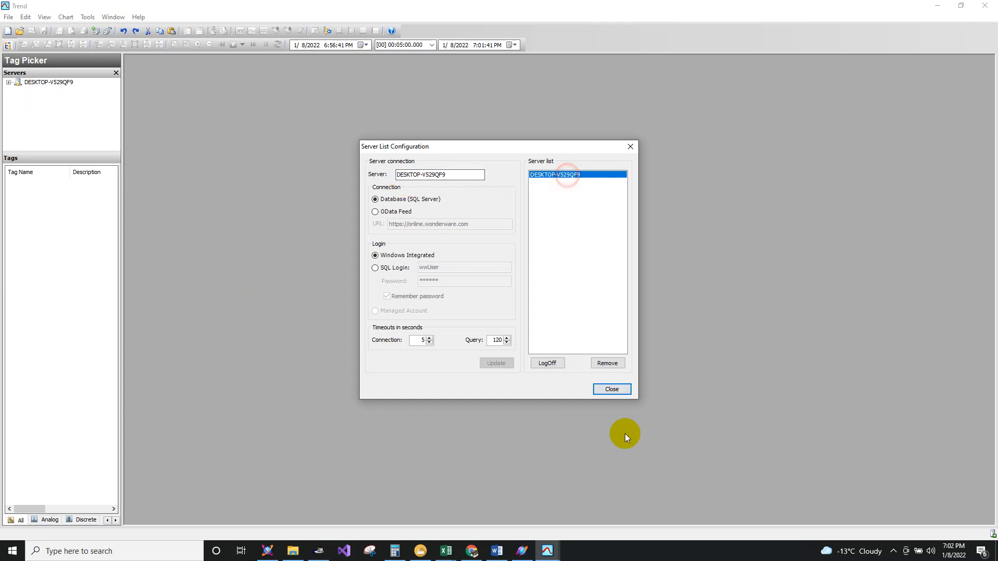
{"action": "left_click", "coordinate": [604, 387]}
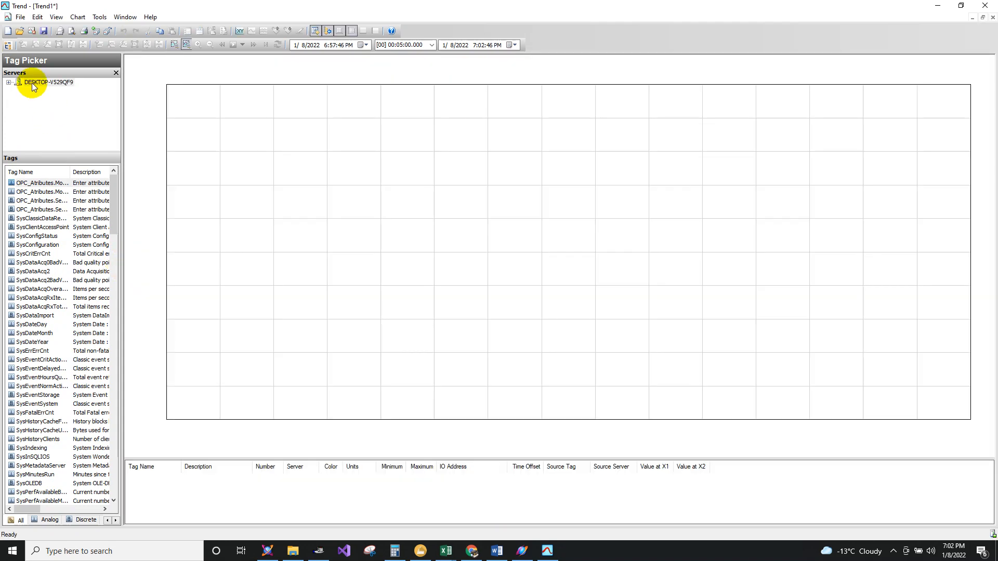
Step: Expand DESKTOP-V529QF9 and its Public Groups in the Tag Picker, enlarging the server tree area
{"action": "left_click", "coordinate": [32, 83]}
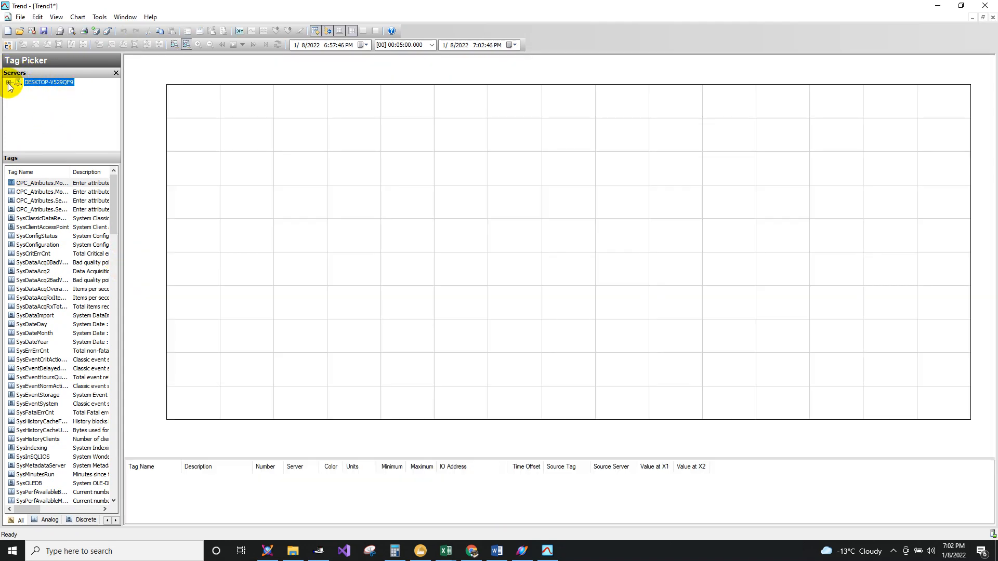
{"action": "left_click", "coordinate": [8, 83]}
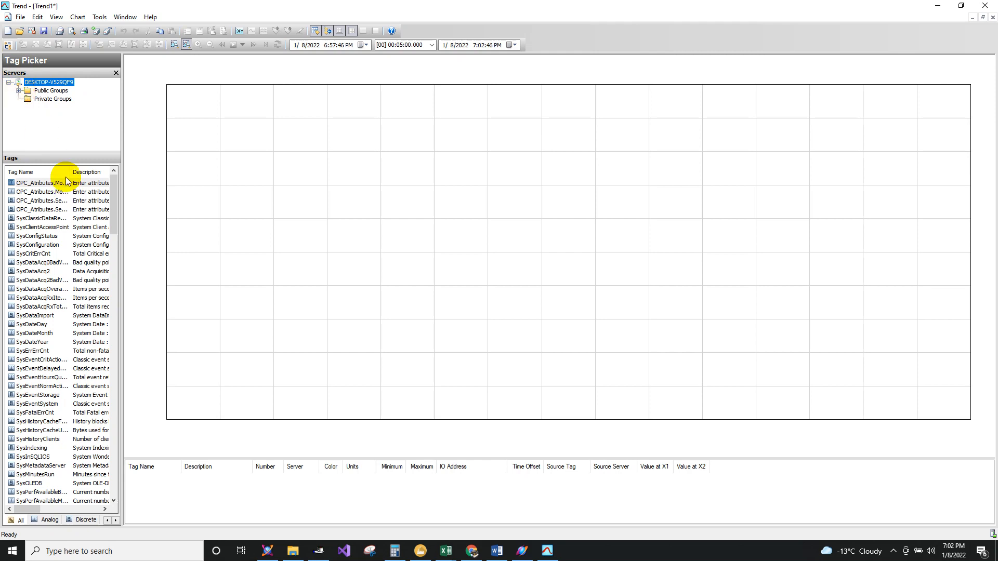
{"action": "left_click_drag", "start_coordinate": [64, 151], "coordinate": [66, 259]}
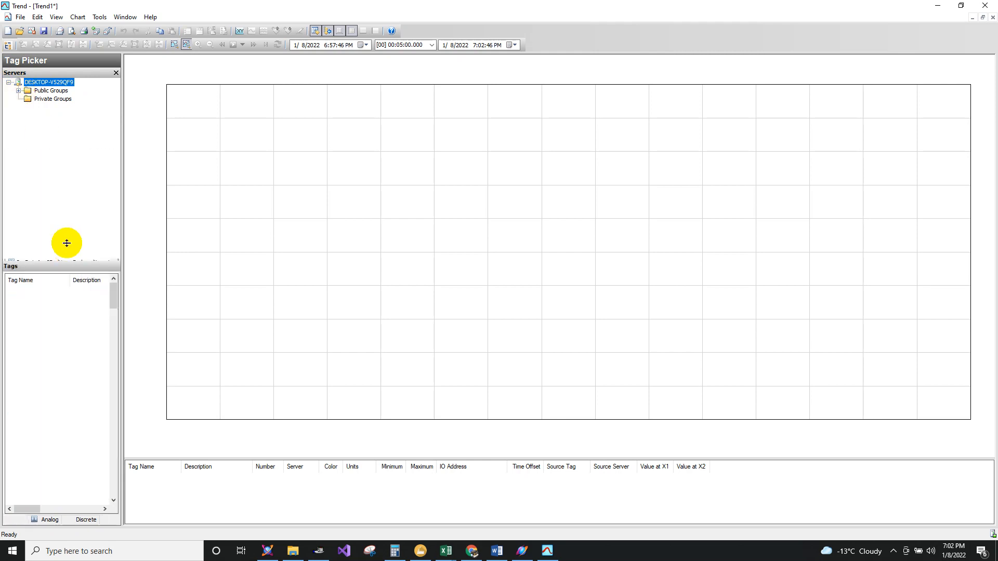
{"action": "left_click", "coordinate": [18, 91]}
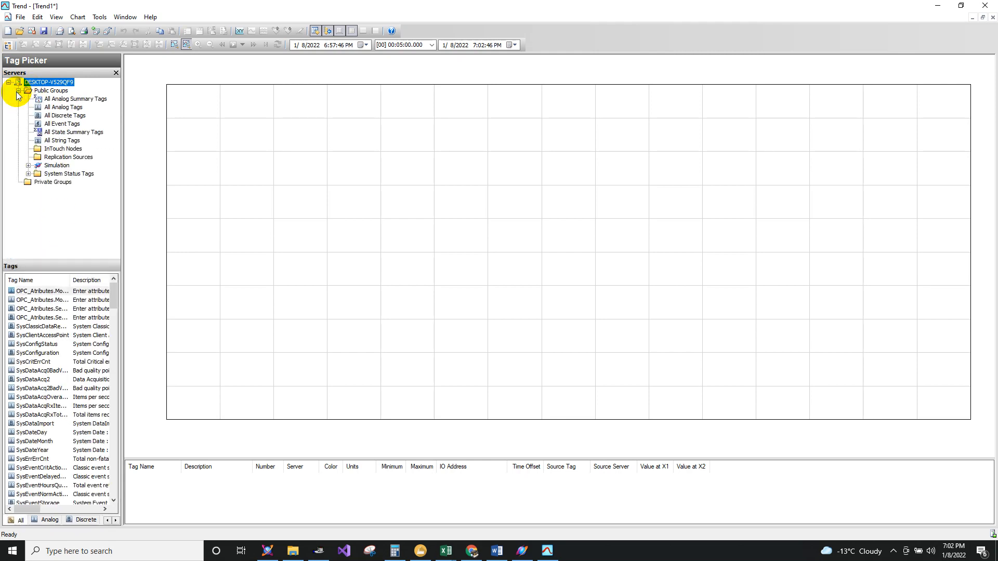
Step: Expand Simulation and MainArea under Public Groups and select OPC_Atributes to list its historized tags
{"action": "left_click", "coordinate": [39, 166]}
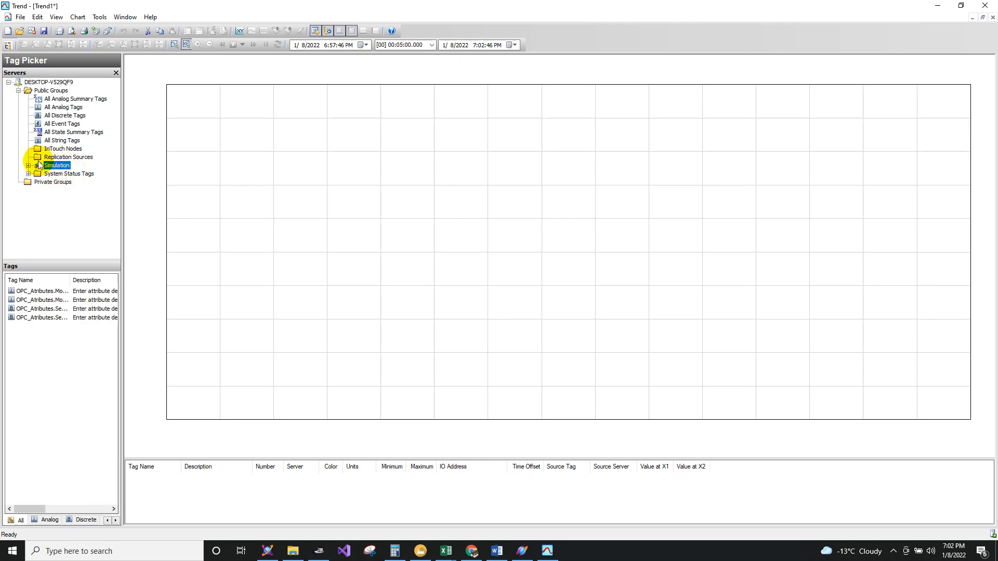
{"action": "left_click", "coordinate": [28, 165]}
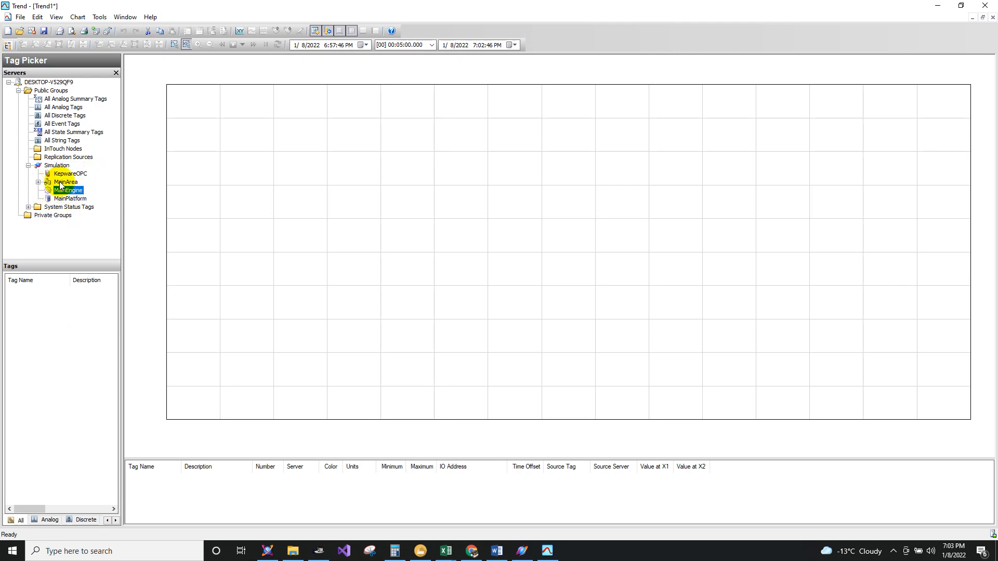
{"action": "left_click", "coordinate": [42, 183]}
{"action": "left_click", "coordinate": [38, 183]}
{"action": "left_click", "coordinate": [72, 190]}
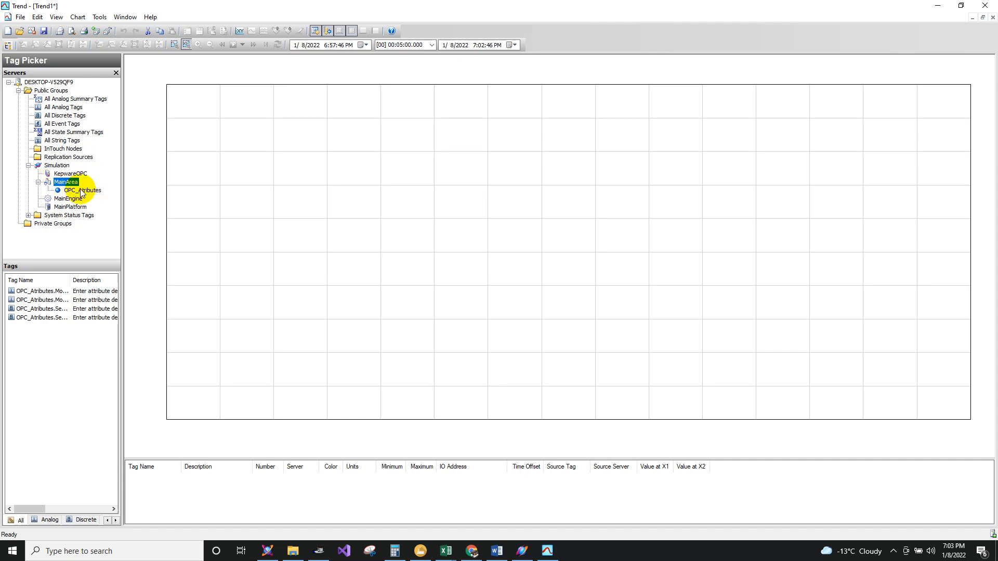
{"action": "left_click_drag", "start_coordinate": [64, 342], "coordinate": [36, 296]}
{"action": "left_click", "coordinate": [51, 343]}
{"action": "left_click", "coordinate": [41, 290]}
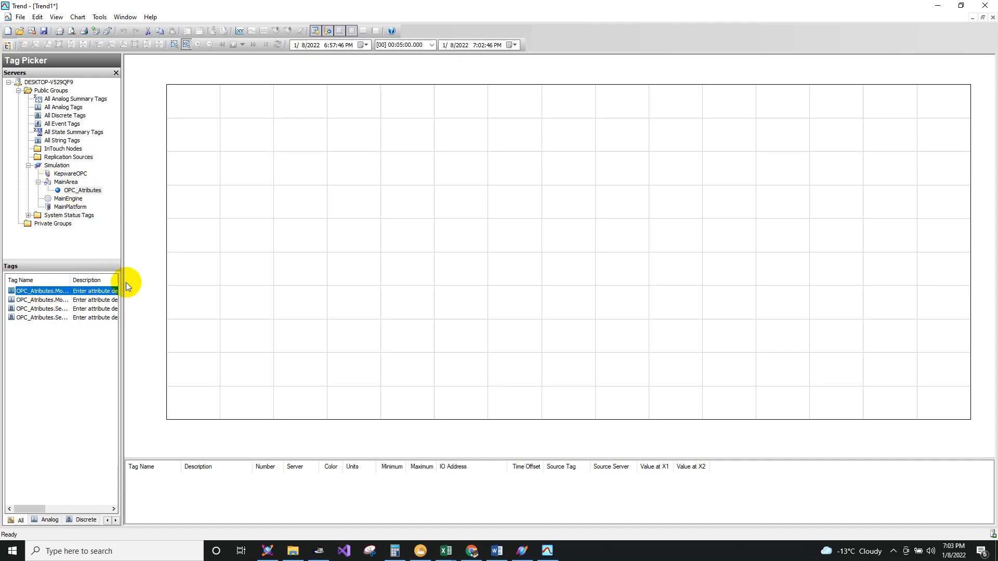
Step: Widen the Tag Picker pane and the Tag Name column in its tag list
{"action": "left_click_drag", "start_coordinate": [126, 284], "coordinate": [218, 308]}
{"action": "left_click", "coordinate": [77, 368]}
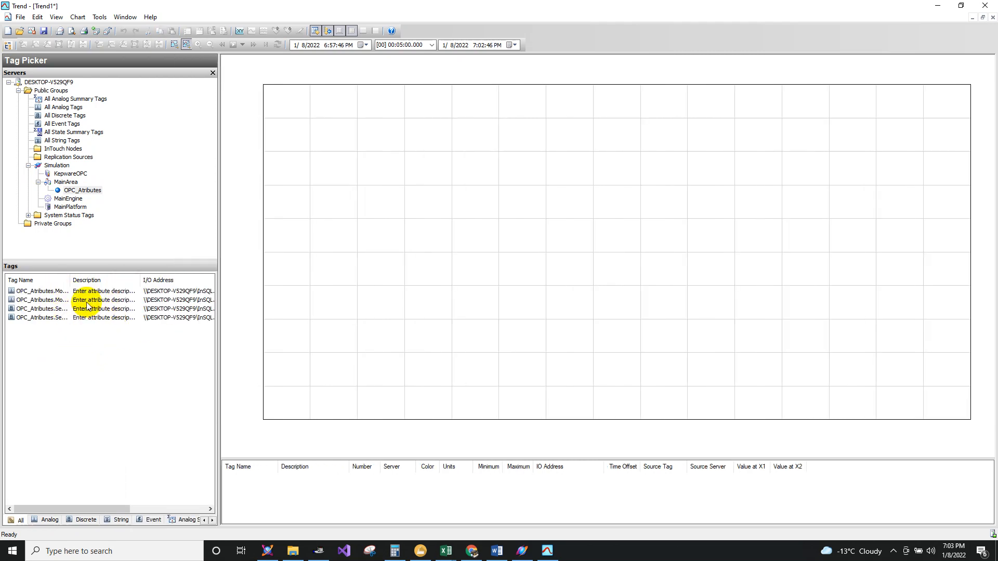
{"action": "left_click_drag", "start_coordinate": [70, 280], "coordinate": [88, 280]}
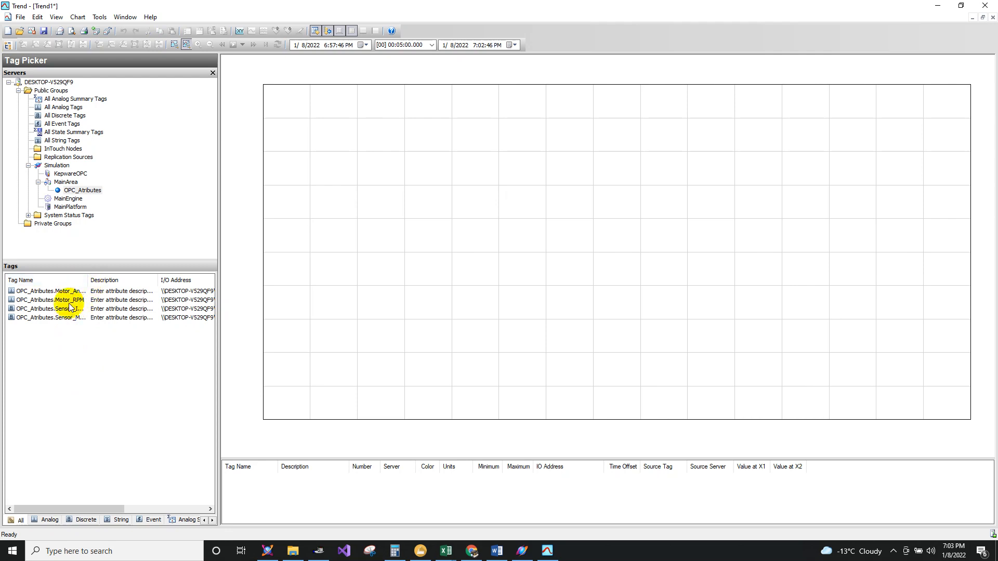
Step: Add the OPC_Atributes tags Motor_AnalogValue, Motor_RPM, Sensor_Infeed and Sensor_Middle to the trend chart
{"action": "double_click", "coordinate": [49, 293]}
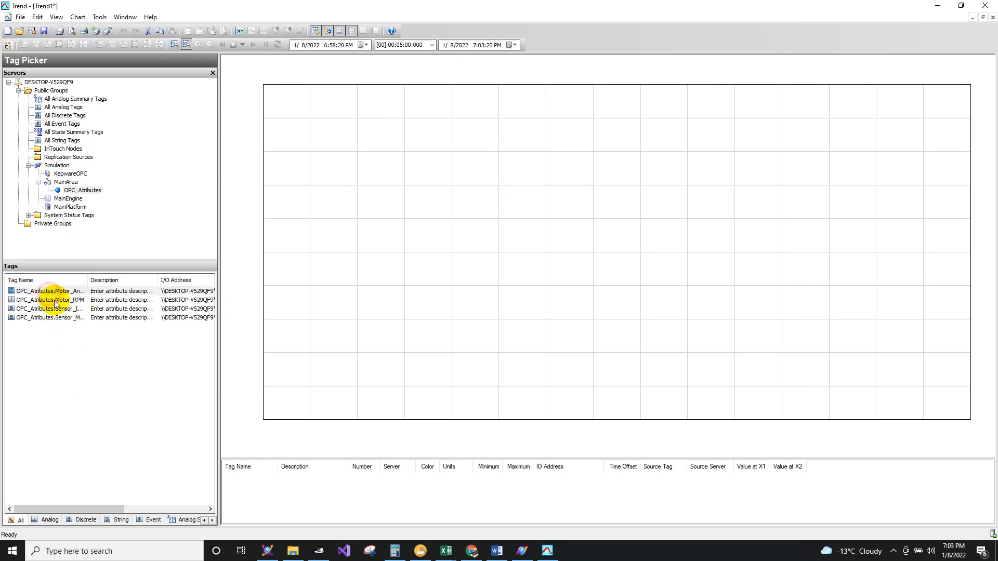
{"action": "double_click", "coordinate": [53, 300]}
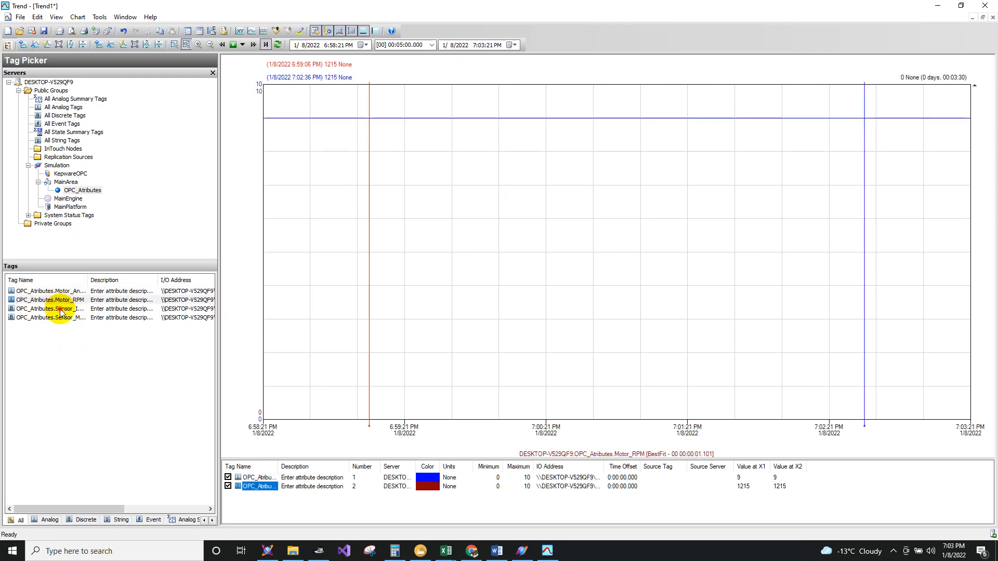
{"action": "double_click", "coordinate": [61, 310]}
{"action": "double_click", "coordinate": [61, 318]}
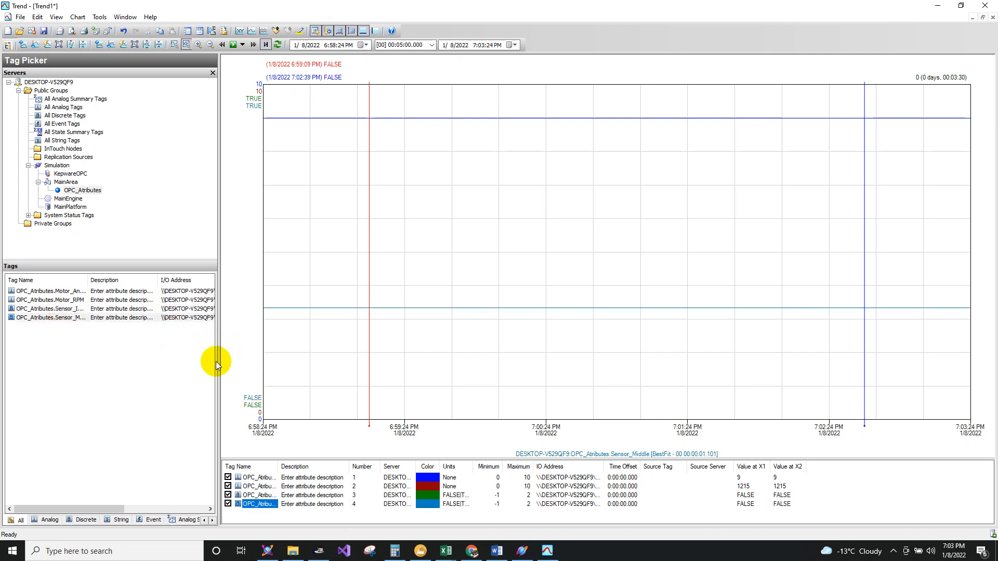
Step: Widen the Tag Name column to show full names and check which OPC_Atributes sensor tags are listed
{"action": "left_click_drag", "start_coordinate": [88, 280], "coordinate": [123, 281]}
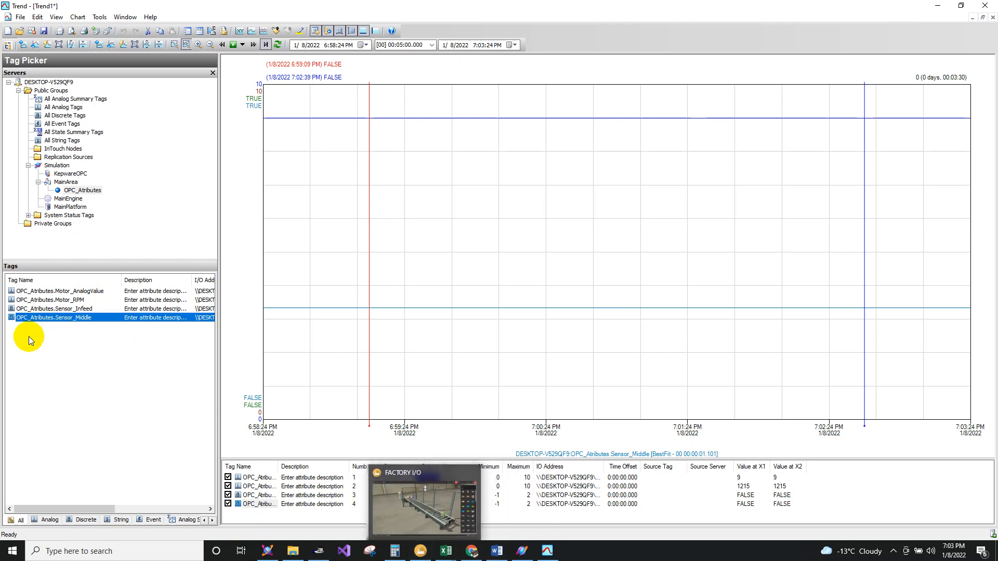
{"action": "left_click", "coordinate": [57, 345]}
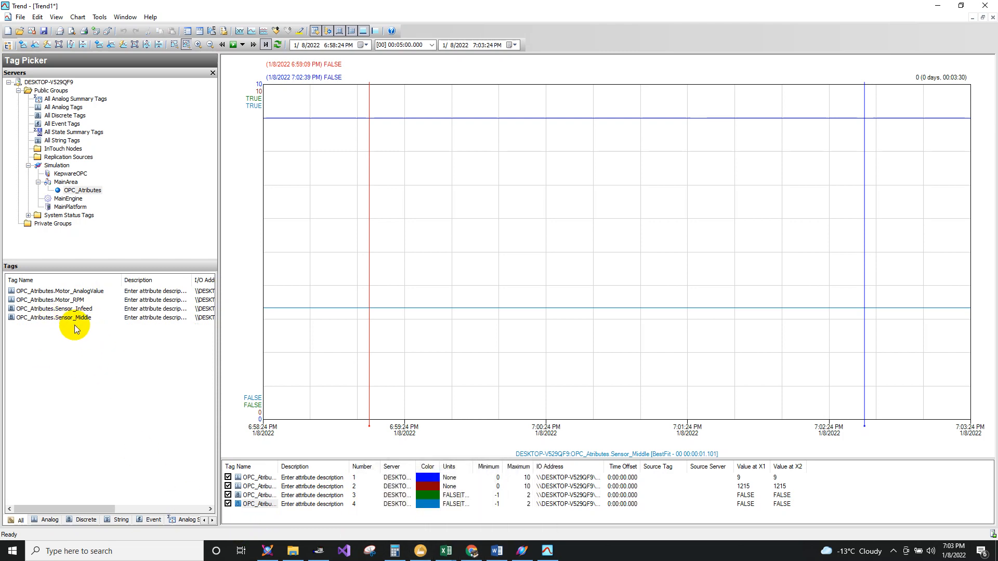
{"action": "left_click", "coordinate": [70, 317]}
{"action": "left_click", "coordinate": [64, 308]}
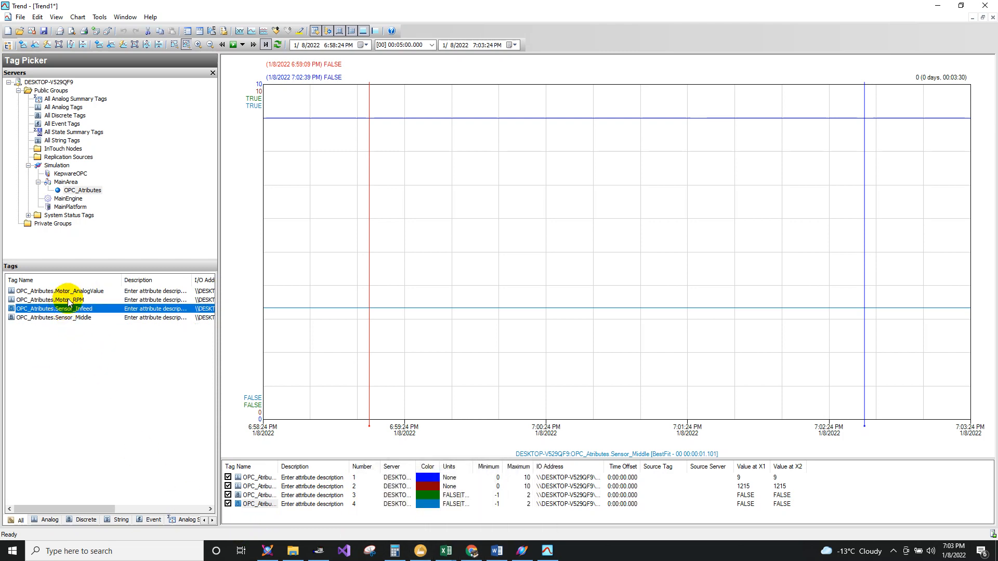
{"action": "left_click", "coordinate": [65, 319]}
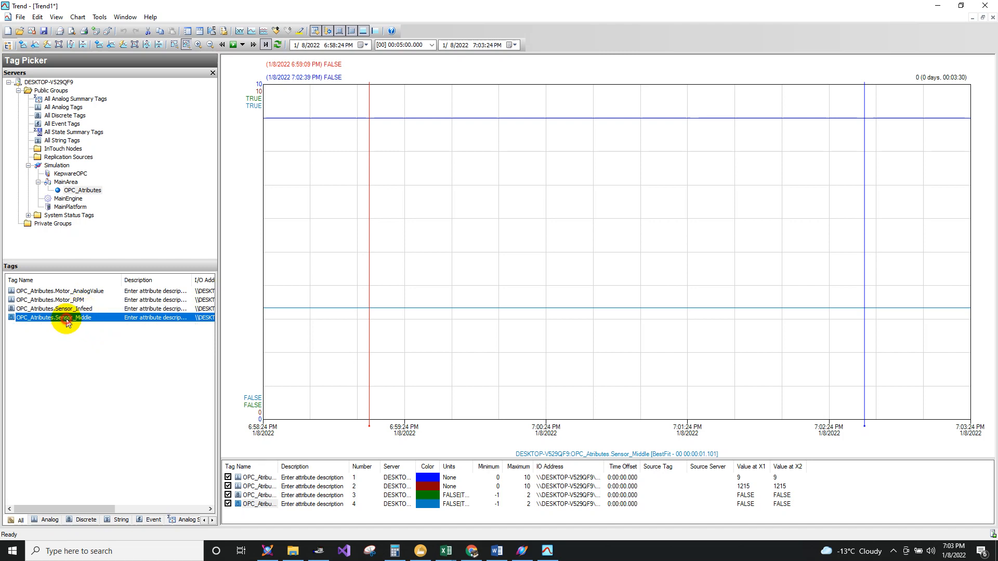
{"action": "left_click", "coordinate": [79, 310]}
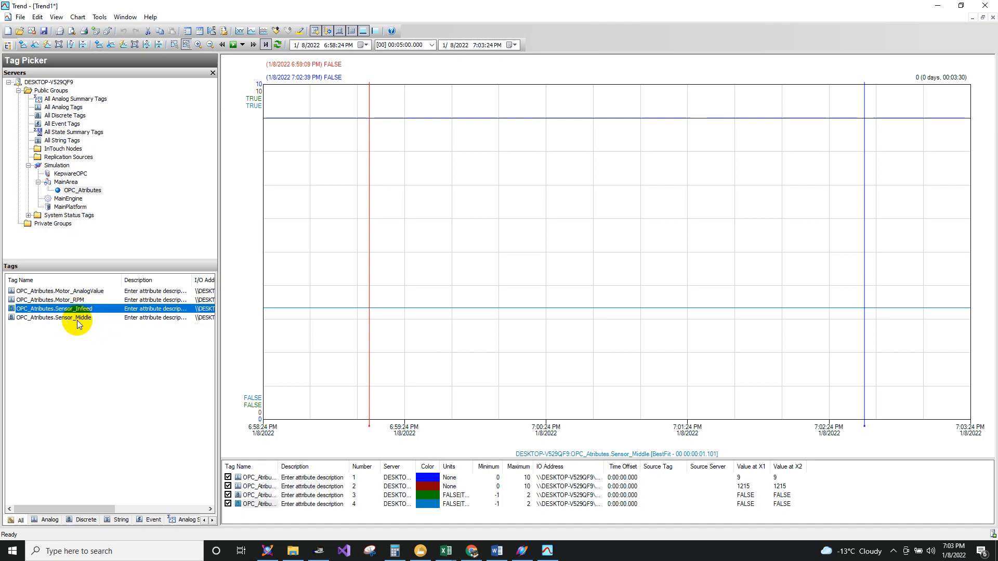
{"action": "left_click", "coordinate": [78, 321]}
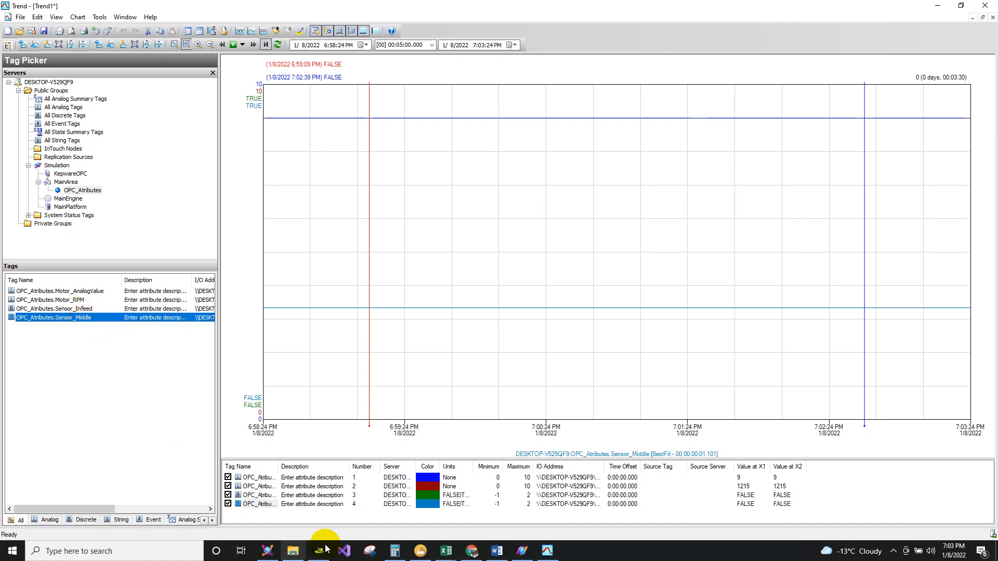
Step: Switch to ArchestrA IDE and open the OPC_Atributes object, glancing at Object Viewer and Trend while it loads
{"action": "left_click", "coordinate": [268, 552]}
{"action": "left_click", "coordinate": [85, 356]}
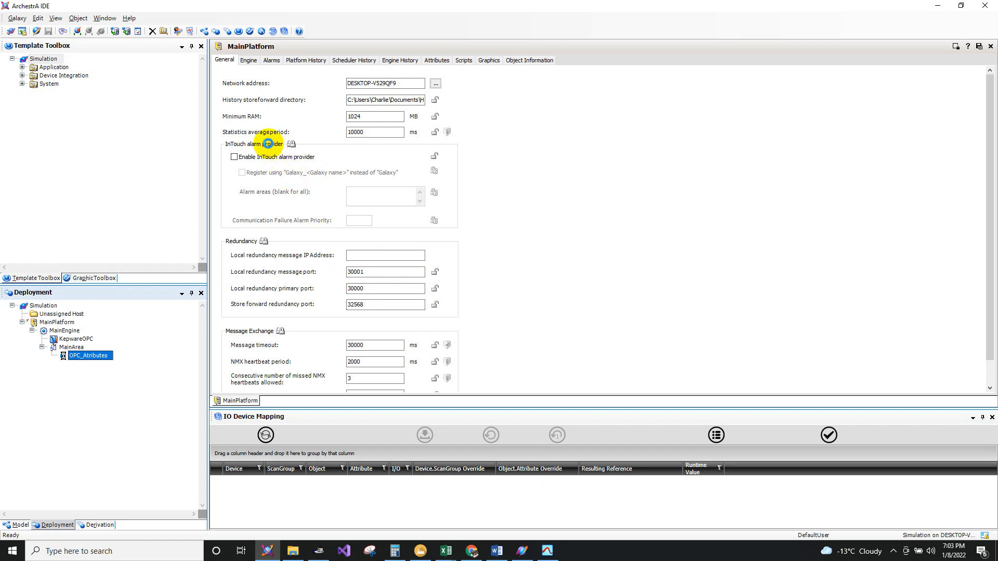
{"action": "left_click", "coordinate": [521, 551]}
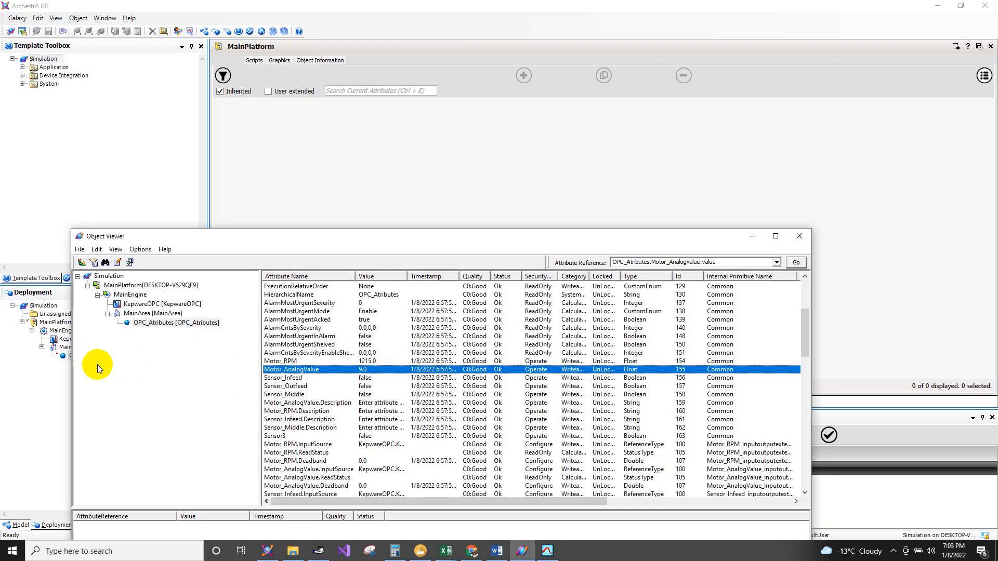
{"action": "left_click", "coordinate": [34, 375]}
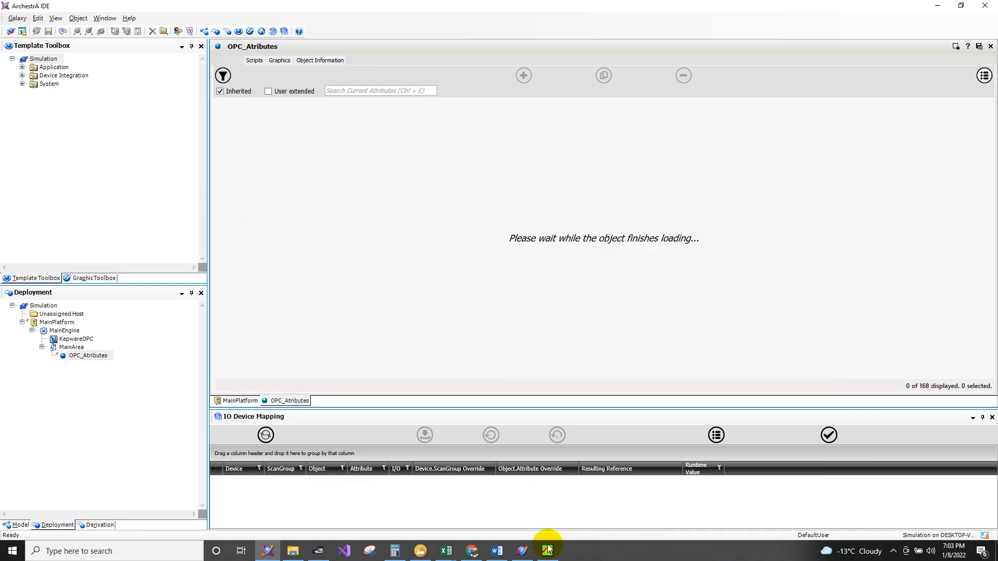
{"action": "left_click", "coordinate": [548, 549]}
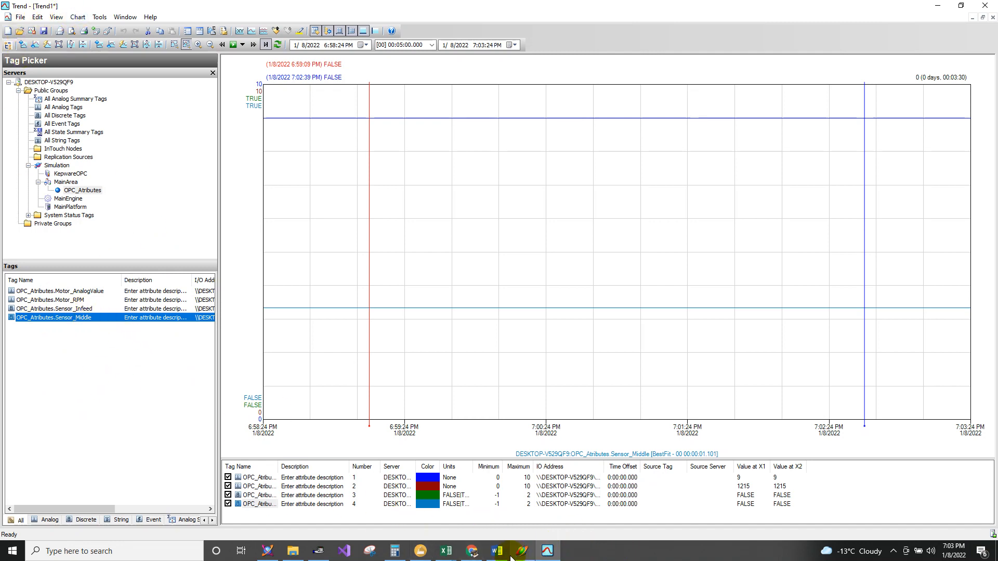
{"action": "left_click", "coordinate": [268, 551]}
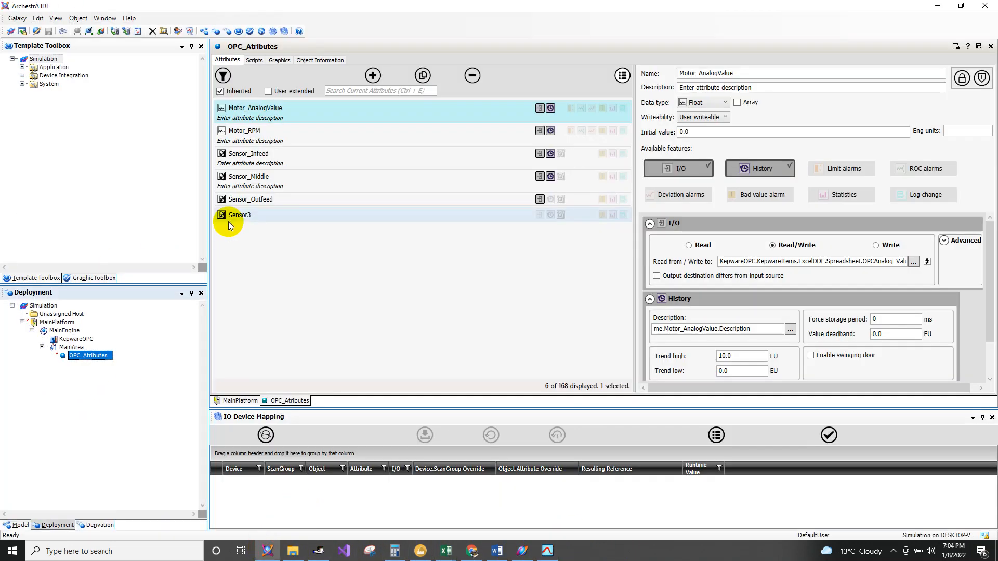
Step: Enable the History feature for the Sensor_Outfeed attribute, save OPC_Atributes, and close the open object editors
{"action": "left_click", "coordinate": [264, 199]}
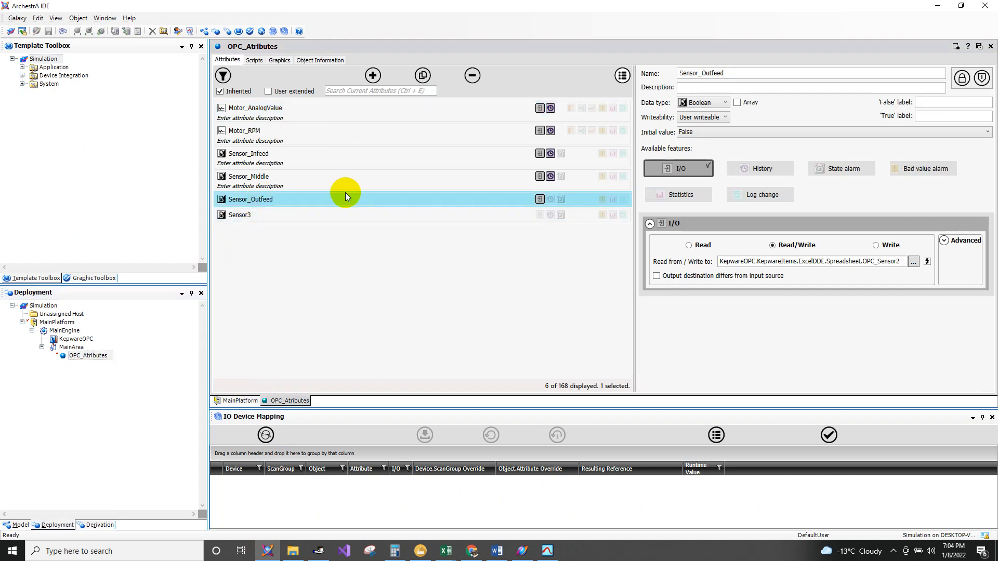
{"action": "left_click", "coordinate": [761, 169]}
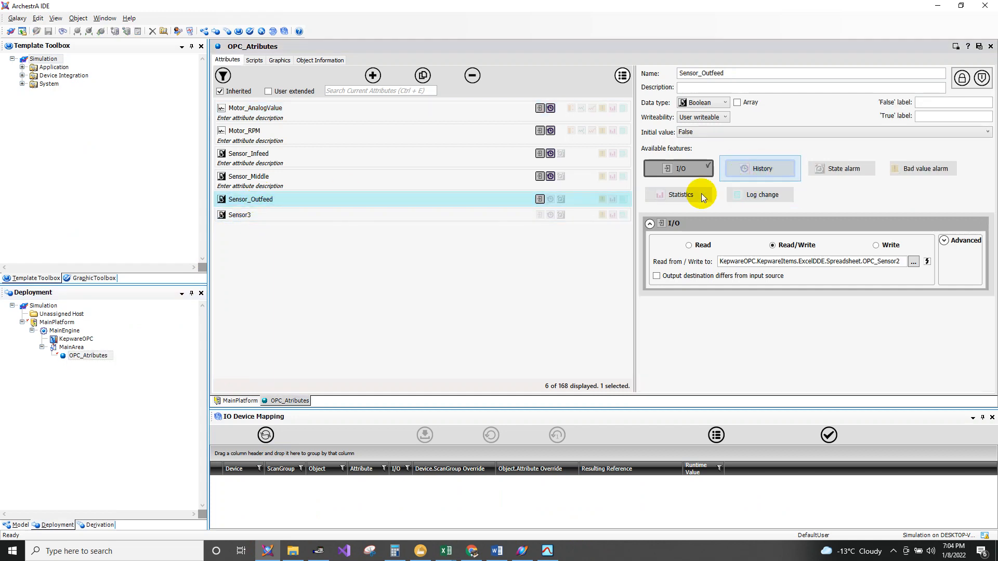
{"action": "left_click", "coordinate": [979, 48]}
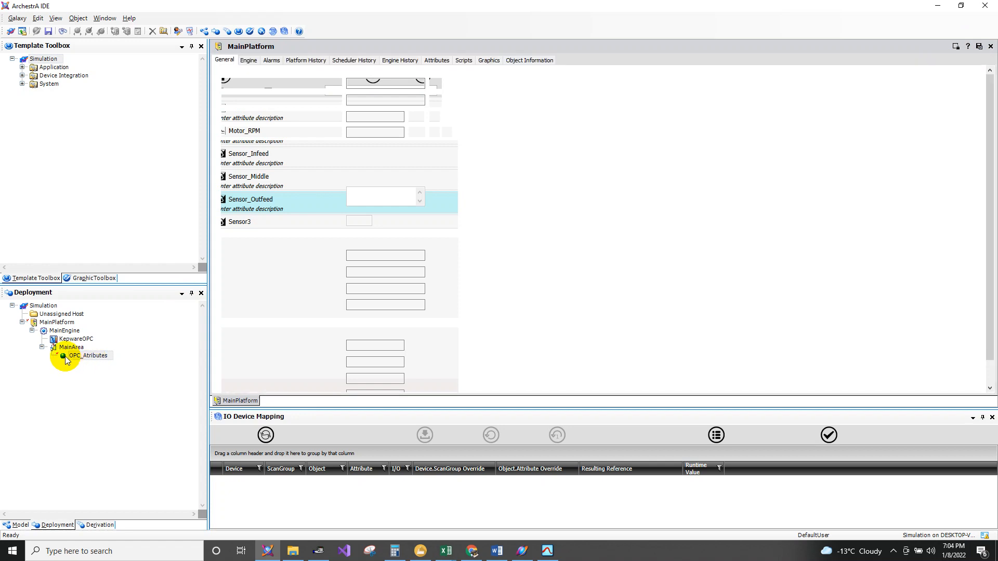
{"action": "left_click", "coordinate": [519, 322]}
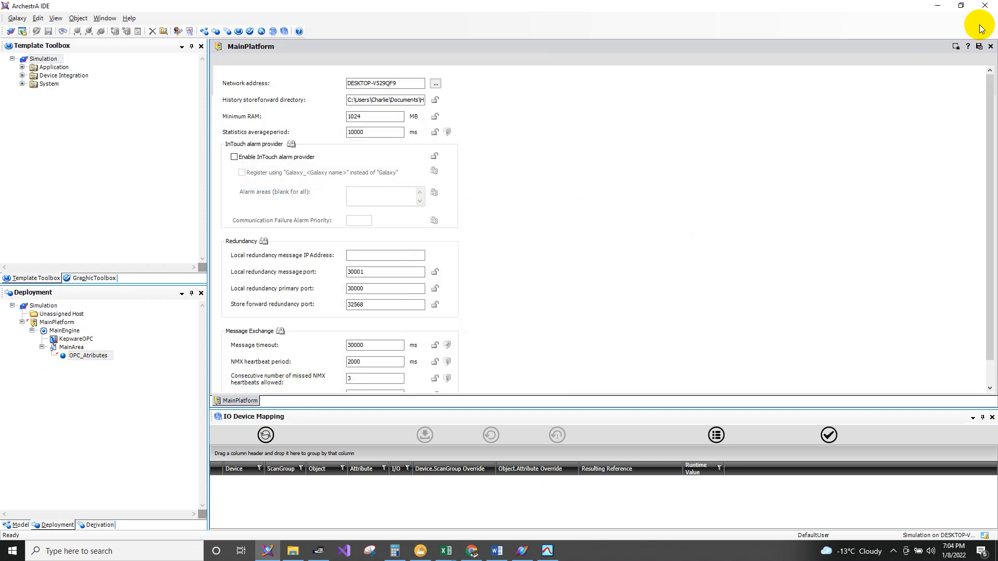
{"action": "left_click", "coordinate": [990, 48]}
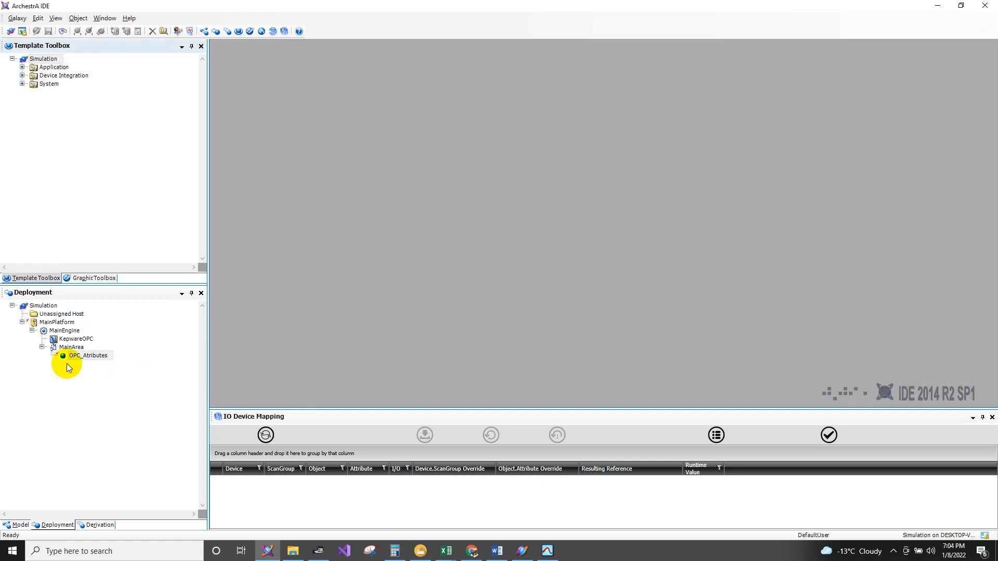
Step: Deploy the changes of OPC_Atributes with the On Scan initial state and close the deployment window
{"action": "left_click", "coordinate": [69, 367]}
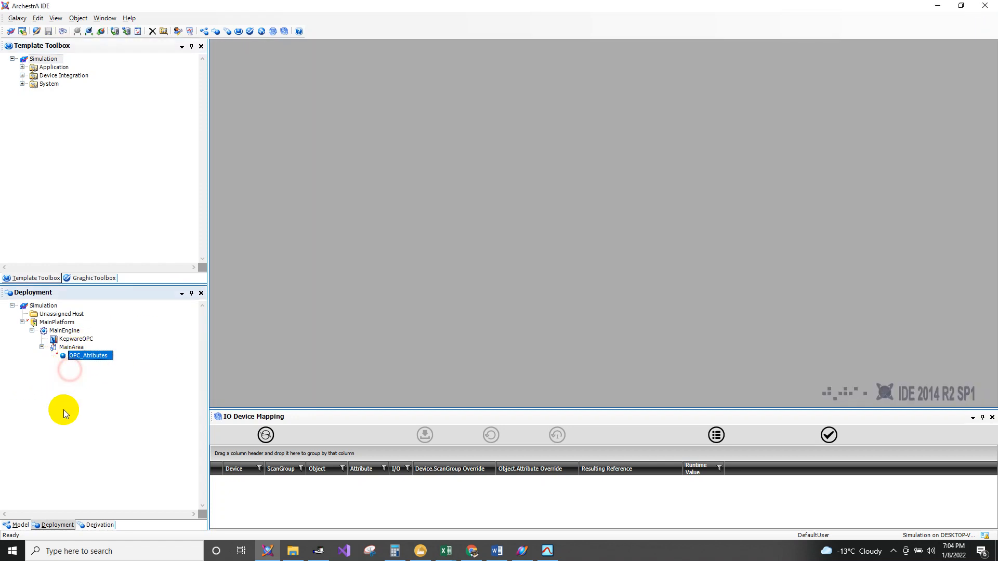
{"action": "left_click", "coordinate": [65, 355]}
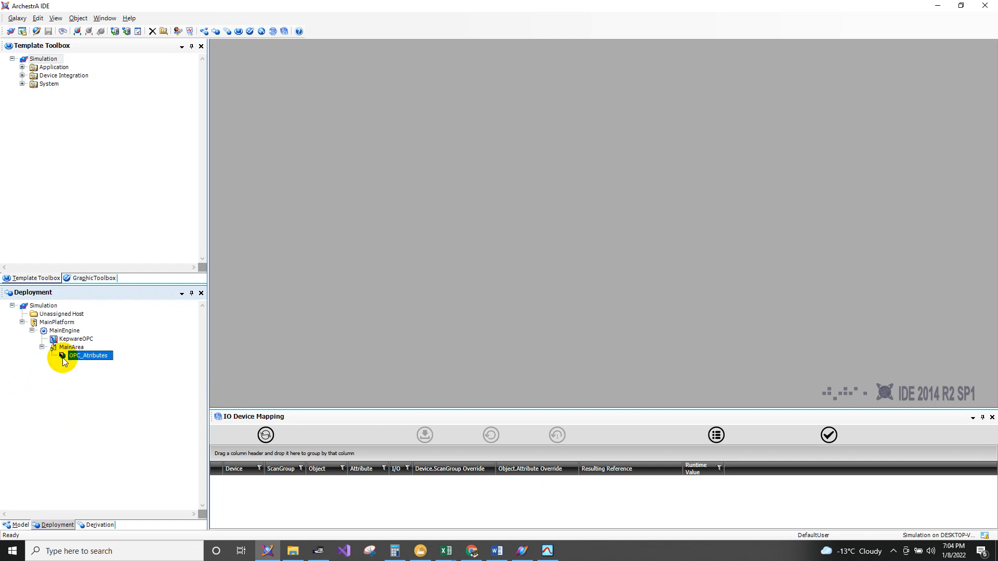
{"action": "right_click", "coordinate": [89, 362]}
{"action": "left_click", "coordinate": [120, 403]}
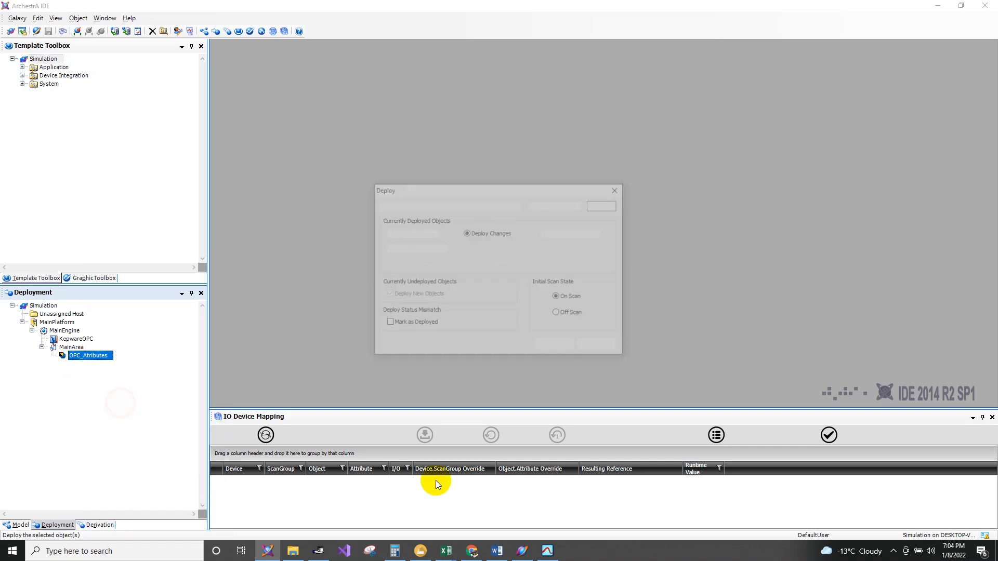
{"action": "left_click", "coordinate": [550, 374]}
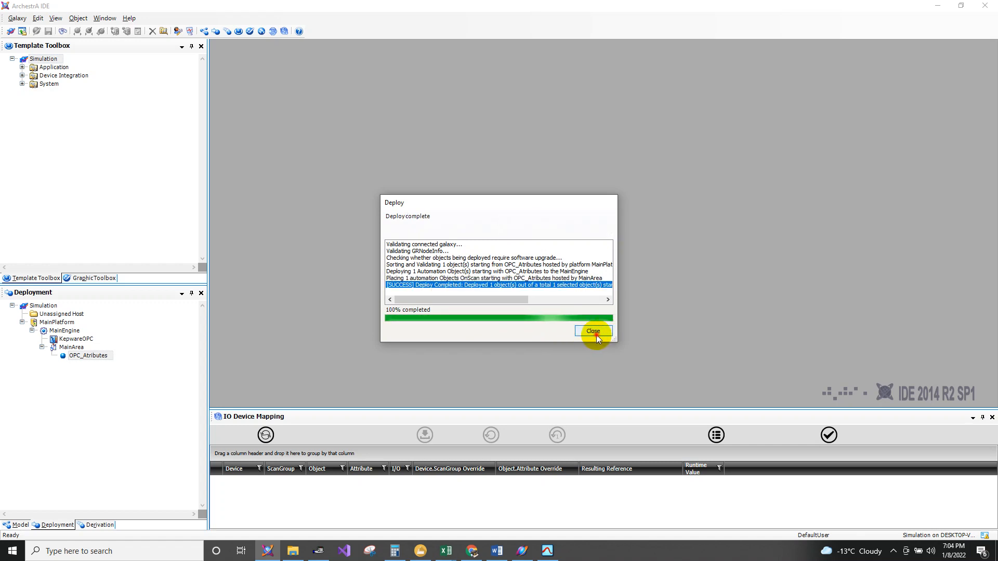
{"action": "left_click", "coordinate": [593, 332]}
Step: Switch to Trend and reload the OPC_Atributes tag list by collapsing and re-expanding Public Groups, Simulation and MainArea
{"action": "left_click", "coordinate": [548, 552]}
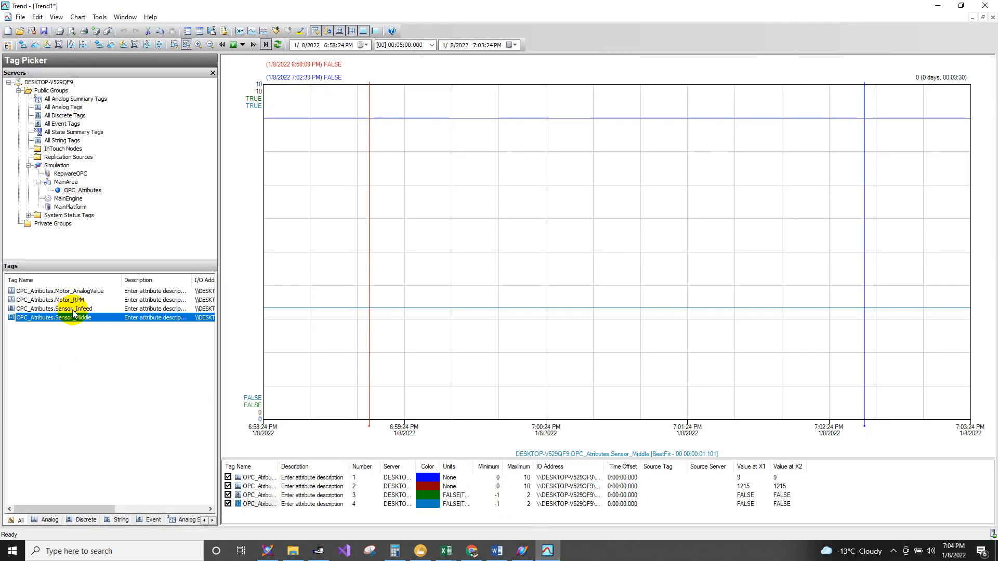
{"action": "left_click", "coordinate": [71, 309]}
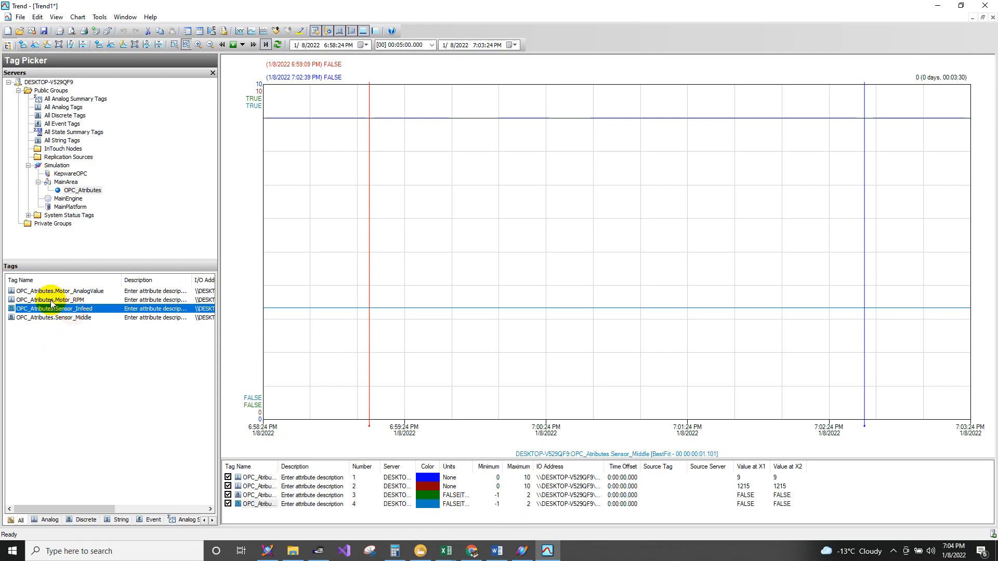
{"action": "left_click", "coordinate": [39, 182]}
{"action": "left_click", "coordinate": [29, 165]}
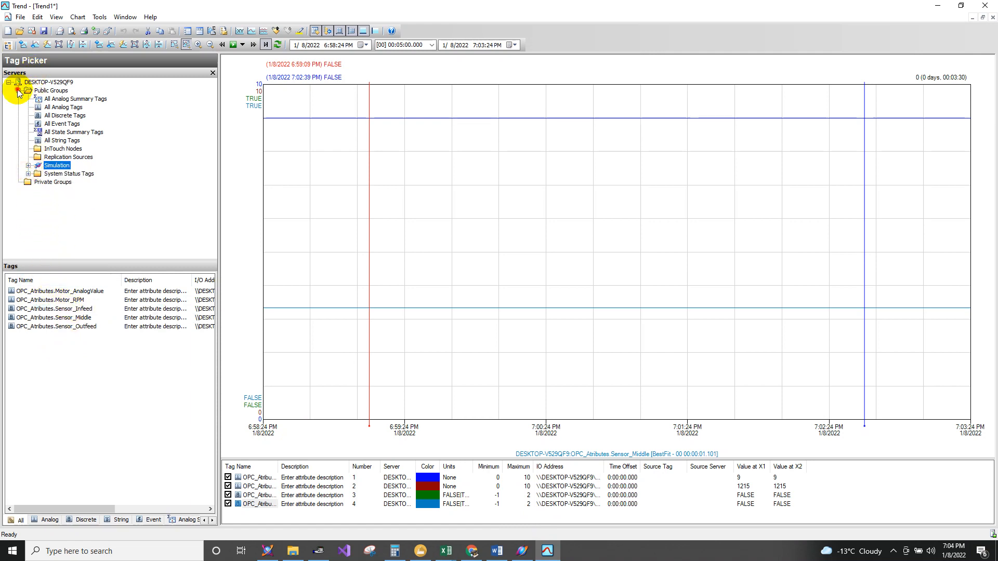
{"action": "left_click", "coordinate": [19, 90]}
{"action": "right_click", "coordinate": [44, 93]}
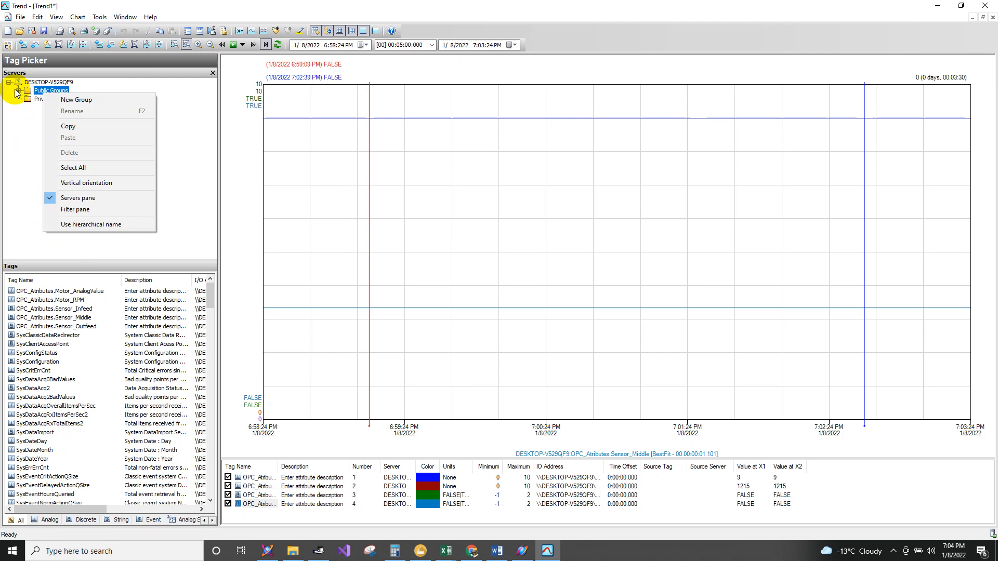
{"action": "left_click", "coordinate": [16, 92]}
{"action": "left_click", "coordinate": [18, 91]}
{"action": "left_click", "coordinate": [28, 165]}
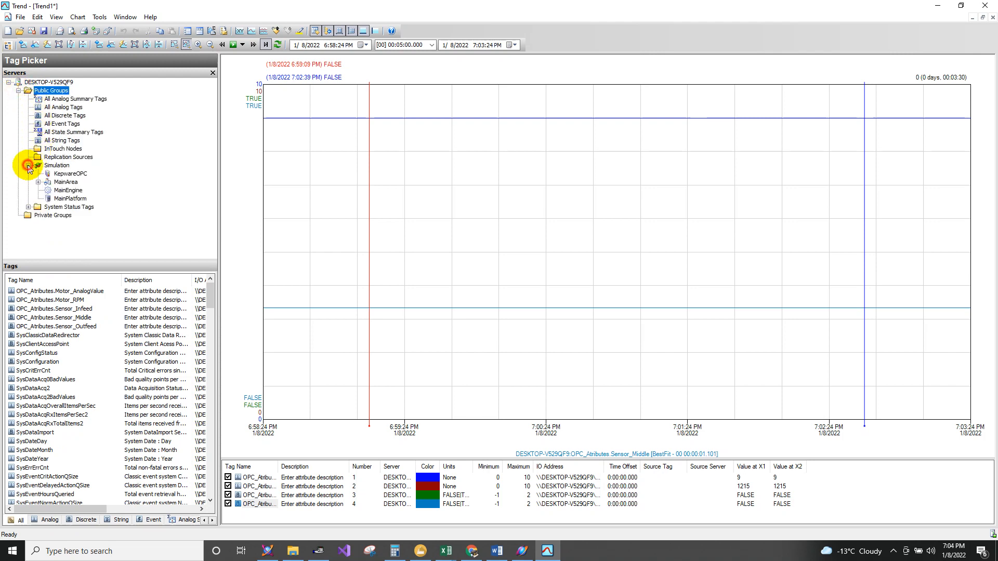
{"action": "left_click", "coordinate": [38, 182]}
{"action": "left_click", "coordinate": [73, 191]}
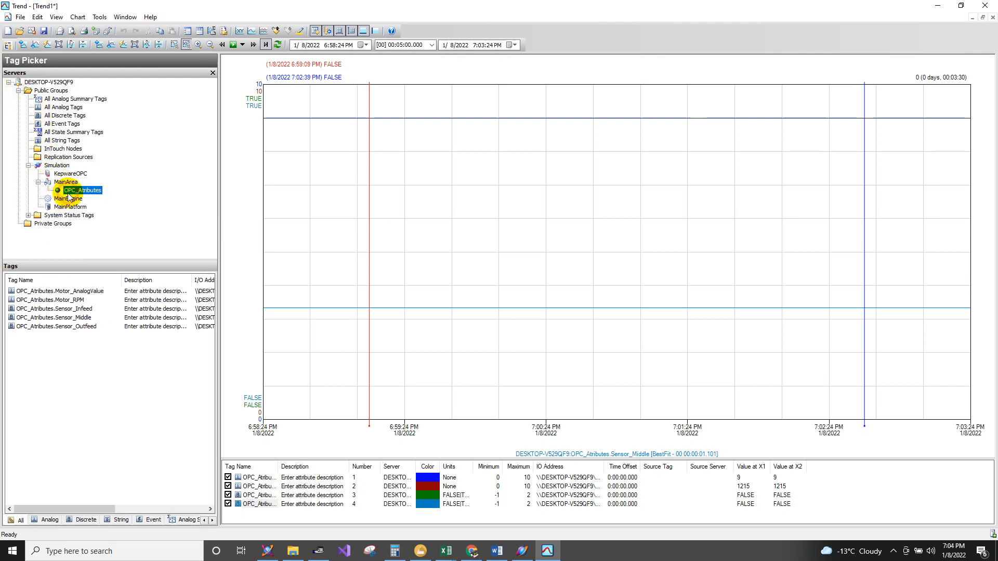
Step: Add the OPC_Atributes.Sensor_Outfeed tag to the trend as its fifth pen
{"action": "left_click", "coordinate": [77, 338]}
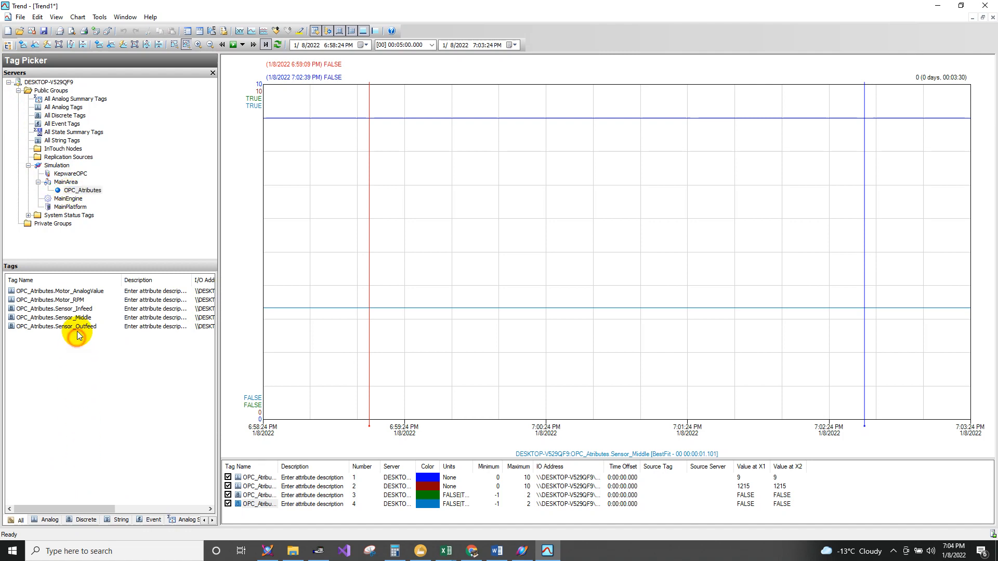
{"action": "left_click", "coordinate": [77, 327]}
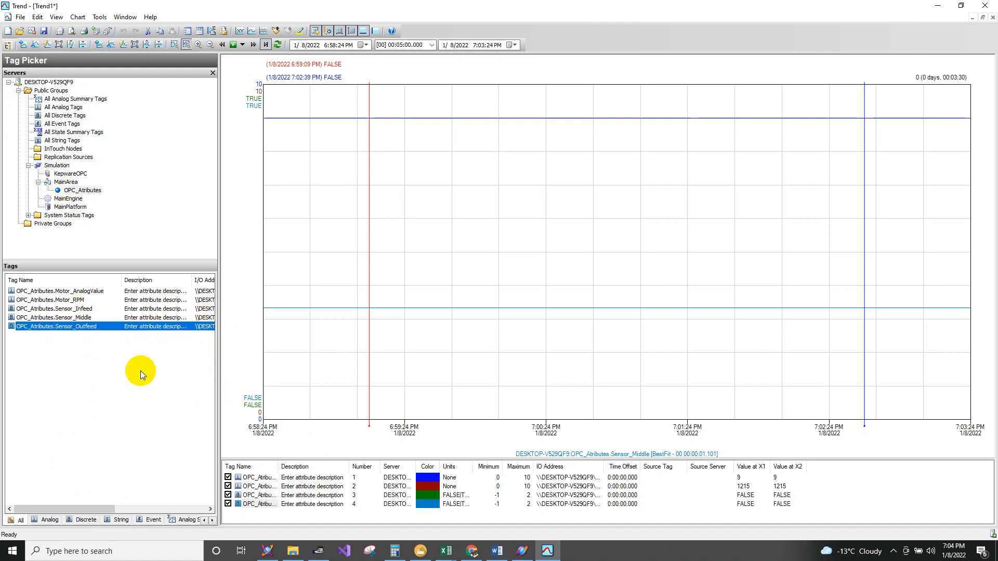
{"action": "left_click_drag", "start_coordinate": [67, 331], "coordinate": [322, 507]}
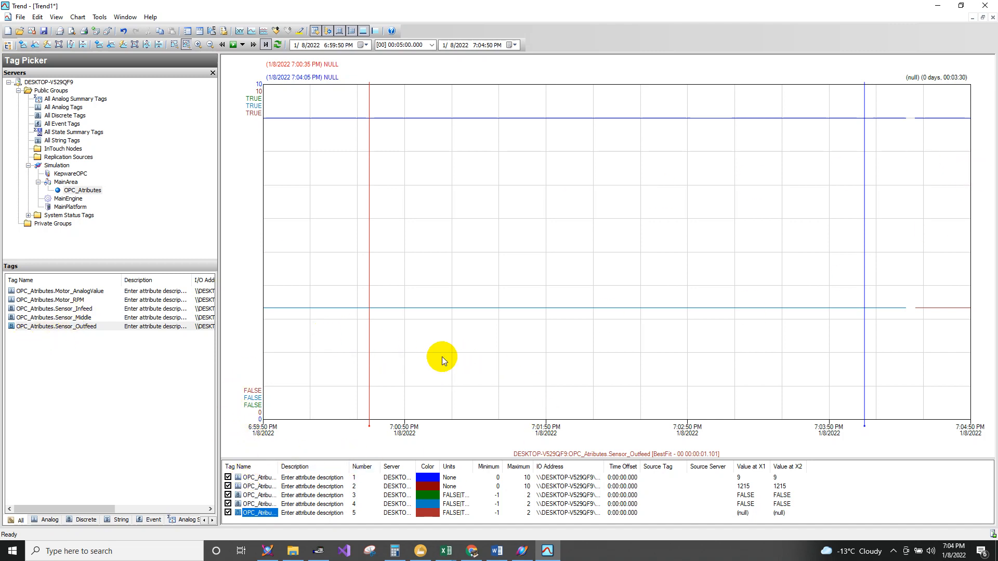
{"action": "left_click", "coordinate": [34, 301]}
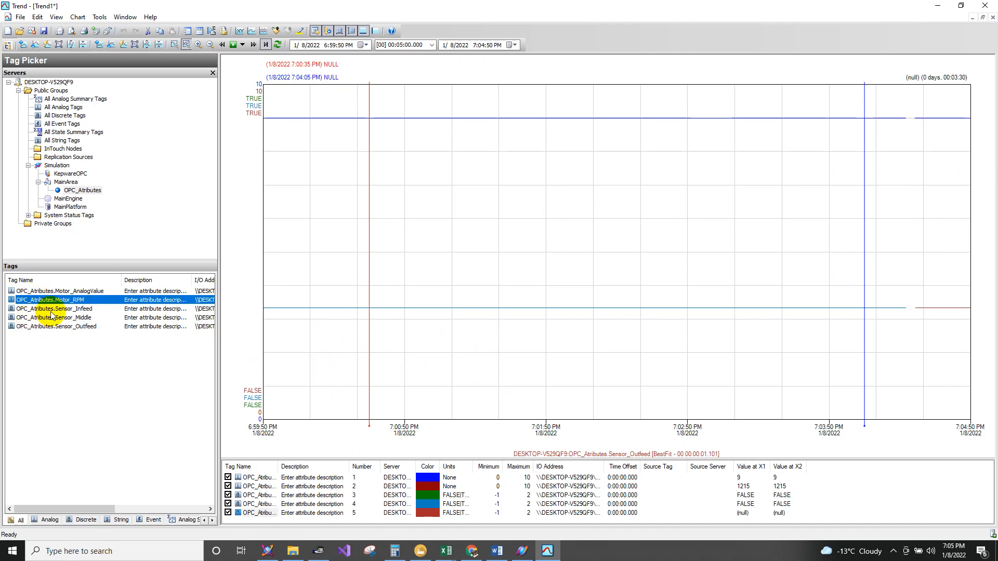
{"action": "left_click", "coordinate": [53, 307]}
{"action": "left_click", "coordinate": [58, 332]}
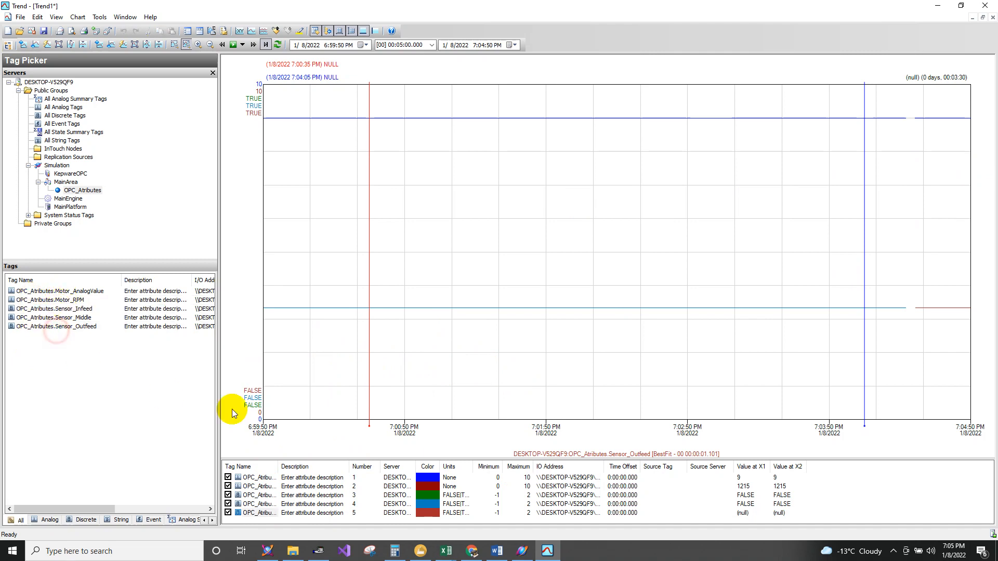
Step: Widen the Tag Name column and hide every pen except OPC_Atributes.Motor_AnalogValue, leaving that tag selected
{"action": "left_click_drag", "start_coordinate": [279, 467], "coordinate": [417, 466]}
{"action": "left_click", "coordinate": [231, 514]}
{"action": "left_click", "coordinate": [228, 513]}
{"action": "left_click", "coordinate": [229, 504]}
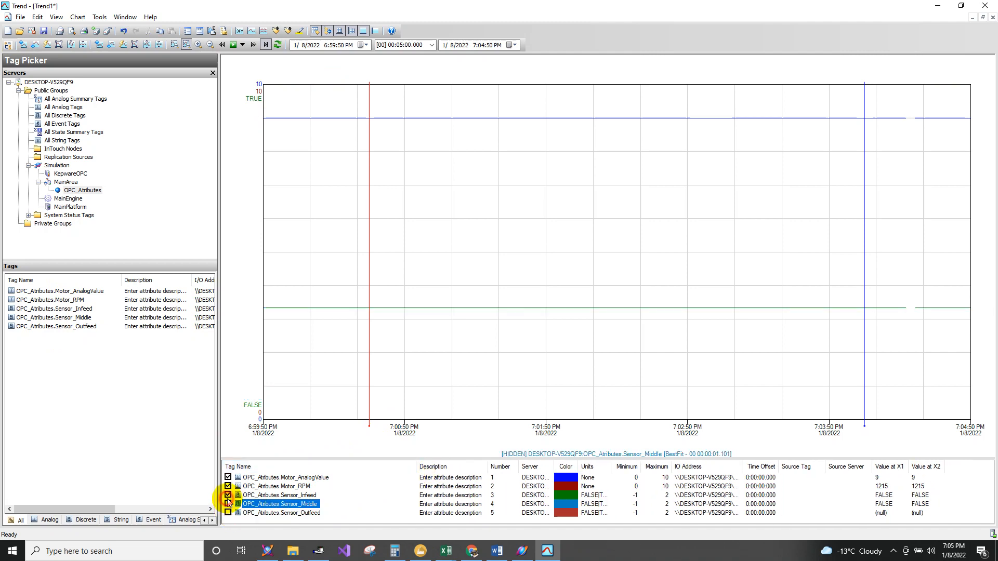
{"action": "left_click", "coordinate": [229, 495]}
{"action": "left_click", "coordinate": [229, 486]}
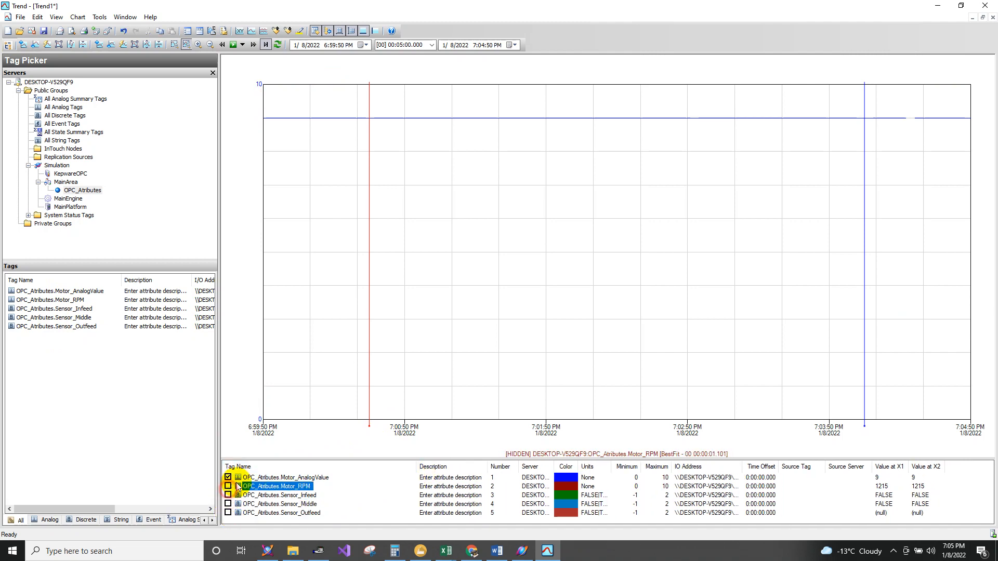
{"action": "left_click", "coordinate": [321, 478]}
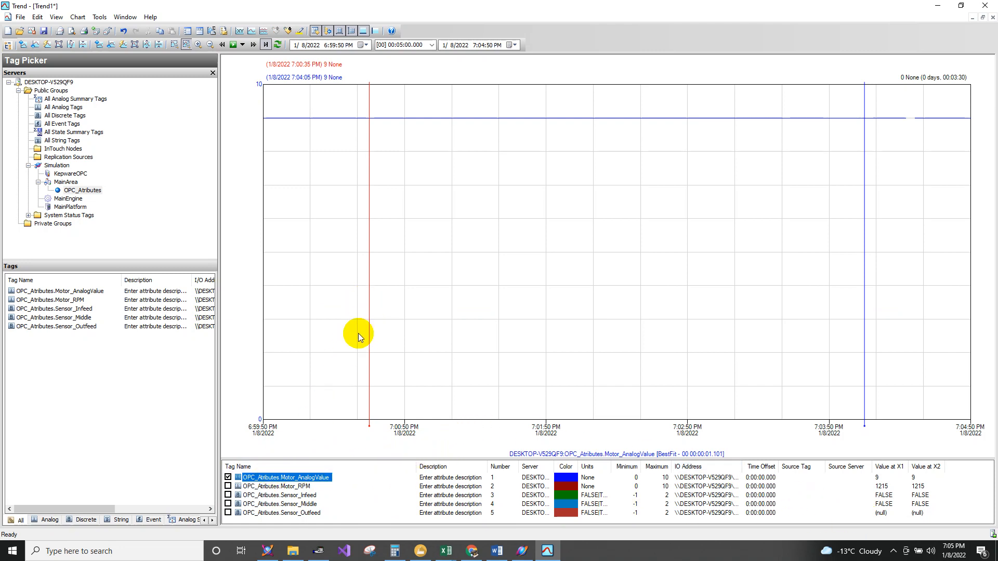
Step: Set the top of the value axis range for OPC_Atributes.Motor_AnalogValue to 15
{"action": "double_click", "coordinate": [275, 478]}
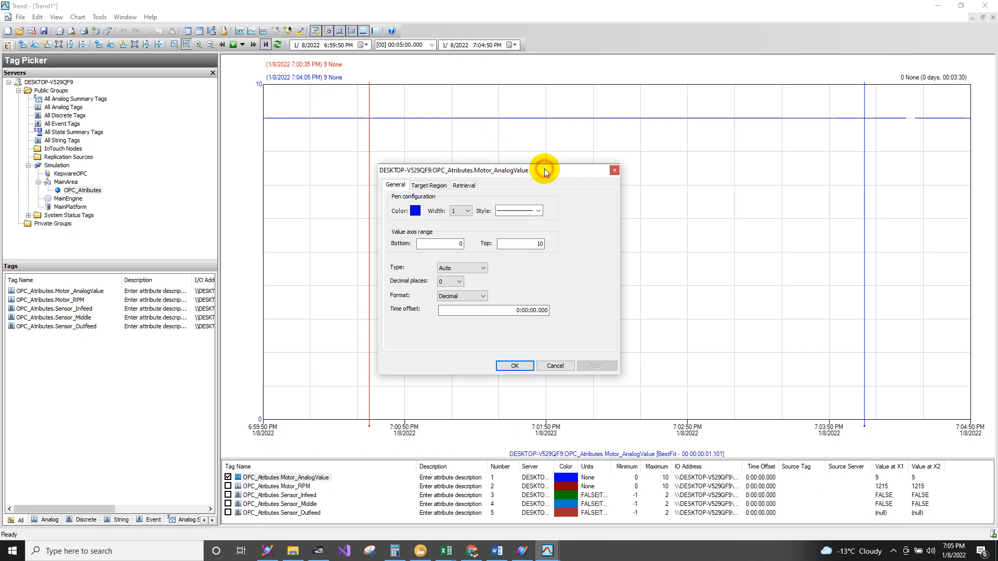
{"action": "left_click_drag", "start_coordinate": [545, 171], "coordinate": [664, 170]}
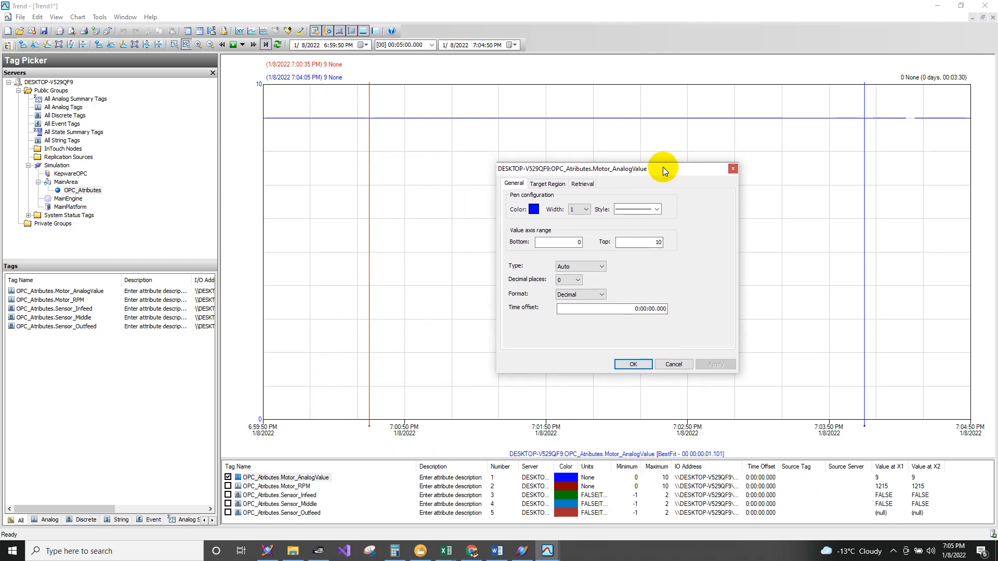
{"action": "double_click", "coordinate": [654, 242]}
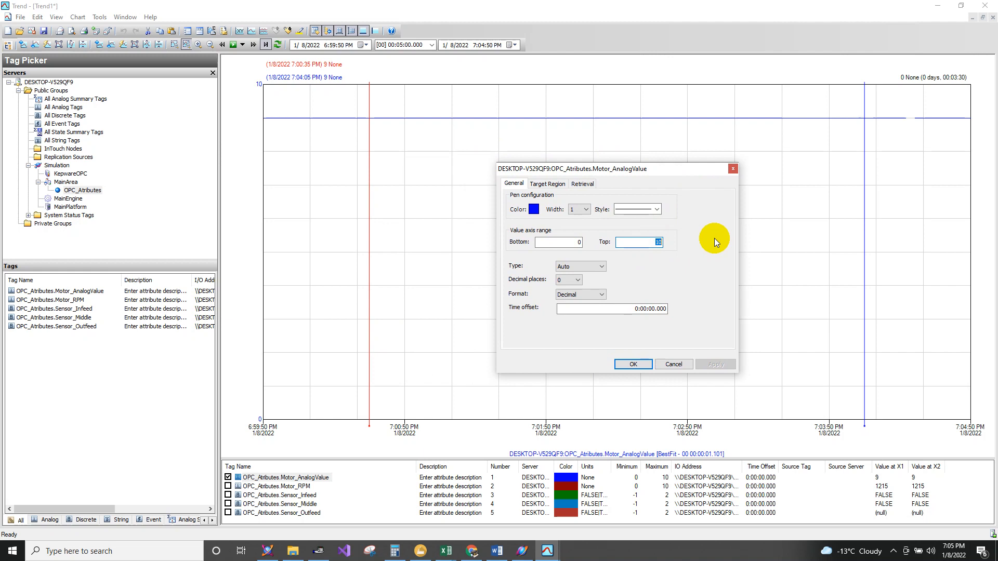
{"action": "type", "text": "12"}
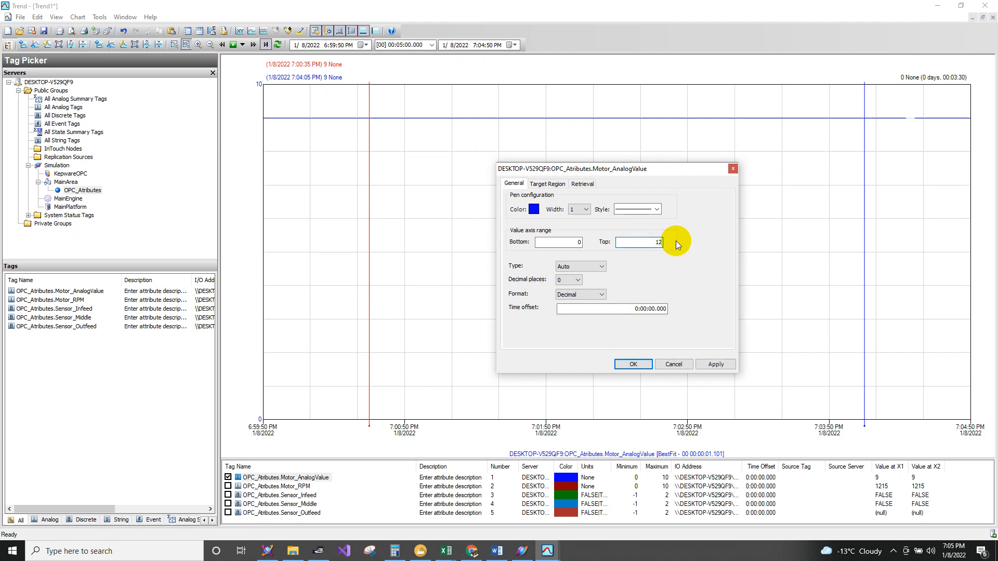
{"action": "key", "text": "BackSpace"}
{"action": "type", "text": "5"}
{"action": "left_click", "coordinate": [633, 364]}
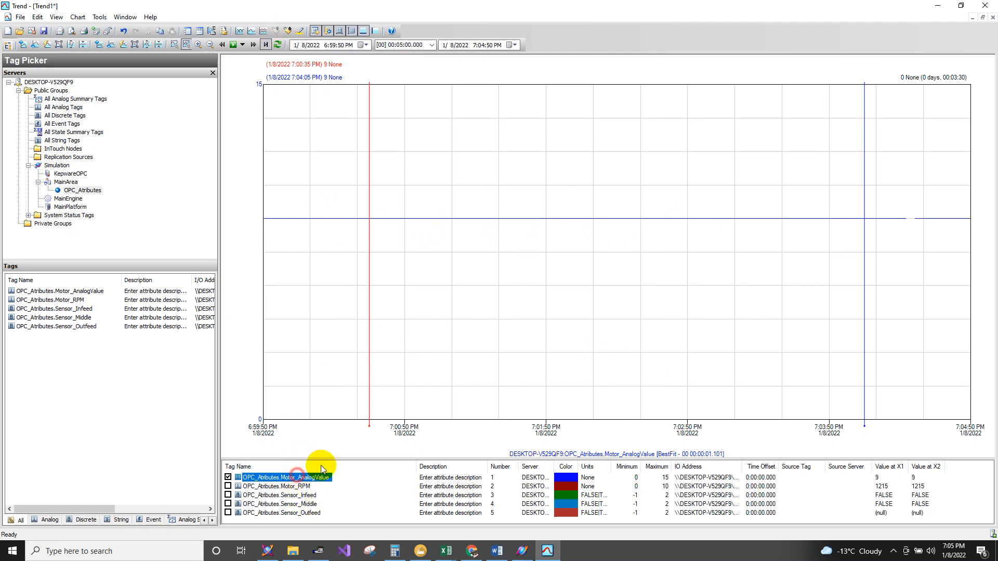
Step: Give the Motor_AnalogValue pen a width of 2 and a red color, keeping the Auto type, and apply the configuration
{"action": "double_click", "coordinate": [637, 249]}
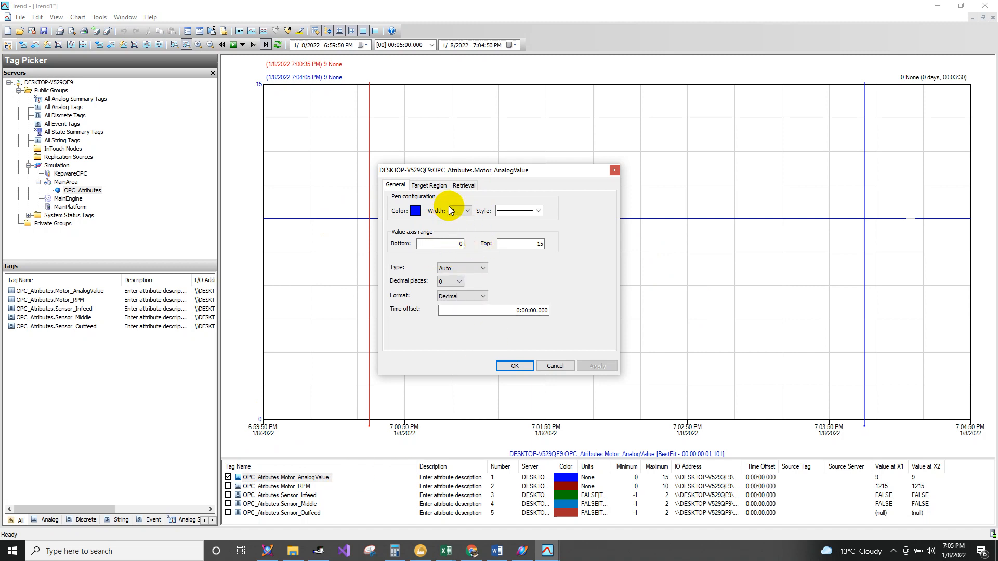
{"action": "left_click_drag", "start_coordinate": [551, 173], "coordinate": [568, 219]}
{"action": "left_click", "coordinate": [477, 257]}
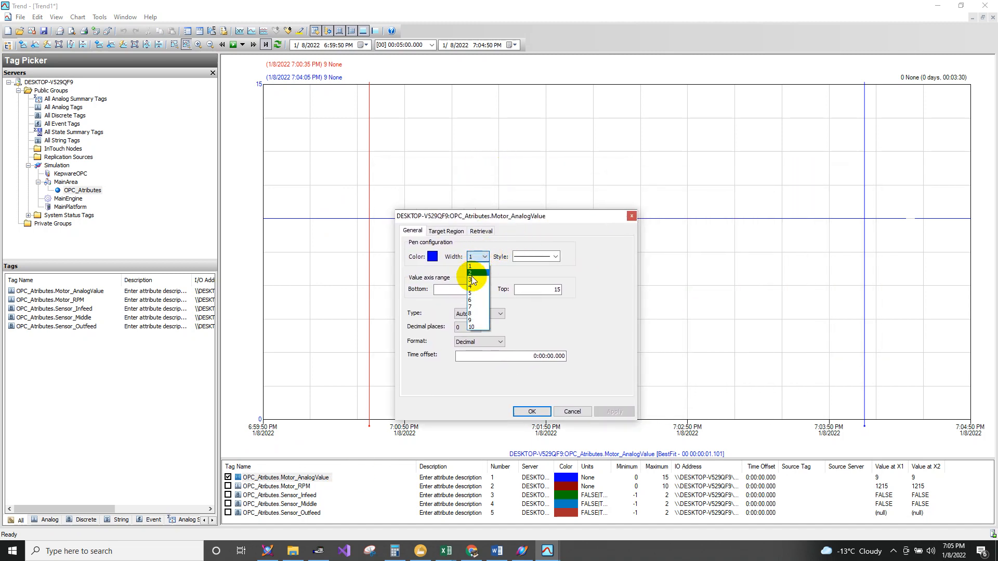
{"action": "left_click", "coordinate": [473, 273]}
{"action": "left_click", "coordinate": [433, 258]}
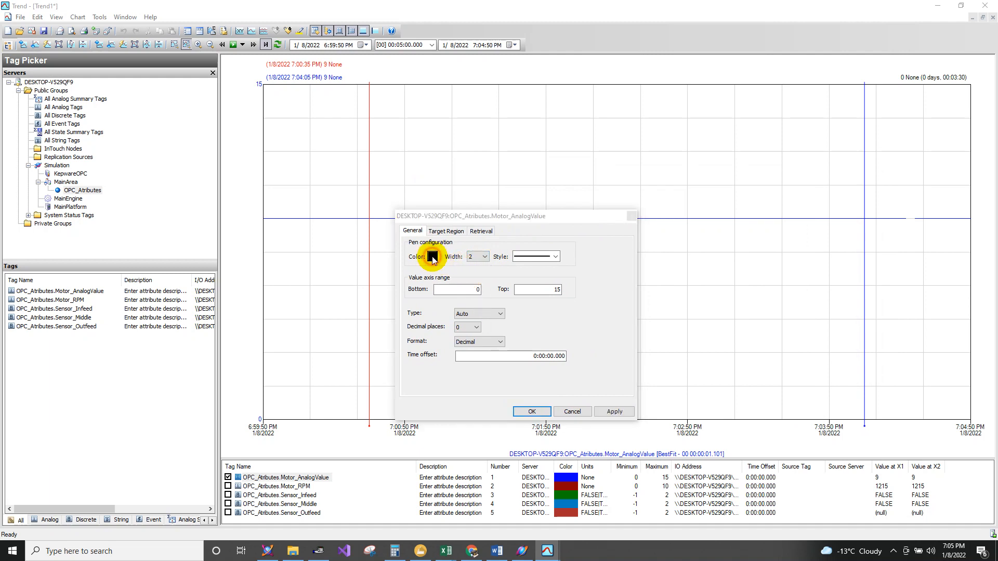
{"action": "left_click", "coordinate": [452, 167]}
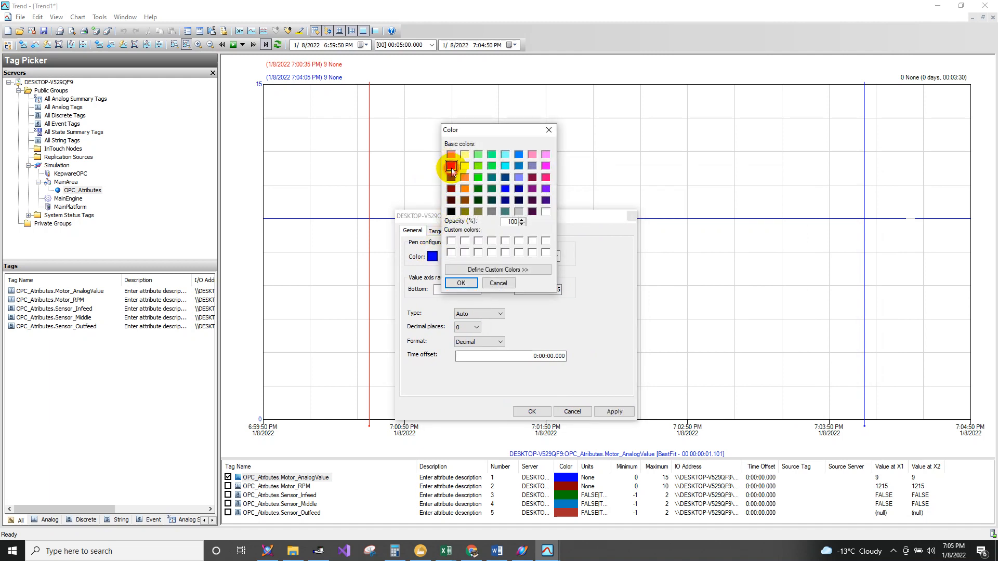
{"action": "left_click", "coordinate": [461, 283]}
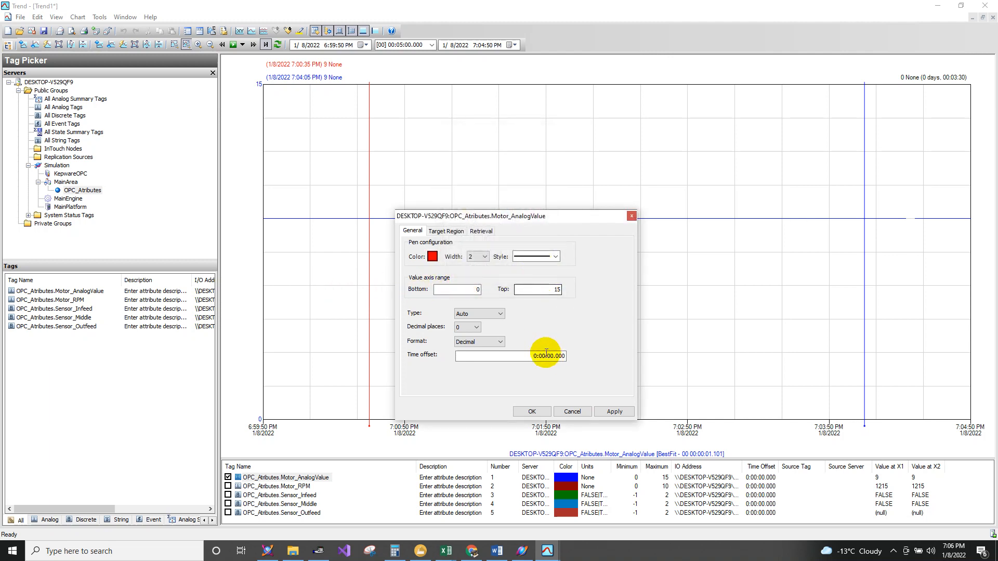
{"action": "left_click", "coordinate": [476, 313]}
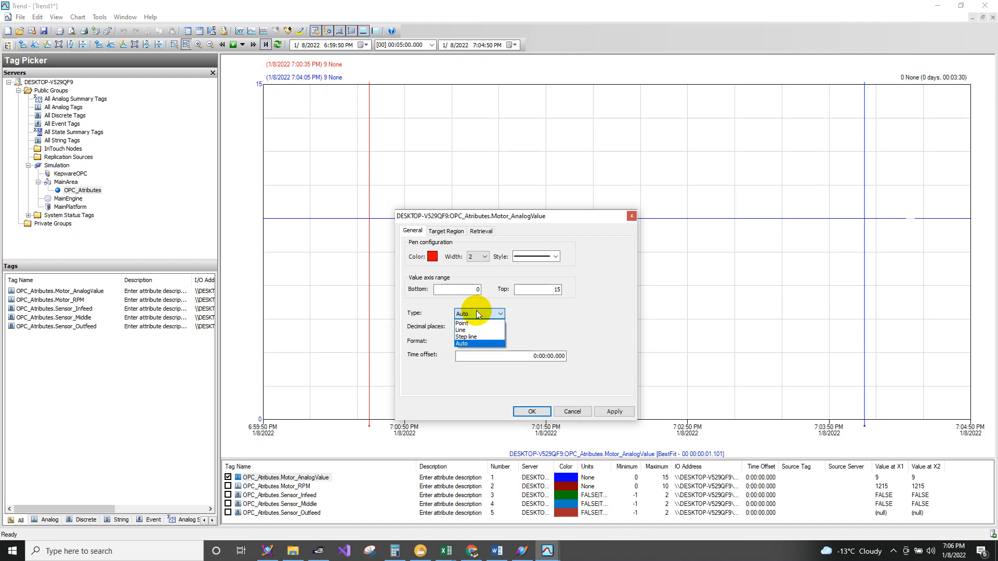
{"action": "left_click", "coordinate": [476, 313]}
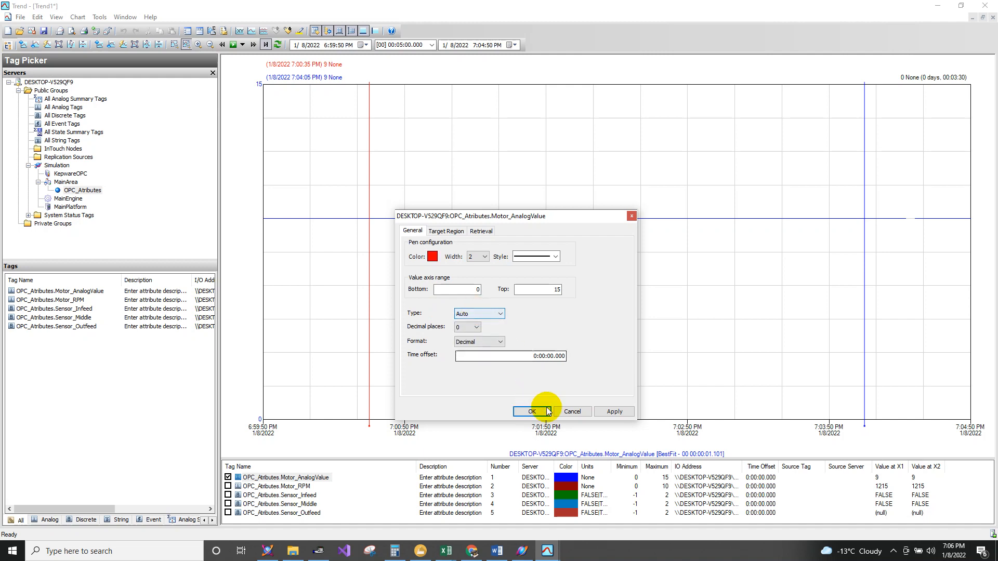
{"action": "left_click", "coordinate": [612, 411]}
{"action": "left_click", "coordinate": [532, 411]}
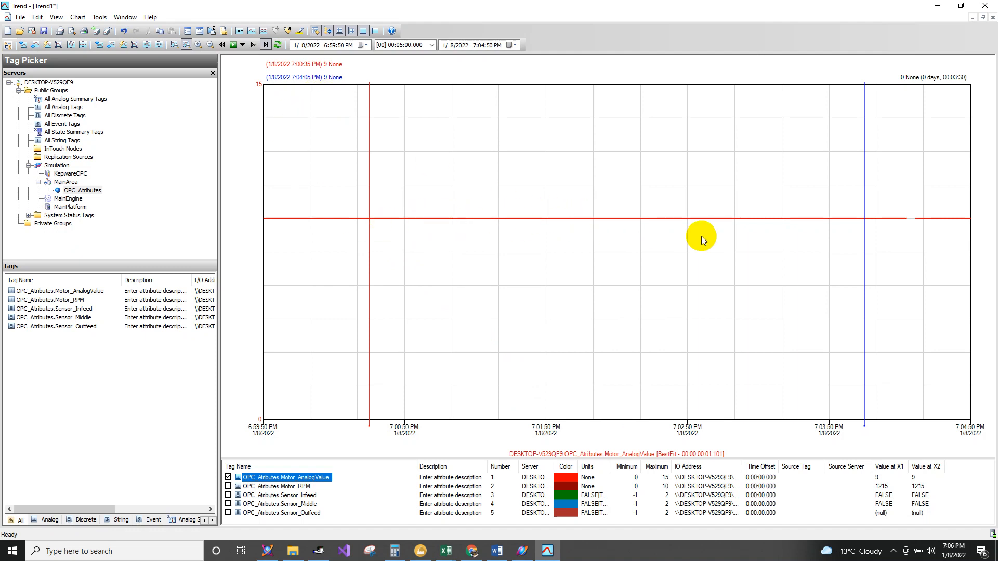
Step: Run the trend in live mode and move both time cursors along the Motor_AnalogValue curve to compare its values at X1 and X2
{"action": "left_click", "coordinate": [232, 45]}
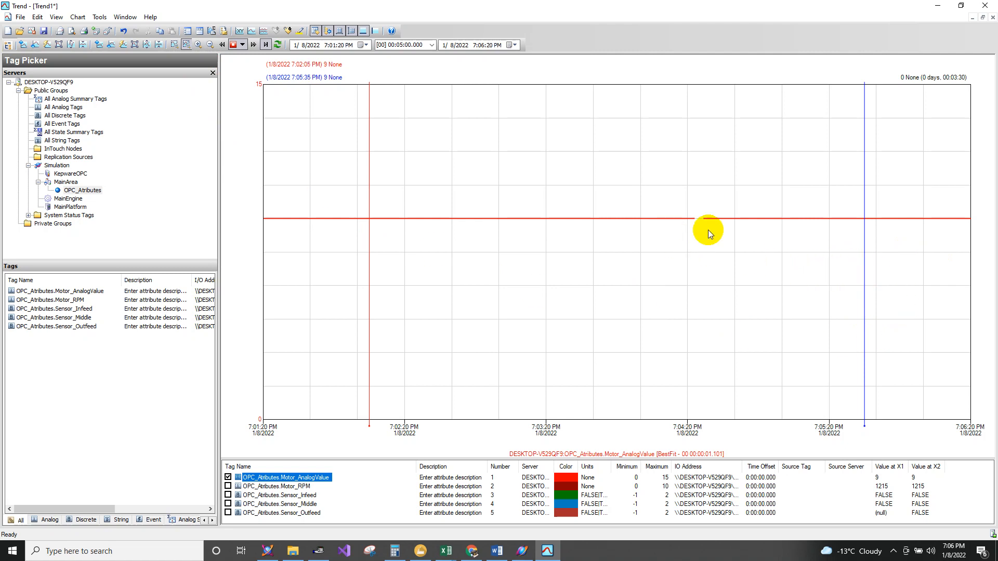
{"action": "left_click_drag", "start_coordinate": [864, 258], "coordinate": [787, 276]}
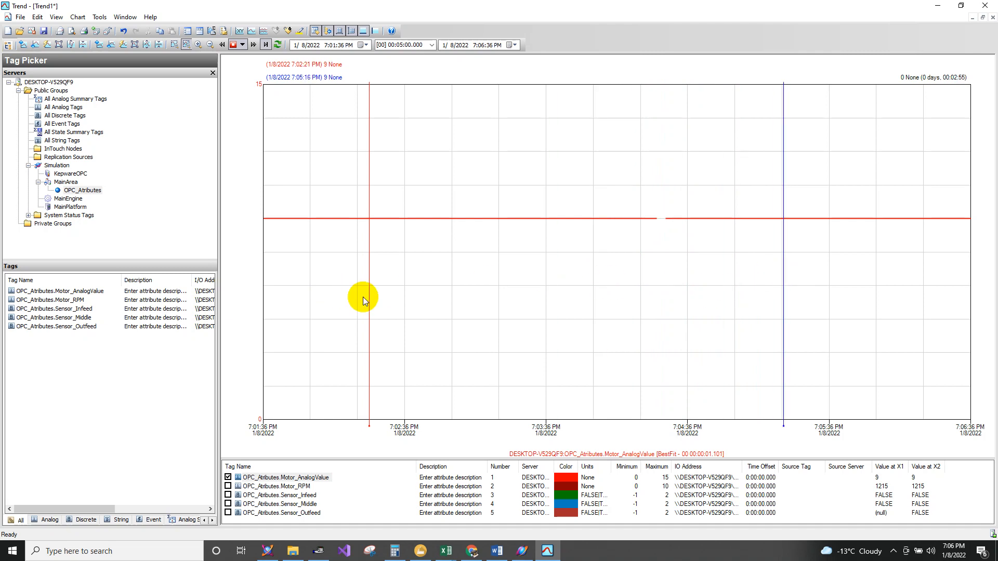
{"action": "left_click_drag", "start_coordinate": [374, 298], "coordinate": [370, 332]}
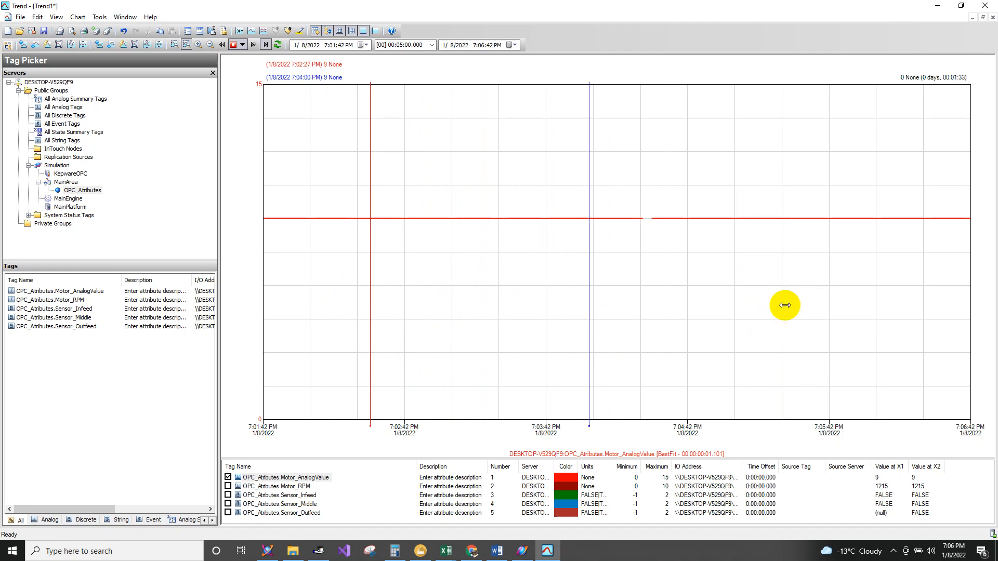
{"action": "left_click_drag", "start_coordinate": [784, 305], "coordinate": [799, 304]}
{"action": "mouse_move", "coordinate": [370, 311]}
{"action": "left_mouse_down"}
{"action": "mouse_move", "coordinate": [428, 305]}
{"action": "mouse_move", "coordinate": [635, 338]}
{"action": "mouse_move", "coordinate": [528, 338]}
{"action": "mouse_move", "coordinate": [528, 310]}
{"action": "mouse_move", "coordinate": [626, 296]}
{"action": "mouse_move", "coordinate": [374, 294]}
{"action": "left_mouse_up"}
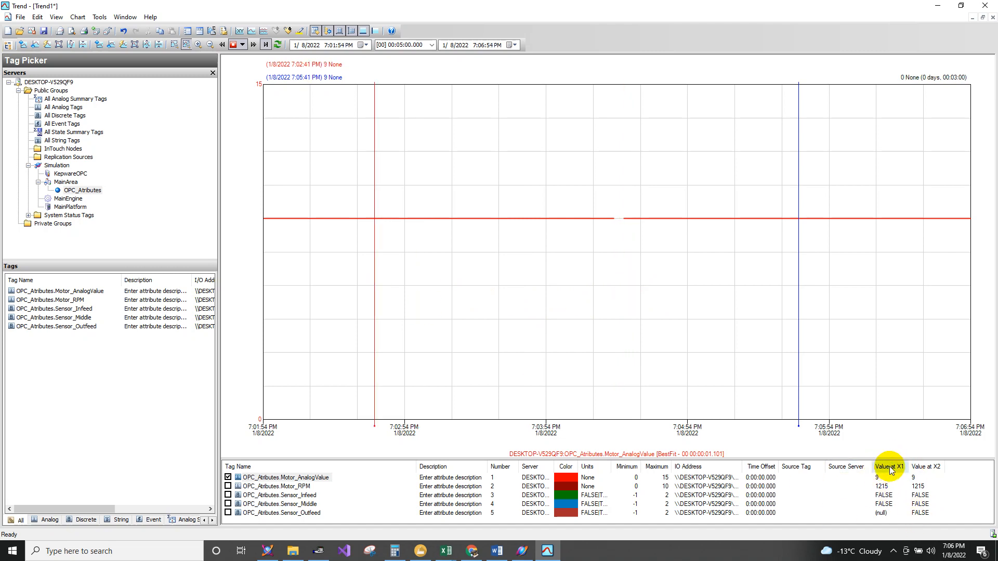
{"action": "left_click", "coordinate": [929, 470]}
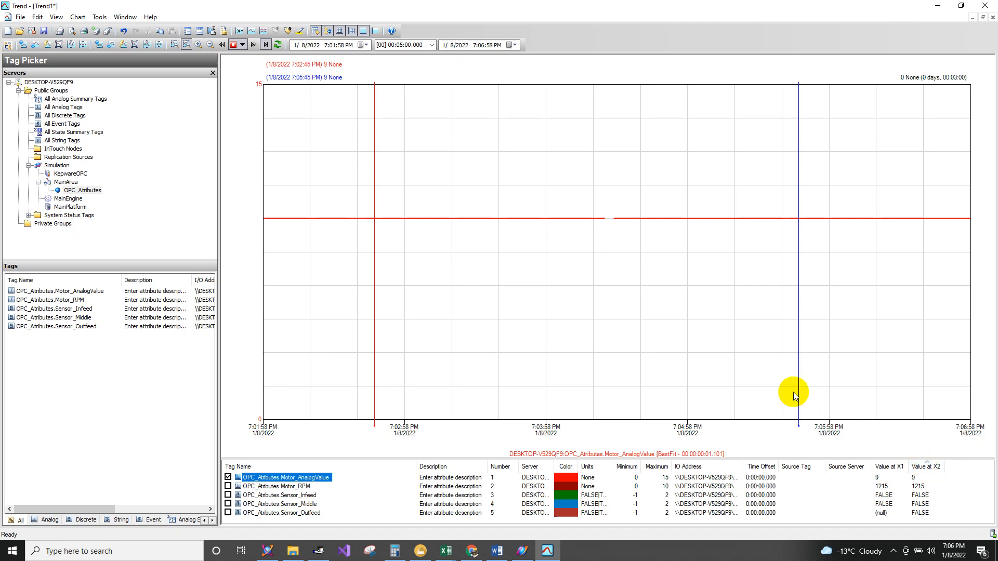
{"action": "mouse_move", "coordinate": [799, 335]}
{"action": "left_mouse_down"}
{"action": "mouse_move", "coordinate": [826, 341]}
{"action": "mouse_move", "coordinate": [704, 333]}
{"action": "mouse_move", "coordinate": [900, 326]}
{"action": "mouse_move", "coordinate": [641, 312]}
{"action": "mouse_move", "coordinate": [868, 329]}
{"action": "mouse_move", "coordinate": [789, 334]}
{"action": "left_mouse_up"}
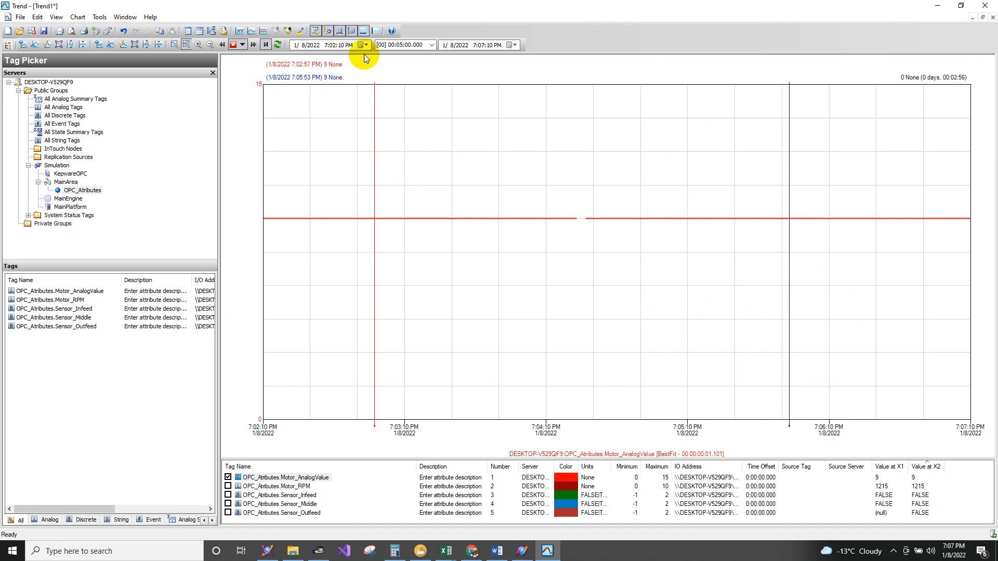
Step: Stop the live mode and move the X2 time cursor to about 7:06:05 PM, keeping the tag list shown
{"action": "left_click", "coordinate": [234, 45]}
{"action": "left_click", "coordinate": [921, 478]}
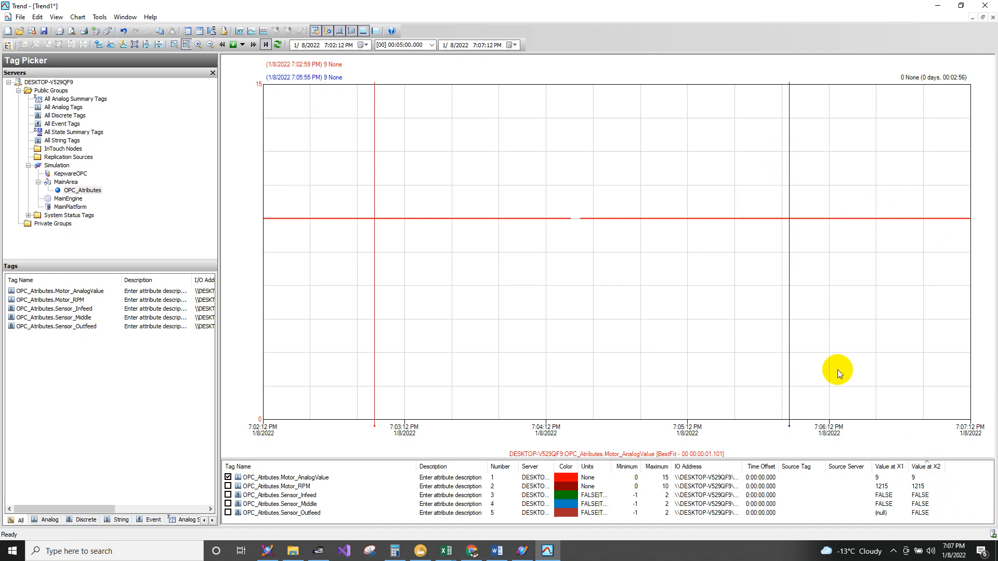
{"action": "left_click_drag", "start_coordinate": [790, 362], "coordinate": [794, 363]}
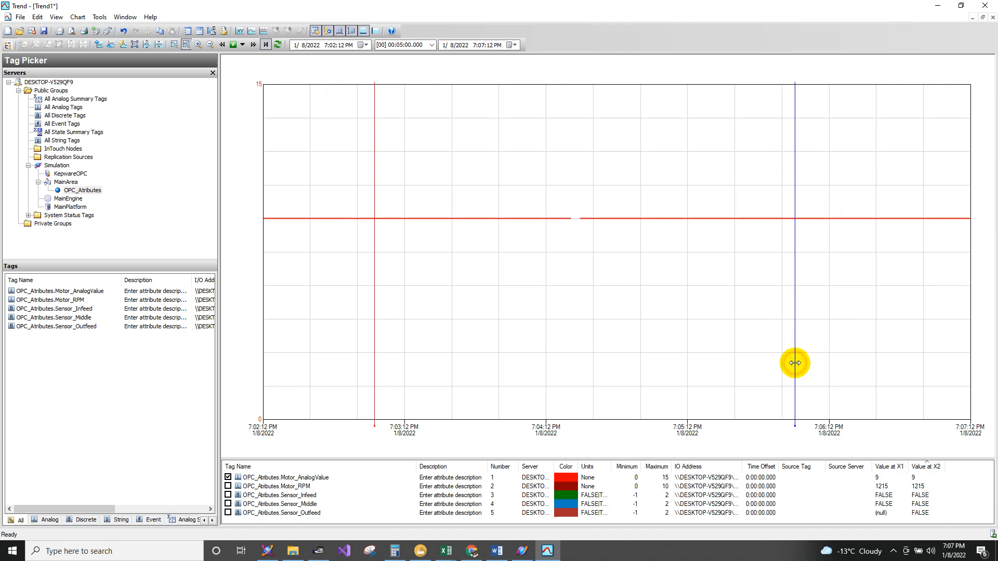
{"action": "left_click_drag", "start_coordinate": [795, 363], "coordinate": [809, 368]}
{"action": "double_click", "coordinate": [812, 368]}
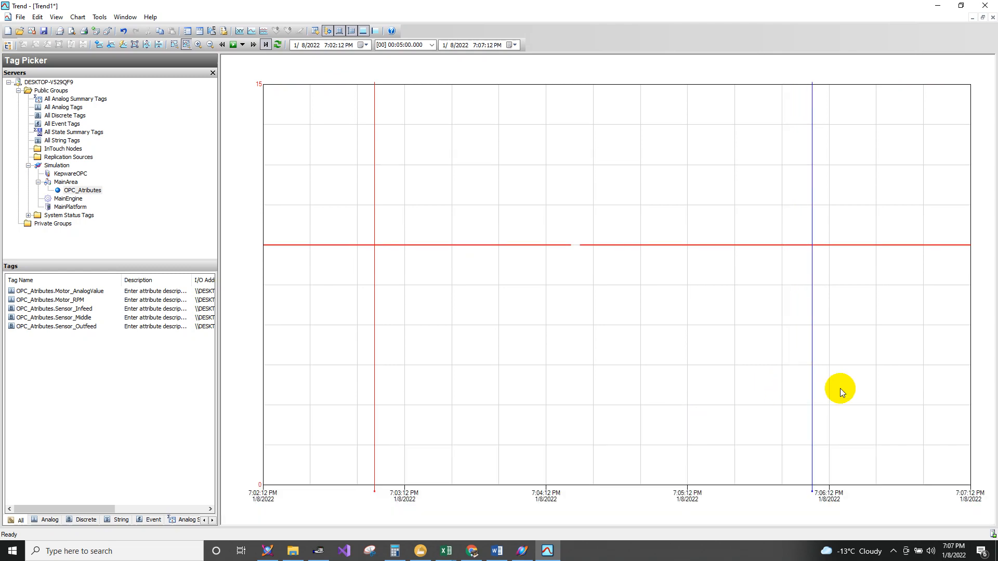
{"action": "double_click", "coordinate": [743, 416]}
Step: Examine the retrieval settings in the trend's Options and close them without changes
{"action": "right_click", "coordinate": [620, 297]}
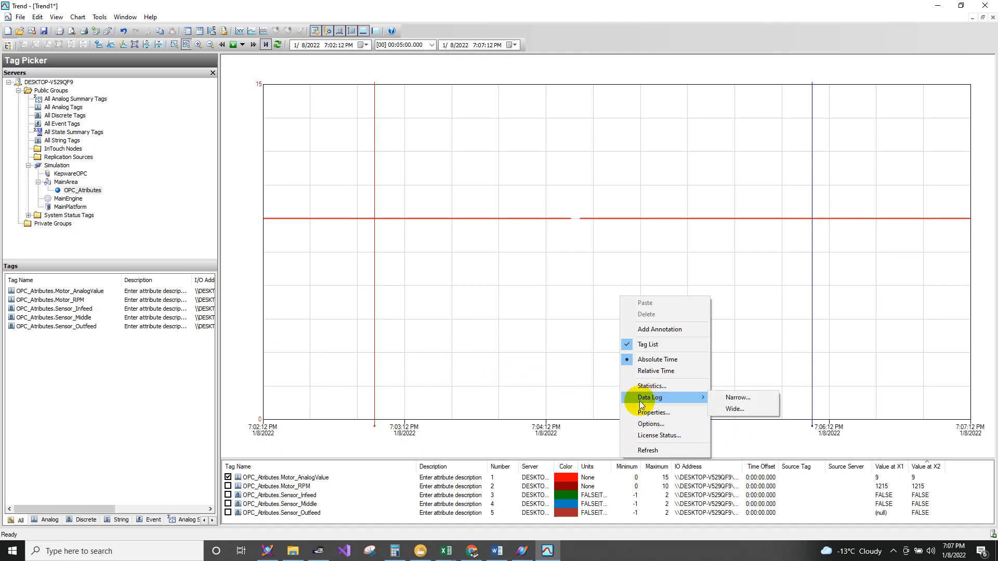
{"action": "left_click", "coordinate": [657, 422]}
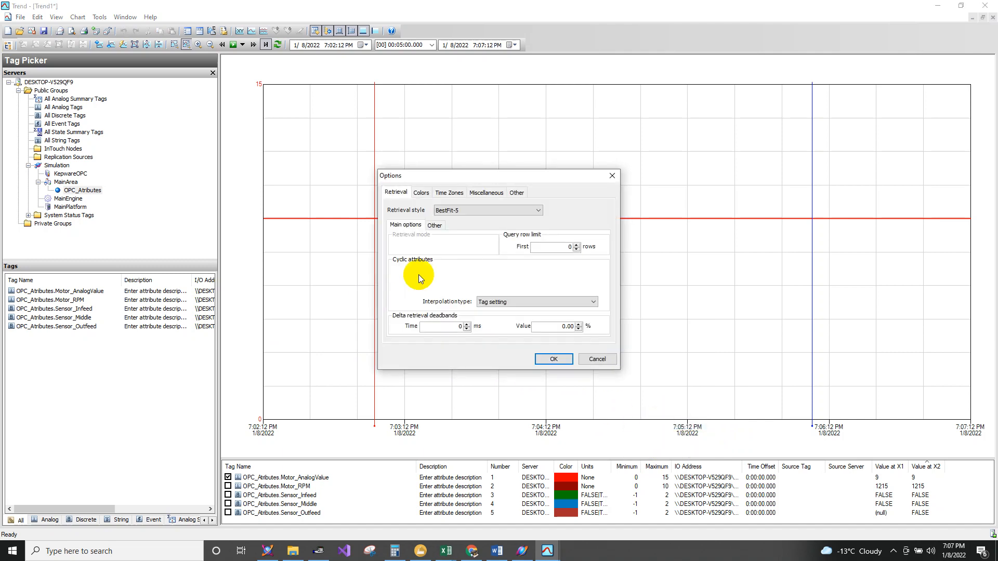
{"action": "left_click", "coordinate": [612, 176]}
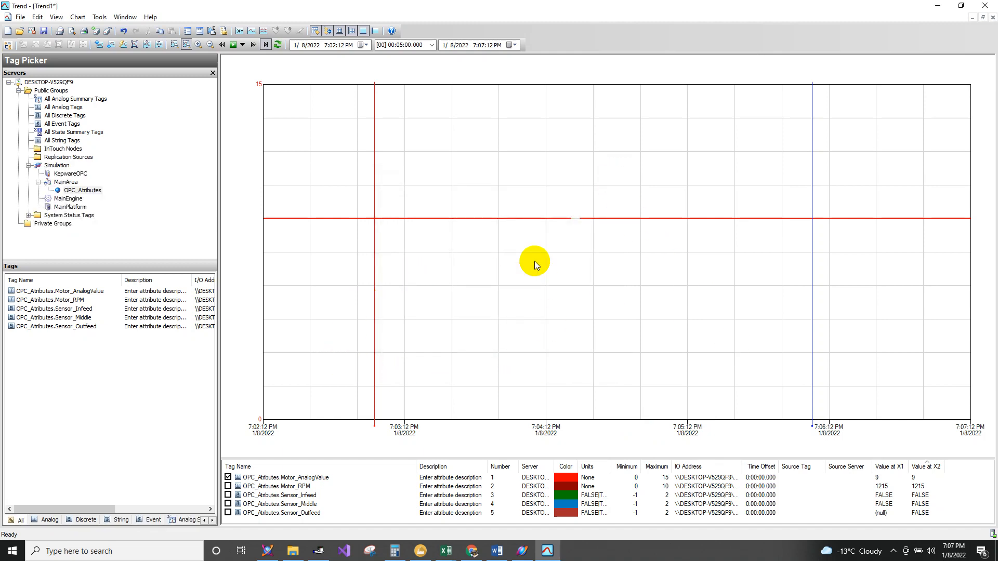
Step: Show the Motor_RPM tag in the trend and give its pen a width of 2 and an orange color
{"action": "left_click", "coordinate": [227, 486]}
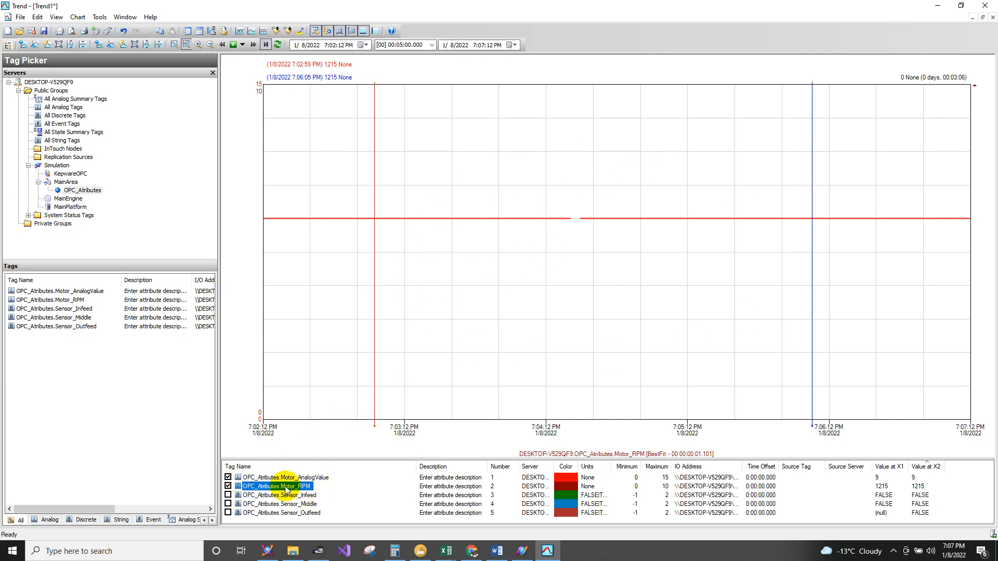
{"action": "double_click", "coordinate": [793, 259]}
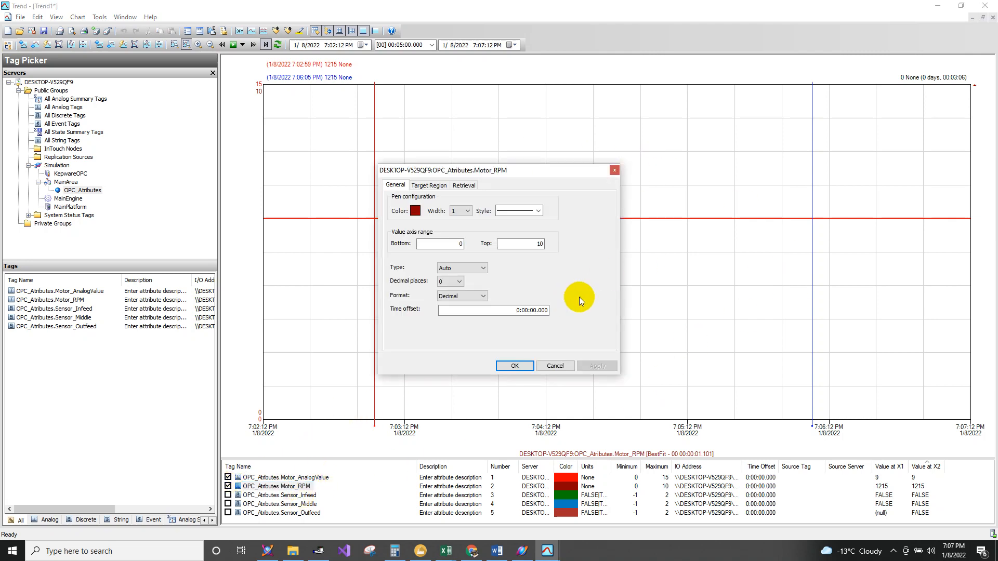
{"action": "left_click", "coordinate": [456, 208]}
{"action": "left_click", "coordinate": [458, 228]}
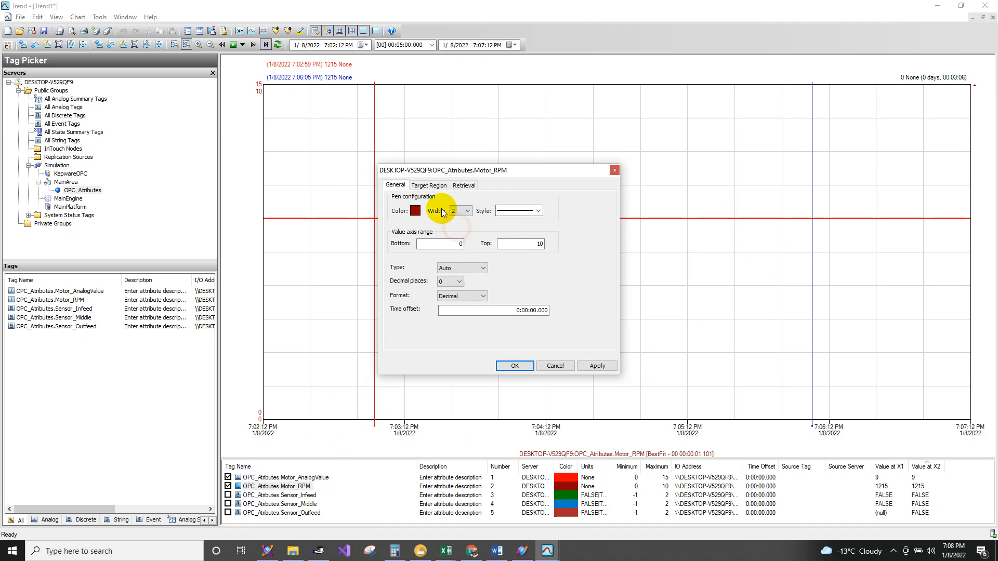
{"action": "left_click", "coordinate": [416, 211]}
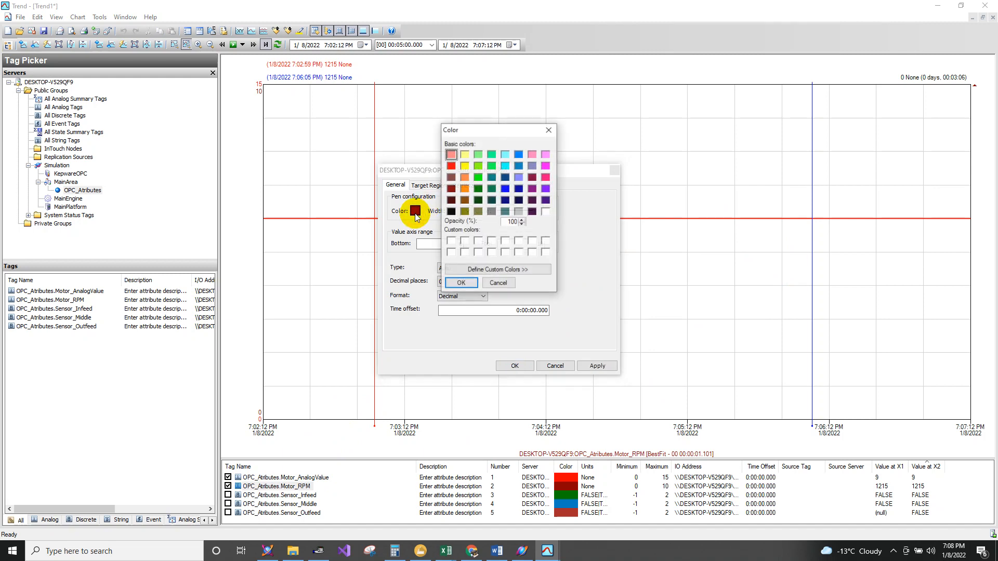
{"action": "left_click", "coordinate": [463, 189]}
{"action": "left_click", "coordinate": [454, 284]}
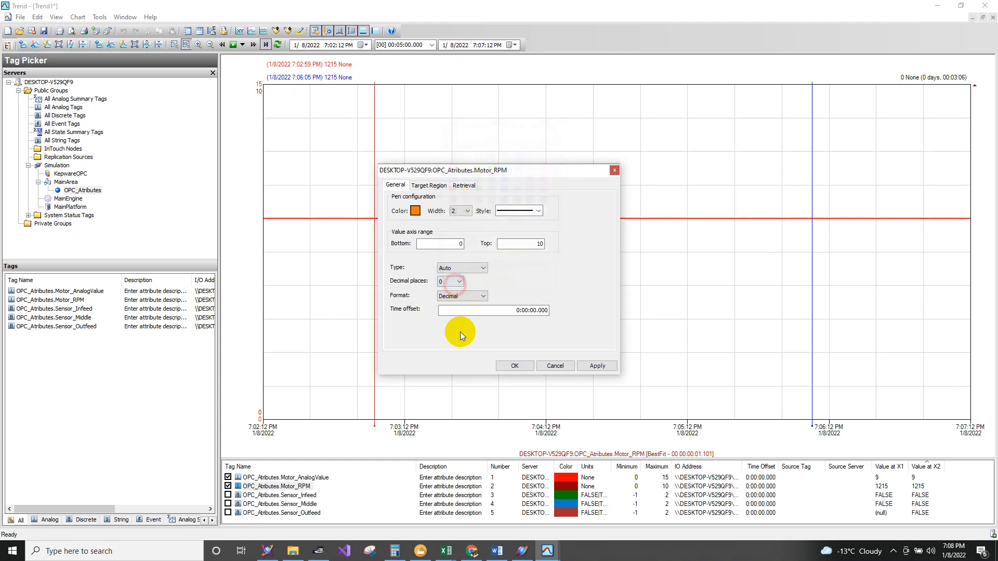
{"action": "left_click", "coordinate": [514, 367]}
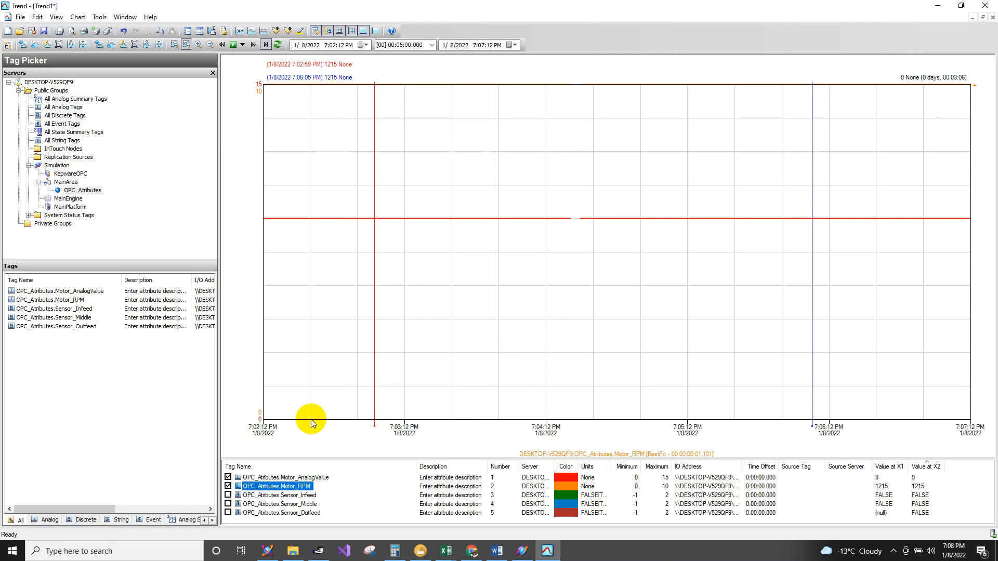
Step: Set the top of the Motor_RPM value axis range to 2000
{"action": "double_click", "coordinate": [287, 488]}
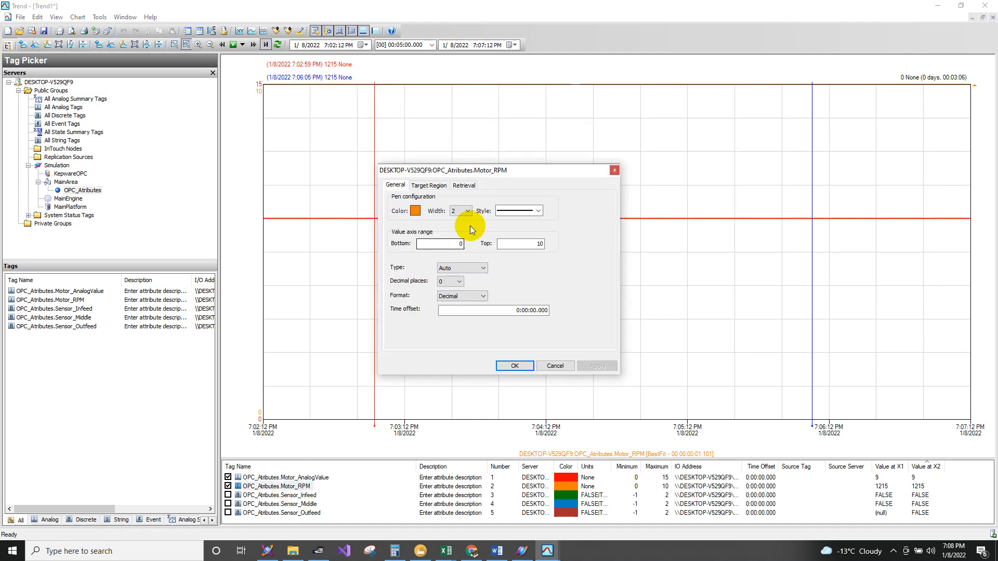
{"action": "double_click", "coordinate": [535, 243]}
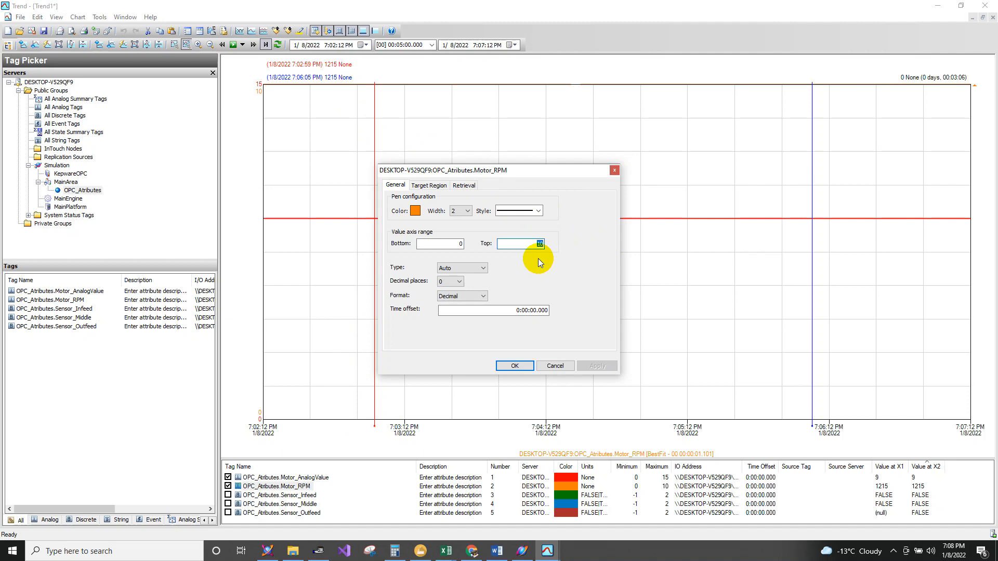
{"action": "type", "text": "2000"}
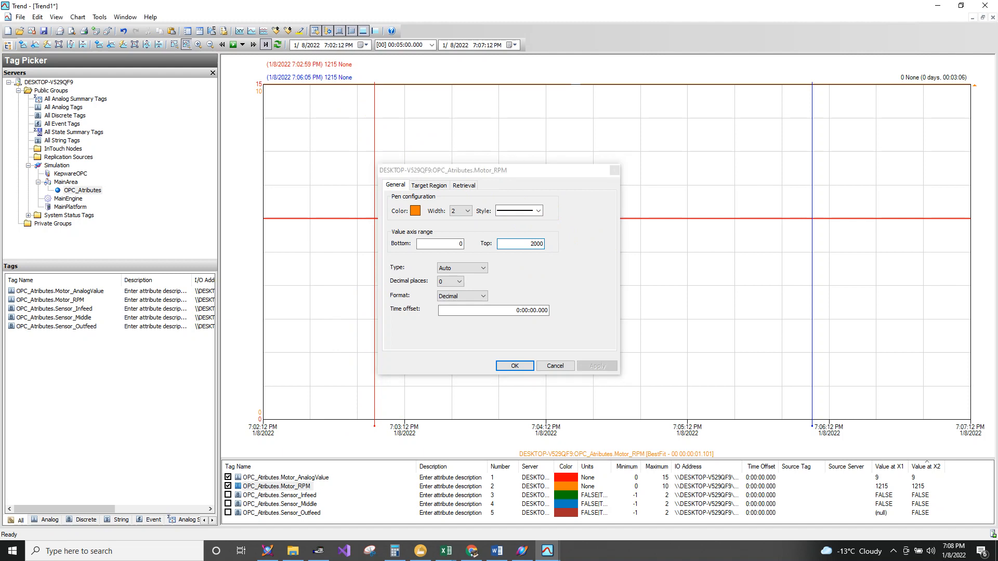
{"action": "key", "text": "Return"}
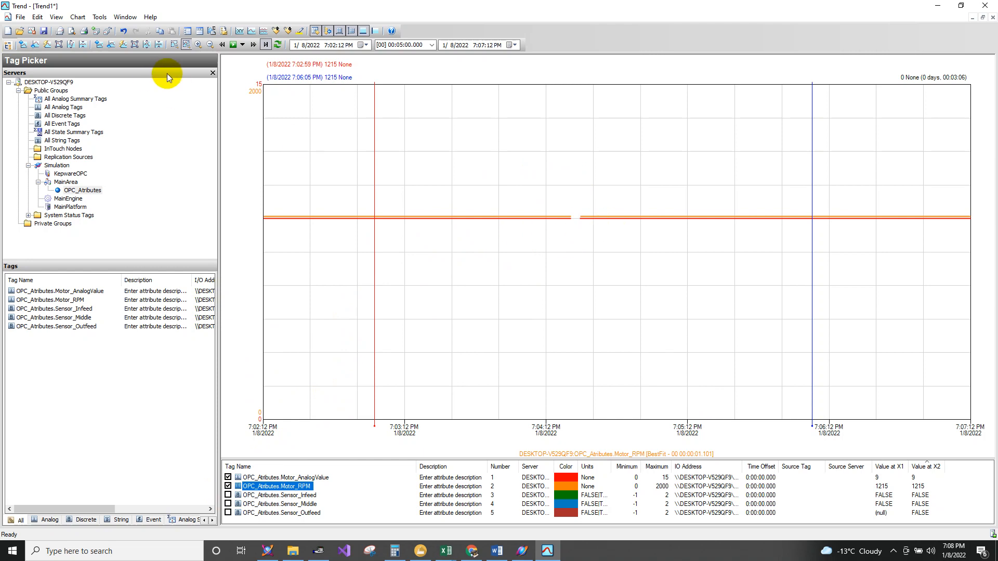
Step: Start the trend's live mode and switch to Factory IO.xlsm in Excel, placing its window so the trend's most recent data remains uncovered
{"action": "left_click", "coordinate": [233, 45]}
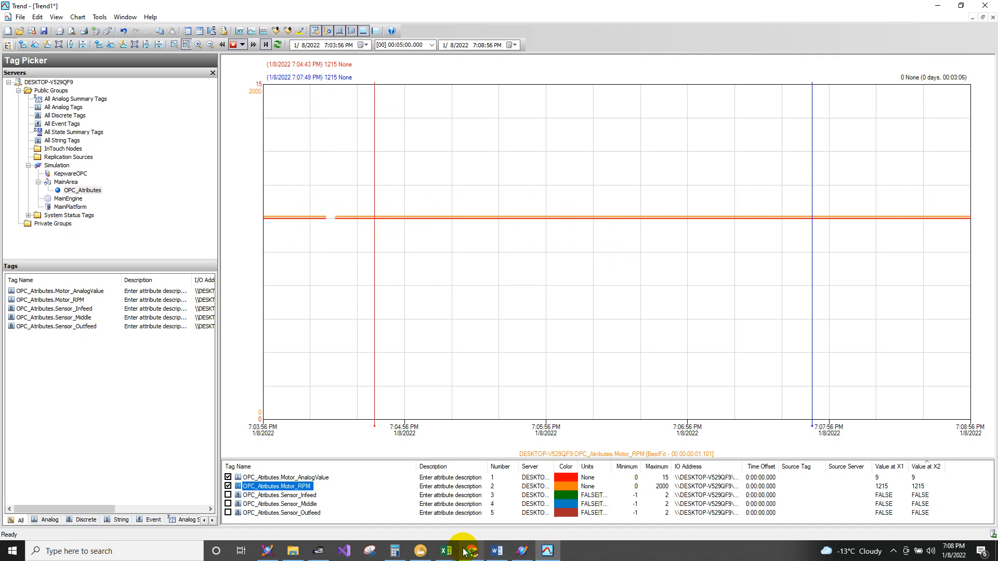
{"action": "mouse_move", "coordinate": [446, 557]}
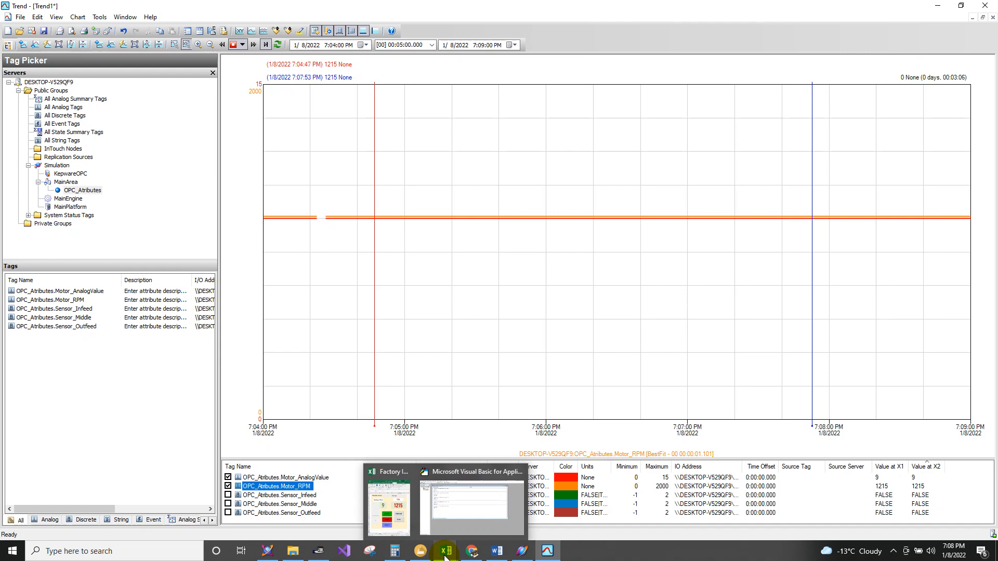
{"action": "left_click", "coordinate": [390, 512]}
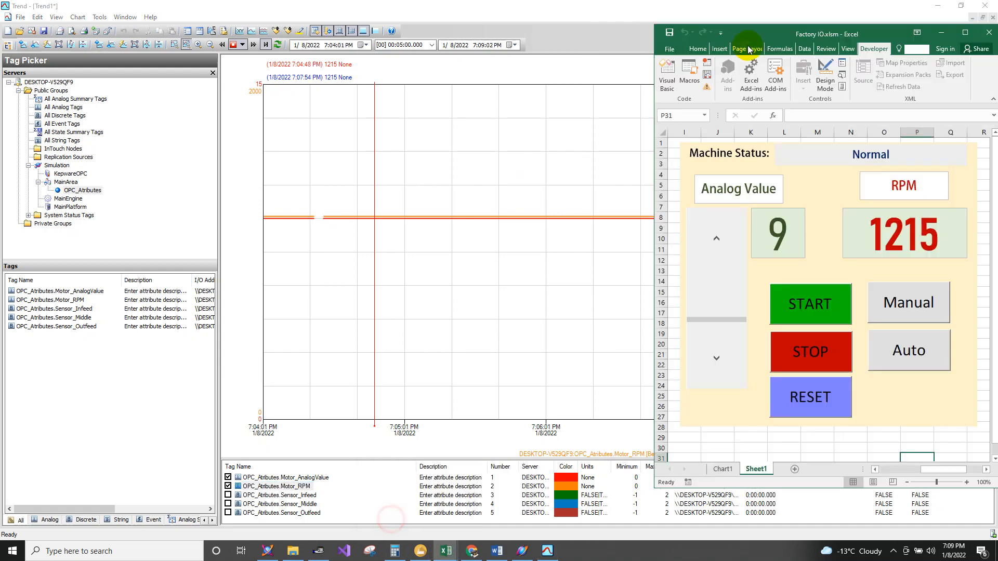
{"action": "left_click_drag", "start_coordinate": [779, 32], "coordinate": [143, 84]}
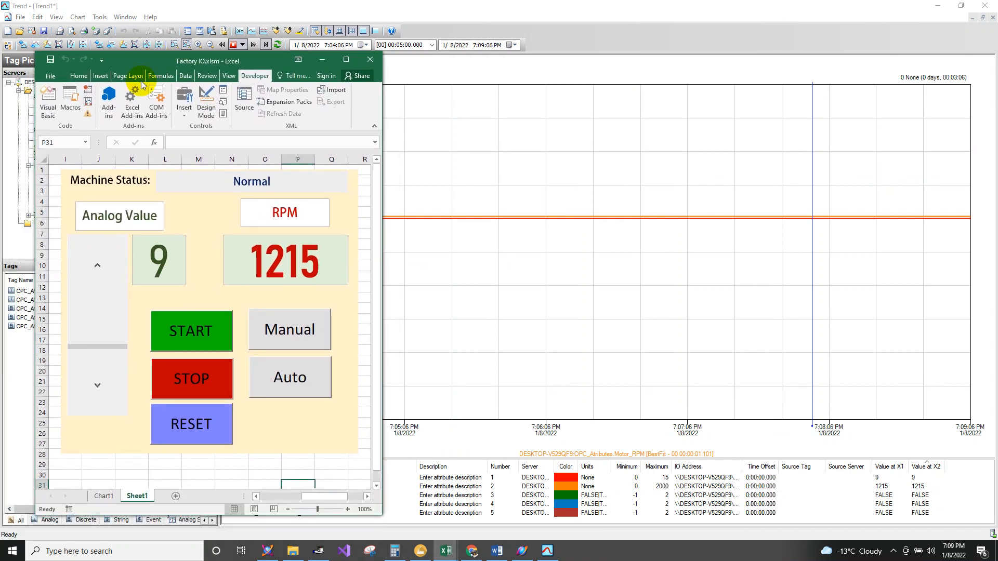
Step: Lower the motor's Analog Value stepwise to 5 in the Factory IO worksheet
{"action": "left_click", "coordinate": [97, 266]}
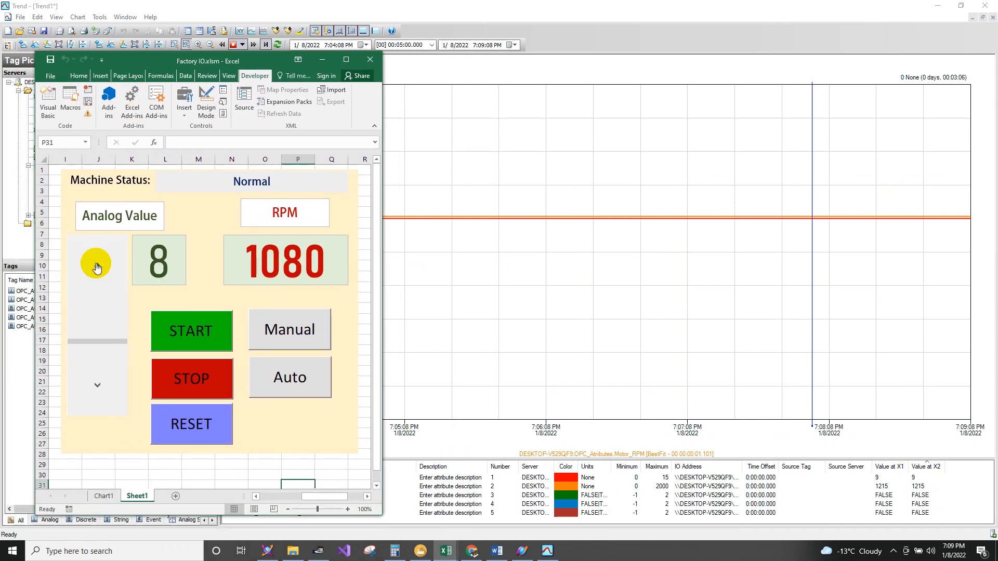
{"action": "left_click", "coordinate": [96, 266]}
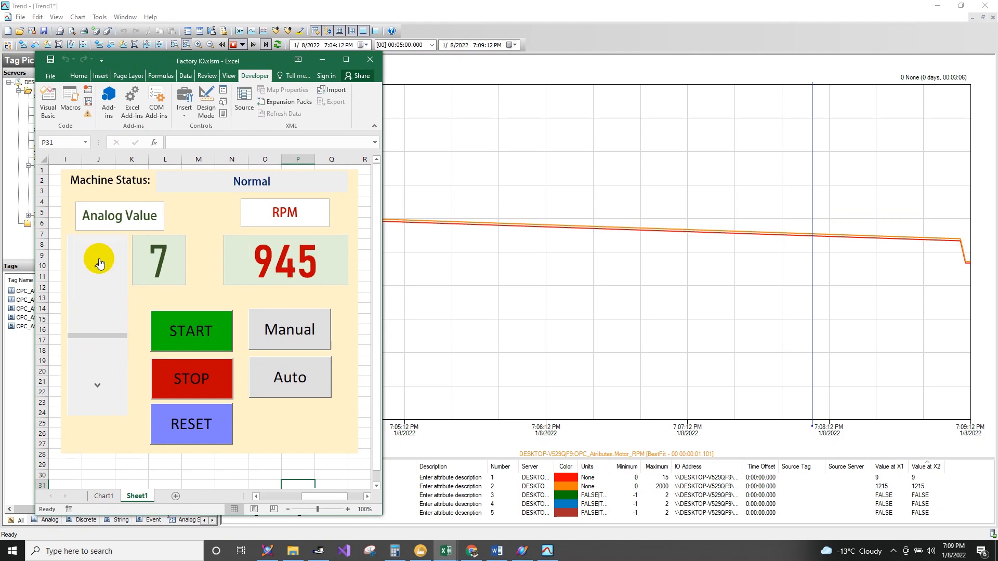
{"action": "left_click", "coordinate": [99, 263]}
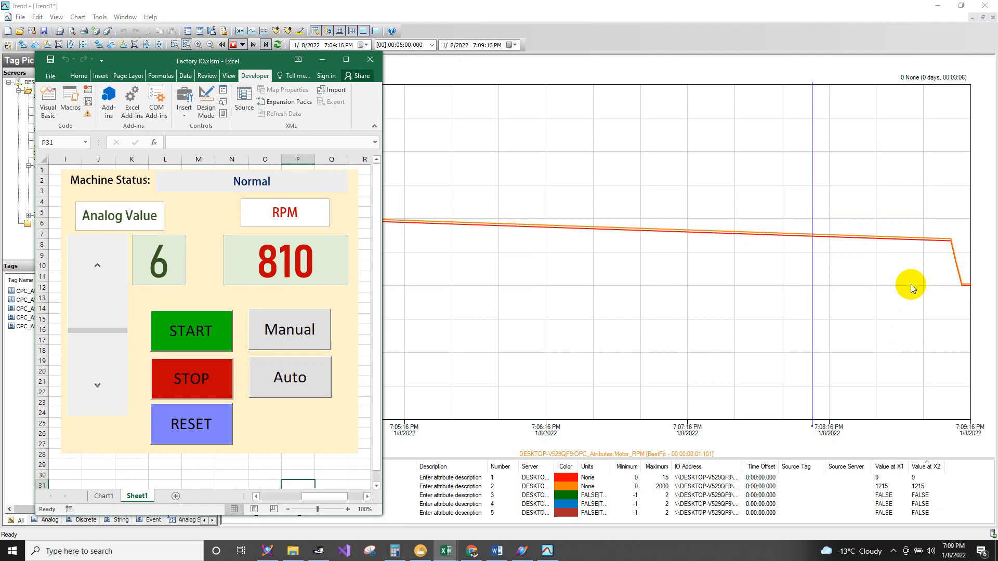
{"action": "left_click", "coordinate": [96, 268]}
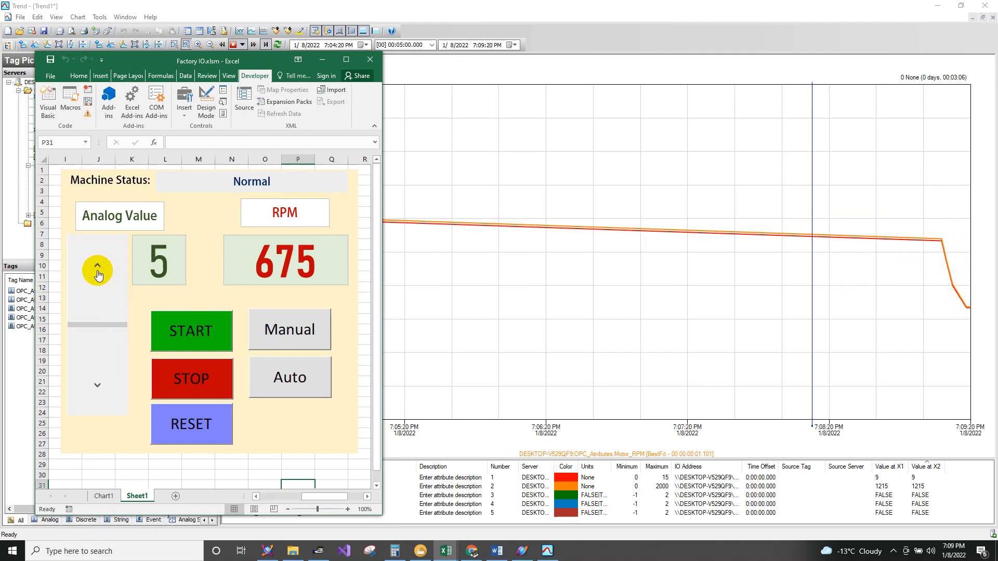
Step: Raise the Analog Value to 7, switch it repeatedly between 6 and 7, and leave it at 6
{"action": "left_click", "coordinate": [99, 386]}
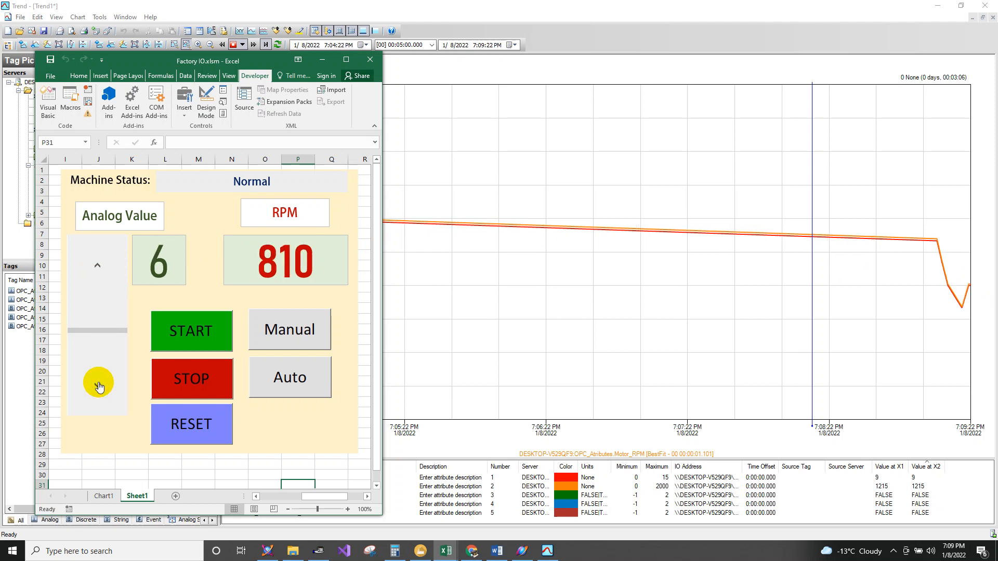
{"action": "left_click", "coordinate": [99, 386]}
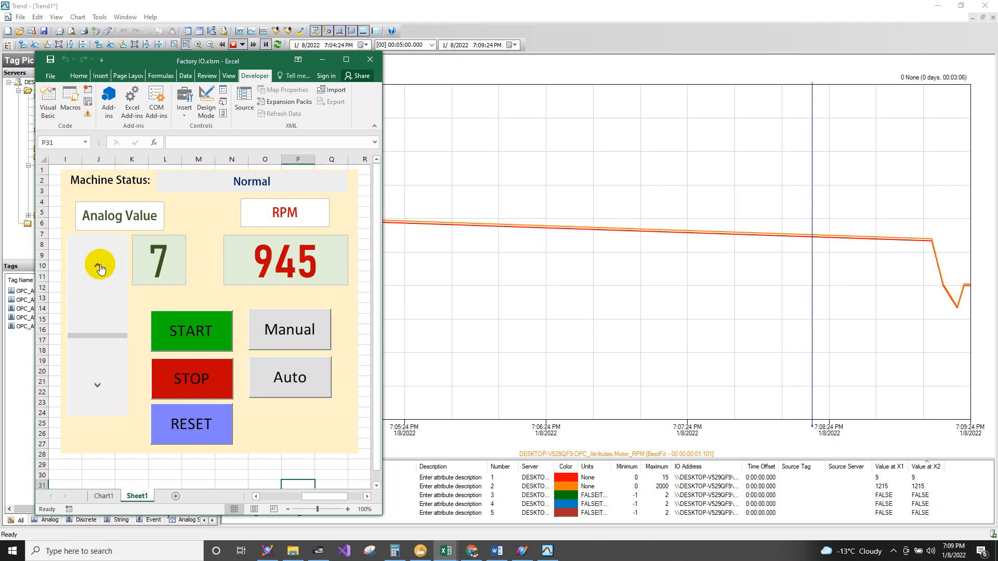
{"action": "left_click", "coordinate": [98, 264]}
{"action": "left_click", "coordinate": [101, 387]}
{"action": "left_click", "coordinate": [98, 262]}
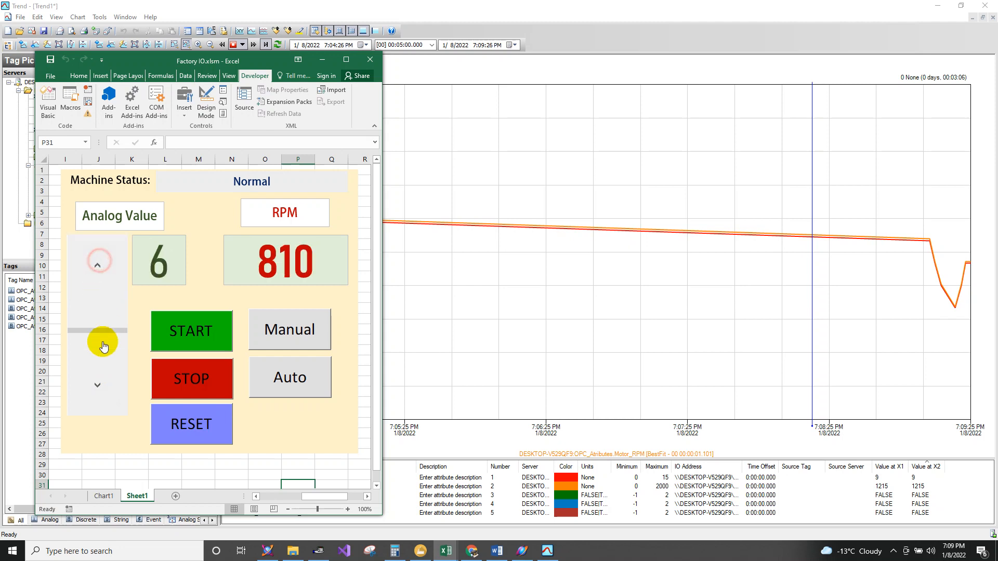
{"action": "left_click", "coordinate": [97, 378]}
{"action": "left_click", "coordinate": [97, 264]}
{"action": "left_click", "coordinate": [97, 383]}
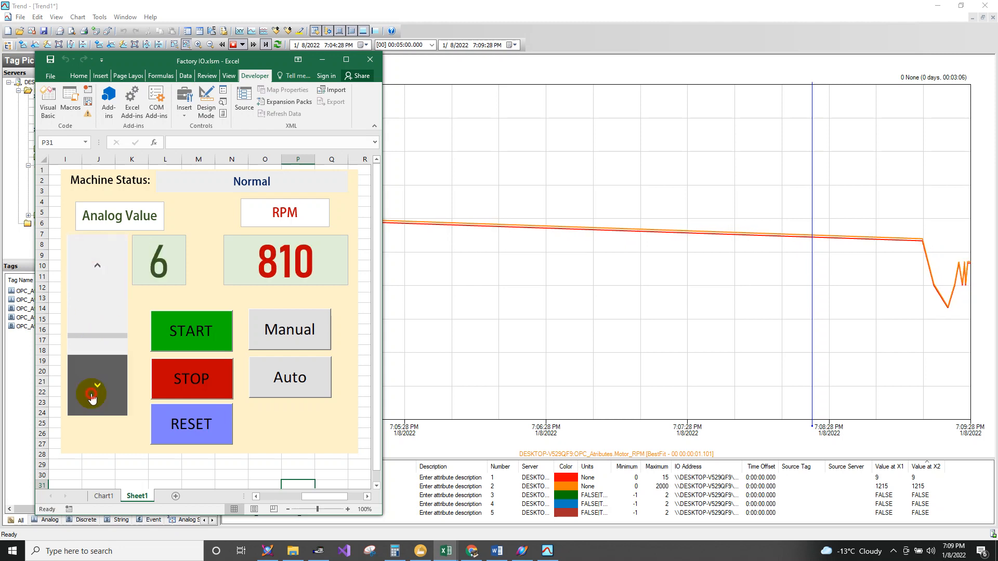
{"action": "left_click", "coordinate": [99, 265]}
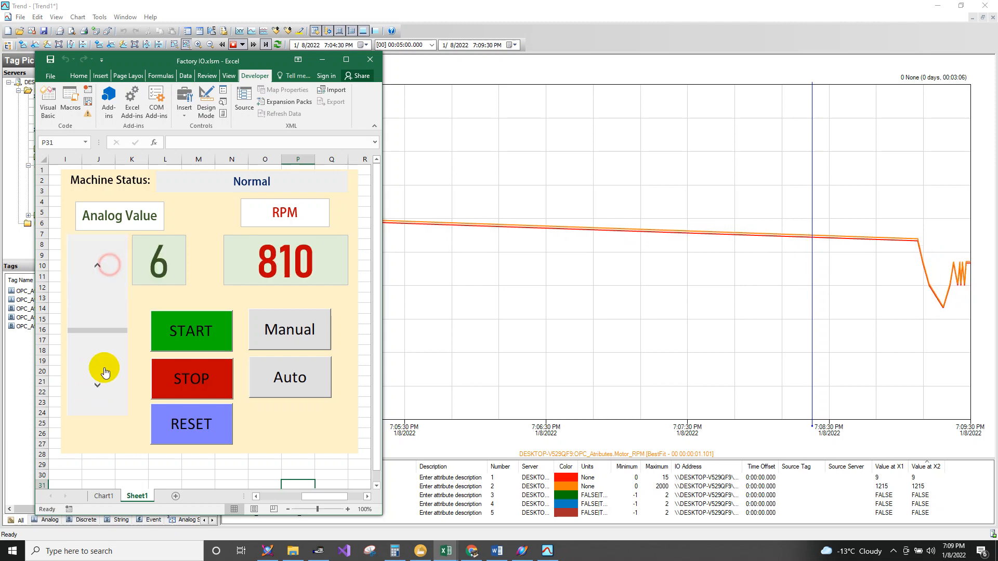
{"action": "left_click", "coordinate": [102, 387]}
{"action": "left_click", "coordinate": [95, 266]}
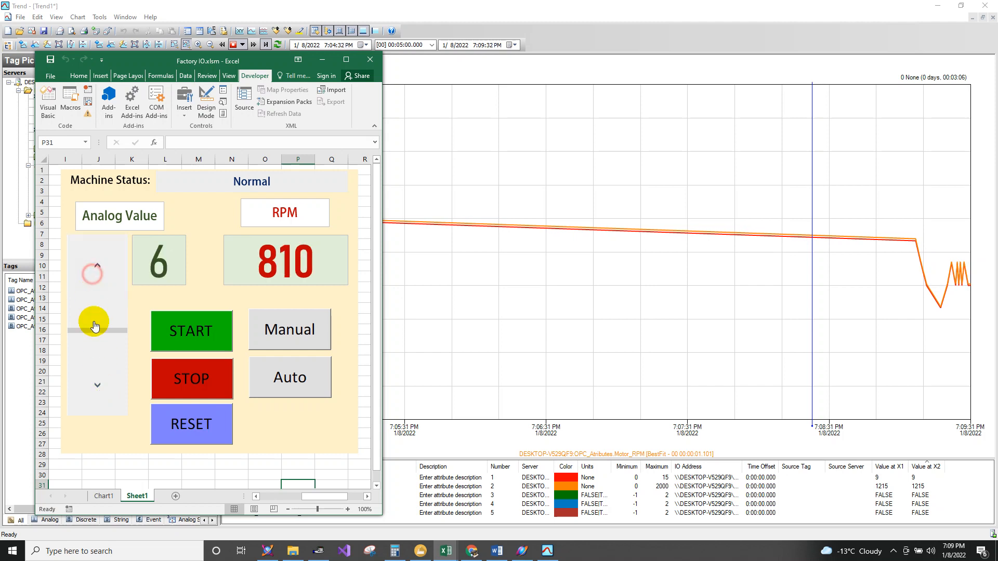
Step: Lower the Analog Value to 1 and raise it stepwise to 8
{"action": "left_click", "coordinate": [98, 265]}
{"action": "left_click", "coordinate": [98, 265]}
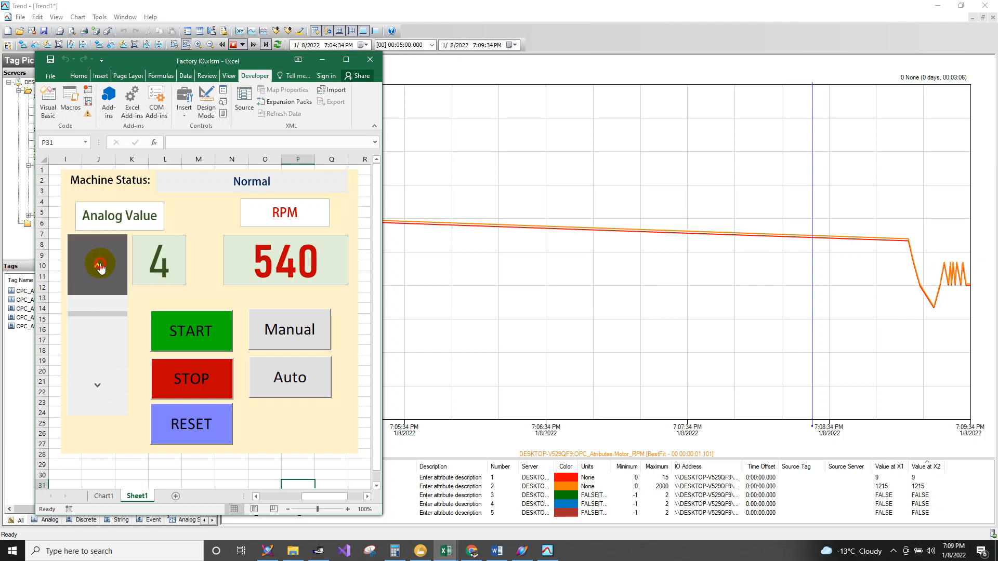
{"action": "left_click", "coordinate": [99, 266]}
{"action": "left_click", "coordinate": [99, 267]}
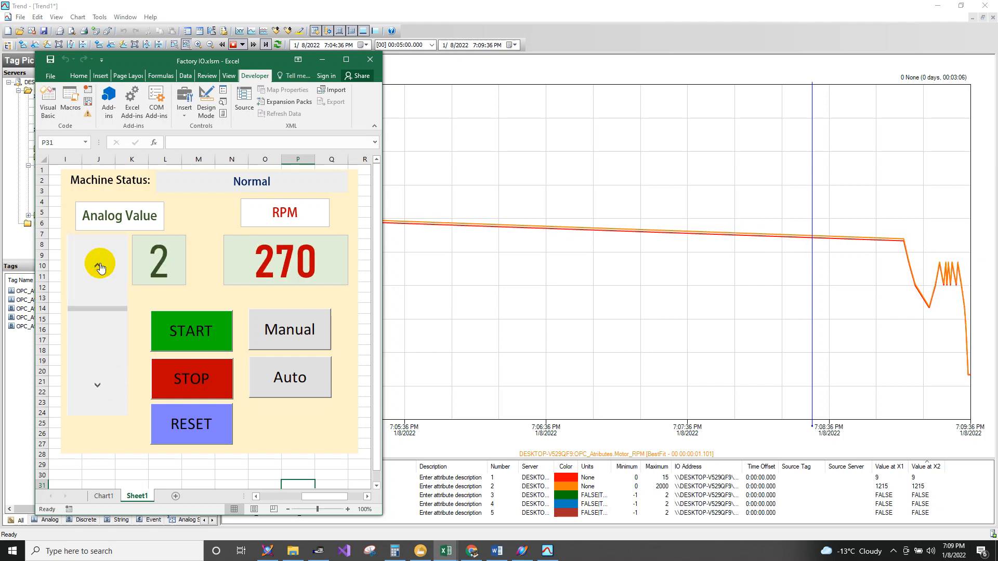
{"action": "left_click", "coordinate": [99, 266]}
{"action": "left_click", "coordinate": [102, 402]}
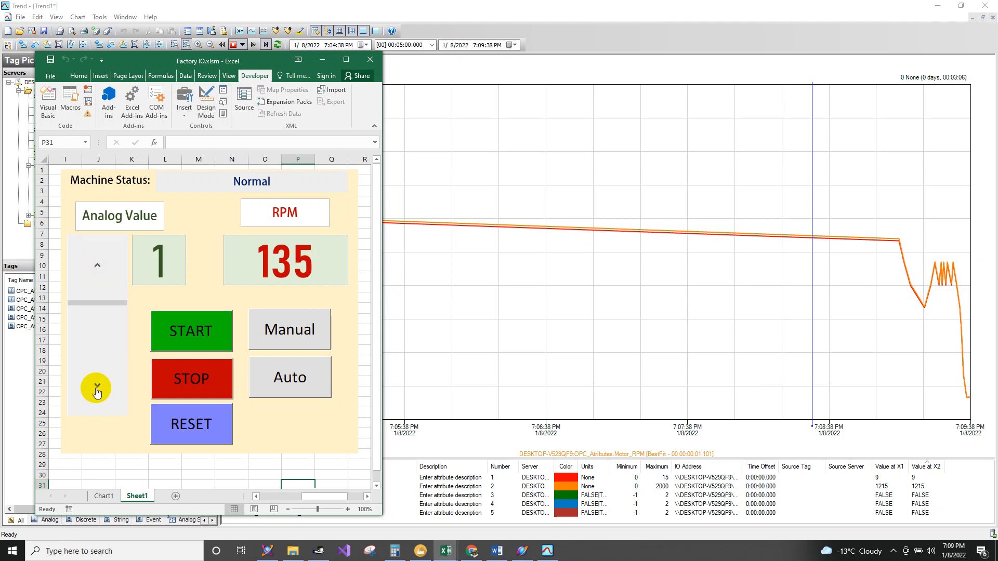
{"action": "left_click", "coordinate": [97, 391]}
{"action": "left_click", "coordinate": [96, 391]}
{"action": "left_click", "coordinate": [96, 391]}
{"action": "left_click", "coordinate": [96, 391]}
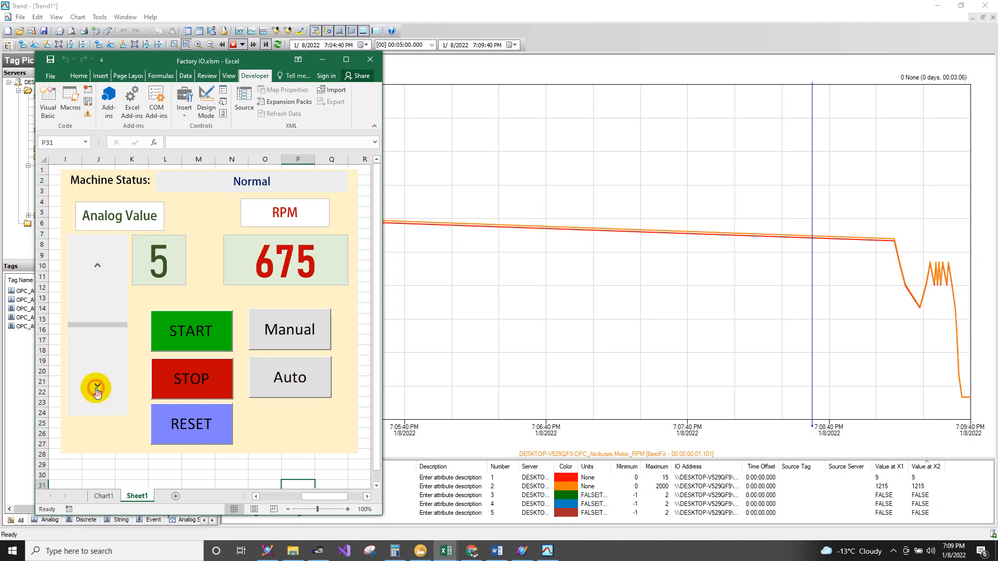
{"action": "left_click", "coordinate": [97, 391]}
{"action": "left_click", "coordinate": [97, 391]}
{"action": "left_click", "coordinate": [97, 391]}
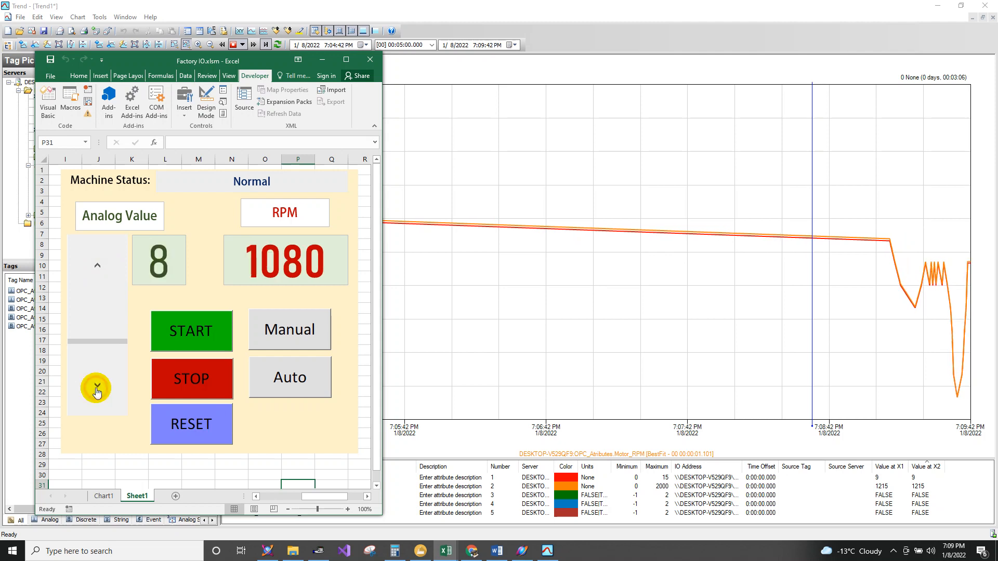
Step: Lower the Analog Value from its peak, vary it up and down a few more times, and leave it at 6
{"action": "left_click", "coordinate": [103, 268]}
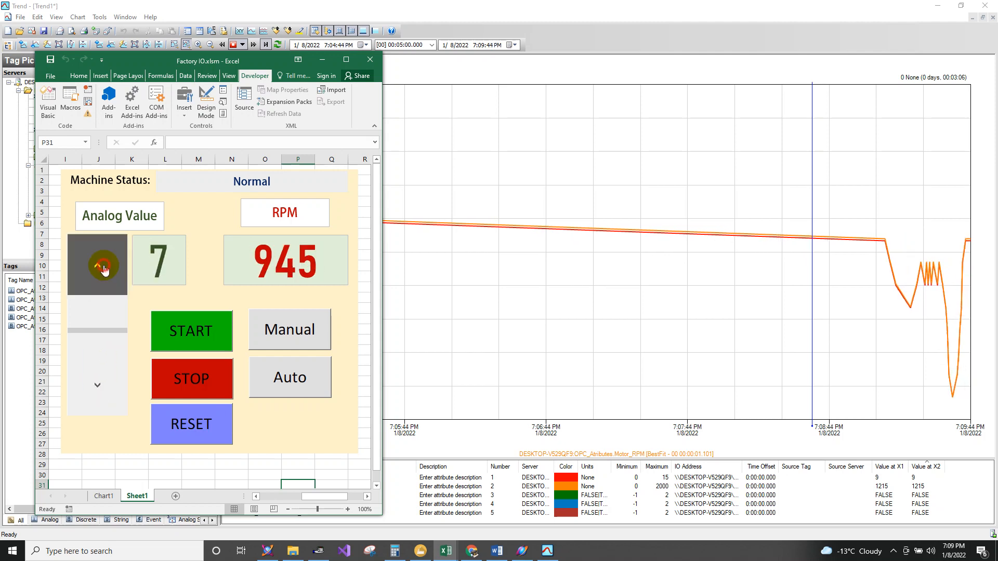
{"action": "left_click", "coordinate": [103, 267]}
{"action": "left_click", "coordinate": [103, 268]}
{"action": "left_click", "coordinate": [103, 267]}
{"action": "left_click", "coordinate": [103, 268]}
{"action": "left_click", "coordinate": [98, 386]}
{"action": "left_click", "coordinate": [99, 386]}
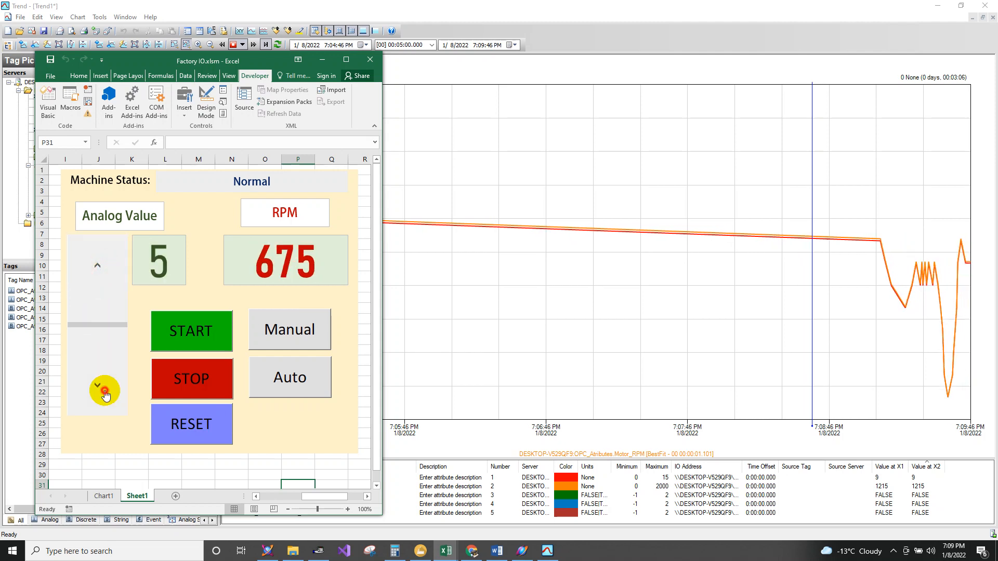
{"action": "left_click", "coordinate": [99, 385]}
{"action": "left_click", "coordinate": [104, 263]}
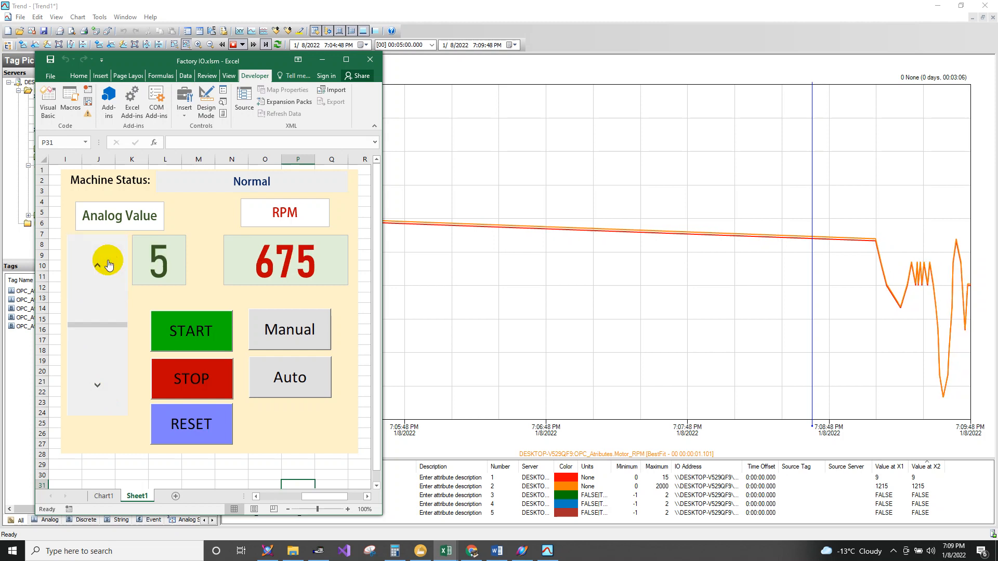
{"action": "left_click", "coordinate": [108, 387]}
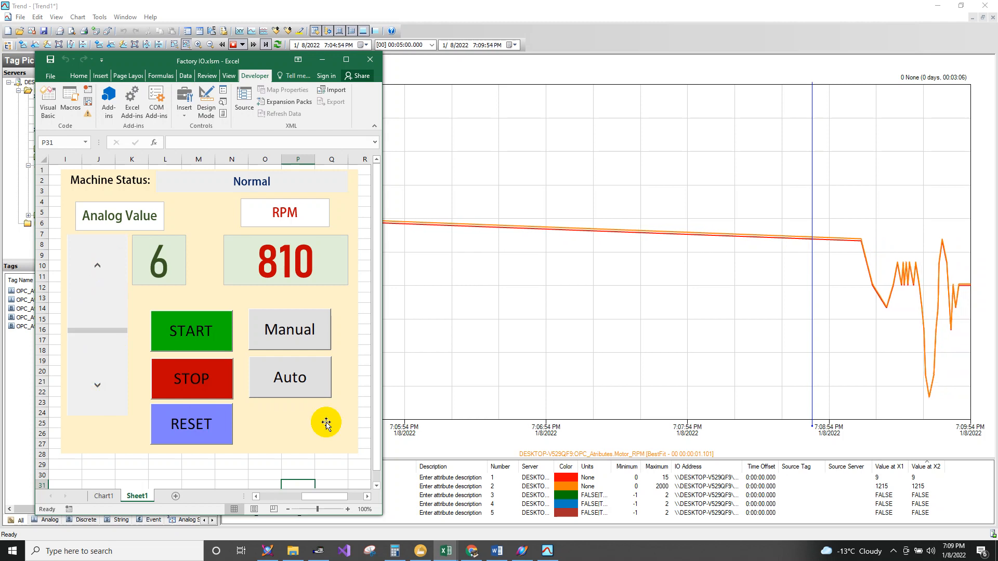
Step: Switch back to Trend and show the Motor_AnalogValue and Motor_RPM curves as stacked traces
{"action": "left_click", "coordinate": [624, 340]}
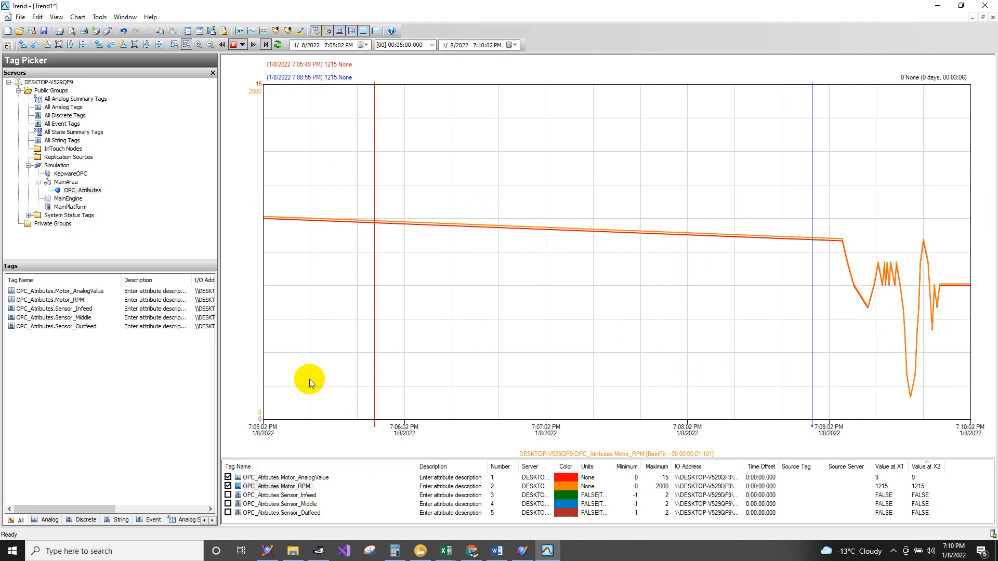
{"action": "right_click", "coordinate": [342, 283]}
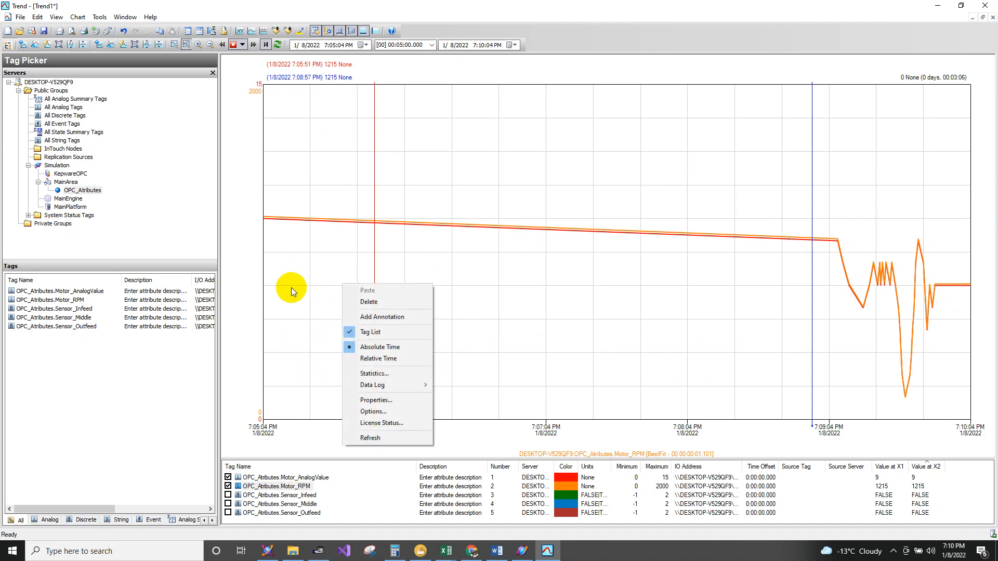
{"action": "left_click", "coordinate": [265, 289]}
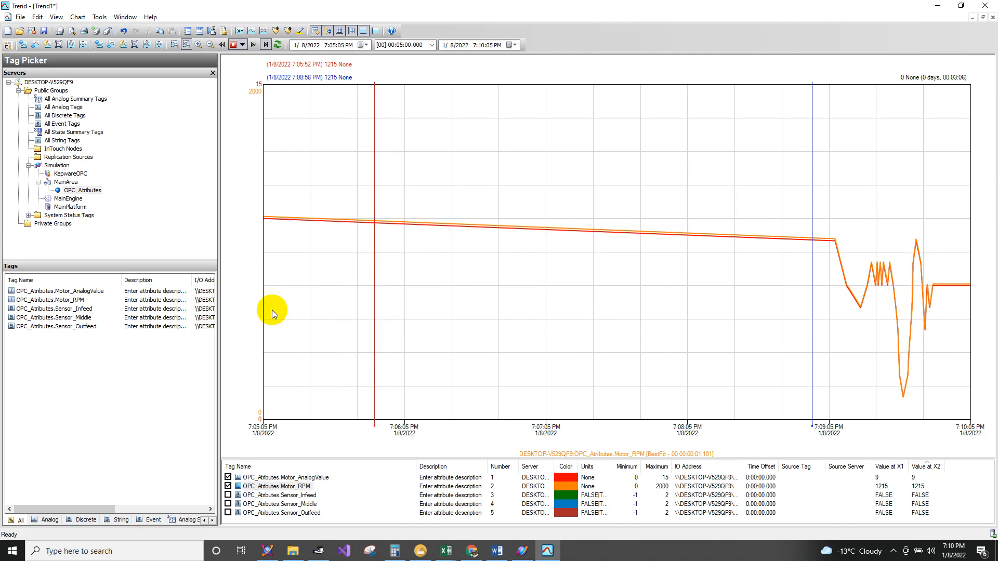
{"action": "left_click", "coordinate": [262, 31]}
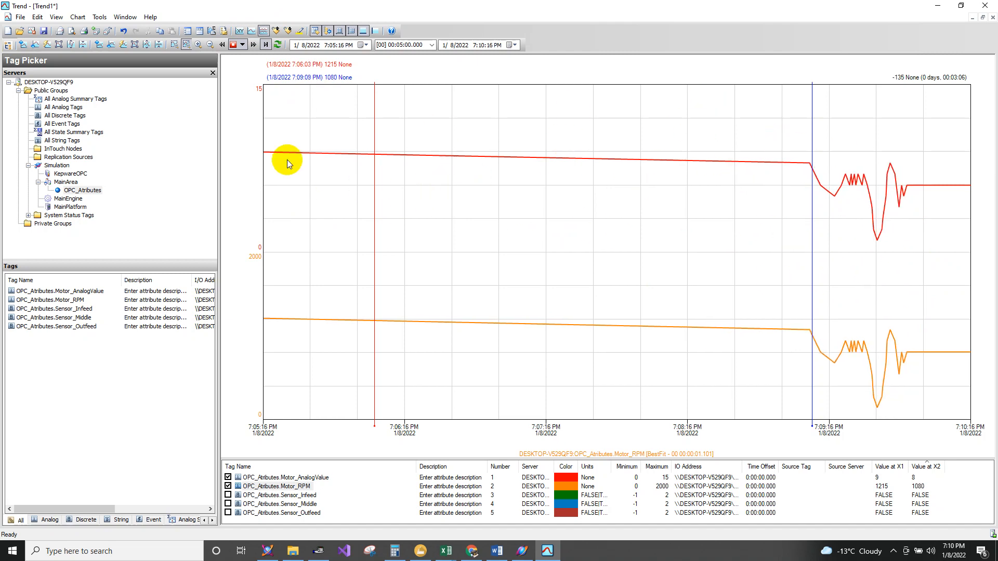
{"action": "left_click", "coordinate": [262, 33]}
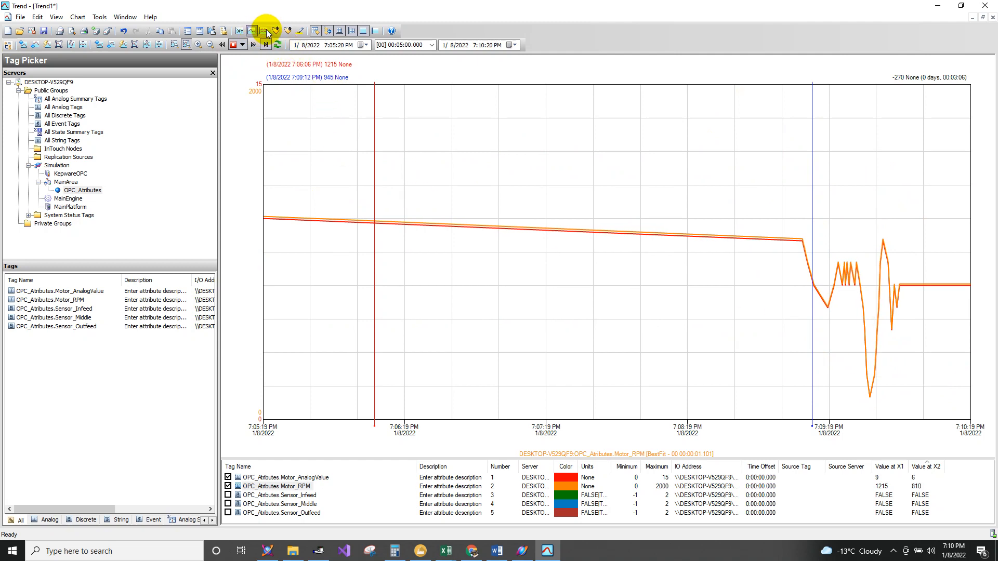
{"action": "left_click", "coordinate": [263, 32]}
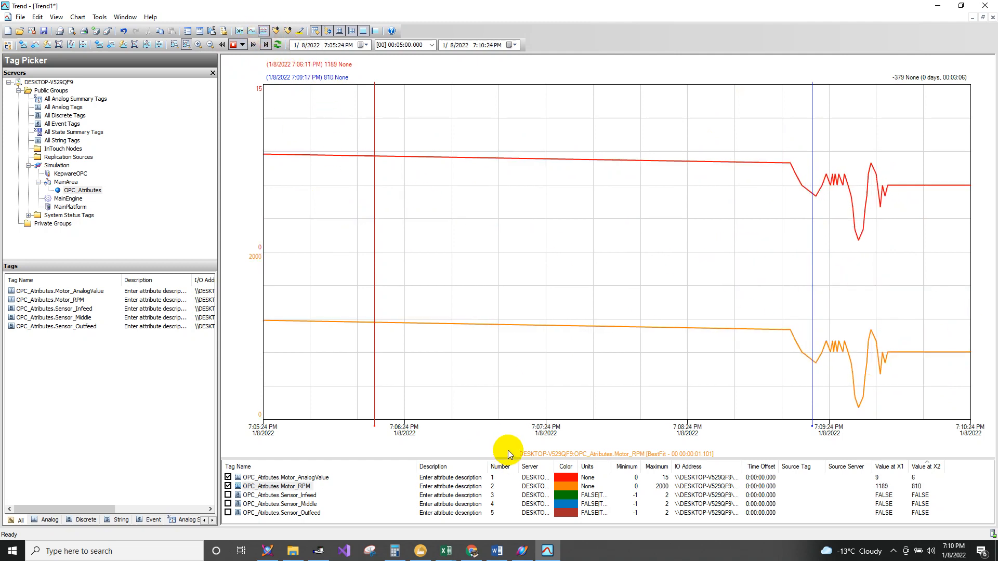
Step: Set the curve type of the Motor_AnalogValue tag to Step line and apply it
{"action": "left_click", "coordinate": [272, 478]}
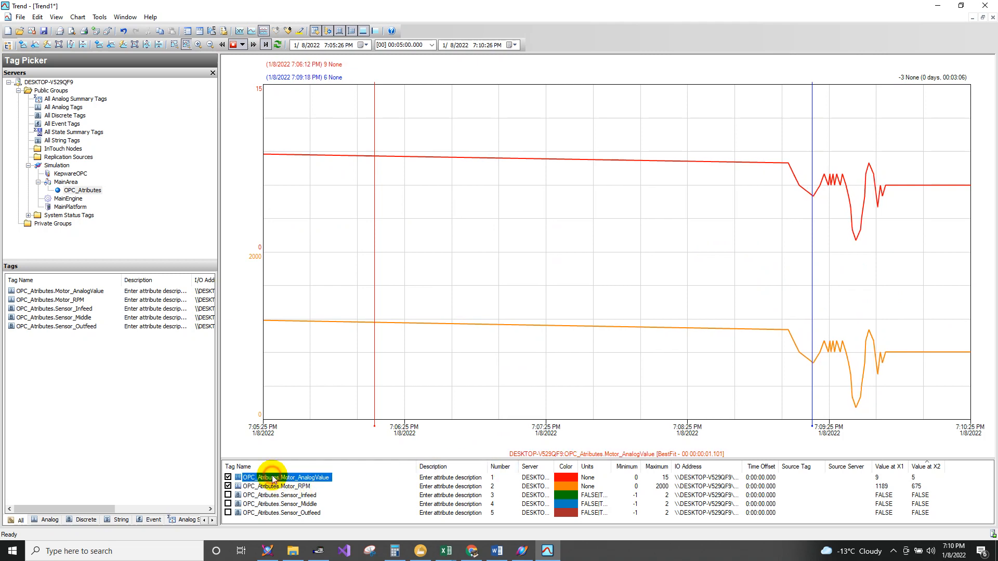
{"action": "double_click", "coordinate": [291, 477]}
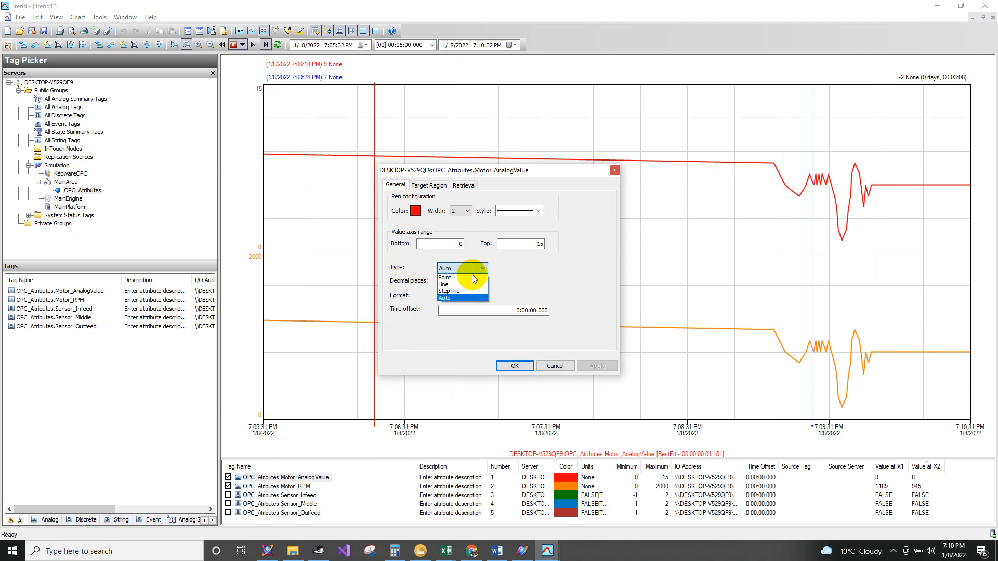
{"action": "left_click", "coordinate": [468, 291]}
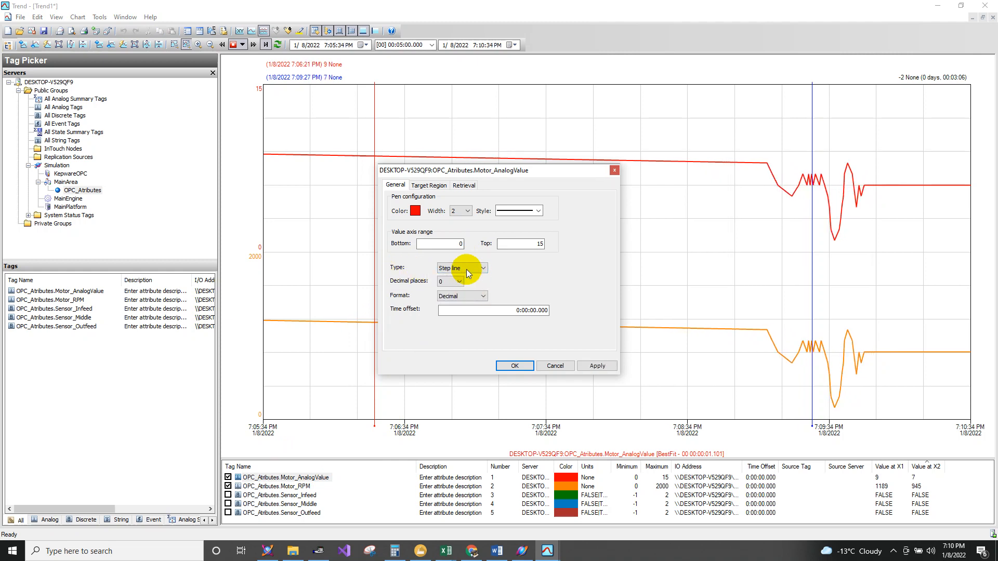
{"action": "left_click", "coordinate": [466, 269]}
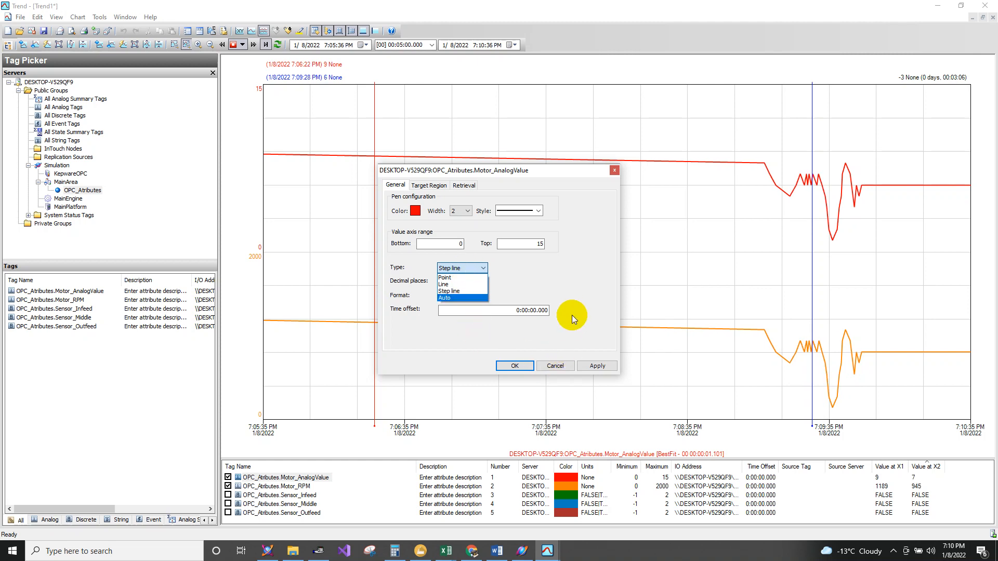
{"action": "left_click", "coordinate": [465, 292]}
{"action": "left_click", "coordinate": [594, 367]}
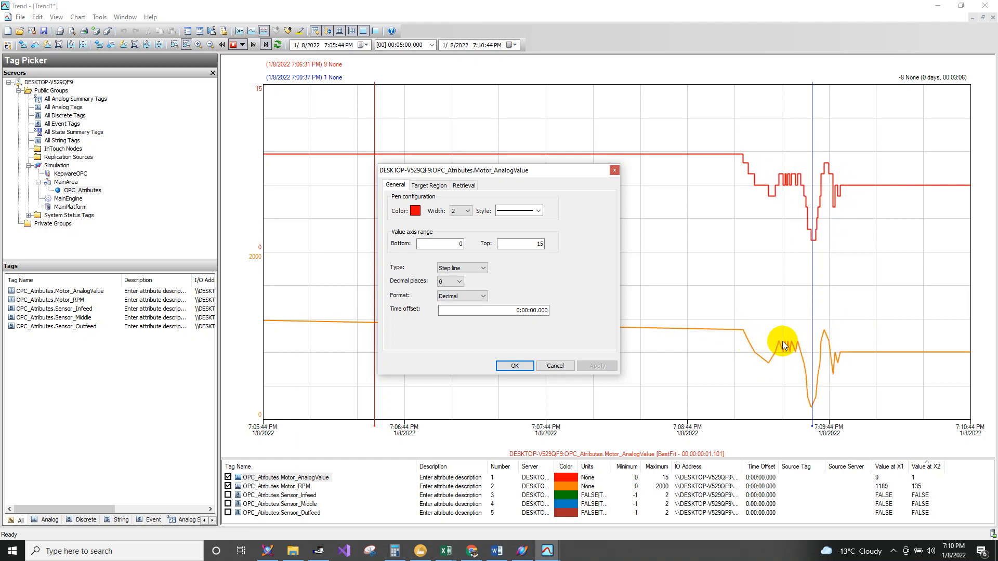
Step: Try the Point type on the Motor_AnalogValue curve, set it back to Step line and accept the settings
{"action": "left_click", "coordinate": [460, 268]}
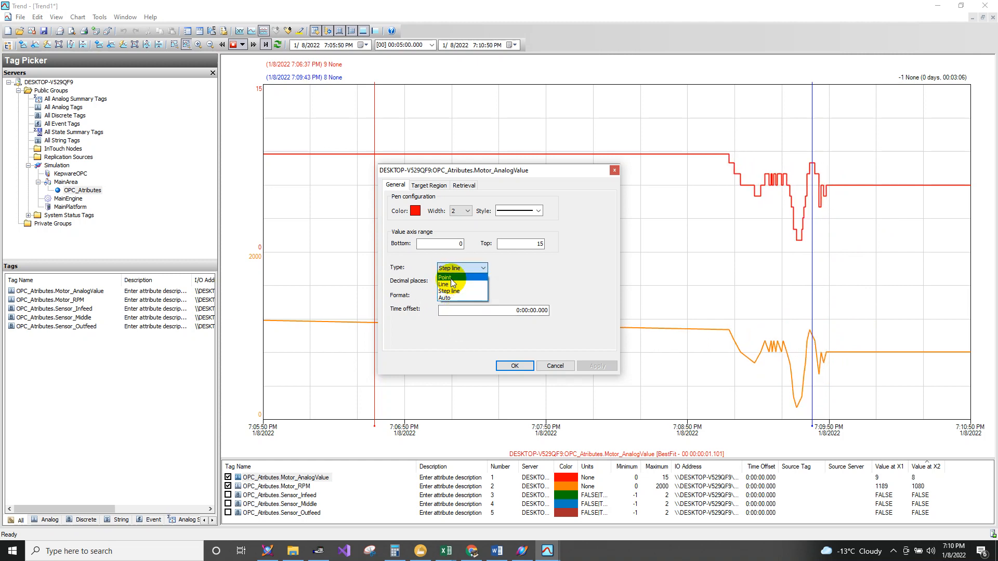
{"action": "left_click", "coordinate": [448, 278]}
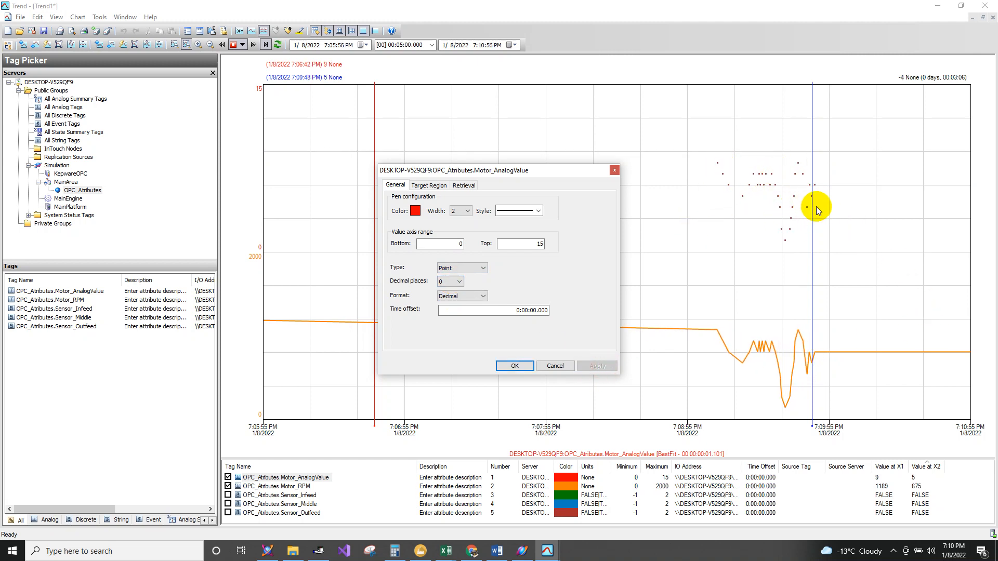
{"action": "left_click", "coordinate": [451, 268]}
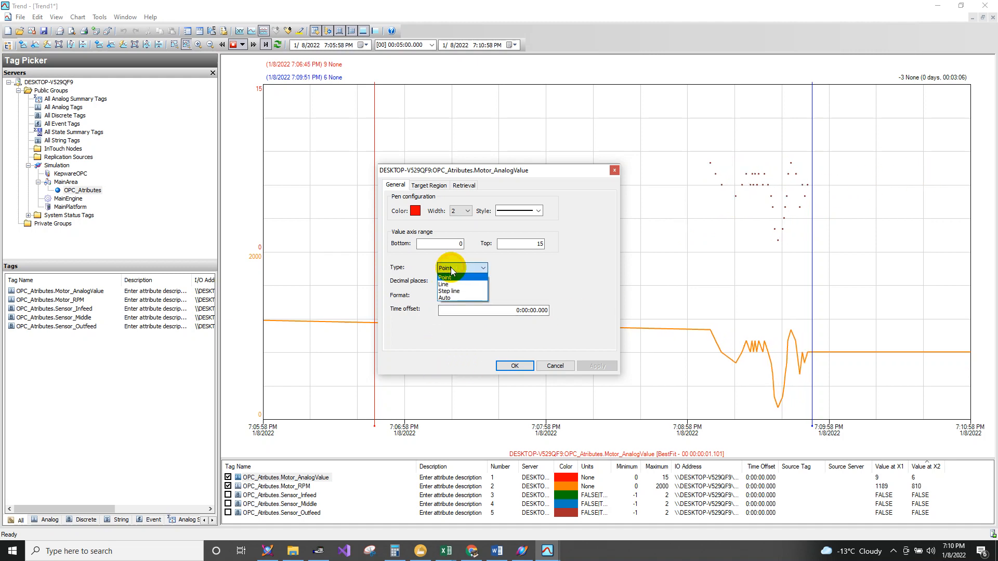
{"action": "left_click", "coordinate": [450, 292]}
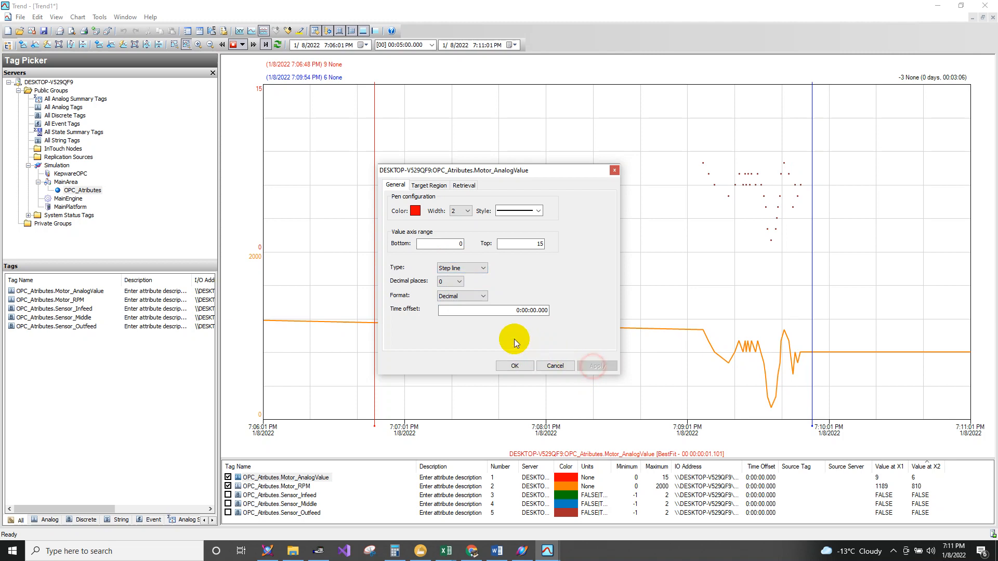
{"action": "left_click", "coordinate": [514, 366]}
{"action": "left_click", "coordinate": [722, 368]}
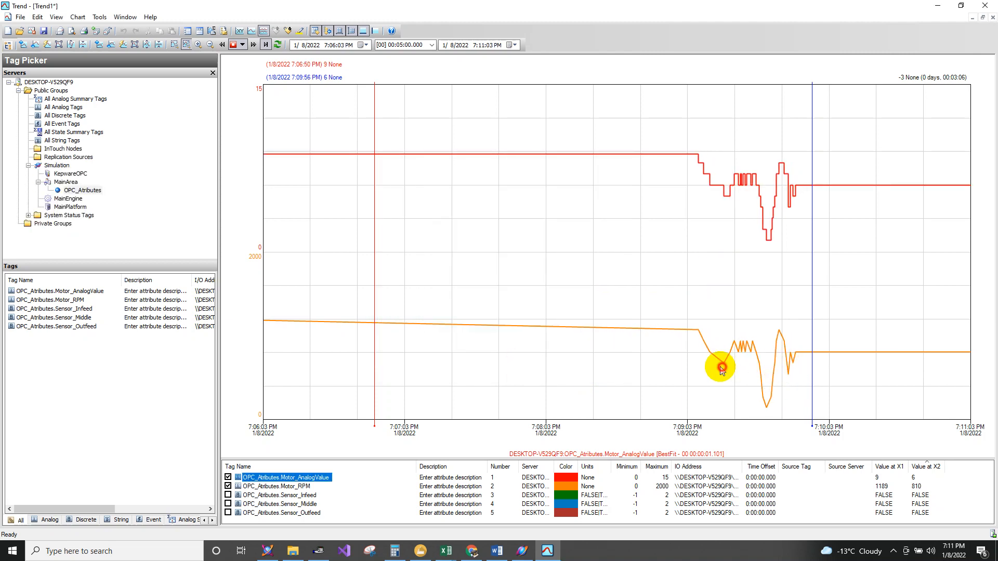
Step: Set the curve type of the Motor_RPM tag to Step line and accept the settings
{"action": "left_click", "coordinate": [262, 487]}
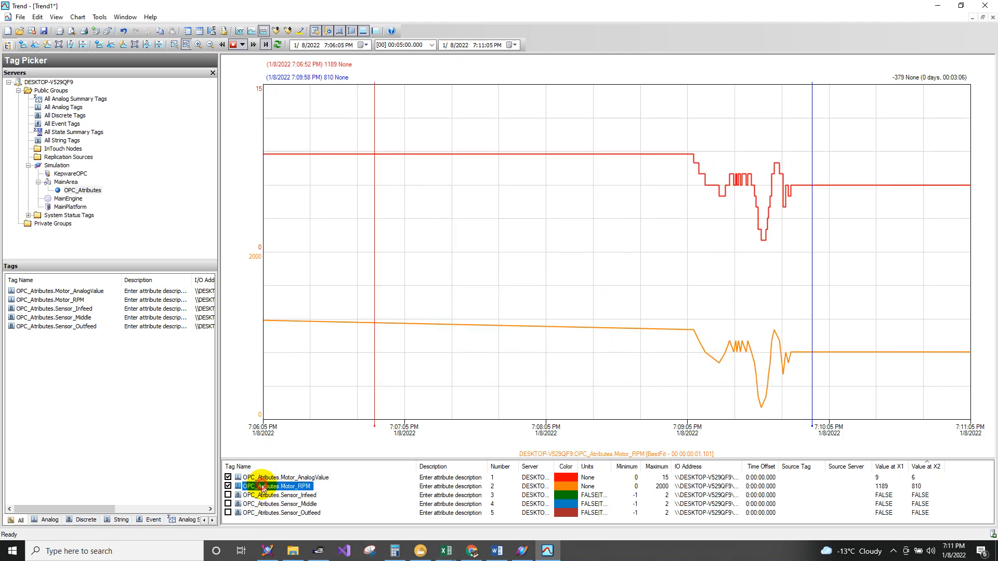
{"action": "double_click", "coordinate": [550, 339]}
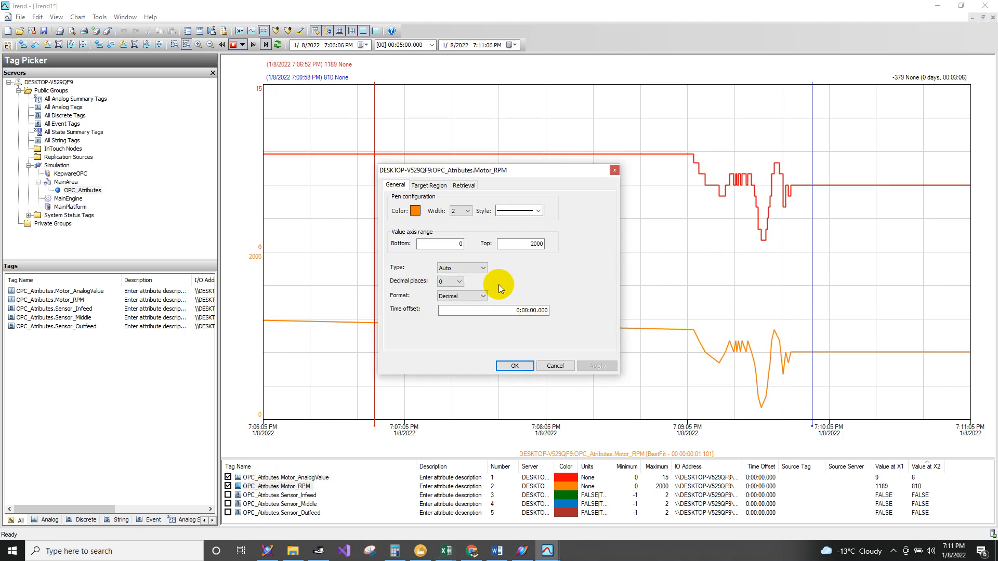
{"action": "left_click", "coordinate": [458, 268]}
{"action": "left_click", "coordinate": [458, 300]}
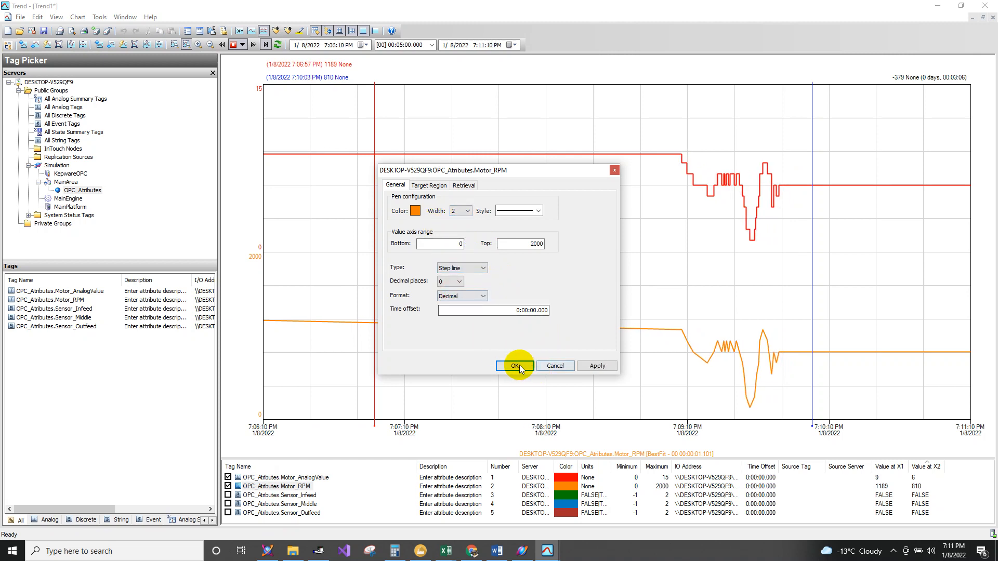
{"action": "left_click", "coordinate": [610, 374]}
{"action": "left_click", "coordinate": [513, 366]}
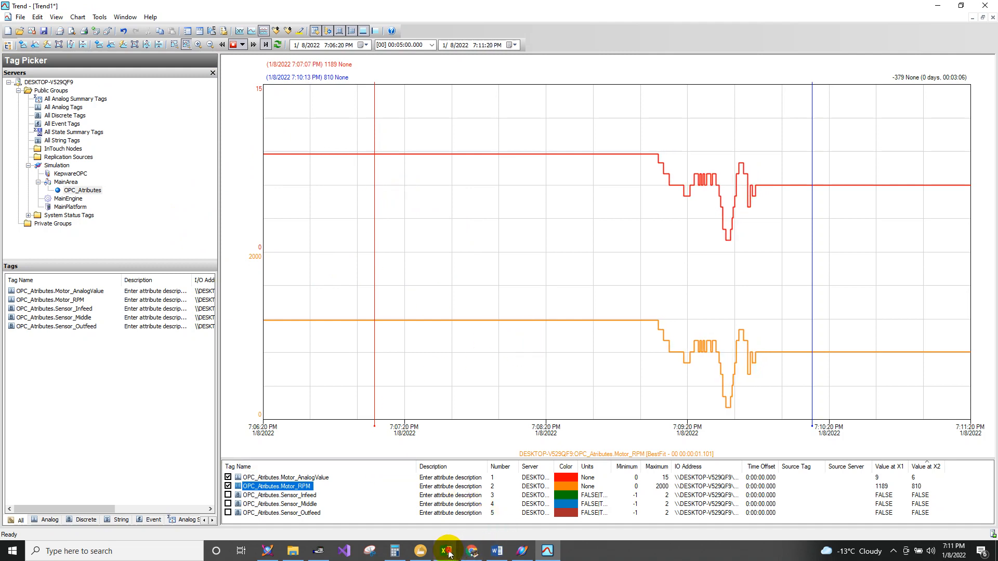
Step: Switch to the Factory IO worksheet, raise the Analog Value to 10, lower it to 7 and raise it to 9
{"action": "mouse_move", "coordinate": [446, 550]}
{"action": "left_click", "coordinate": [398, 517]}
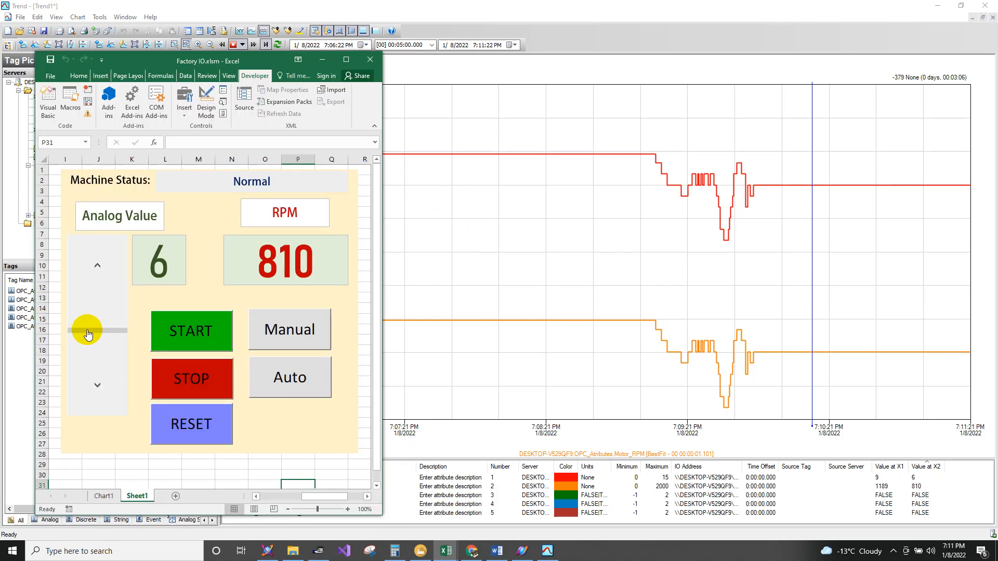
{"action": "left_click_drag", "start_coordinate": [87, 331], "coordinate": [95, 355]}
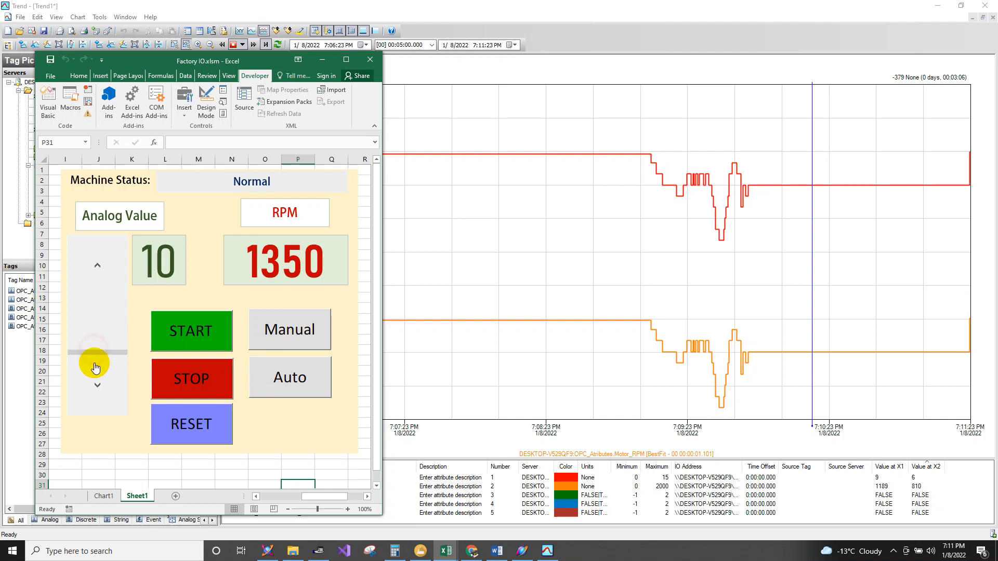
{"action": "left_click", "coordinate": [89, 271]}
{"action": "left_click", "coordinate": [89, 271]}
{"action": "left_click", "coordinate": [89, 271]}
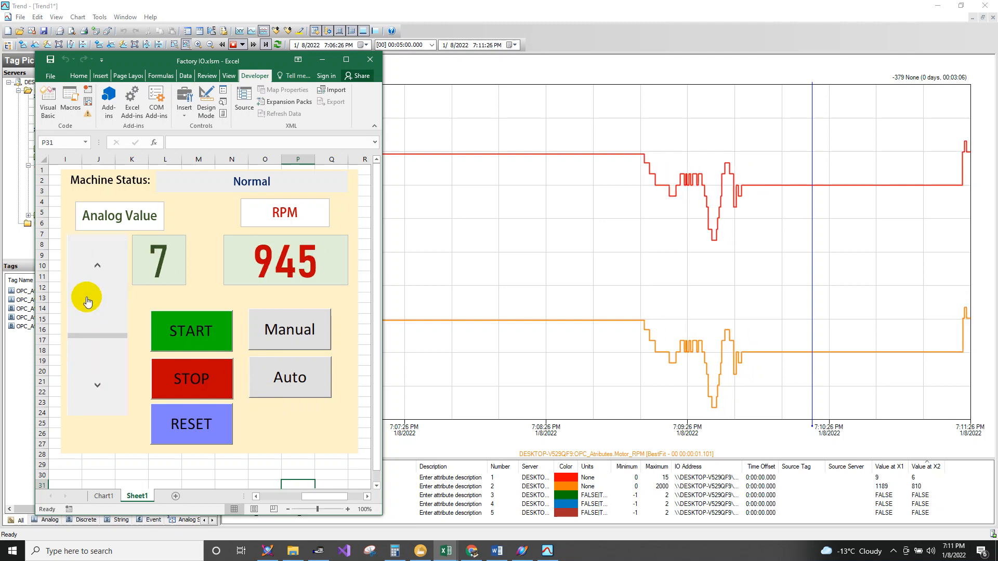
{"action": "left_click", "coordinate": [95, 384]}
{"action": "left_click", "coordinate": [95, 383]}
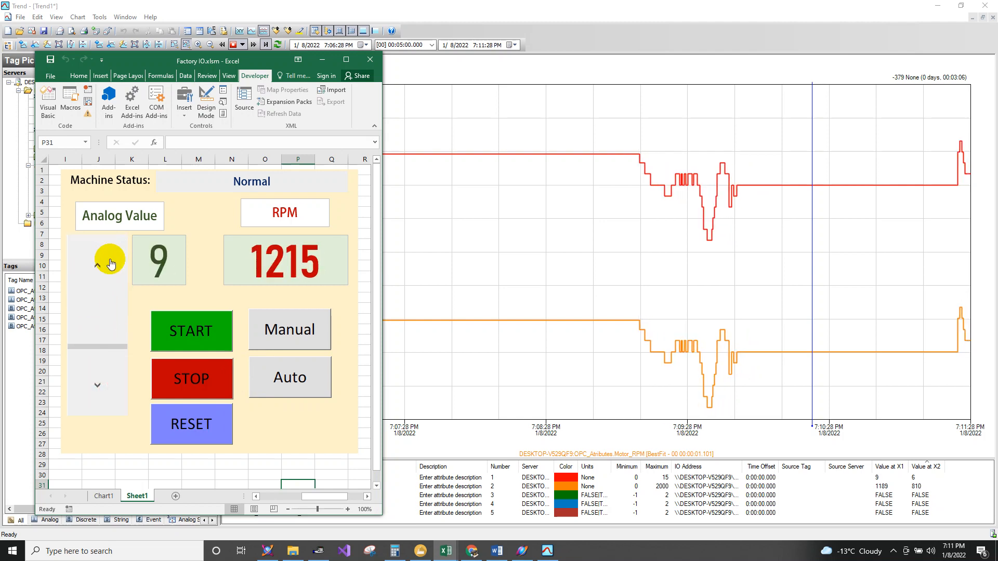
Step: Lower the Analog Value to 4, vary it between 5 and 3, and leave it at 4
{"action": "left_click", "coordinate": [104, 265]}
{"action": "left_click", "coordinate": [96, 268]}
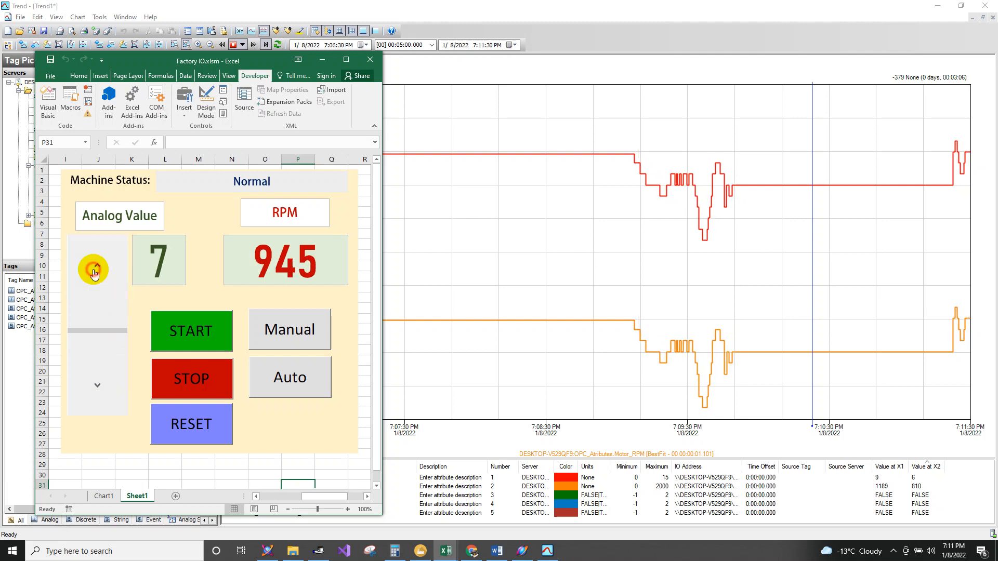
{"action": "left_click", "coordinate": [94, 272]}
{"action": "left_click", "coordinate": [94, 272]}
{"action": "left_click", "coordinate": [94, 272]}
{"action": "left_click", "coordinate": [97, 383]}
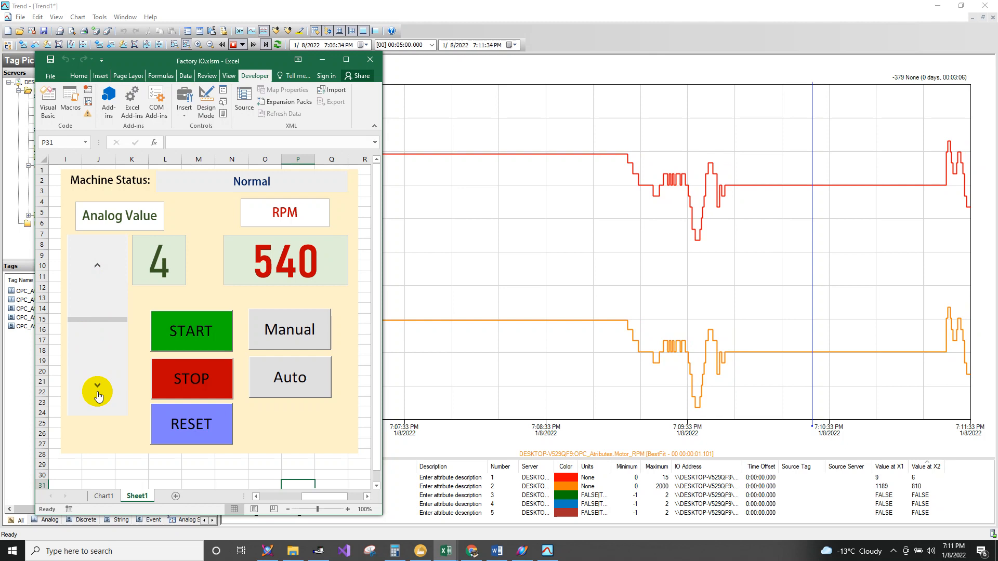
{"action": "left_click", "coordinate": [98, 395]}
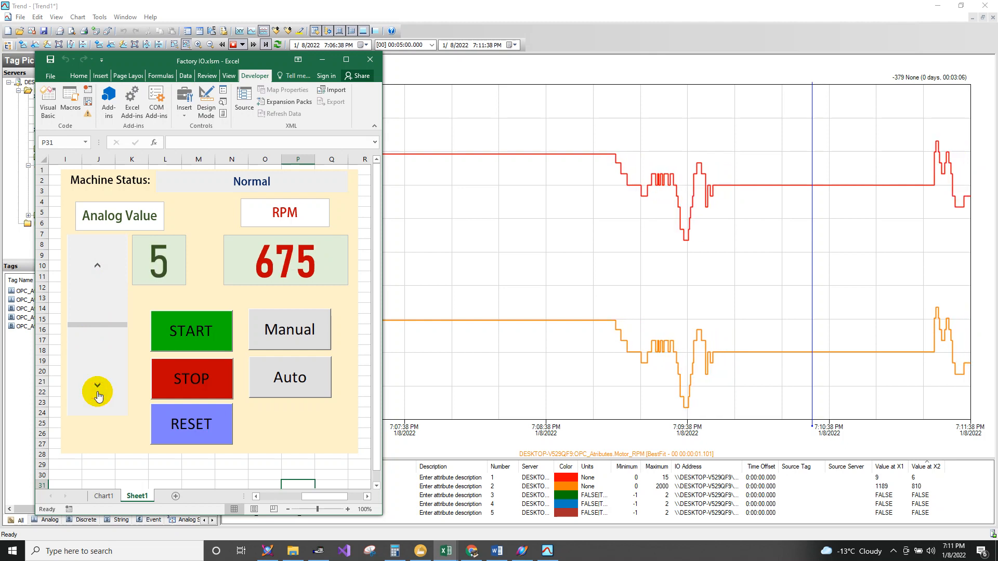
{"action": "left_click", "coordinate": [100, 269]}
{"action": "left_click", "coordinate": [102, 274]}
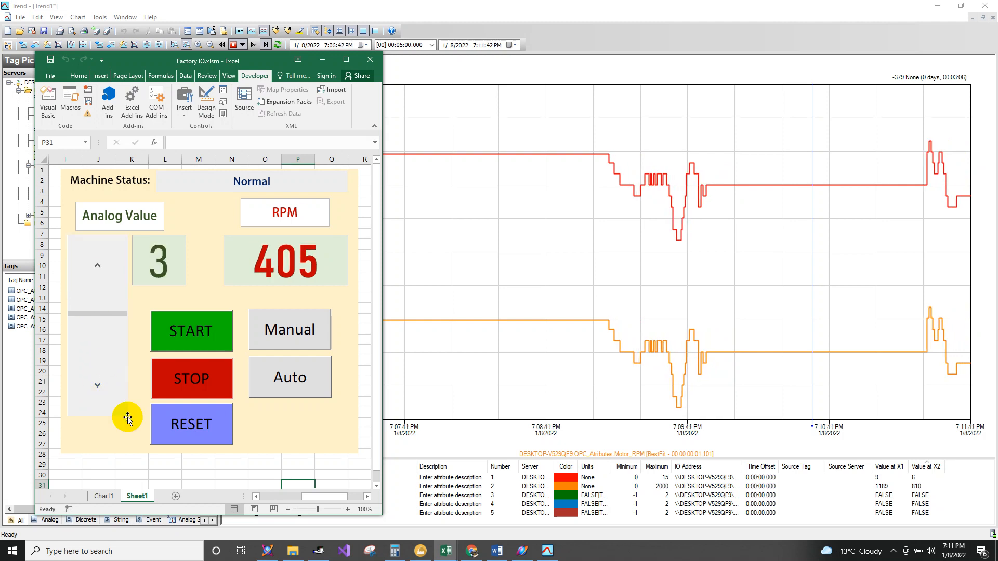
{"action": "left_click", "coordinate": [95, 397]}
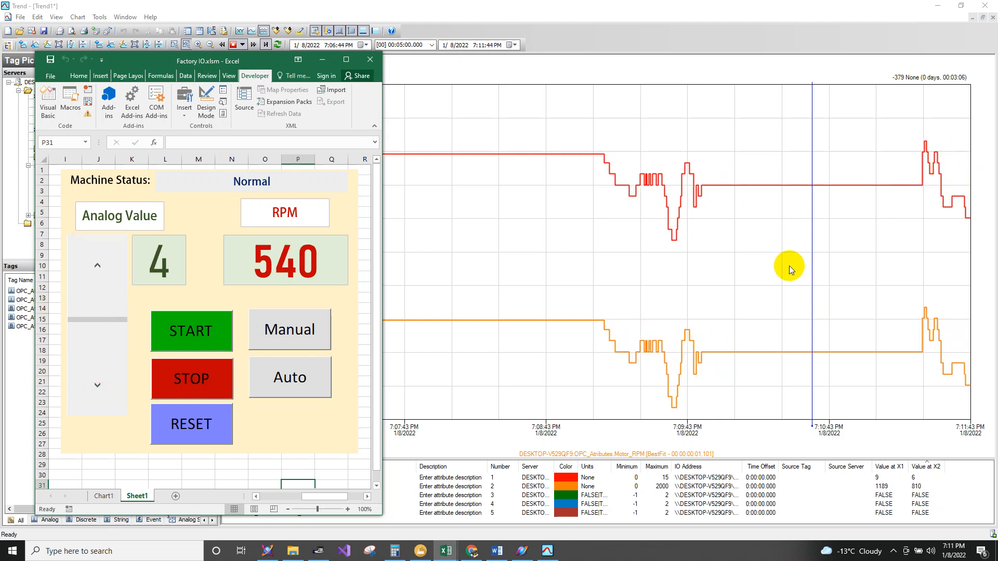
Step: Switch to Factory I/O, connect its OPC Client Data Access driver to the KEPware server, and return to Trend
{"action": "left_click", "coordinate": [684, 241]}
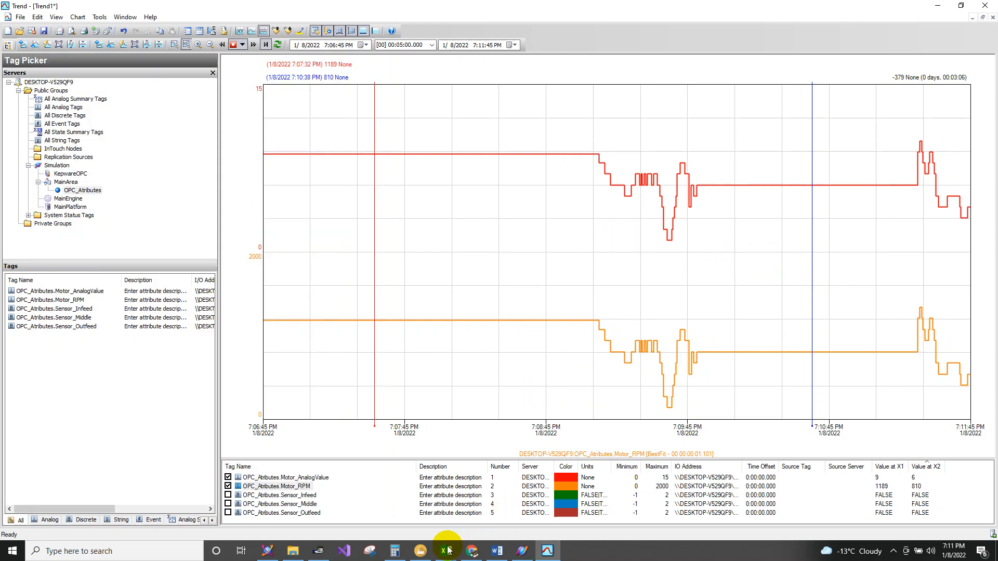
{"action": "left_click", "coordinate": [420, 550]}
{"action": "left_click", "coordinate": [645, 306]}
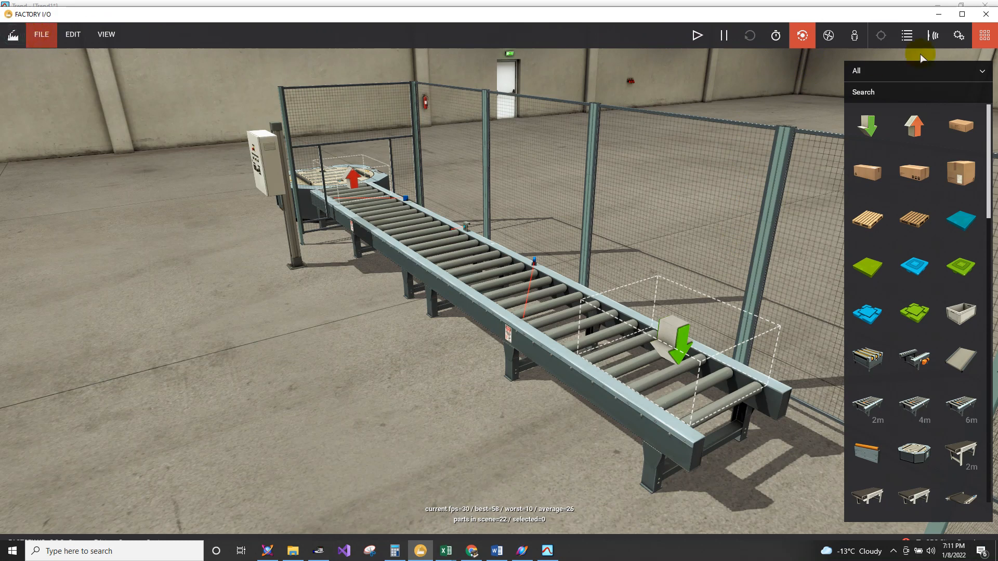
{"action": "left_click", "coordinate": [38, 34]}
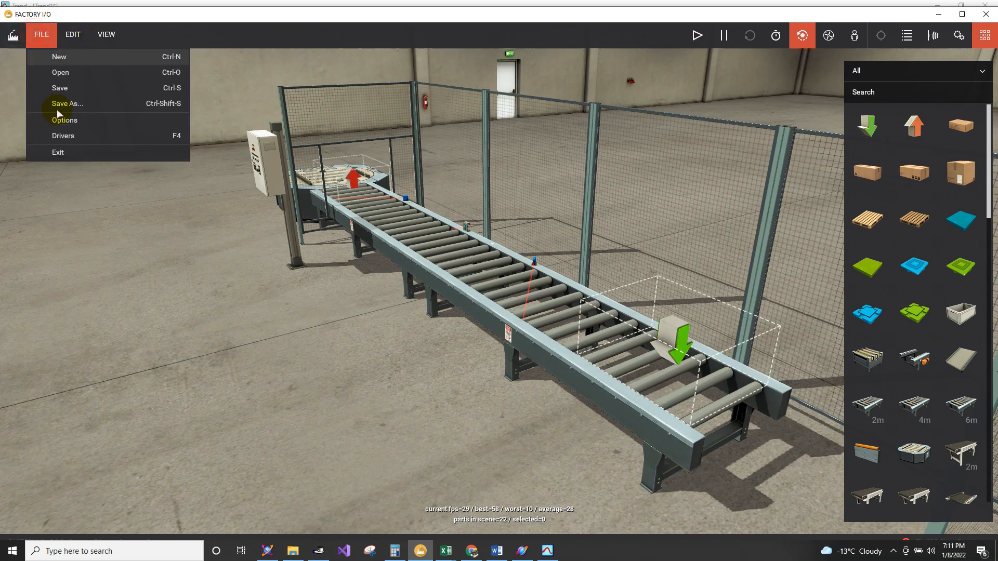
{"action": "left_click", "coordinate": [61, 136]}
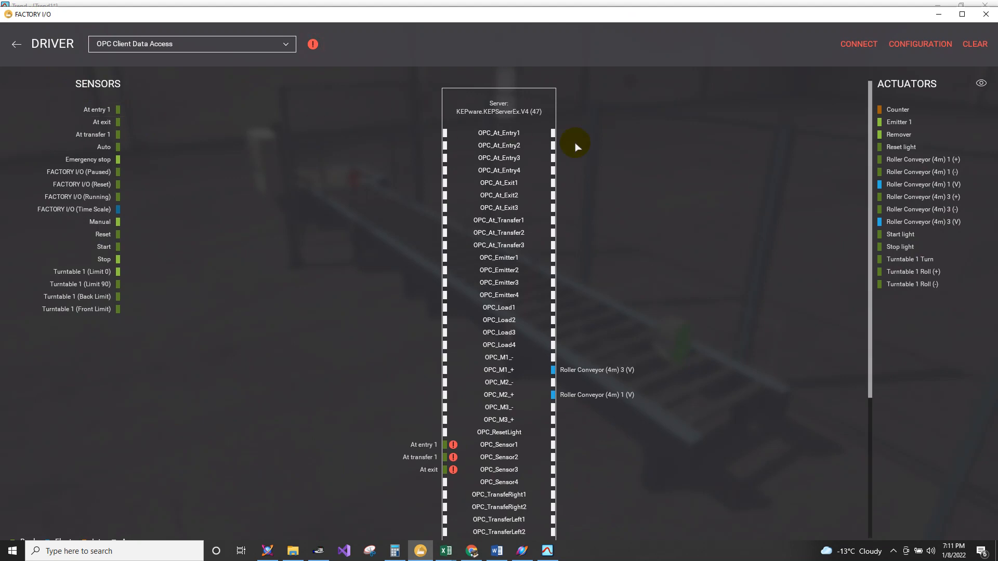
{"action": "left_click", "coordinate": [858, 44]}
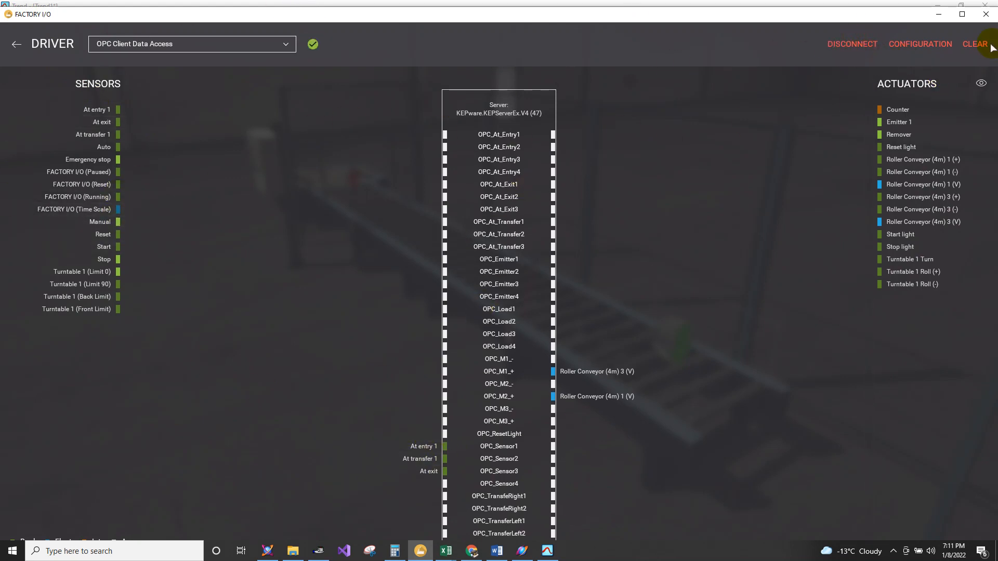
{"action": "left_click", "coordinate": [939, 15]}
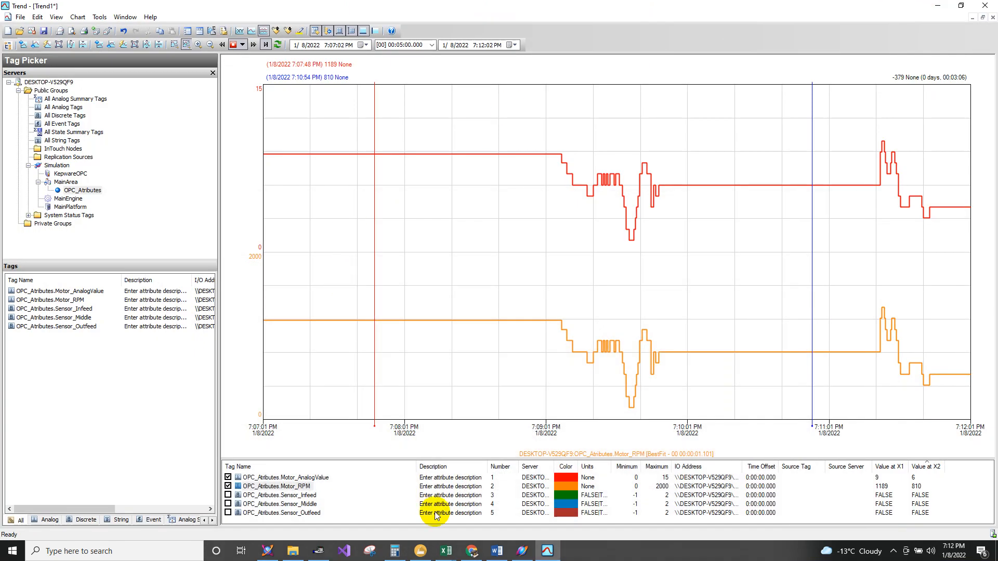
Step: Switch to Factory I/O, return from the driver setup to the scene, and run the simulation with the trend chart visible beside it
{"action": "left_click", "coordinate": [420, 550]}
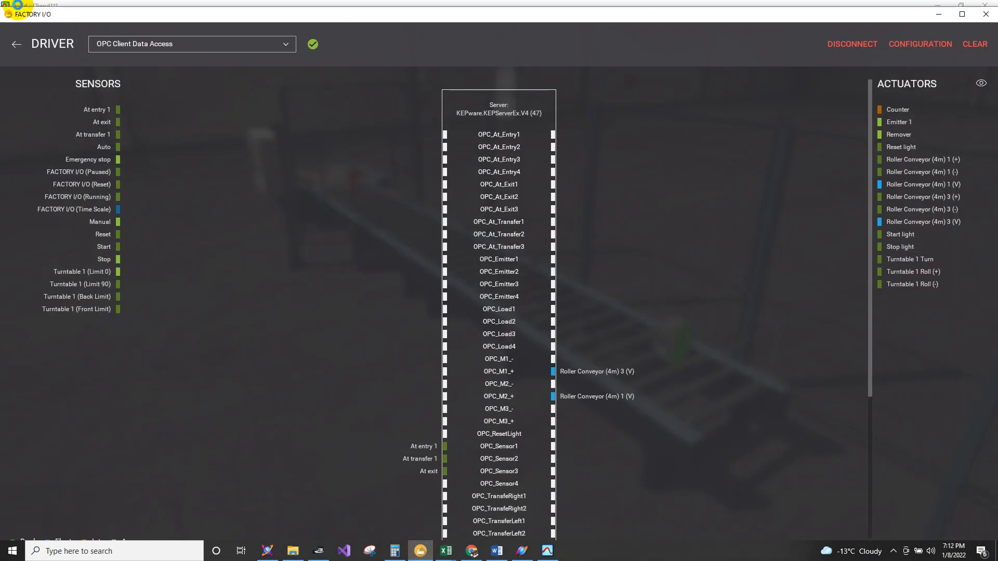
{"action": "left_click", "coordinate": [14, 44]}
{"action": "left_click", "coordinate": [698, 34]}
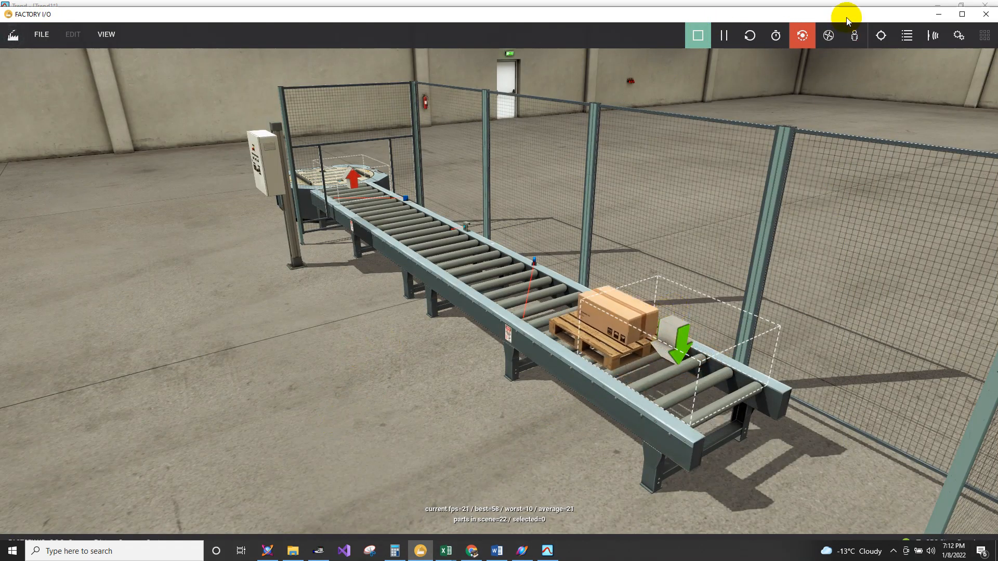
{"action": "left_click_drag", "start_coordinate": [847, 21], "coordinate": [646, 49]}
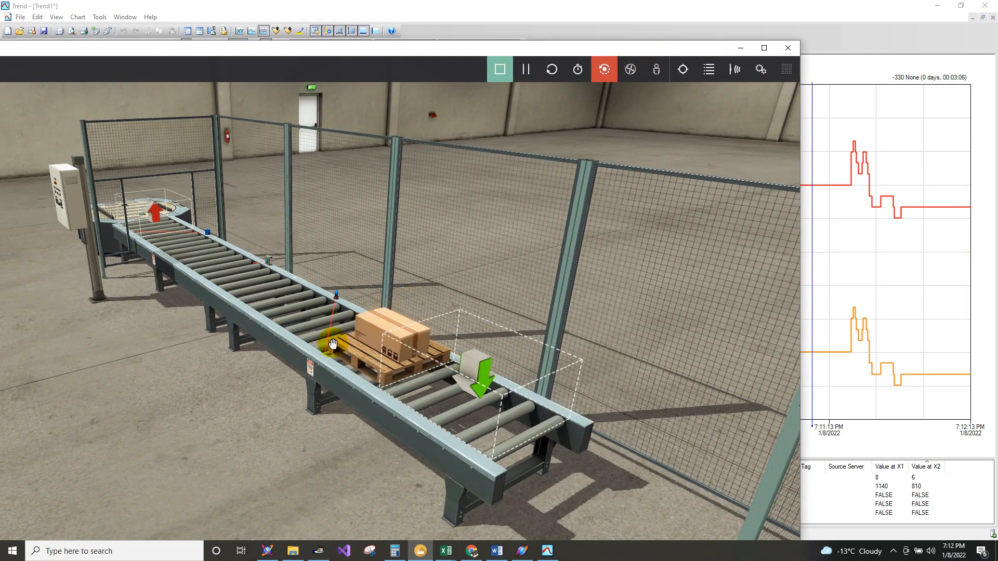
{"action": "left_click_drag", "start_coordinate": [332, 344], "coordinate": [270, 278]}
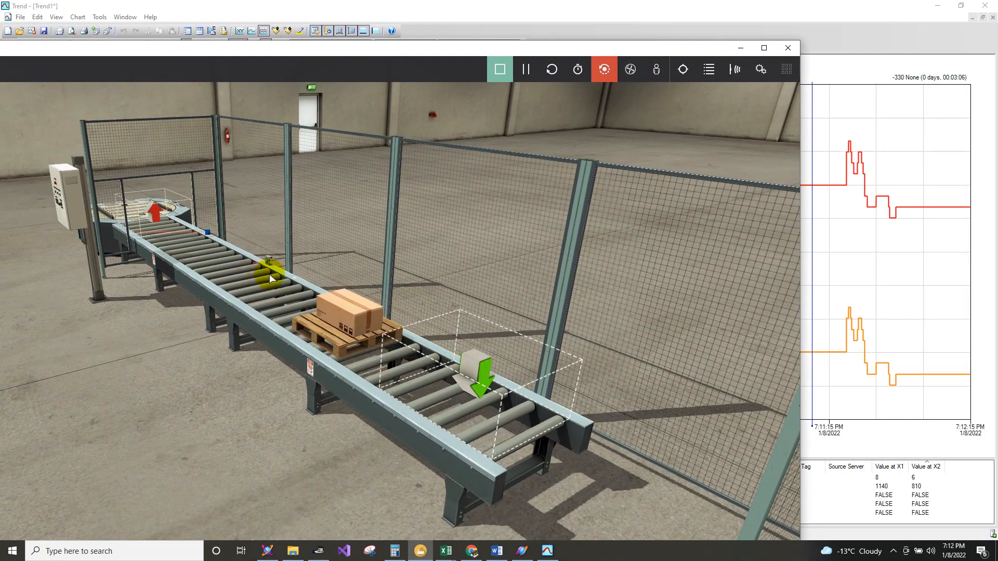
Step: Switch to Trend and show the Sensor_Infeed, Sensor_Middle and Sensor_Outfeed curves on the chart
{"action": "left_click", "coordinate": [916, 282]}
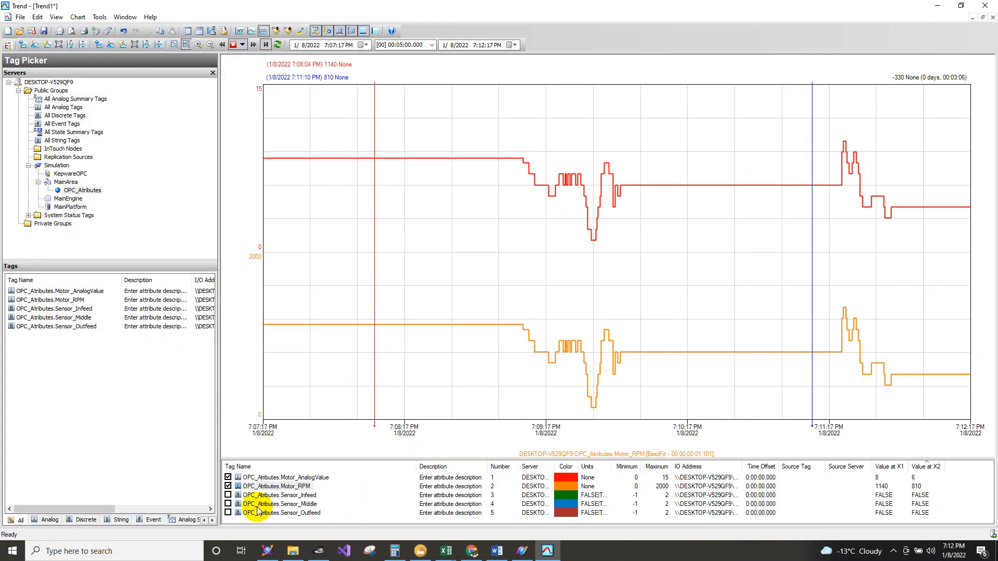
{"action": "left_click", "coordinate": [228, 504]}
{"action": "left_click", "coordinate": [228, 504]}
{"action": "left_click", "coordinate": [228, 495]}
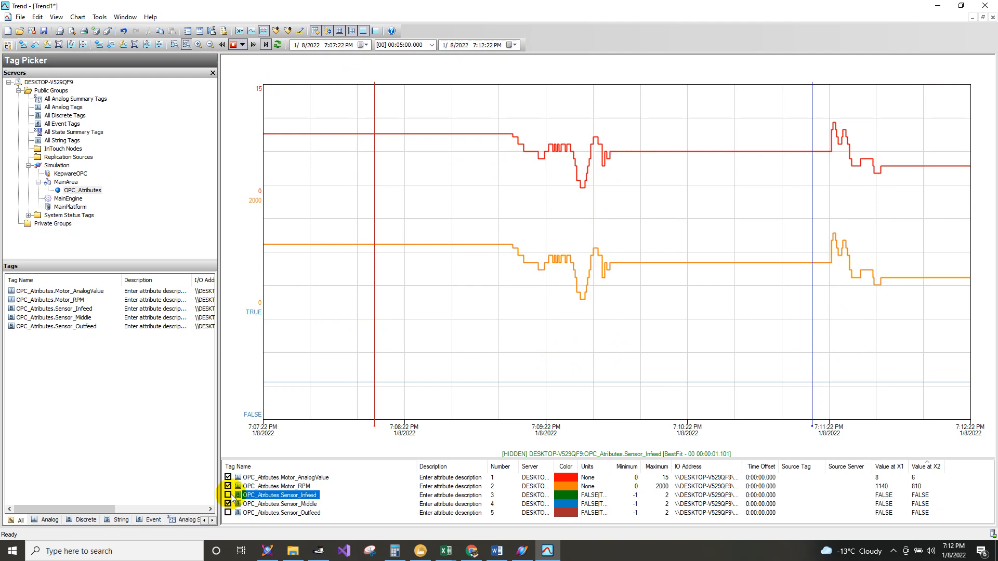
{"action": "left_click", "coordinate": [228, 495]}
{"action": "left_click", "coordinate": [229, 513]}
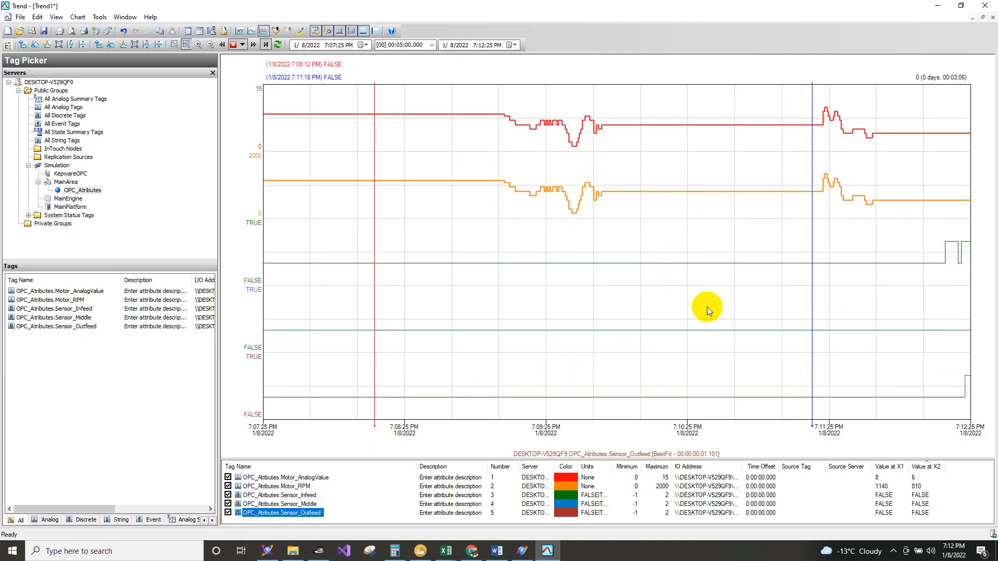
Step: Set the pen width of the Sensor_Infeed tag to 2 and accept the settings
{"action": "left_click", "coordinate": [281, 497]}
{"action": "double_click", "coordinate": [281, 496]}
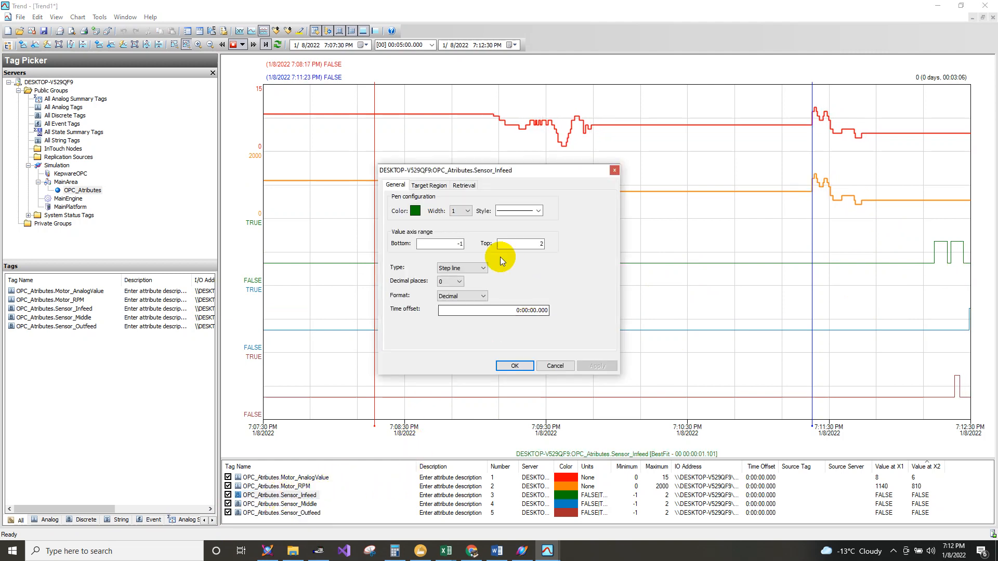
{"action": "left_click", "coordinate": [459, 210]}
{"action": "left_click", "coordinate": [452, 228]}
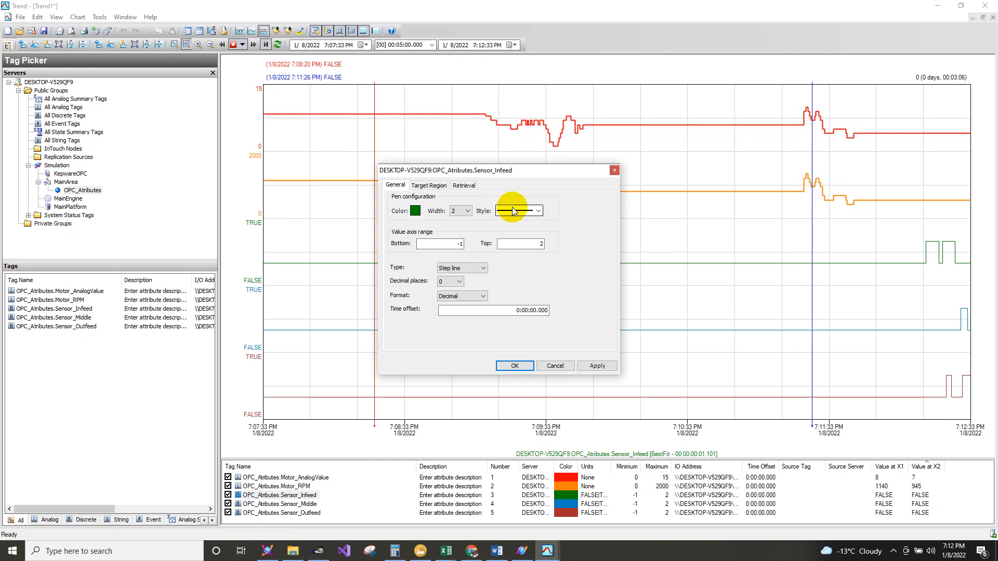
{"action": "left_click", "coordinate": [515, 366]}
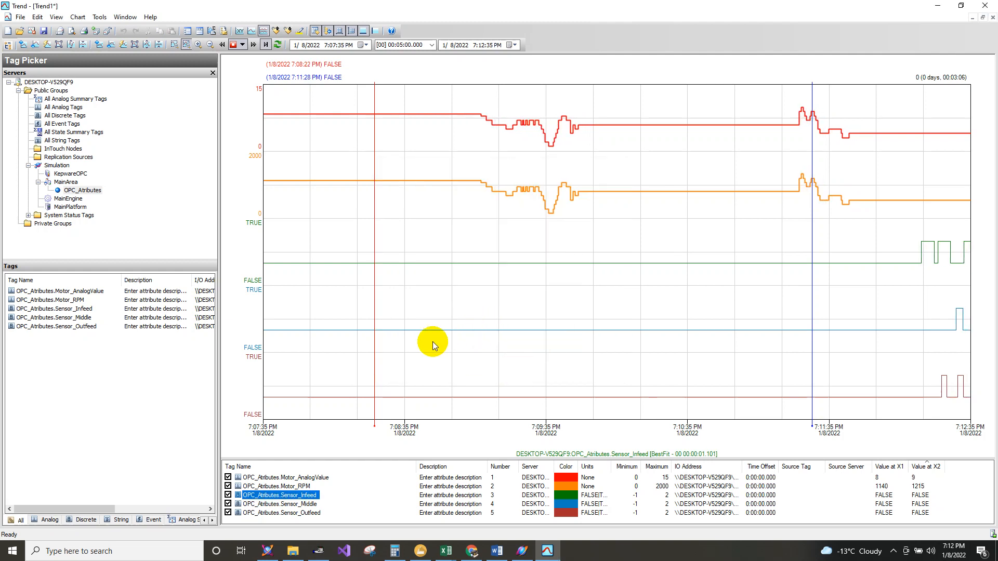
Step: Set the pen width of the Sensor_Middle tag to 3, correct it to 2, and accept the settings
{"action": "left_click", "coordinate": [288, 505]}
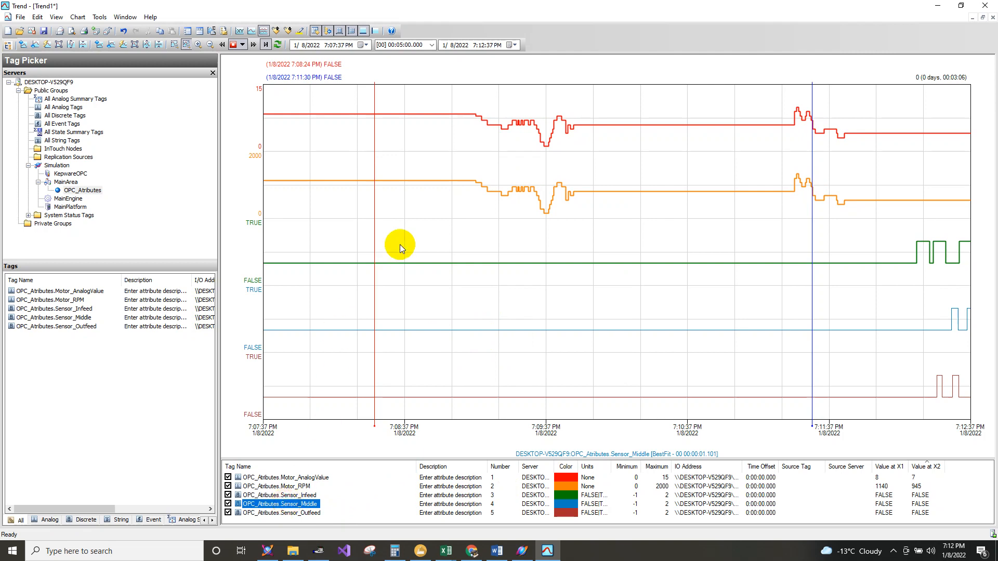
{"action": "double_click", "coordinate": [380, 282]}
{"action": "left_click", "coordinate": [460, 211]}
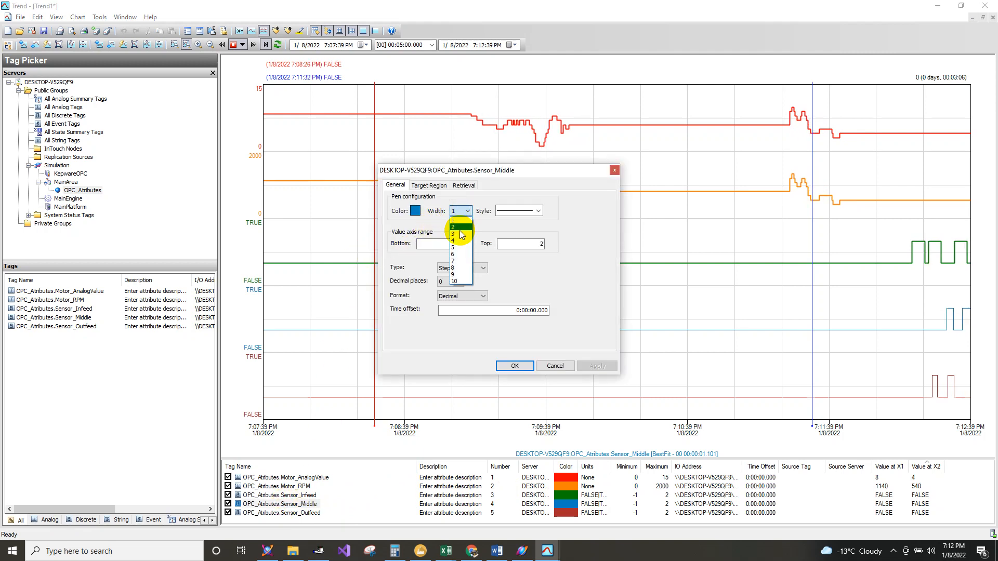
{"action": "left_click", "coordinate": [460, 234]}
{"action": "left_click", "coordinate": [458, 211]}
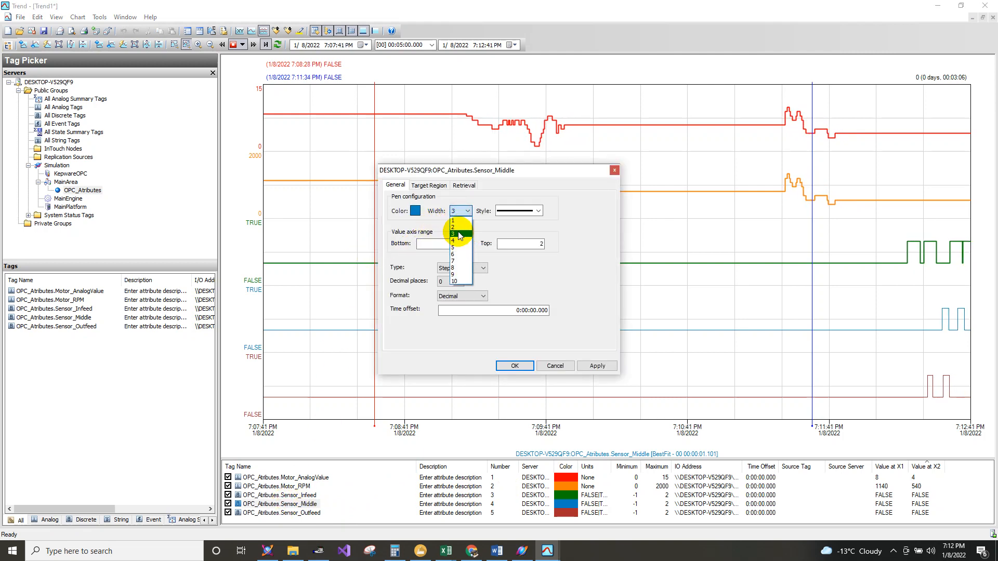
{"action": "left_click", "coordinate": [457, 227]}
{"action": "left_click", "coordinate": [515, 364]}
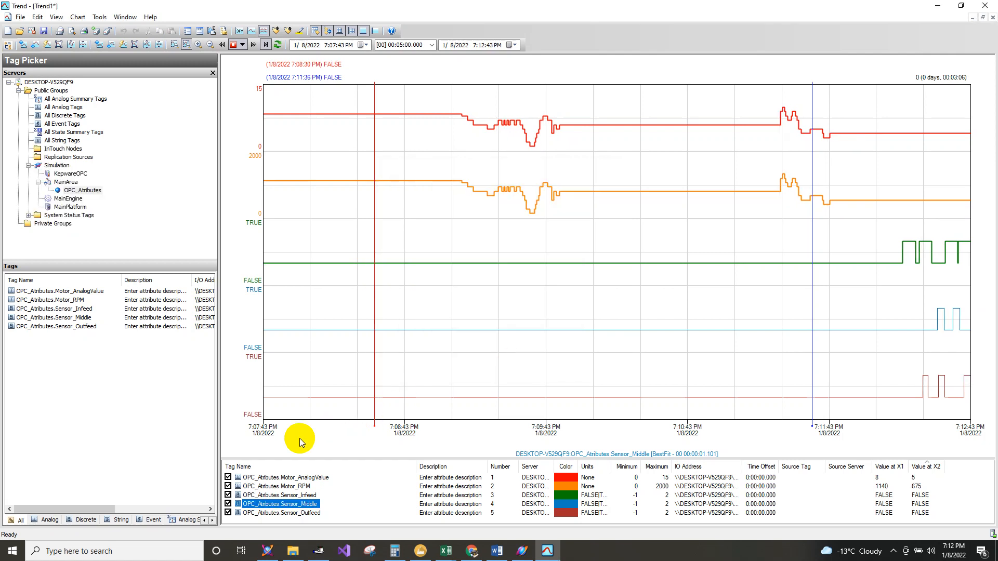
Step: Set the pen width of the Sensor_Outfeed tag to 2 and accept the settings
{"action": "double_click", "coordinate": [251, 513]}
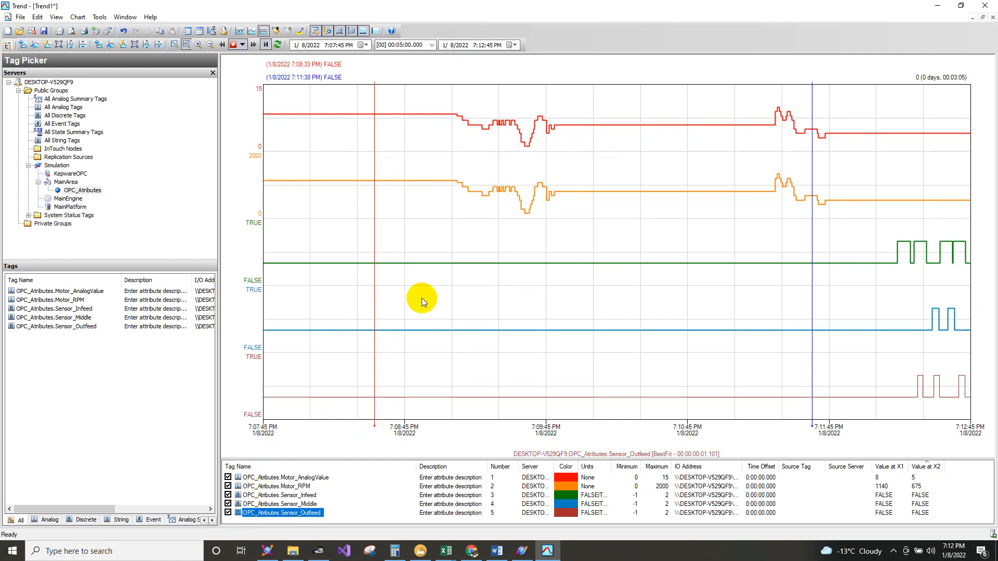
{"action": "left_click", "coordinate": [459, 211]}
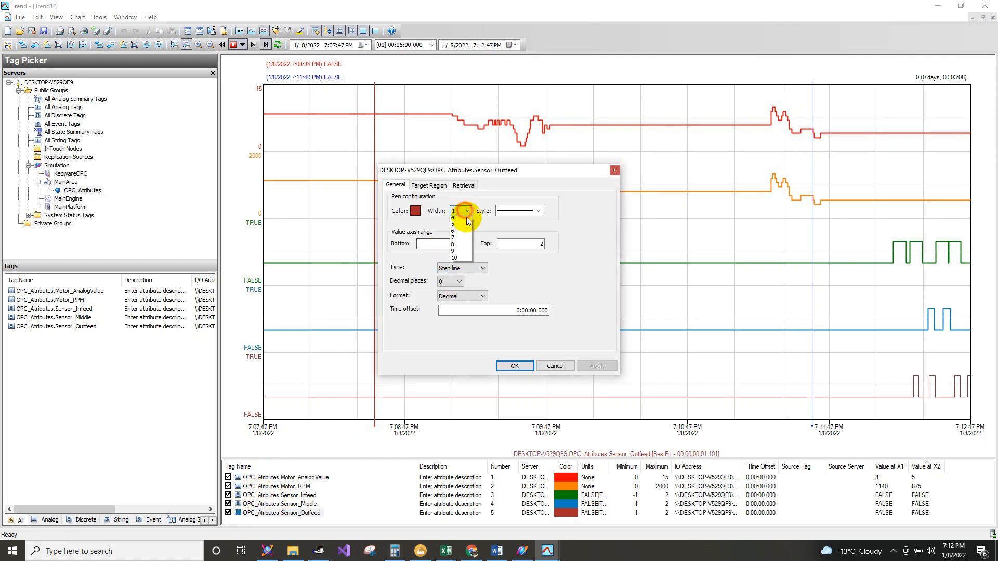
{"action": "left_click", "coordinate": [461, 228]}
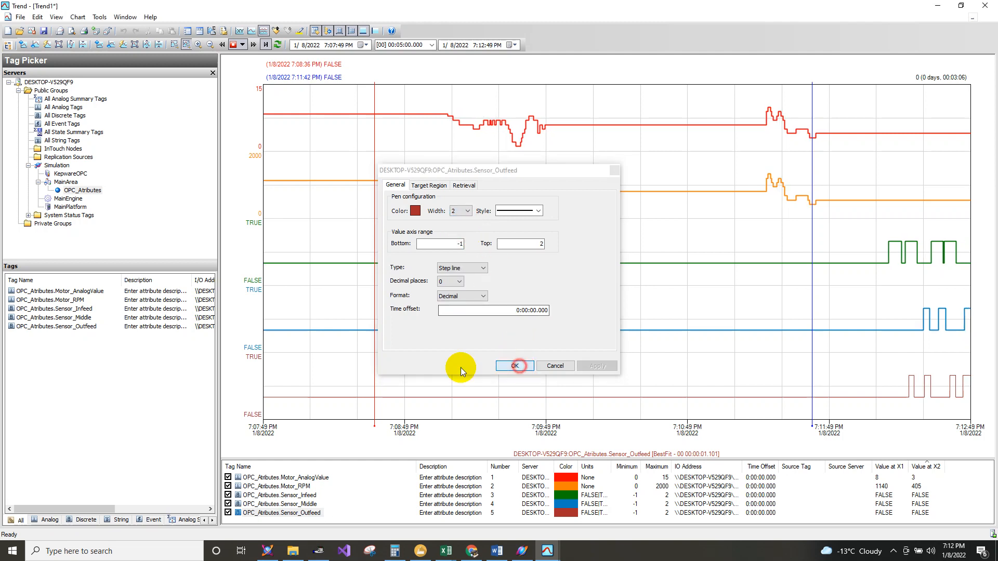
{"action": "left_click", "coordinate": [515, 365]}
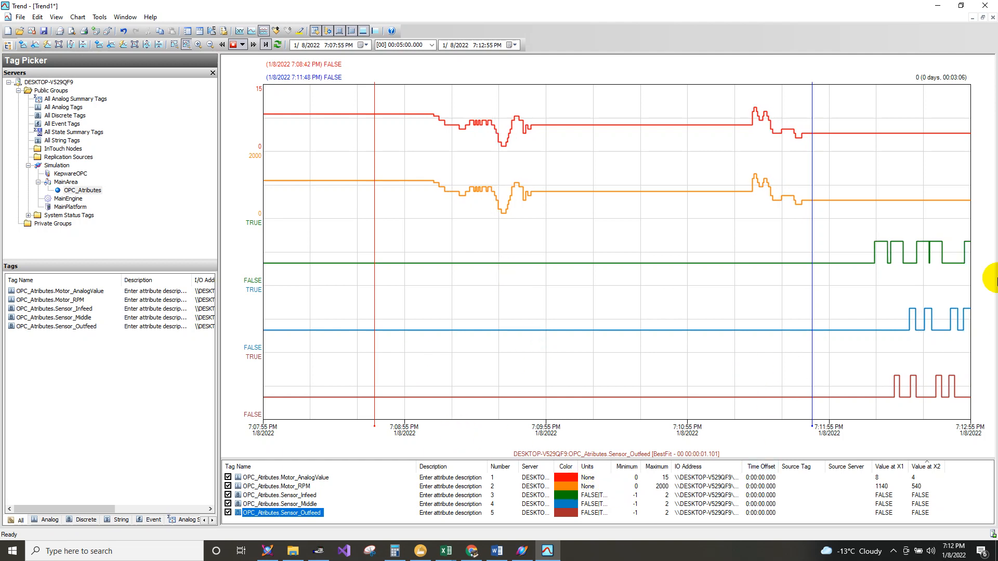
Step: Move the blue time cursor to the sensor pulses, and raise the Factory IO worksheet's Analog Value to 8 and on to 10
{"action": "left_click_drag", "start_coordinate": [812, 234], "coordinate": [865, 245]}
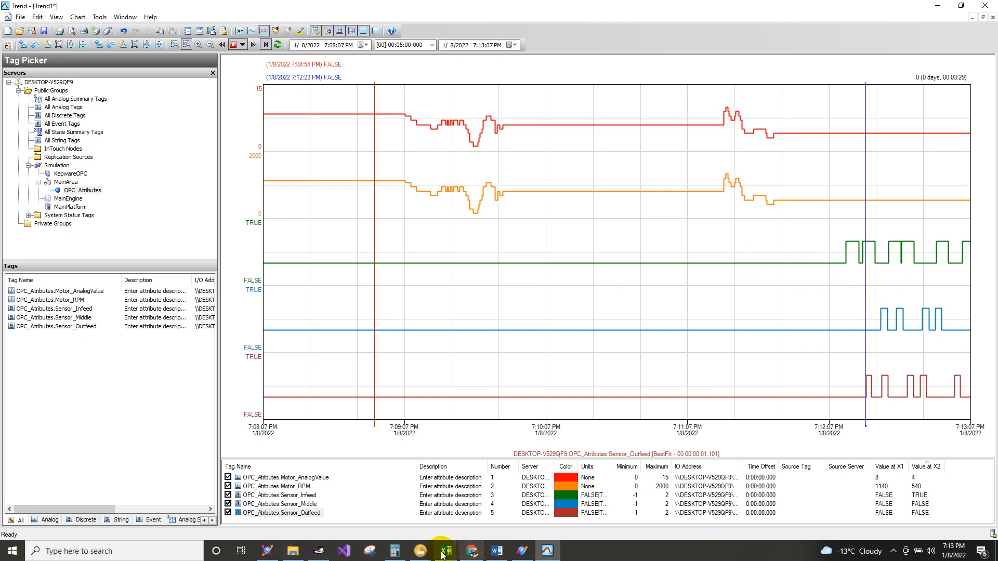
{"action": "mouse_move", "coordinate": [442, 554]}
{"action": "left_click", "coordinate": [392, 519]}
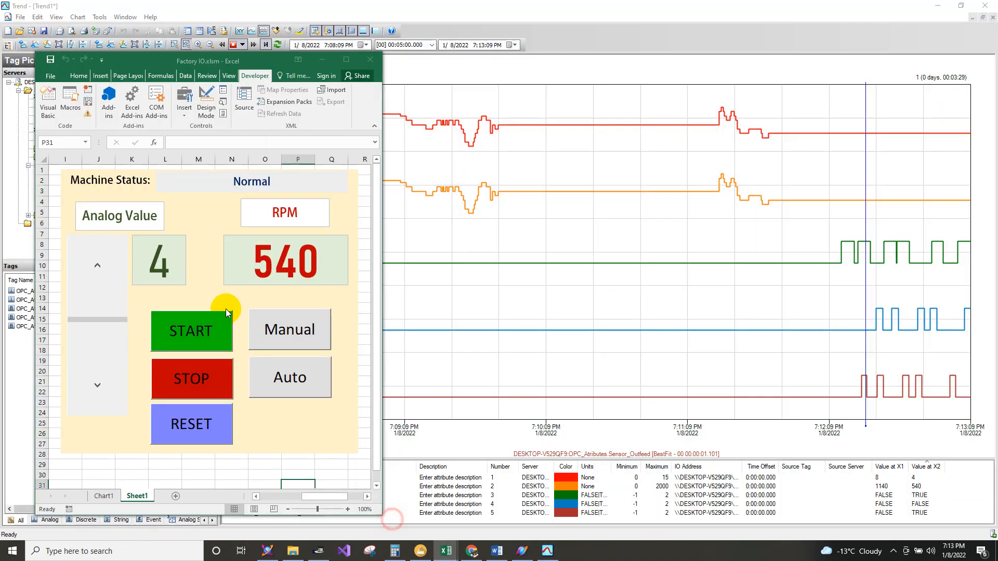
{"action": "left_click_drag", "start_coordinate": [99, 319], "coordinate": [95, 347]}
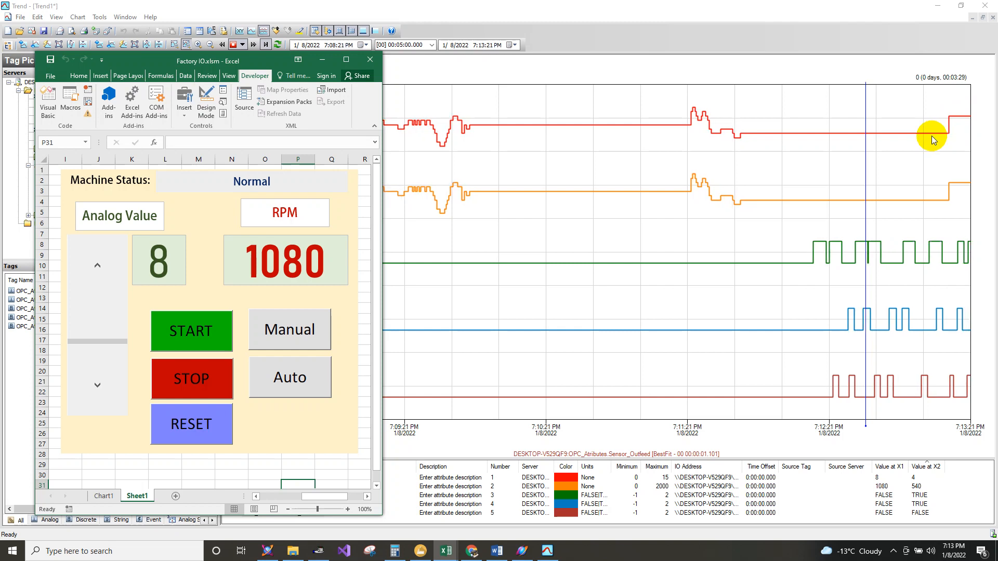
{"action": "left_click", "coordinate": [85, 350]}
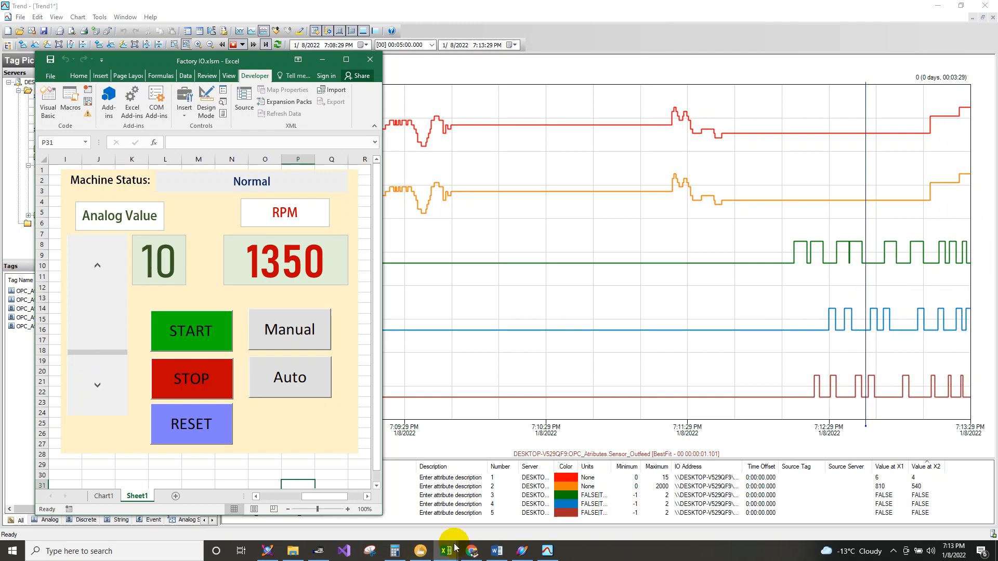
Step: Switch to Factory I/O, move its window lower while watching the conveyor, and return to Trend
{"action": "left_click", "coordinate": [420, 550]}
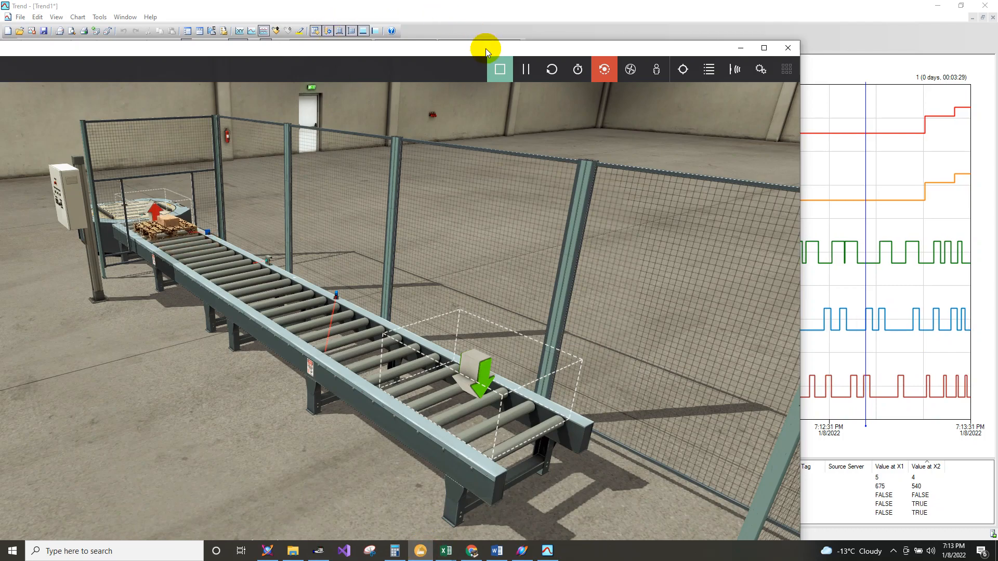
{"action": "left_click_drag", "start_coordinate": [485, 48], "coordinate": [730, 127]}
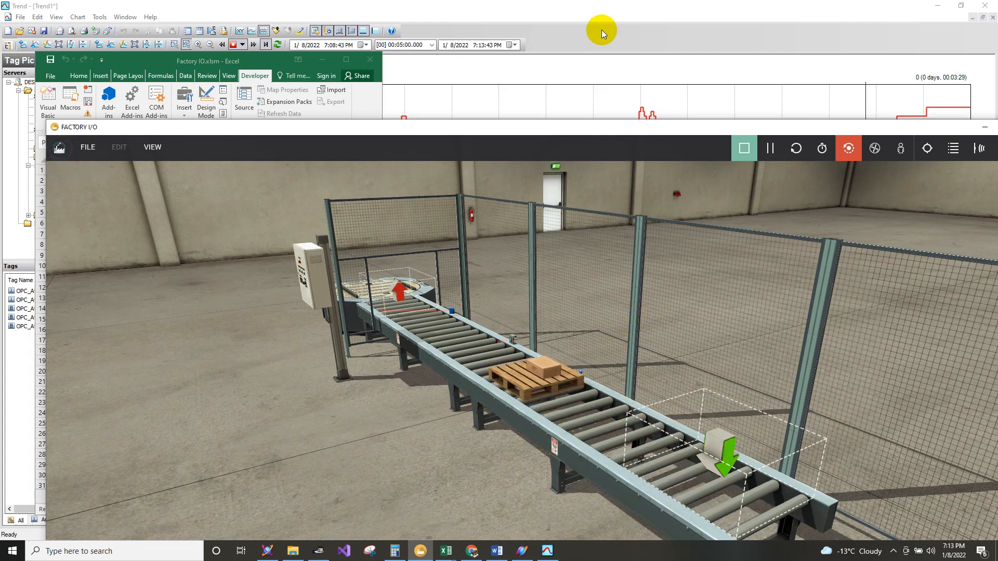
{"action": "left_click", "coordinate": [658, 64]}
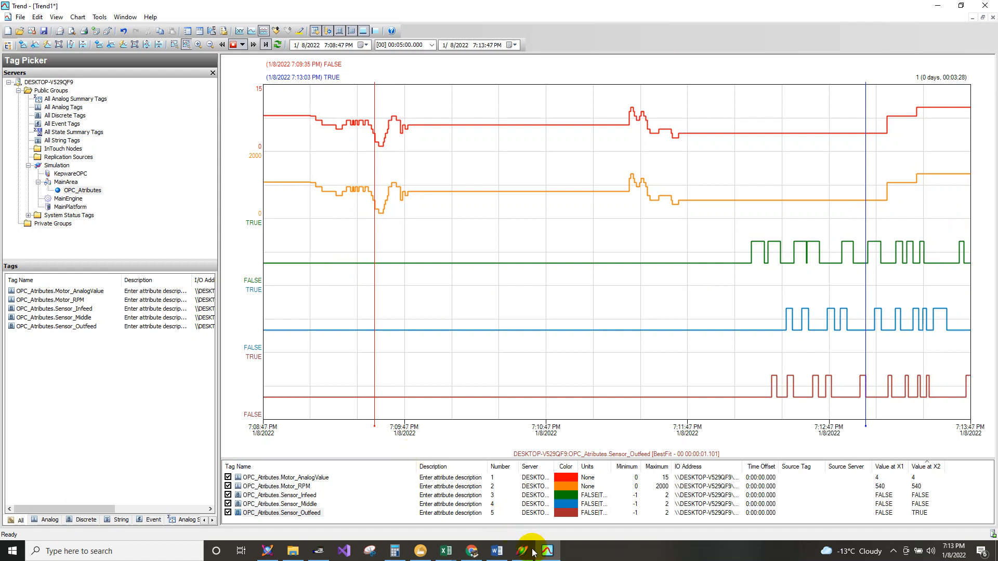
Step: Switch to the Factory IO worksheet and lower the Analog Value to 3
{"action": "mouse_move", "coordinate": [453, 556]}
{"action": "left_click", "coordinate": [394, 513]}
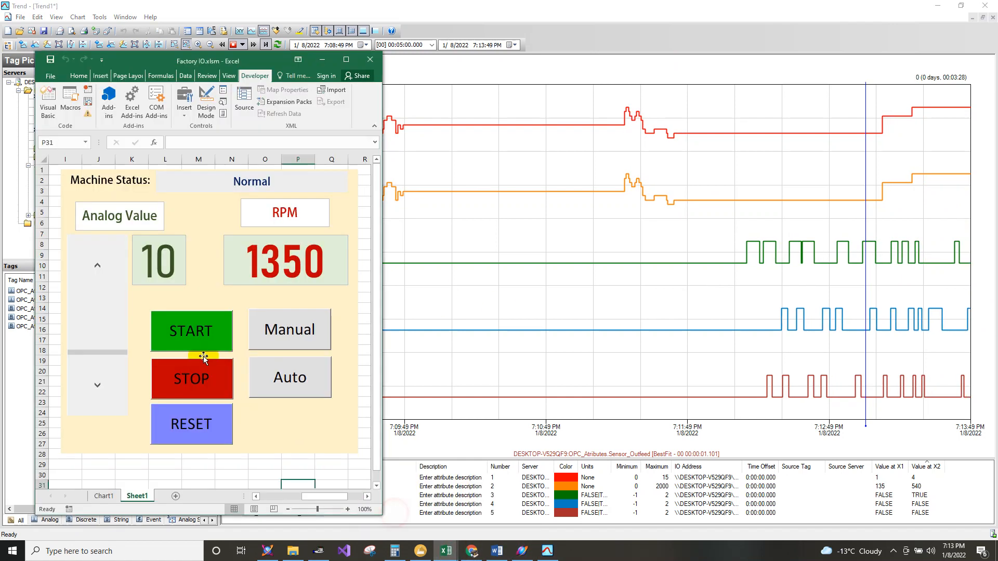
{"action": "left_click_drag", "start_coordinate": [101, 357], "coordinate": [97, 313]}
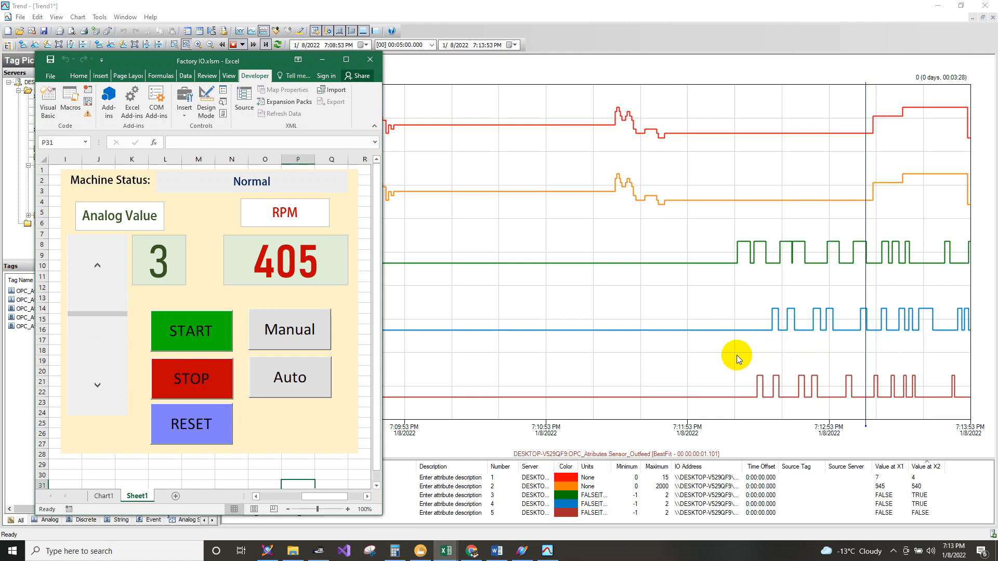
Step: Switch to Factory I/O, hold and shift the loads by hand on the moving conveyor, and minimize the window
{"action": "mouse_move", "coordinate": [446, 555]}
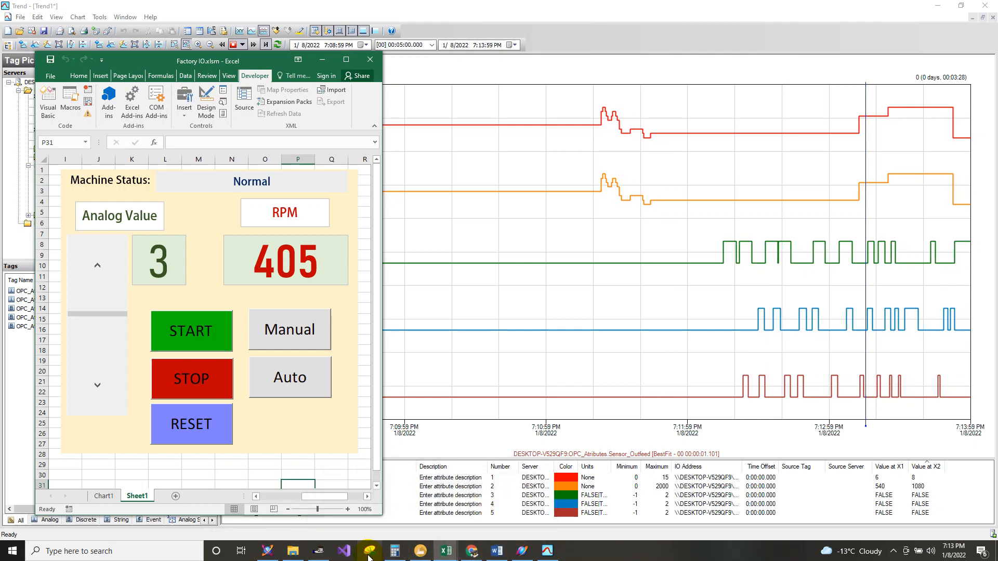
{"action": "left_click", "coordinate": [411, 552]}
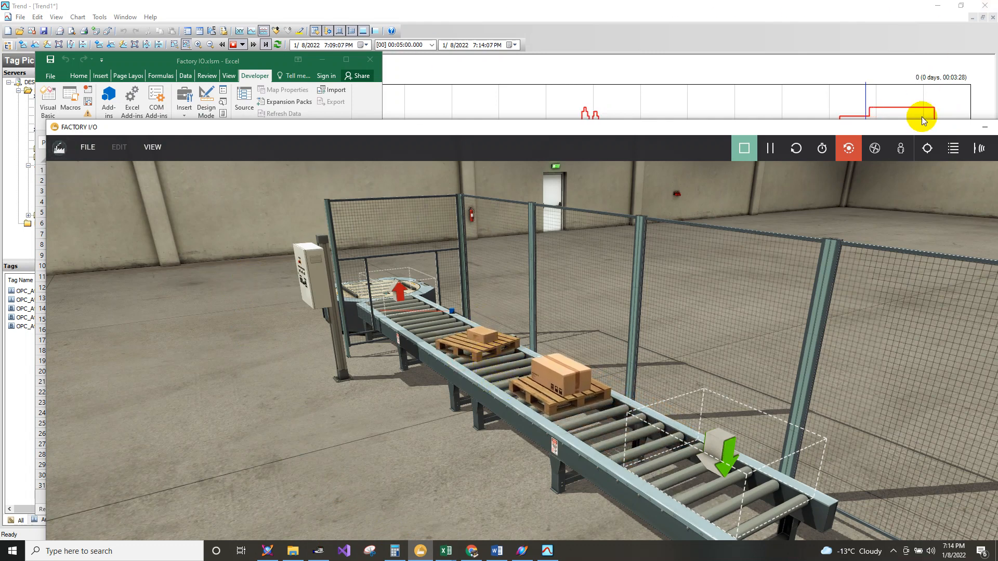
{"action": "left_click_drag", "start_coordinate": [913, 126], "coordinate": [875, 121]}
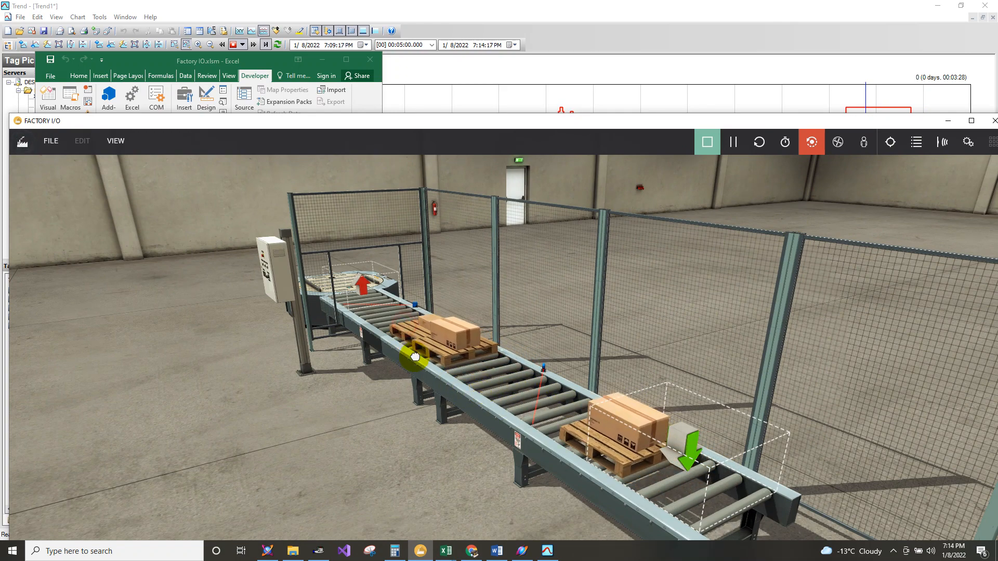
{"action": "left_click", "coordinate": [418, 336]}
{"action": "left_click_drag", "start_coordinate": [417, 335], "coordinate": [435, 347]}
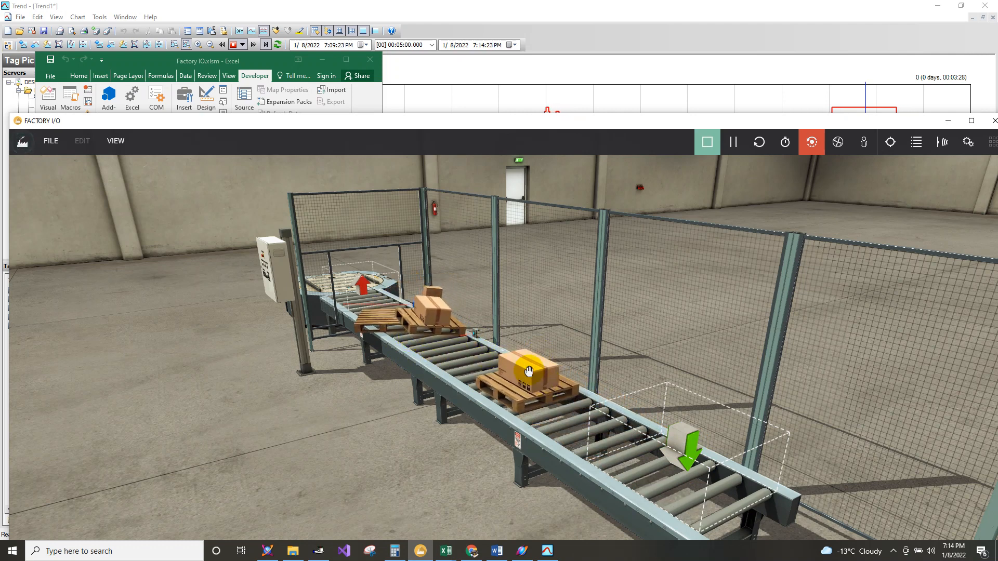
{"action": "mouse_move", "coordinate": [478, 355]}
{"action": "left_mouse_down"}
{"action": "mouse_move", "coordinate": [468, 334]}
{"action": "mouse_move", "coordinate": [412, 346]}
{"action": "mouse_move", "coordinate": [500, 342]}
{"action": "left_mouse_up"}
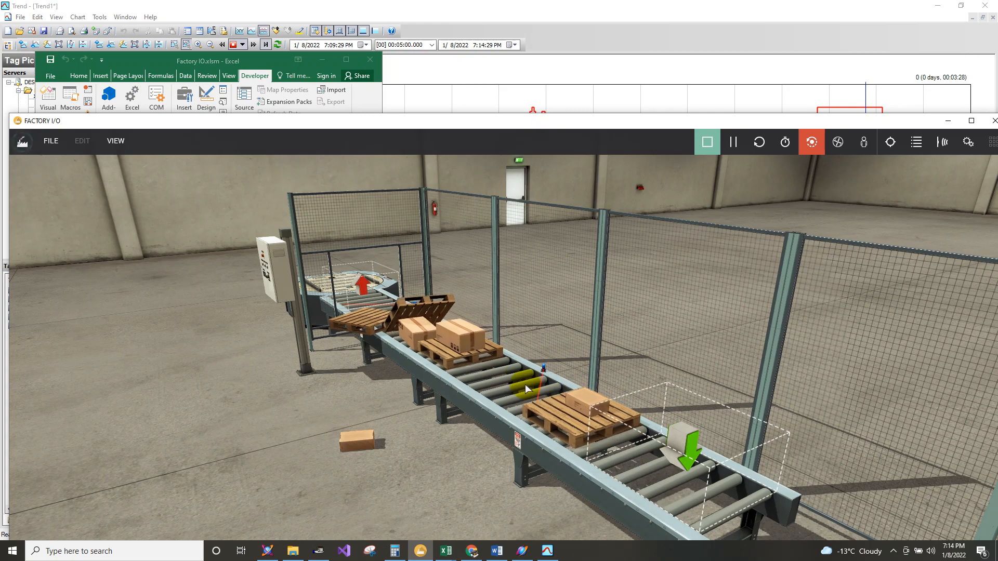
{"action": "left_click", "coordinate": [947, 120]}
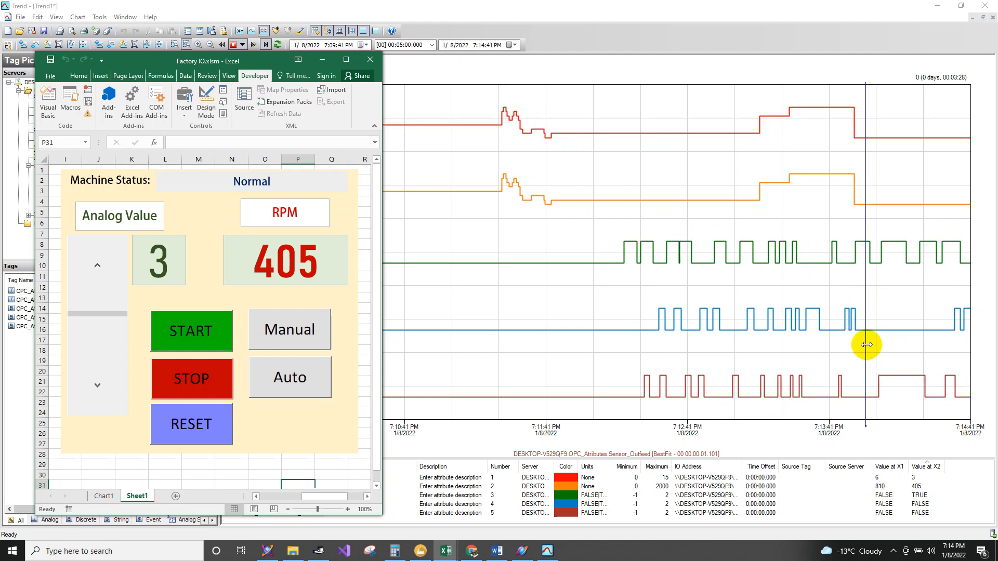
Step: Move the blue time cursor onto the long Sensor_Outfeed pulse and stop the chart's live updating
{"action": "left_click_drag", "start_coordinate": [865, 345], "coordinate": [862, 369]}
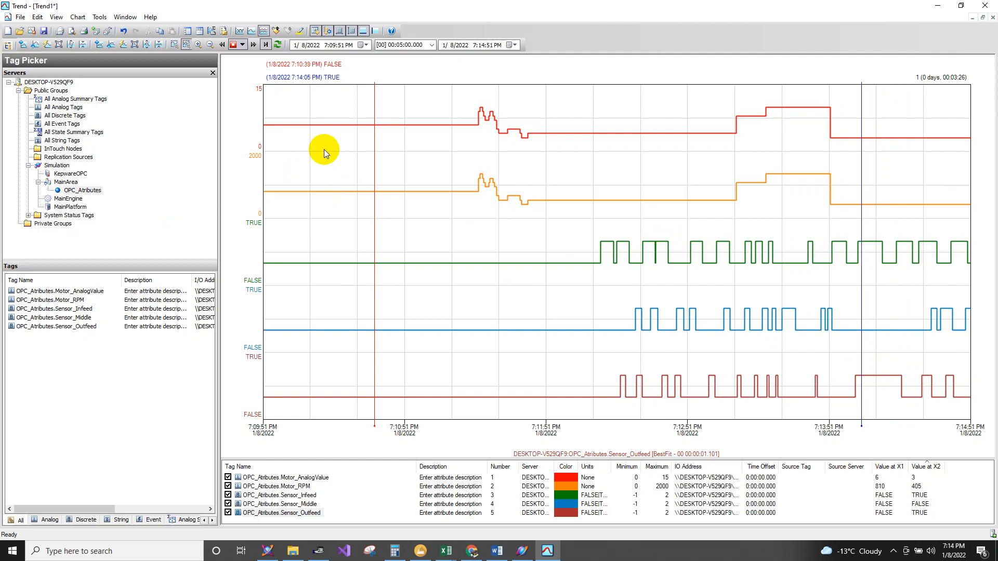
{"action": "left_click", "coordinate": [232, 46]}
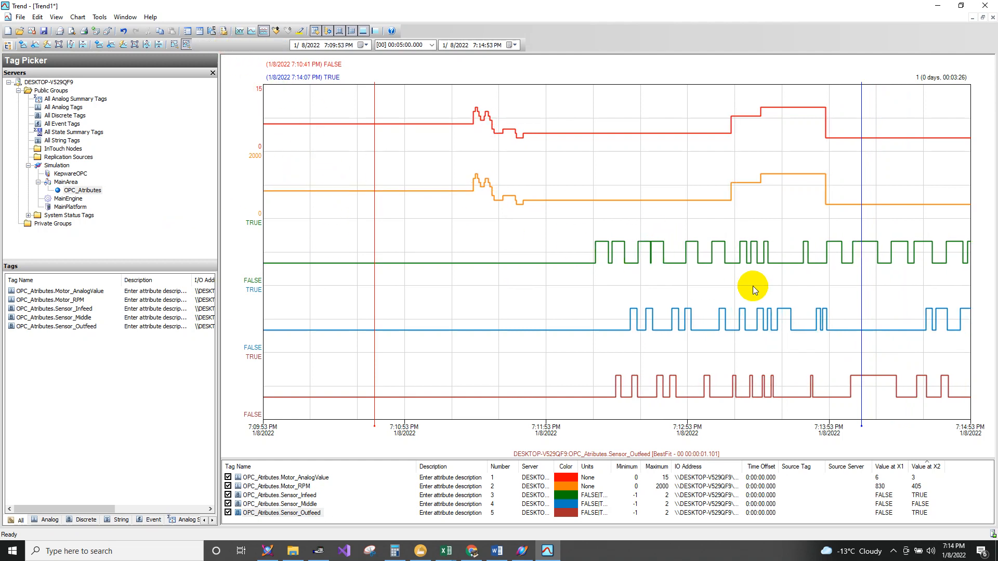
Step: Place the blue cursor at the end and the red cursor at the start of the long Sensor_Outfeed pulse to measure its duration
{"action": "left_click_drag", "start_coordinate": [861, 344], "coordinate": [897, 342]}
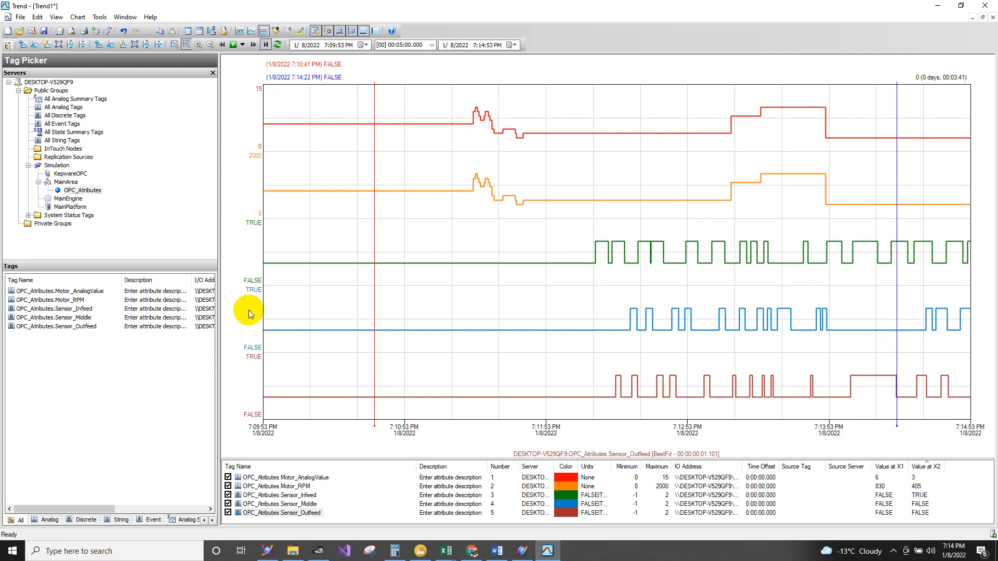
{"action": "left_click_drag", "start_coordinate": [381, 284], "coordinate": [849, 352]}
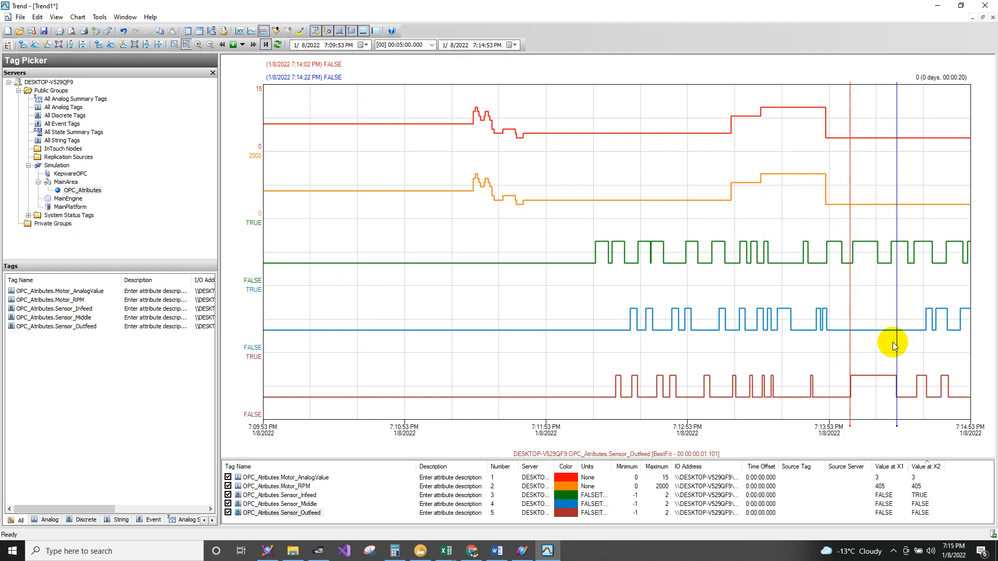
{"action": "left_click_drag", "start_coordinate": [898, 345], "coordinate": [895, 354]}
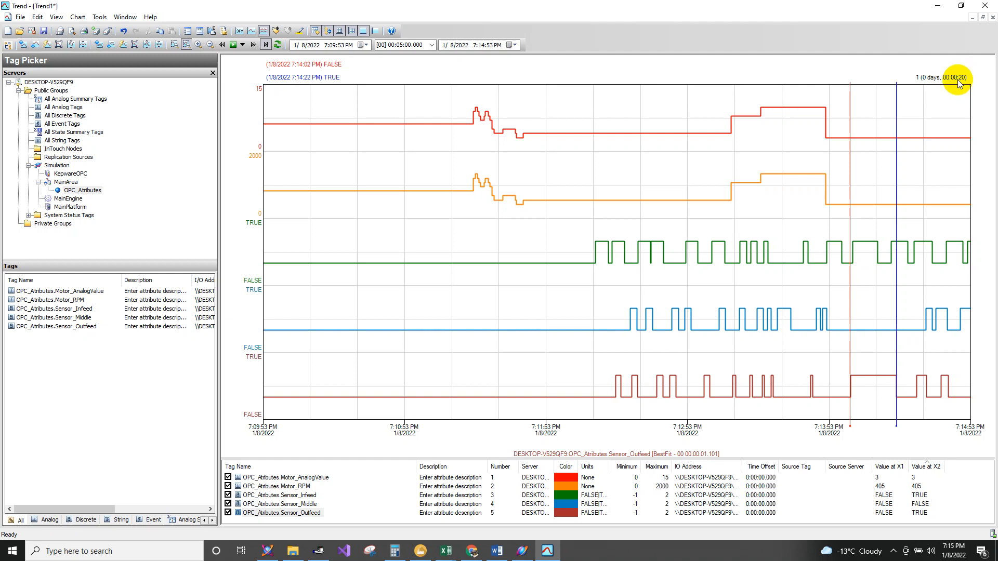
{"action": "left_click_drag", "start_coordinate": [850, 308], "coordinate": [850, 309]}
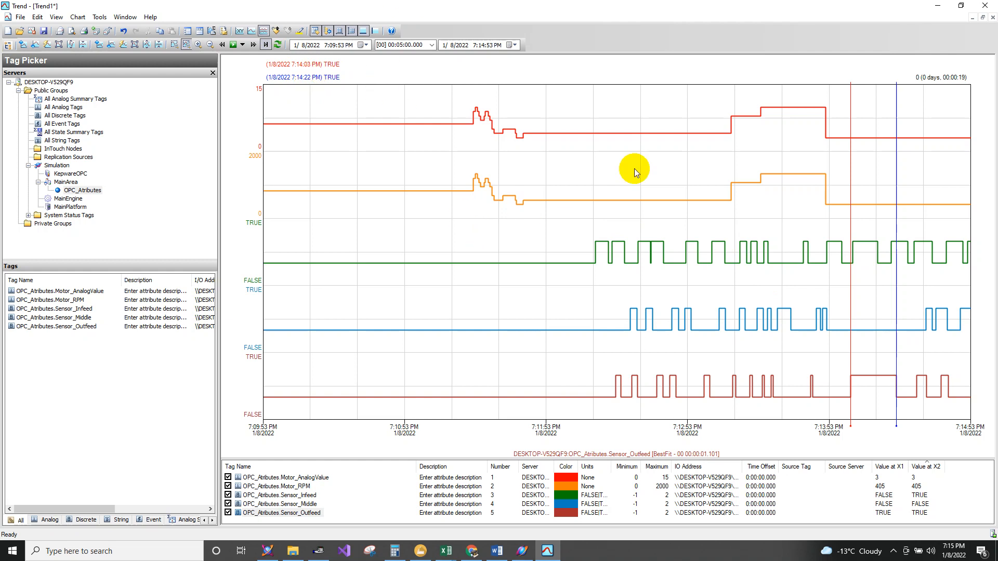
Step: Select the Motor_AnalogValue tag and bracket its last high plateau with the red cursor at its start and the blue cursor at its end
{"action": "left_click_drag", "start_coordinate": [851, 143], "coordinate": [794, 153]}
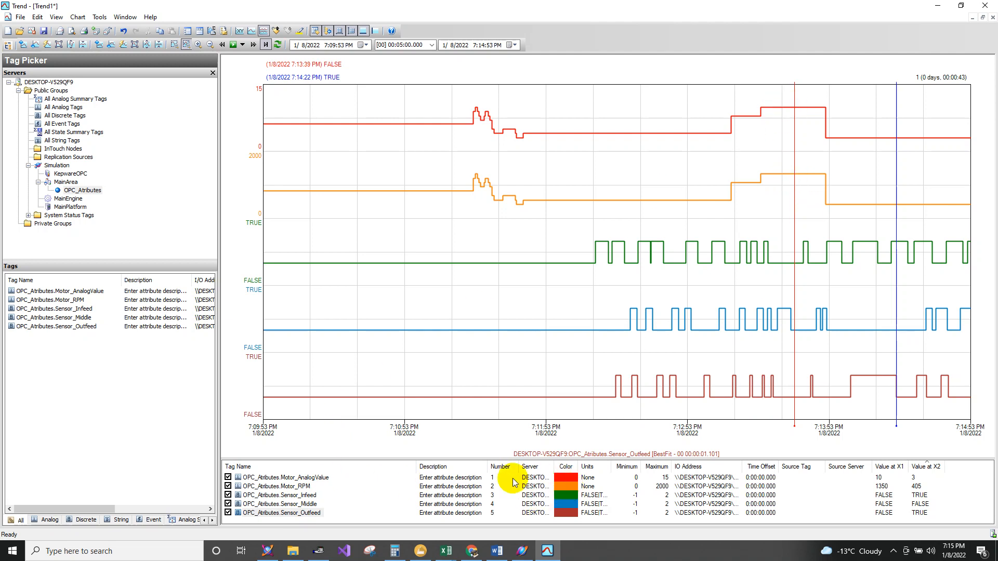
{"action": "left_click", "coordinate": [289, 478]}
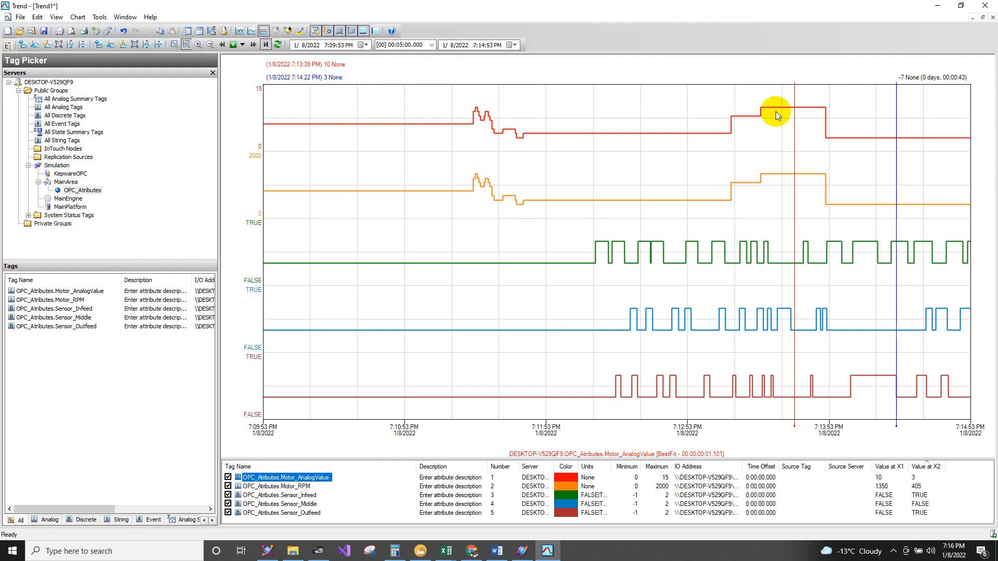
{"action": "left_click_drag", "start_coordinate": [793, 131], "coordinate": [762, 132]}
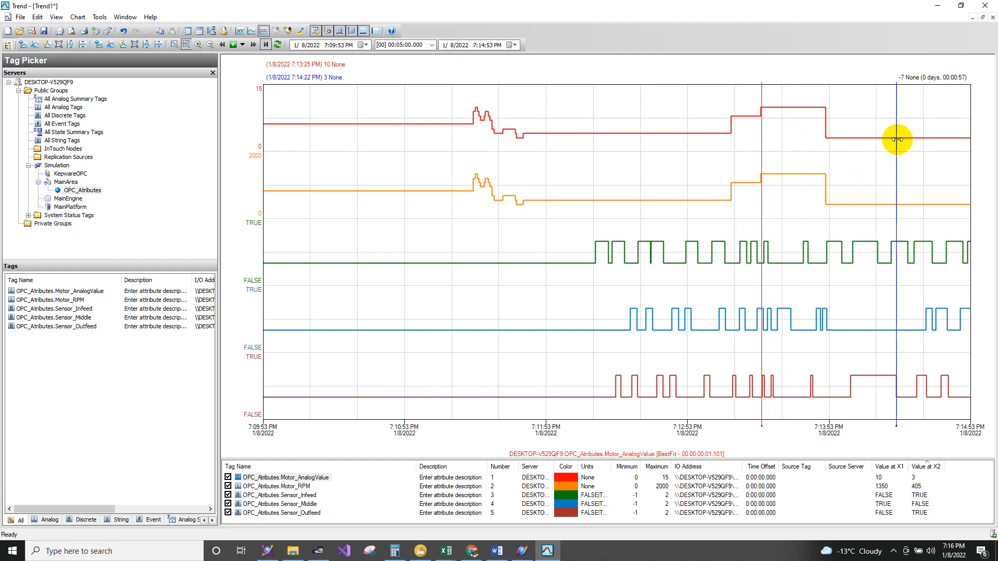
{"action": "left_click_drag", "start_coordinate": [897, 138], "coordinate": [825, 133]}
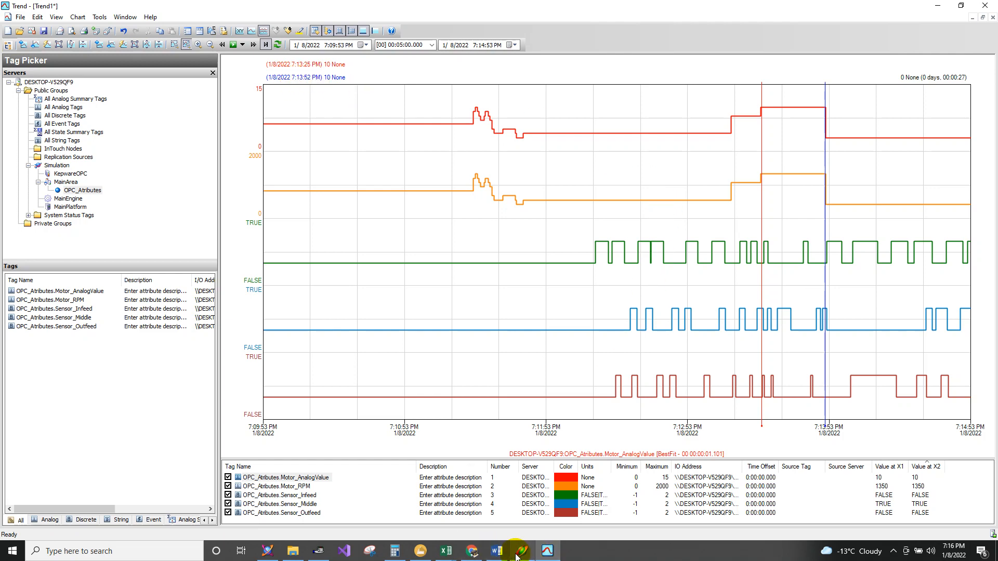
Step: Switch to the Word outline, highlight items 6 and 7 about Historian Client in yellow, and minimize the document
{"action": "left_click", "coordinate": [497, 552]}
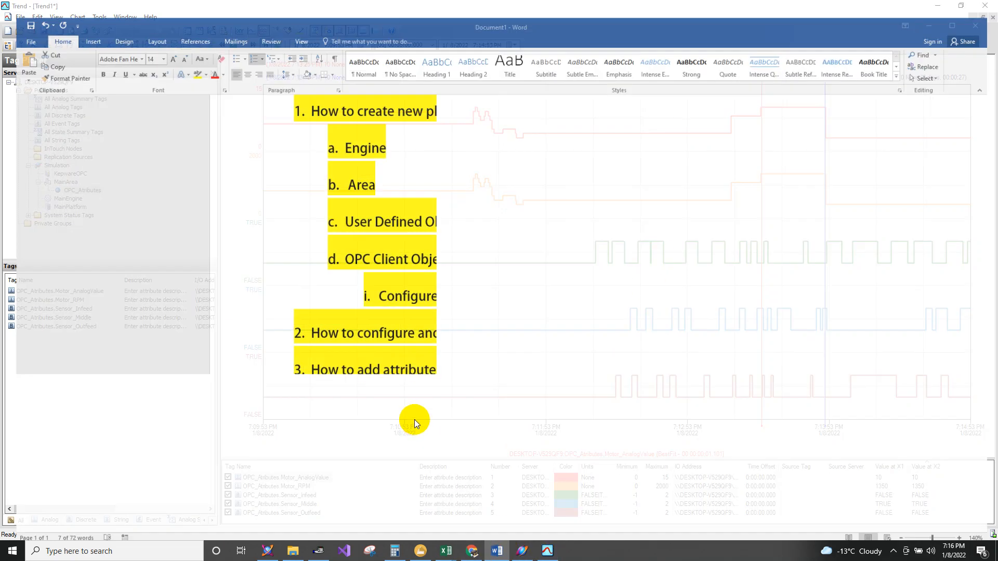
{"action": "scroll", "coordinate": [443, 455], "scroll_direction": "down", "scroll_amount": 2}
{"action": "scroll", "coordinate": [443, 455], "scroll_direction": "down", "scroll_amount": 1}
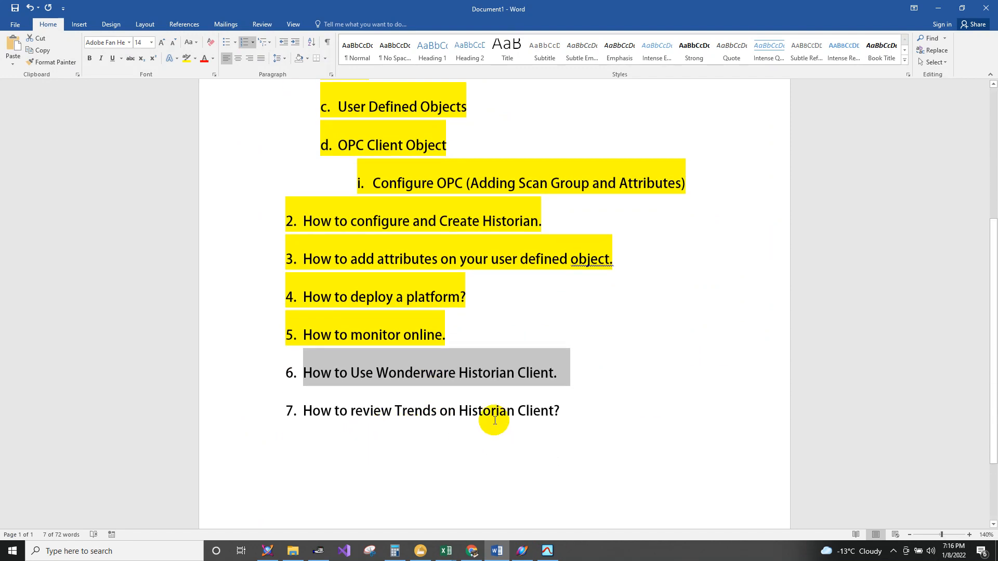
{"action": "left_click", "coordinate": [185, 59]}
{"action": "left_click", "coordinate": [570, 405]}
{"action": "left_click_drag", "start_coordinate": [571, 406], "coordinate": [286, 410]}
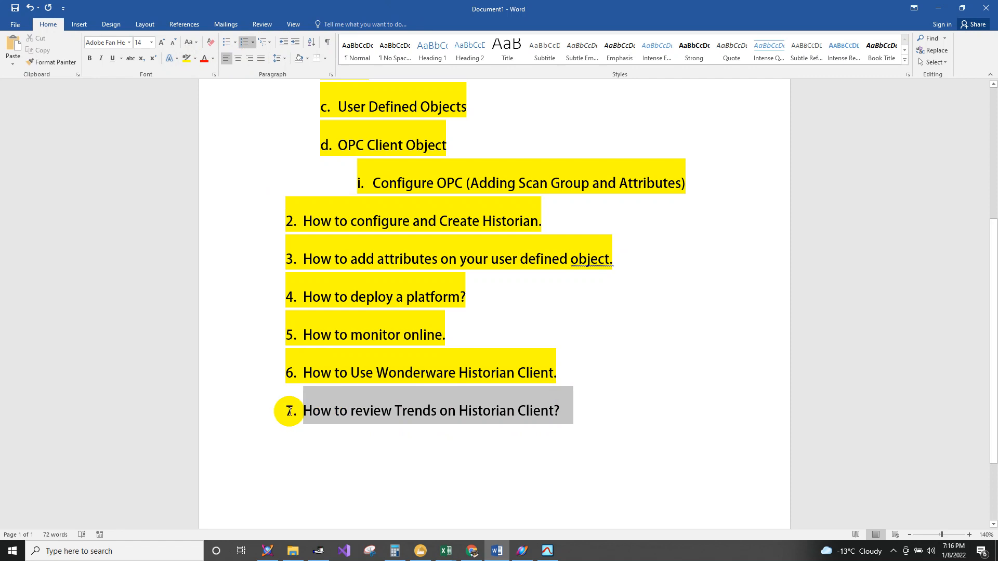
{"action": "left_click", "coordinate": [187, 58]}
{"action": "left_click", "coordinate": [583, 456]}
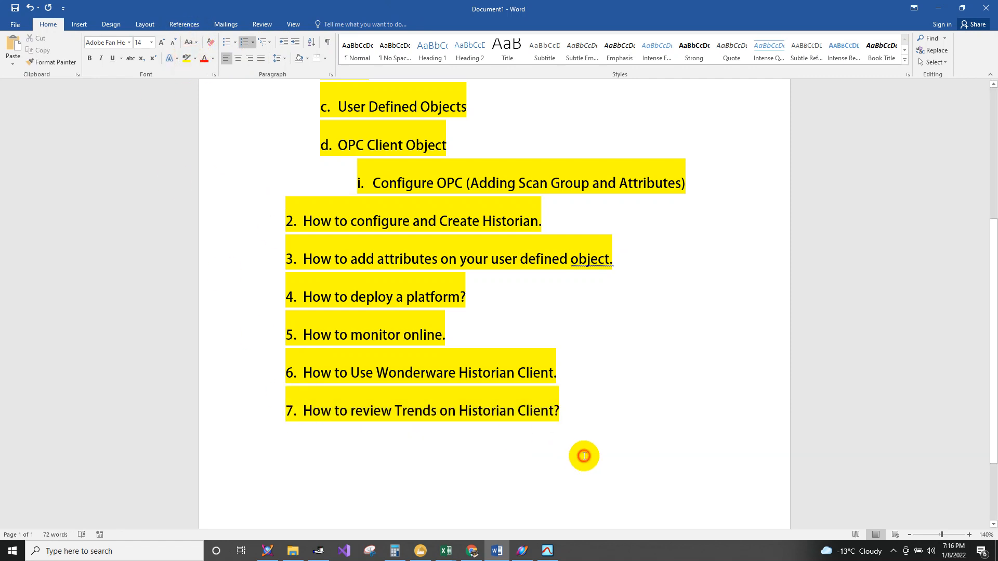
{"action": "left_click", "coordinate": [938, 8]}
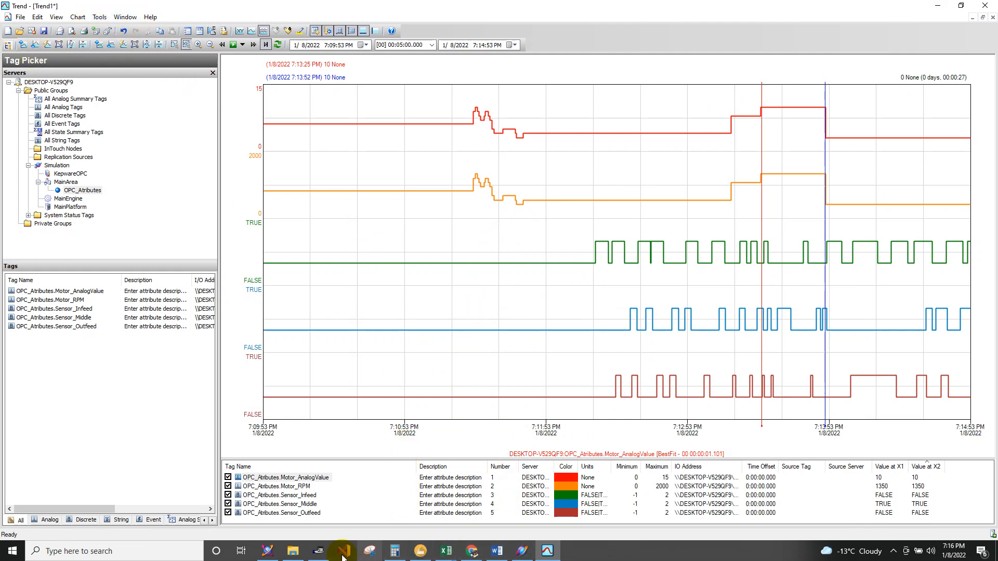
Step: Switch to ArchestrA IDE to view the deployed Simulation objects and return to Trend
{"action": "mouse_move", "coordinate": [268, 556]}
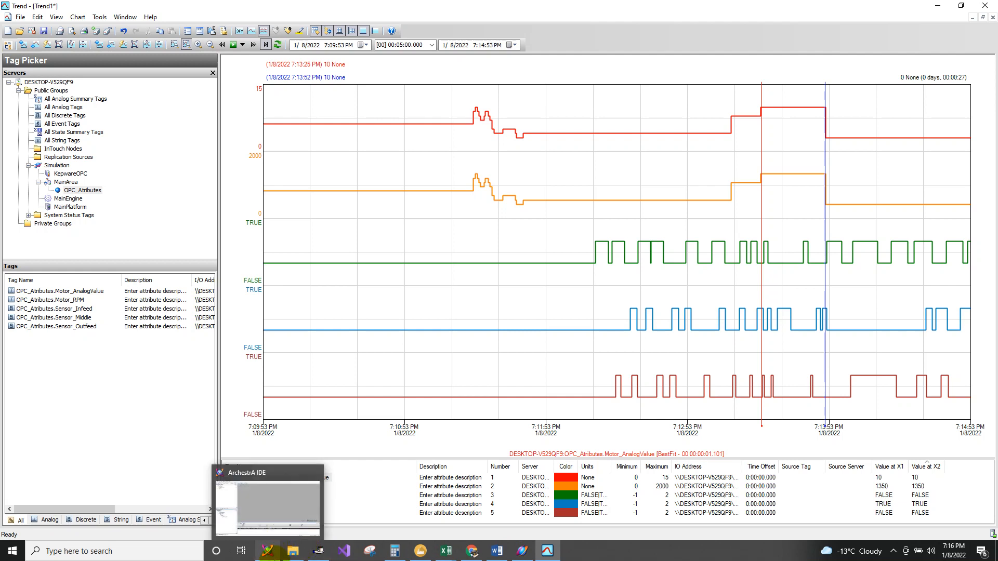
{"action": "left_click", "coordinate": [269, 552]}
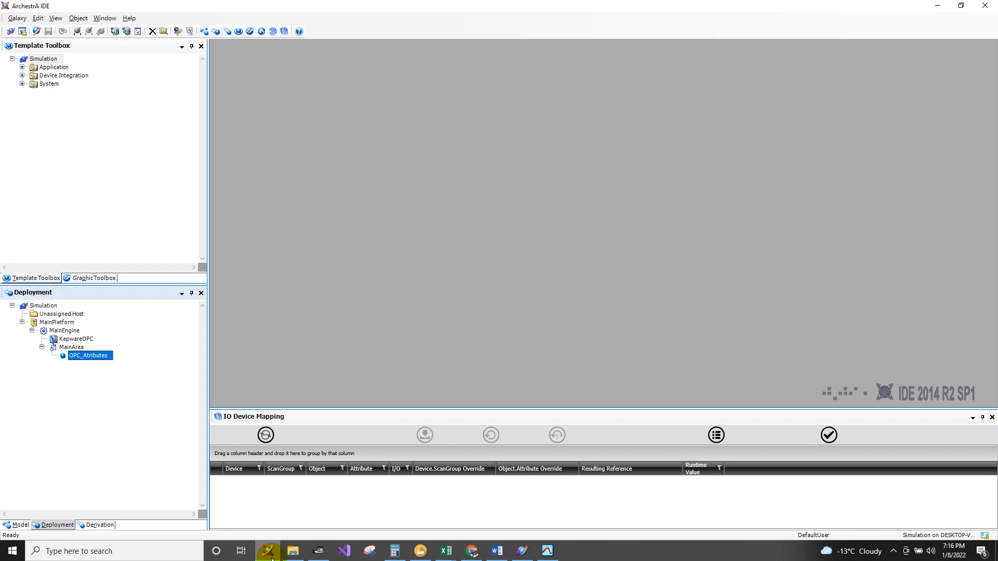
{"action": "left_click", "coordinate": [271, 557]}
{"action": "mouse_move", "coordinate": [267, 556]}
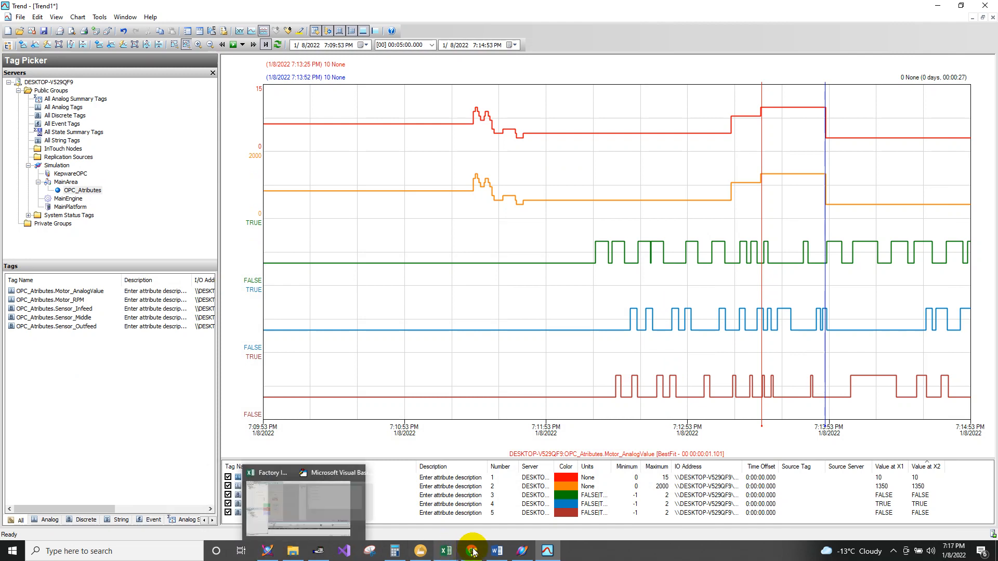
Step: Switch to Factory I/O and move its window up so the whole conveyor scene is in view
{"action": "mouse_move", "coordinate": [474, 554]}
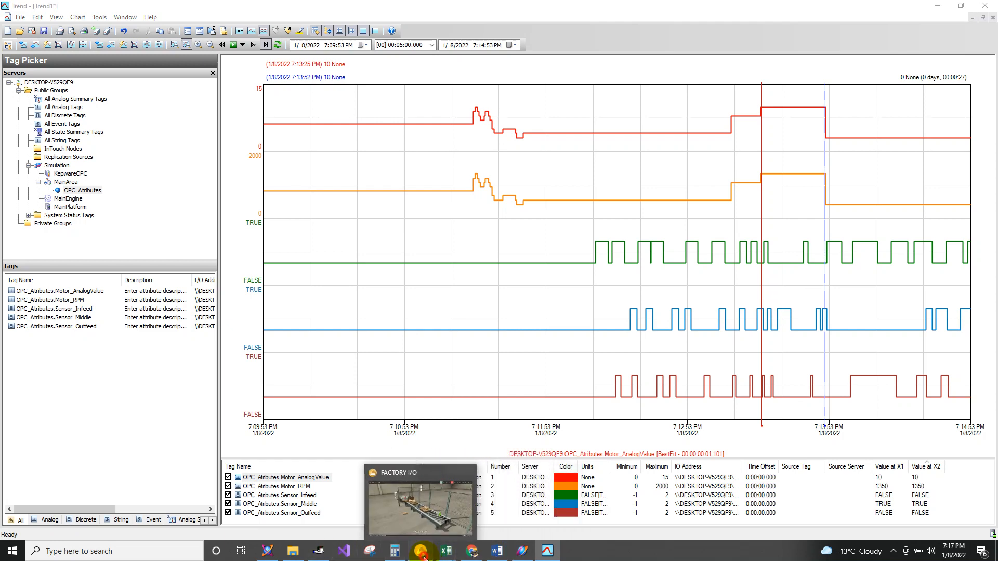
{"action": "left_click", "coordinate": [461, 506]}
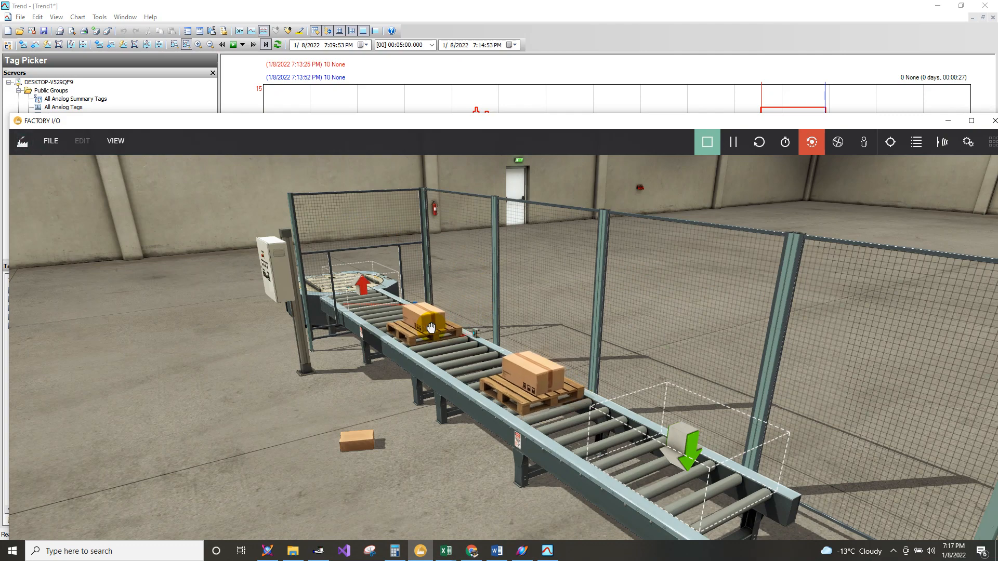
{"action": "left_click_drag", "start_coordinate": [464, 120], "coordinate": [463, 29]}
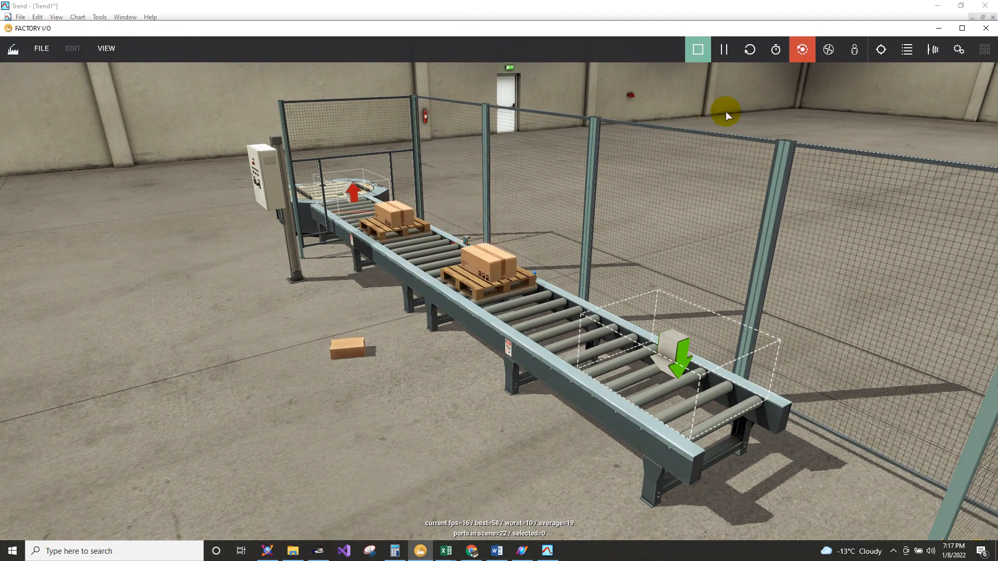
{"action": "mouse_move", "coordinate": [576, 4]}
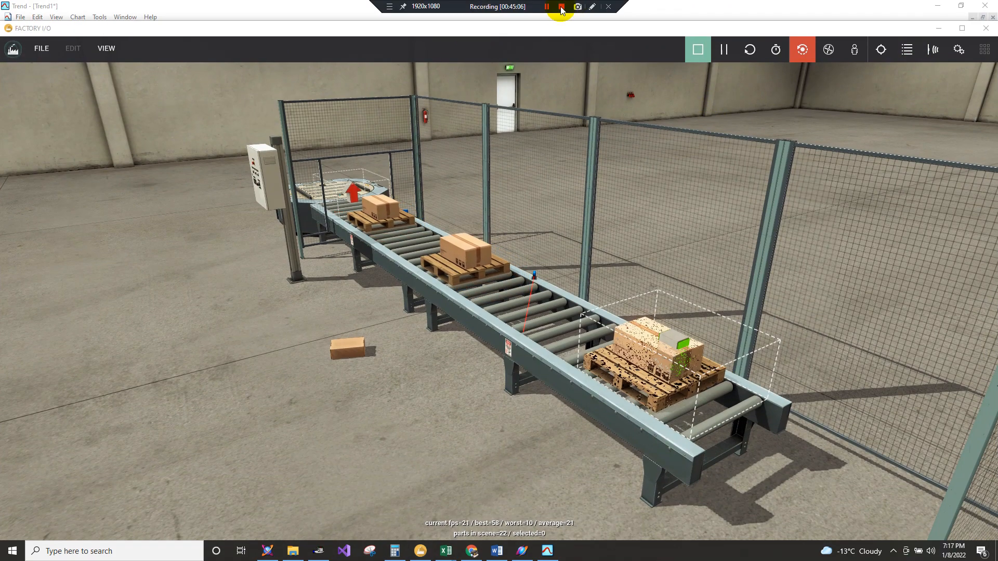